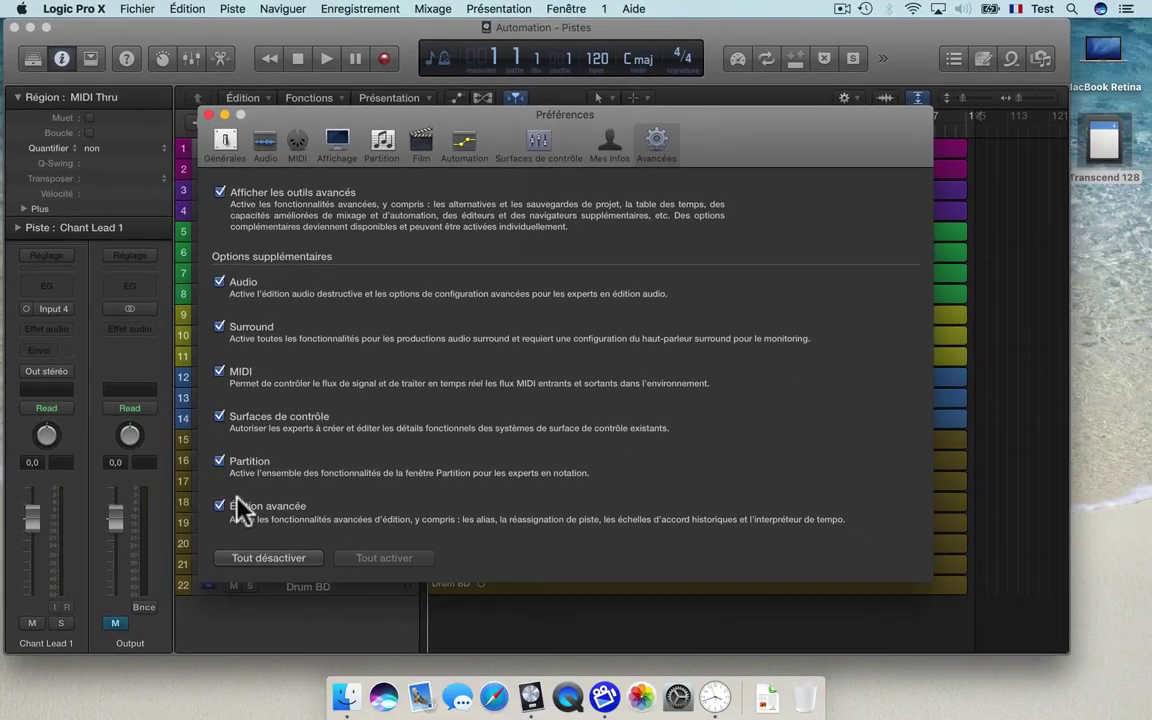
Close the preferences window and show the automation lanes on all tracks.
{"action": "left_click", "coordinate": [209, 115]}
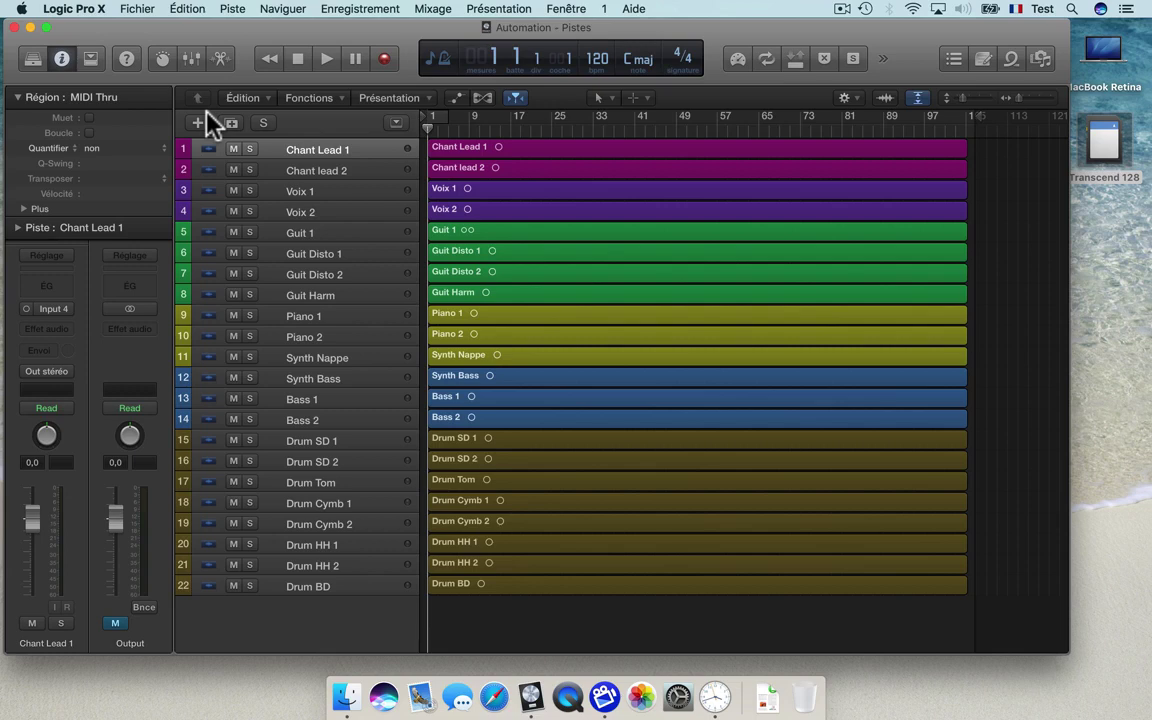
{"action": "key", "text": "a"}
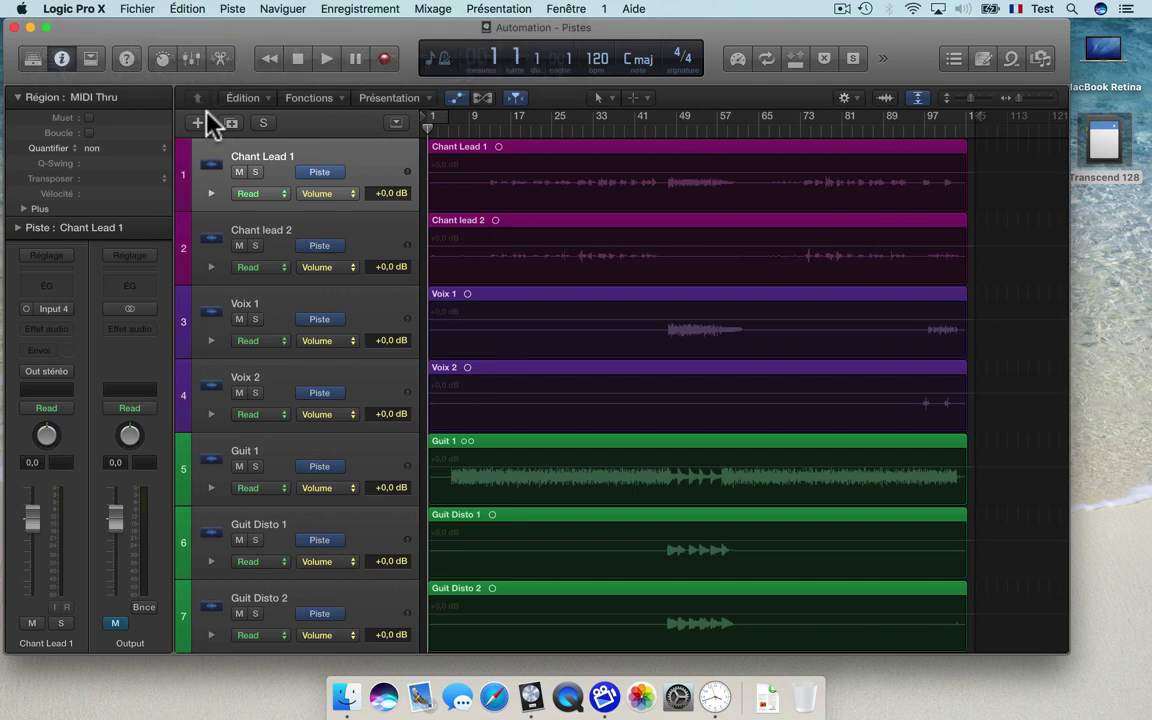
{"action": "key", "text": "a"}
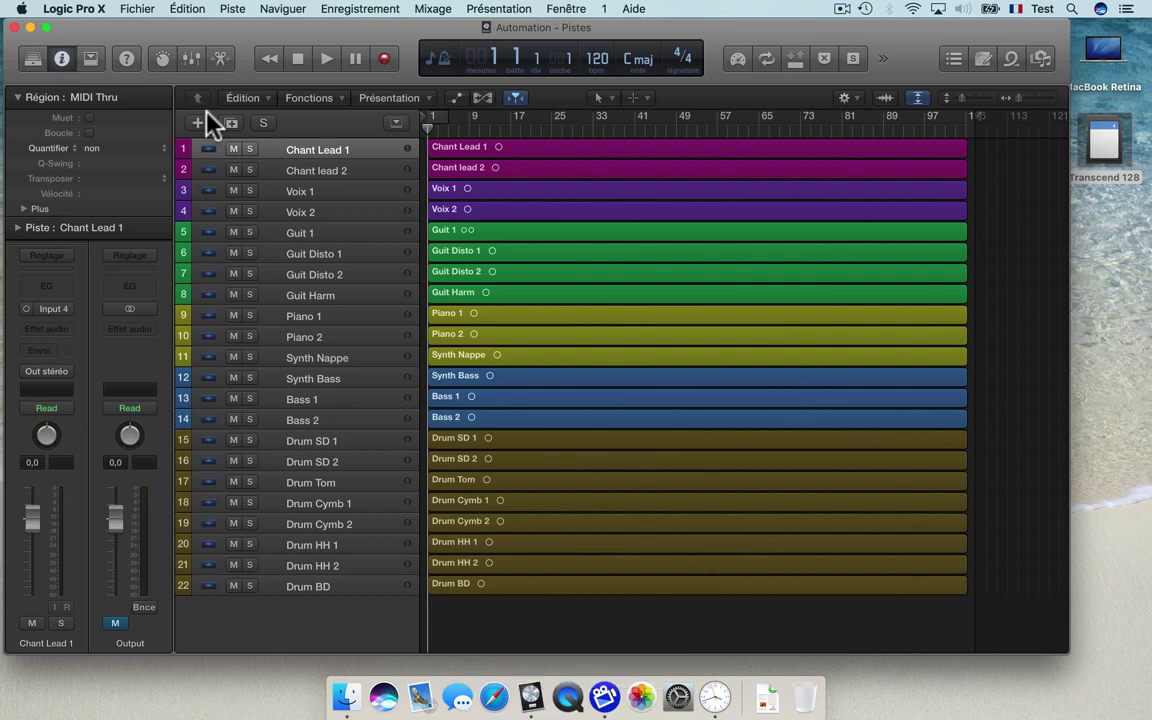
{"action": "key", "text": "a"}
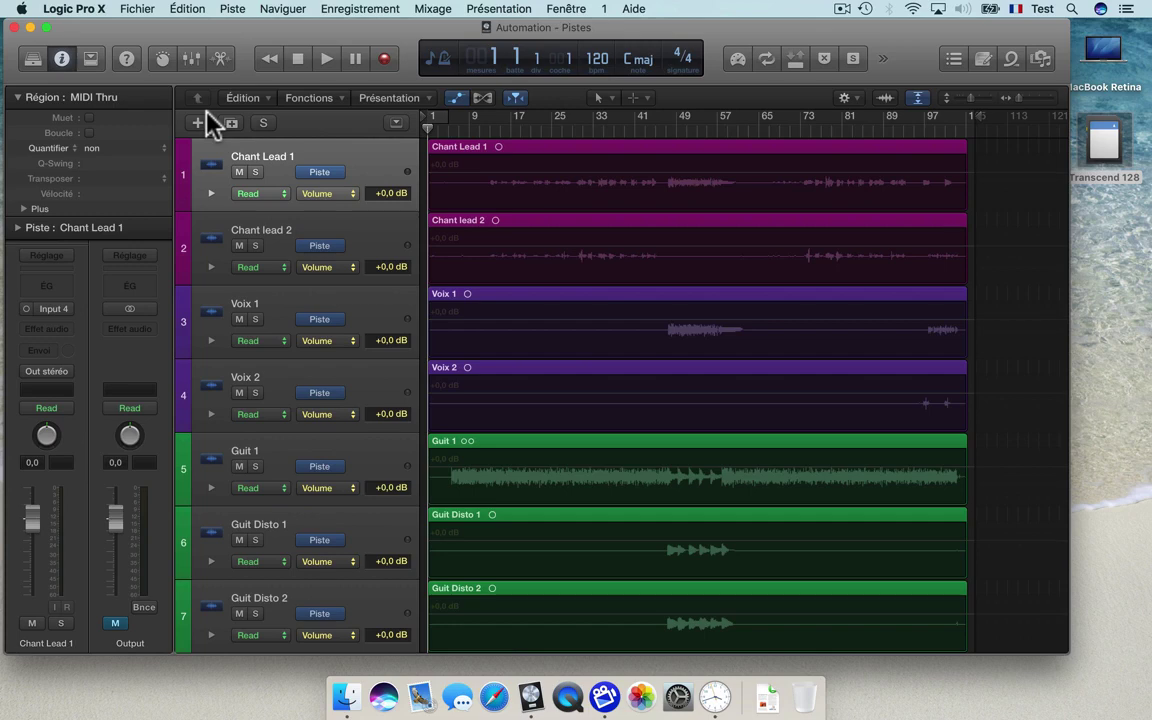
Try different global vertical zoom levels, finishing with tracks tall enough to show their automation mode and parameter controls.
{"action": "key", "text": "super+Down"}
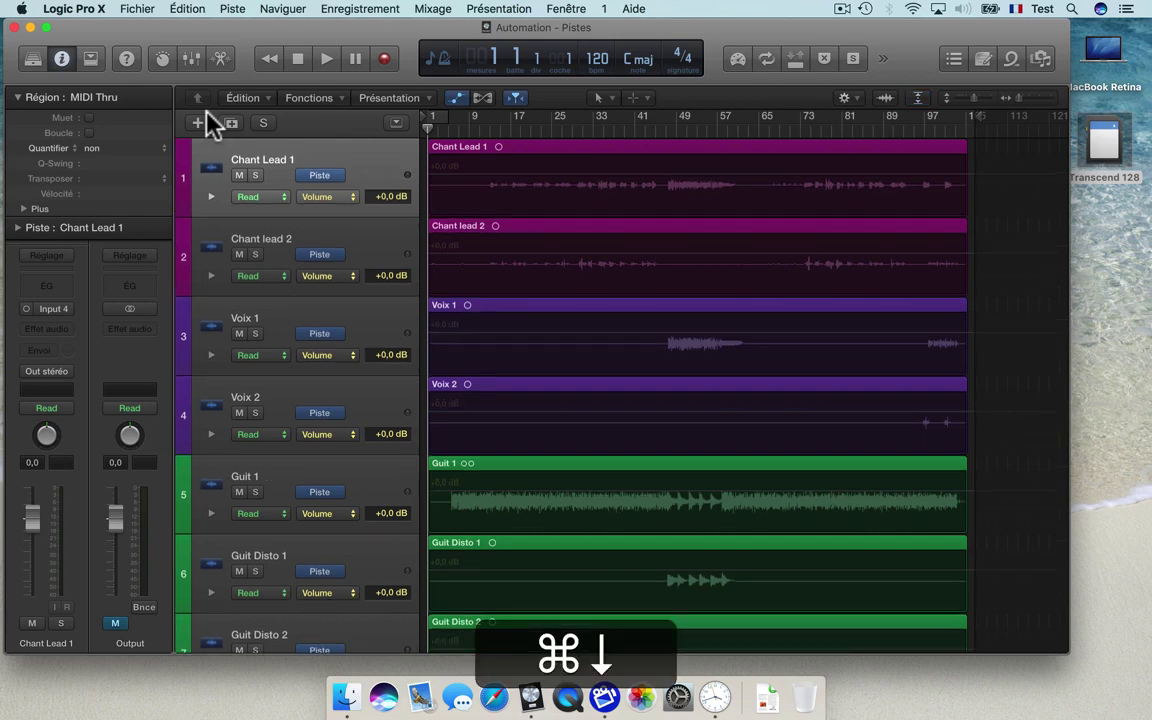
{"action": "key", "text": "super+Up"}
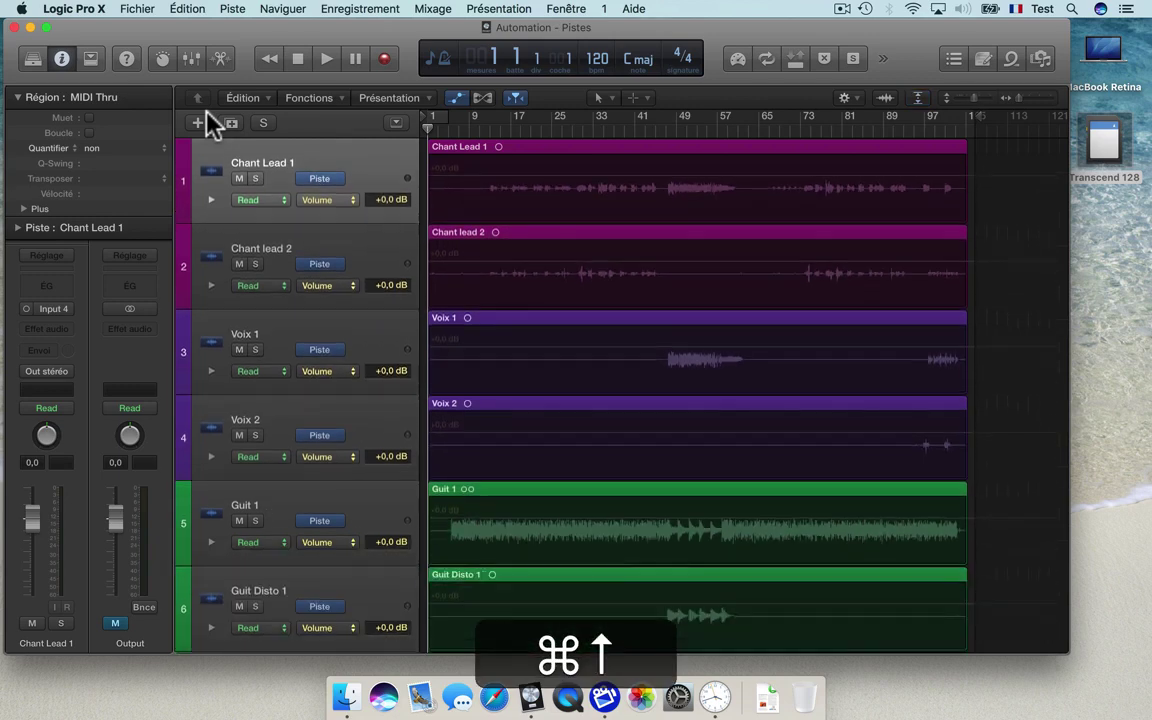
{"action": "key", "text": "super+Down"}
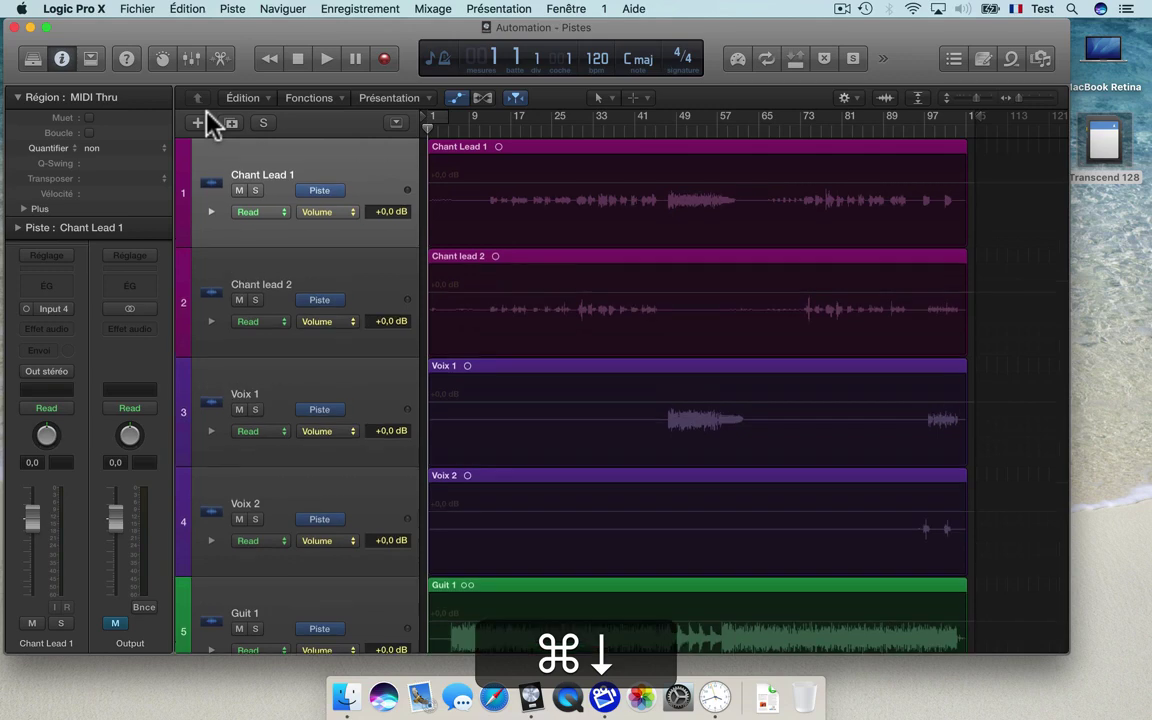
{"action": "key", "text": "super+Up"}
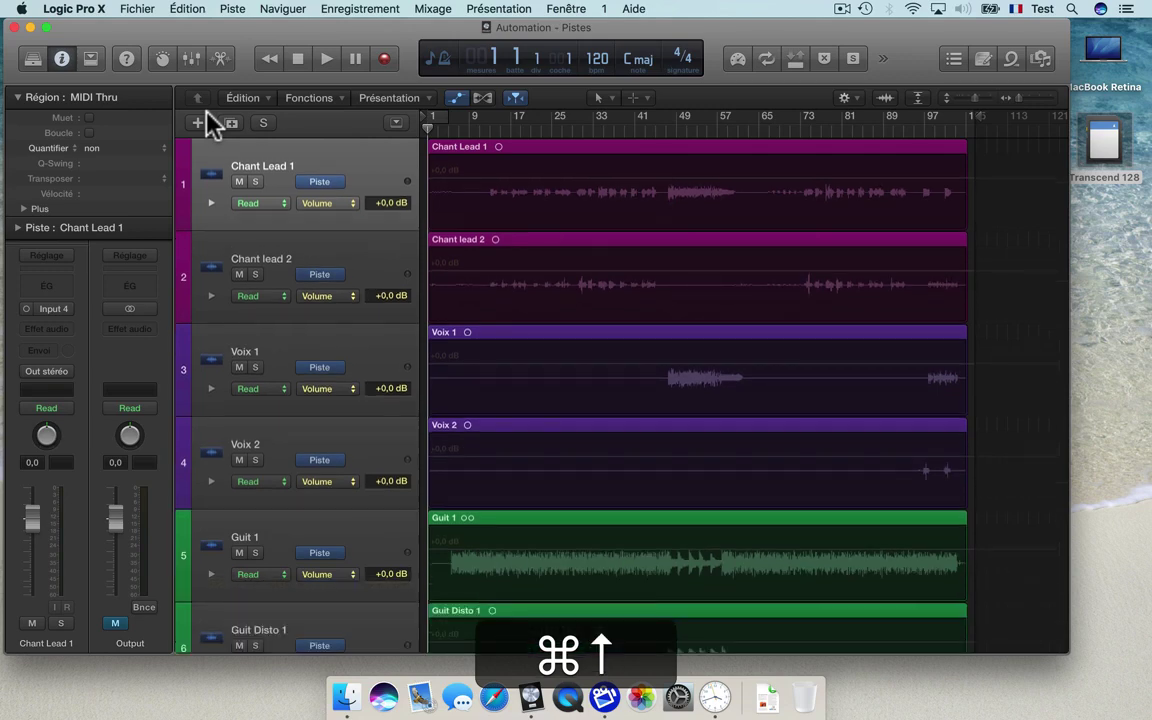
{"action": "key", "text": "super+Up"}
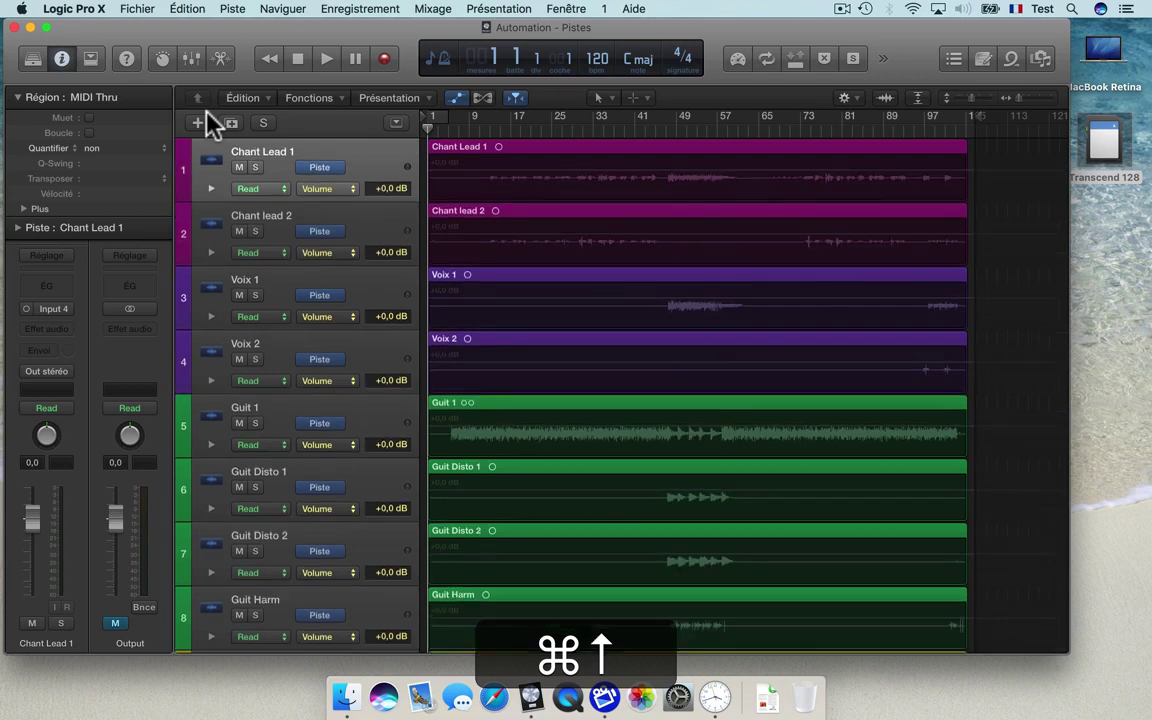
{"action": "key", "text": "super+Up"}
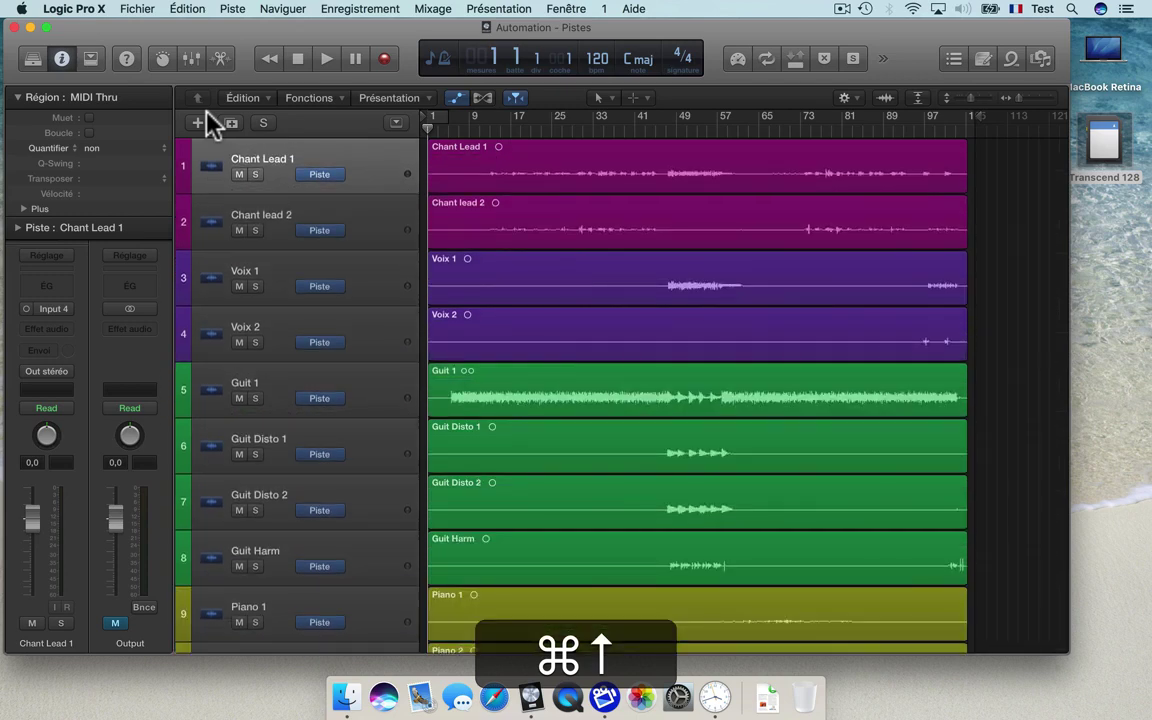
{"action": "key", "text": "super+Down"}
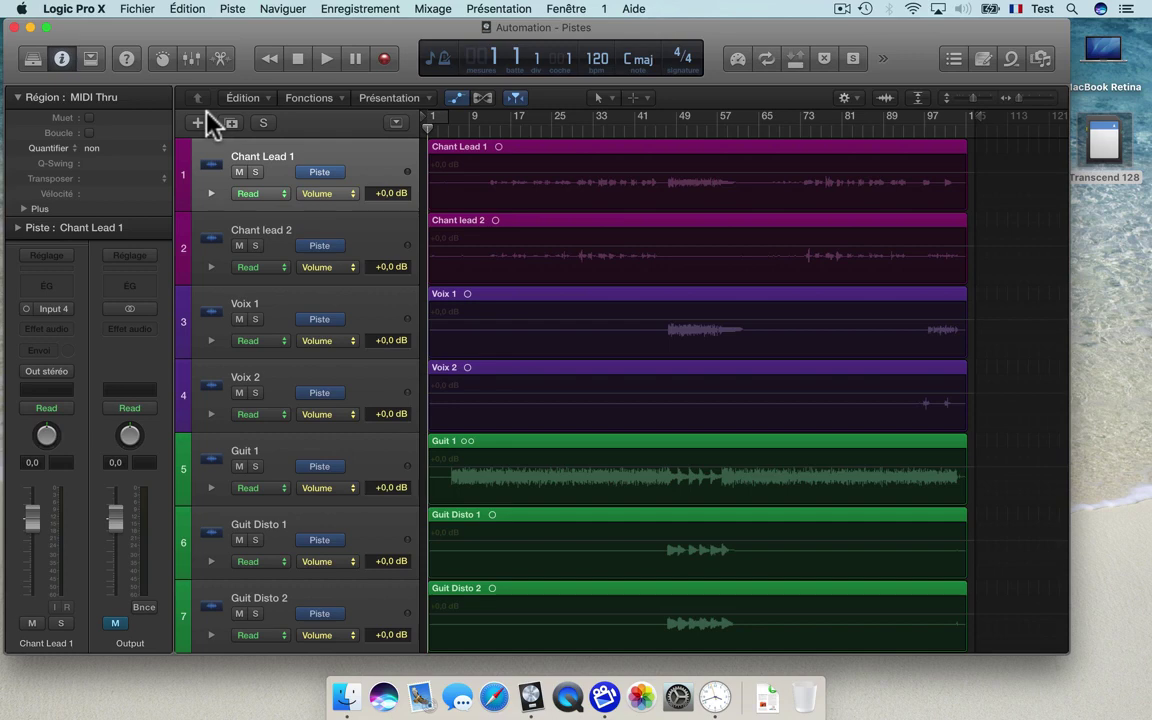
Enlarge only the Chant Lead 1 track with individual track zoom and slightly reduce the height of the other tracks.
{"action": "key", "text": "ctrl"}
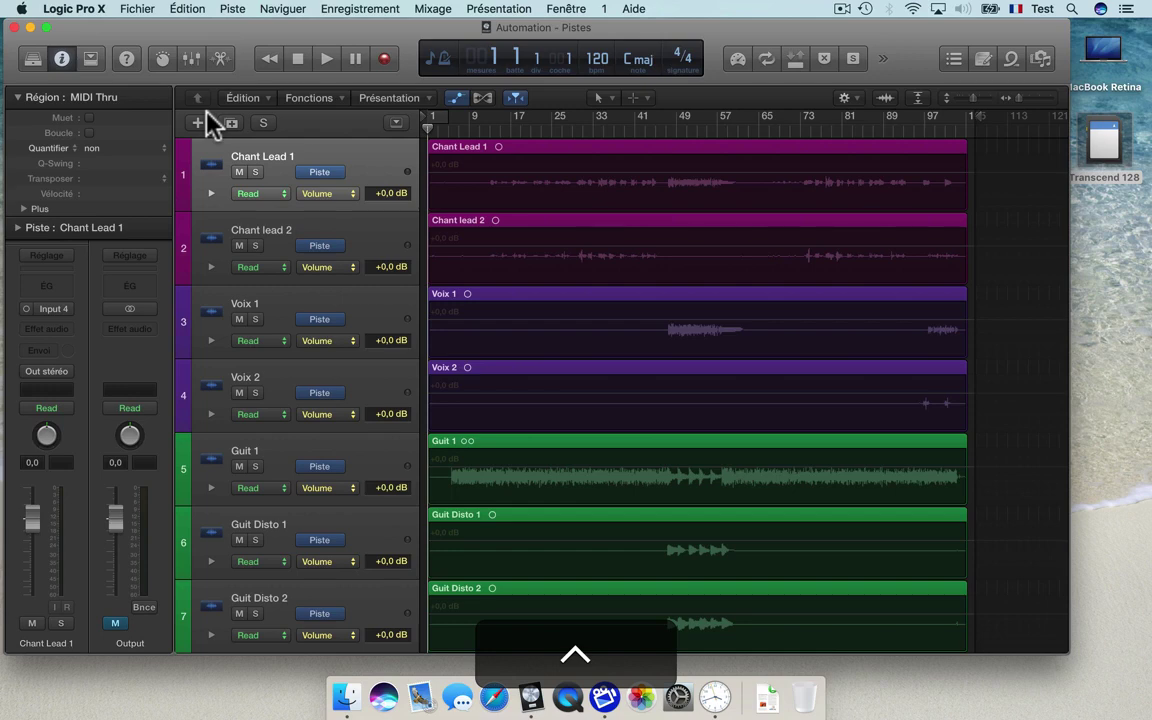
{"action": "key", "text": "ctrl+z"}
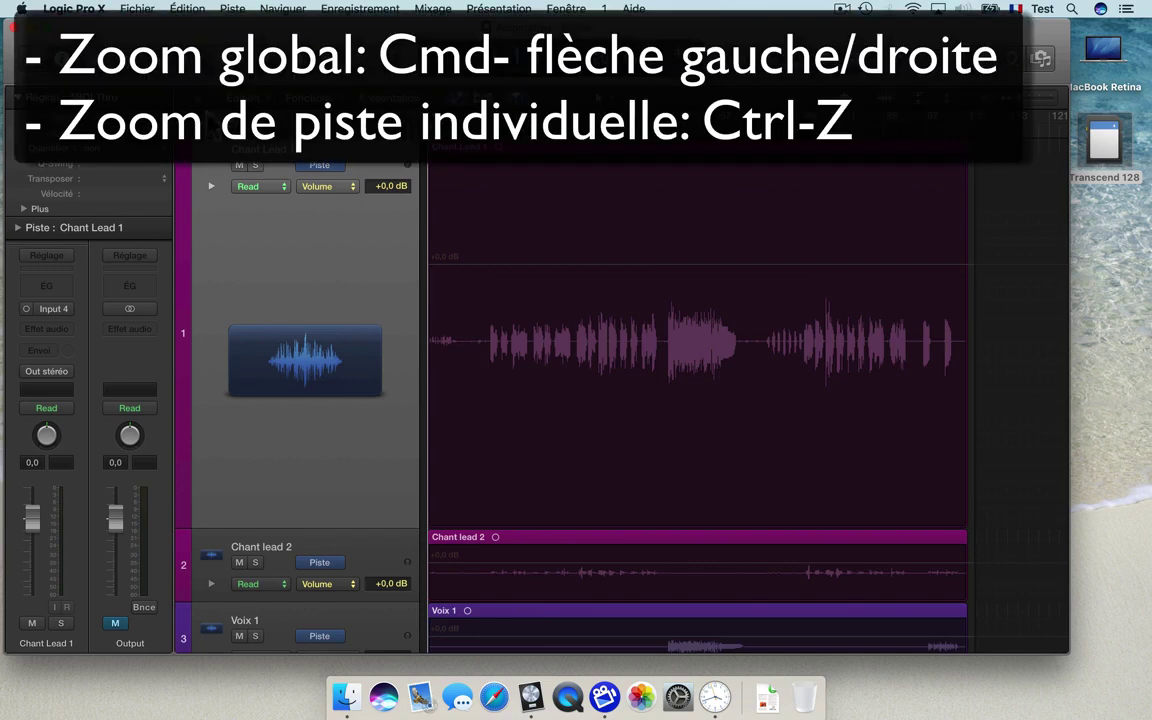
{"action": "key", "text": "super"}
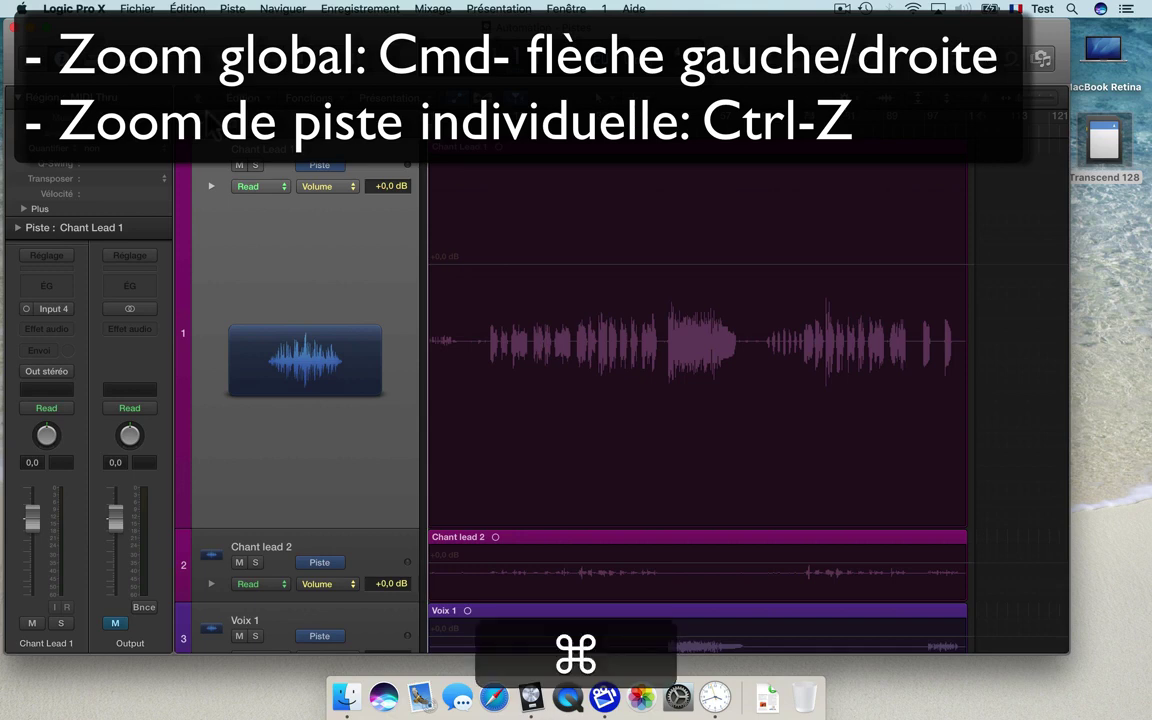
{"action": "key", "text": "super+Up"}
{"action": "key", "text": "super+Up"}
{"action": "key", "text": "super+Up"}
{"action": "key", "text": "super+Down"}
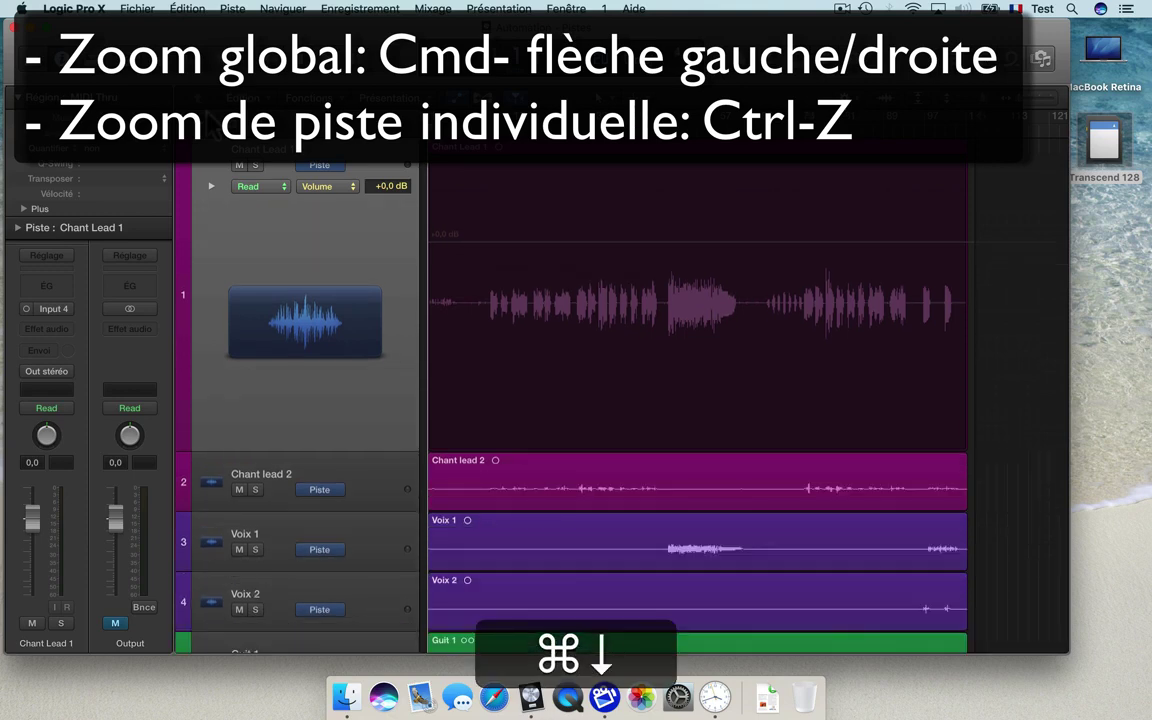
{"action": "key", "text": "super+Down"}
{"action": "key", "text": "super+Down"}
{"action": "key", "text": "super+Up"}
{"action": "key", "text": "super+Up"}
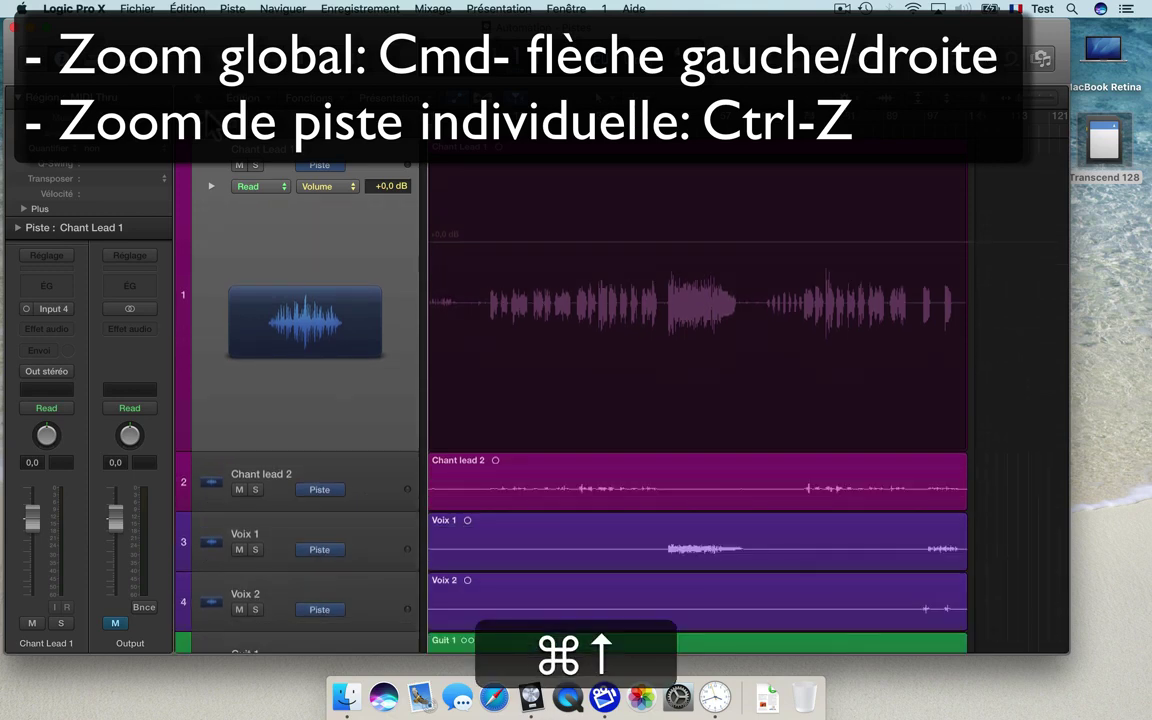
{"action": "key", "text": "super+Down"}
{"action": "key", "text": "super+Down"}
{"action": "key", "text": "super+Up"}
{"action": "key", "text": "super+Up"}
{"action": "key", "text": "super+Down"}
{"action": "key", "text": "super+Down"}
{"action": "key", "text": "super+Up"}
{"action": "key", "text": "super+Up"}
{"action": "key", "text": "super+Up"}
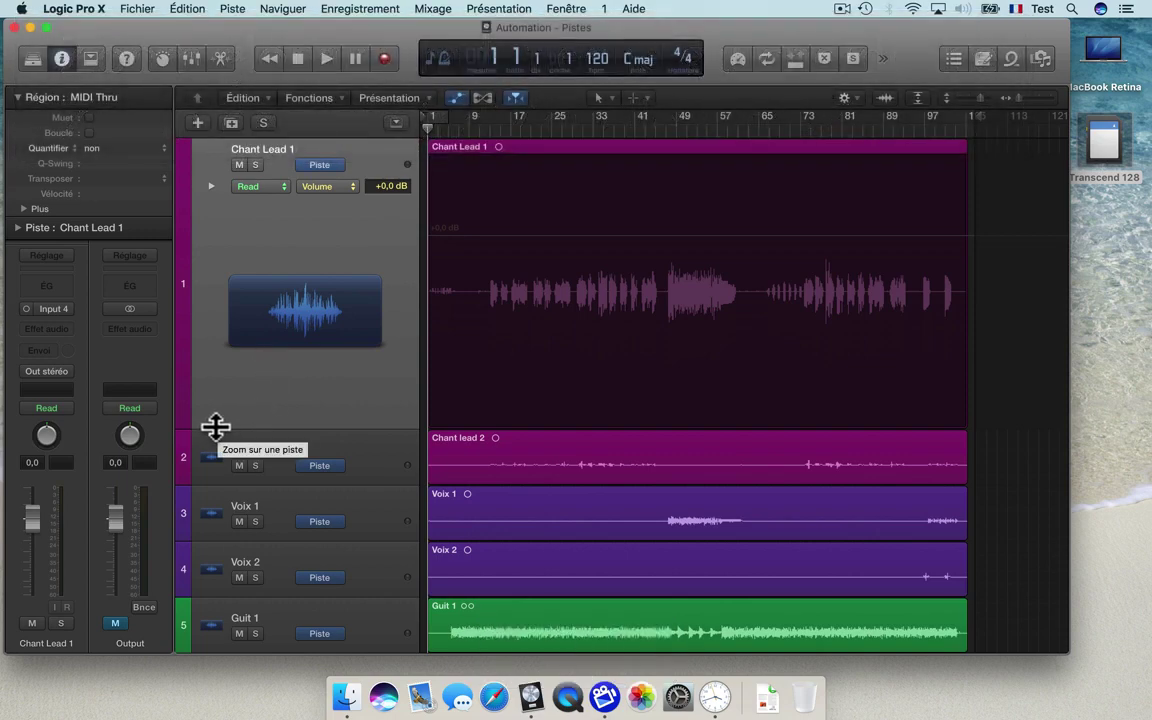
{"action": "mouse_move", "coordinate": [210, 428]}
{"action": "left_mouse_down"}
{"action": "mouse_move", "coordinate": [213, 452]}
{"action": "mouse_move", "coordinate": [216, 406]}
{"action": "left_mouse_up"}
{"action": "scroll", "coordinate": [252, 370], "scroll_direction": "up", "scroll_amount": 1}
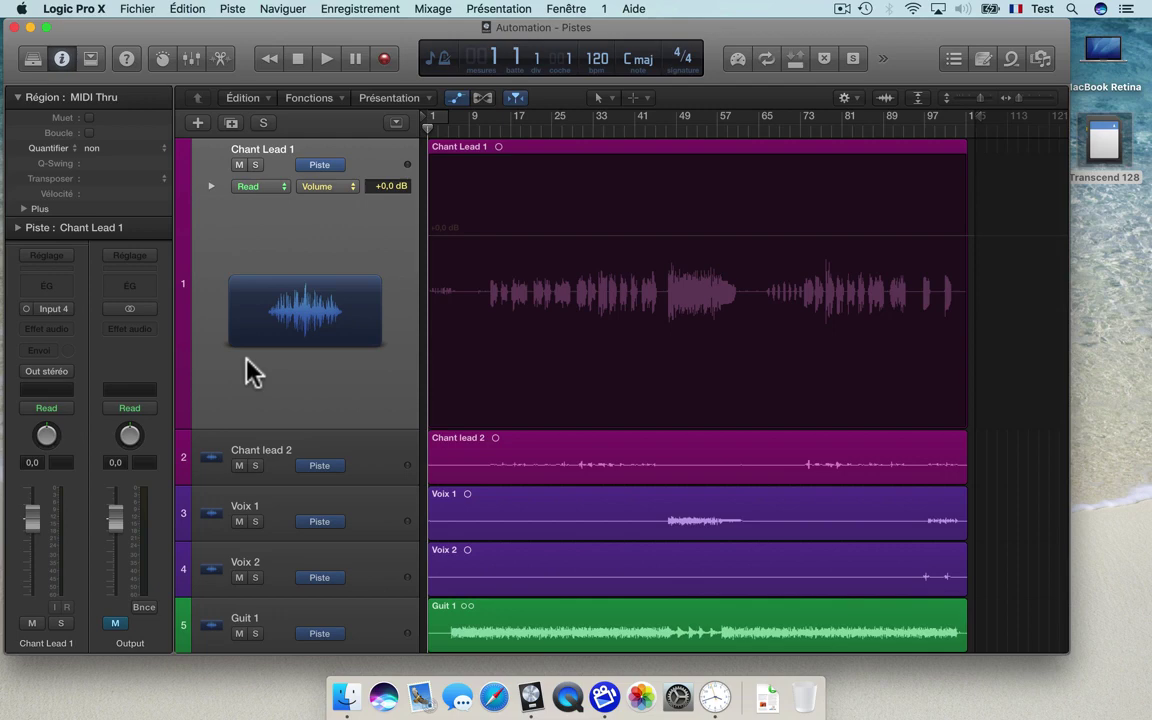
Step through the individually zoomed tracks from Chant Lead 1 down to Voix 2 and return to Chant Lead 1.
{"action": "key", "text": "Down"}
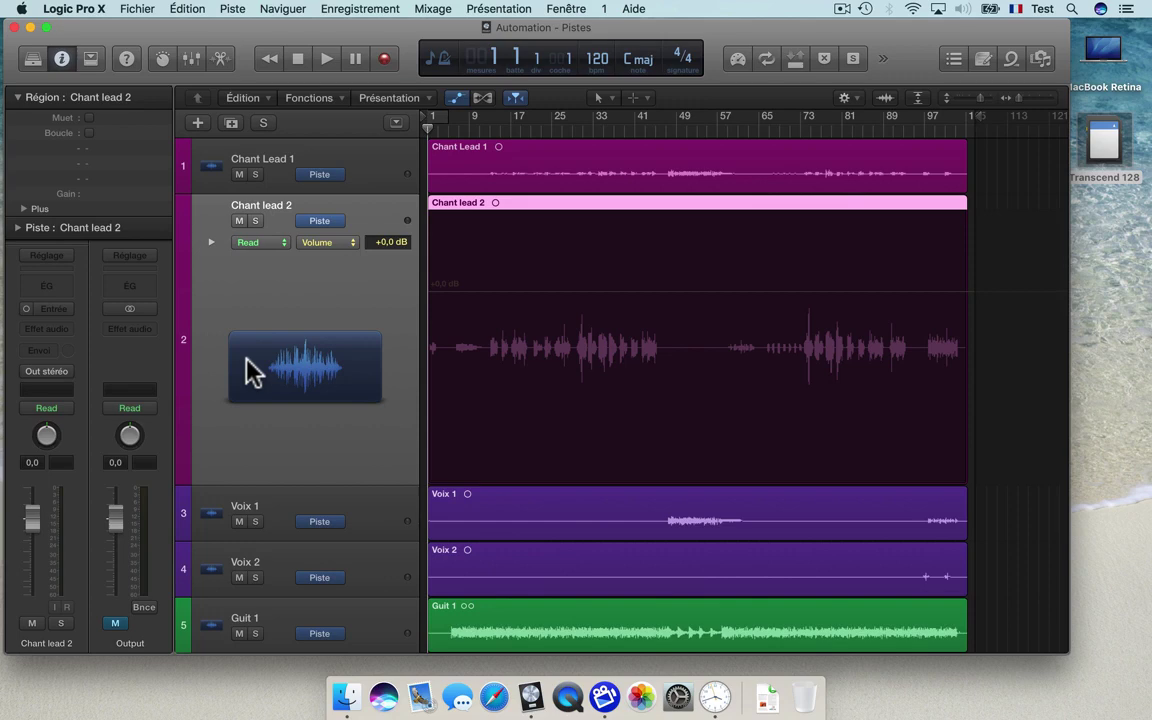
{"action": "key", "text": "Down"}
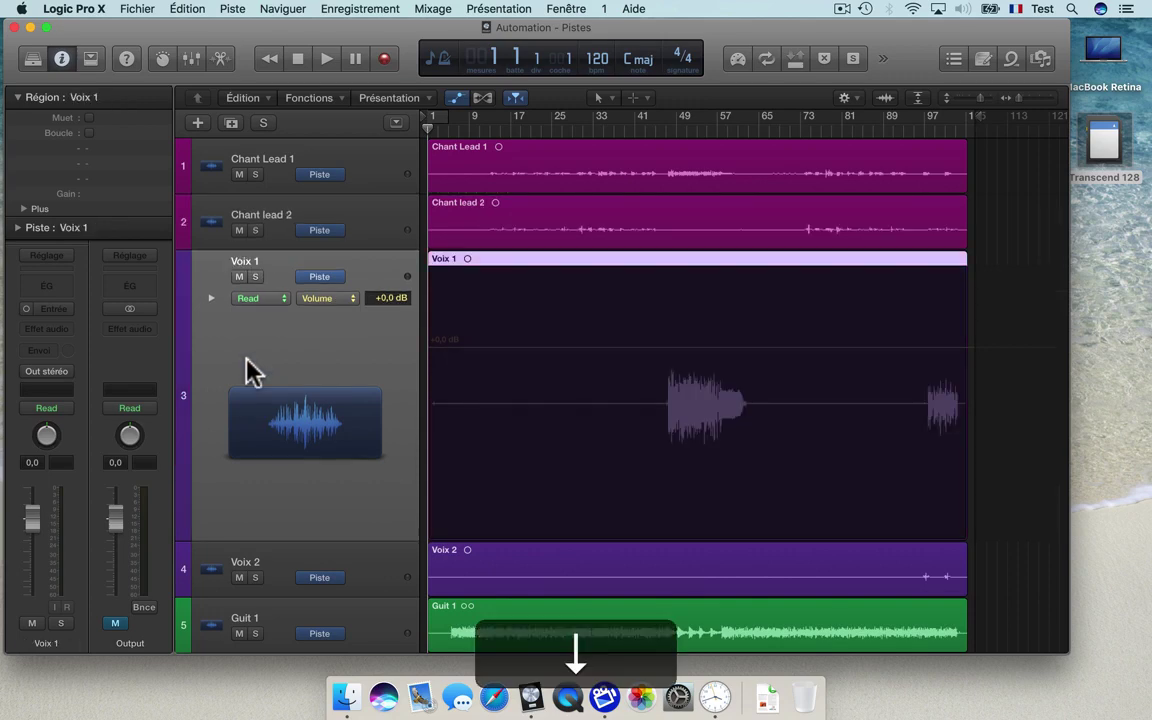
{"action": "key", "text": "Down"}
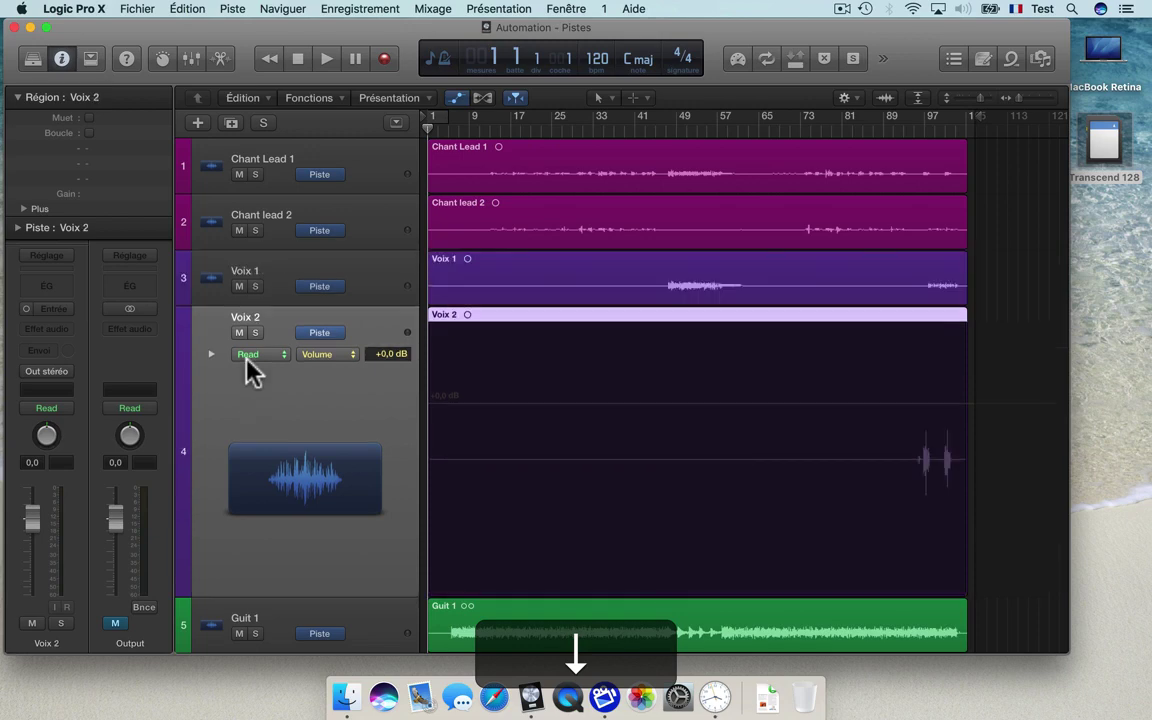
{"action": "key", "text": "Up"}
{"action": "key", "text": "Up"}
{"action": "key", "text": "Up"}
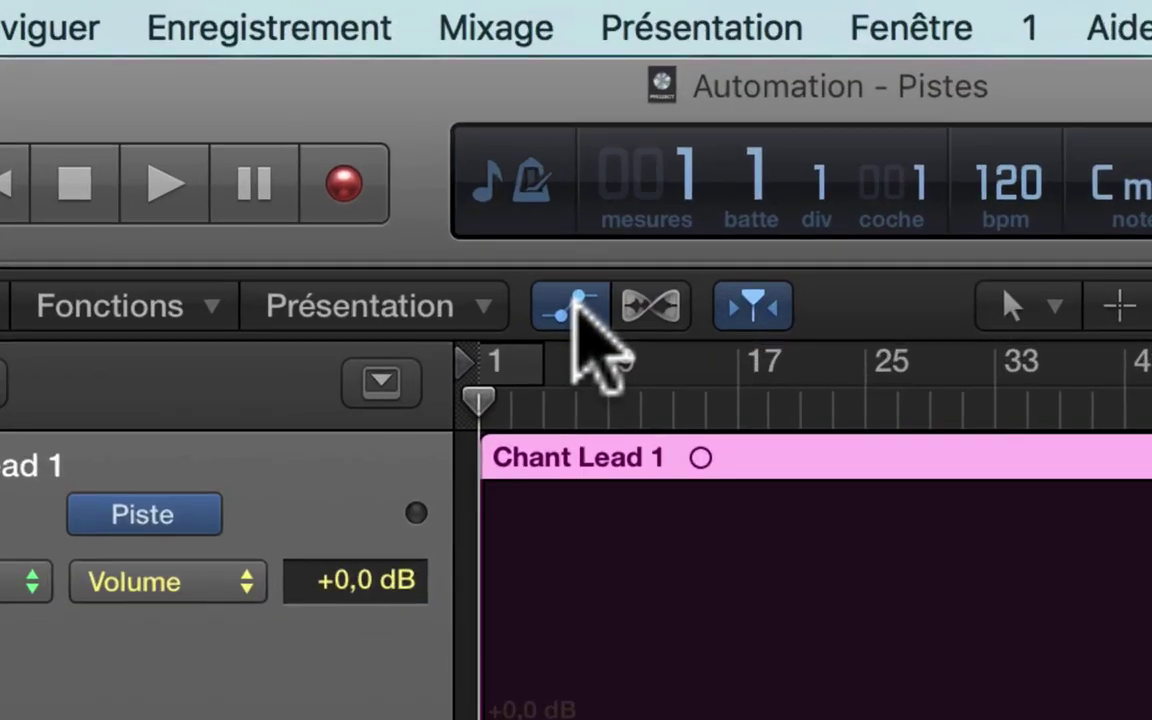
Hide and redisplay the track automation, and examine the automation parameters offered for Chant Lead 1, including the Principal group.
{"action": "left_click", "coordinate": [456, 98]}
{"action": "left_click", "coordinate": [576, 304]}
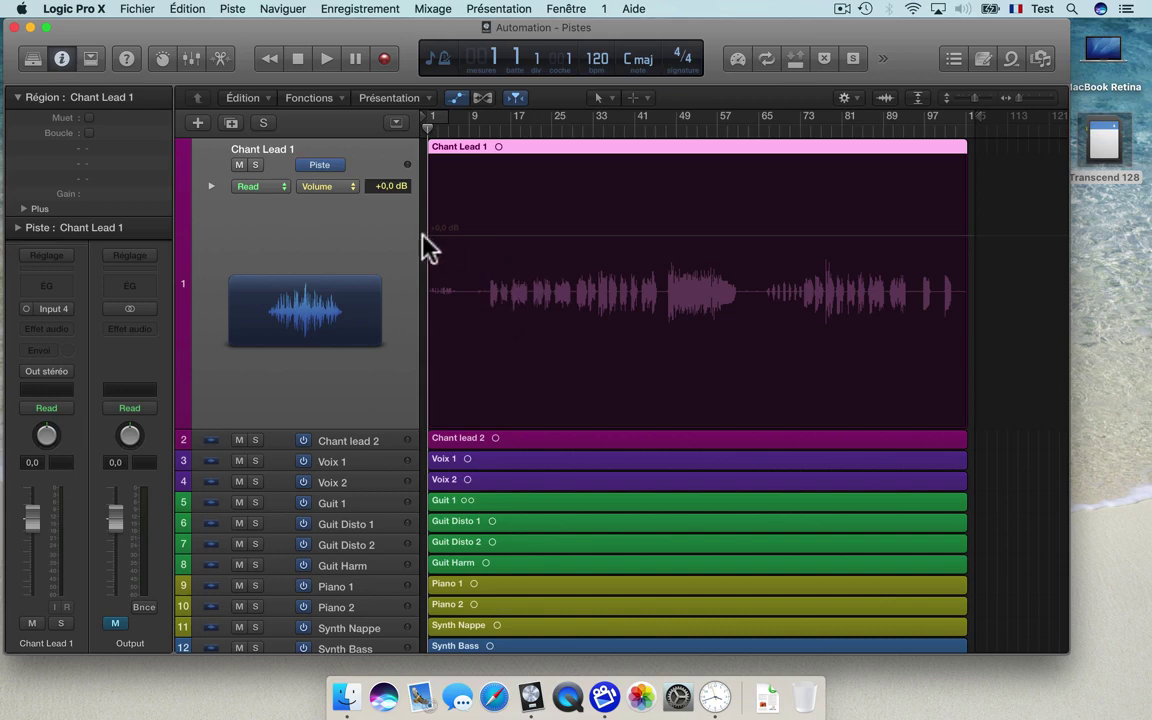
{"action": "left_click", "coordinate": [345, 190]}
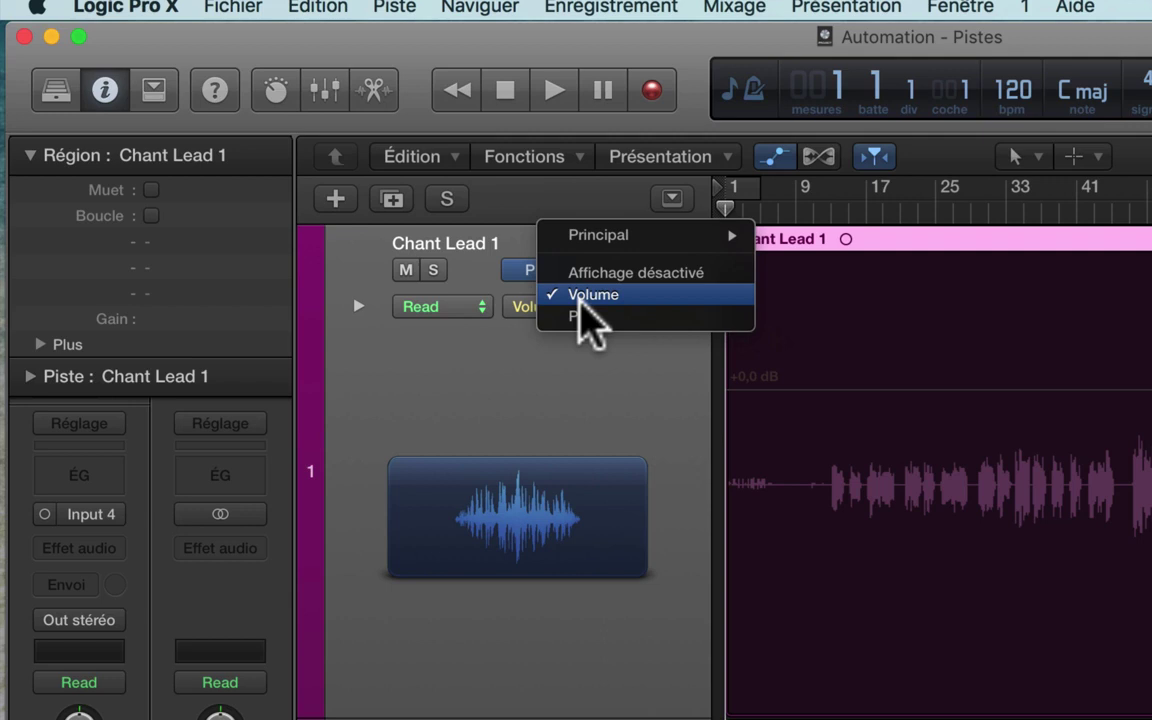
{"action": "mouse_move", "coordinate": [599, 236]}
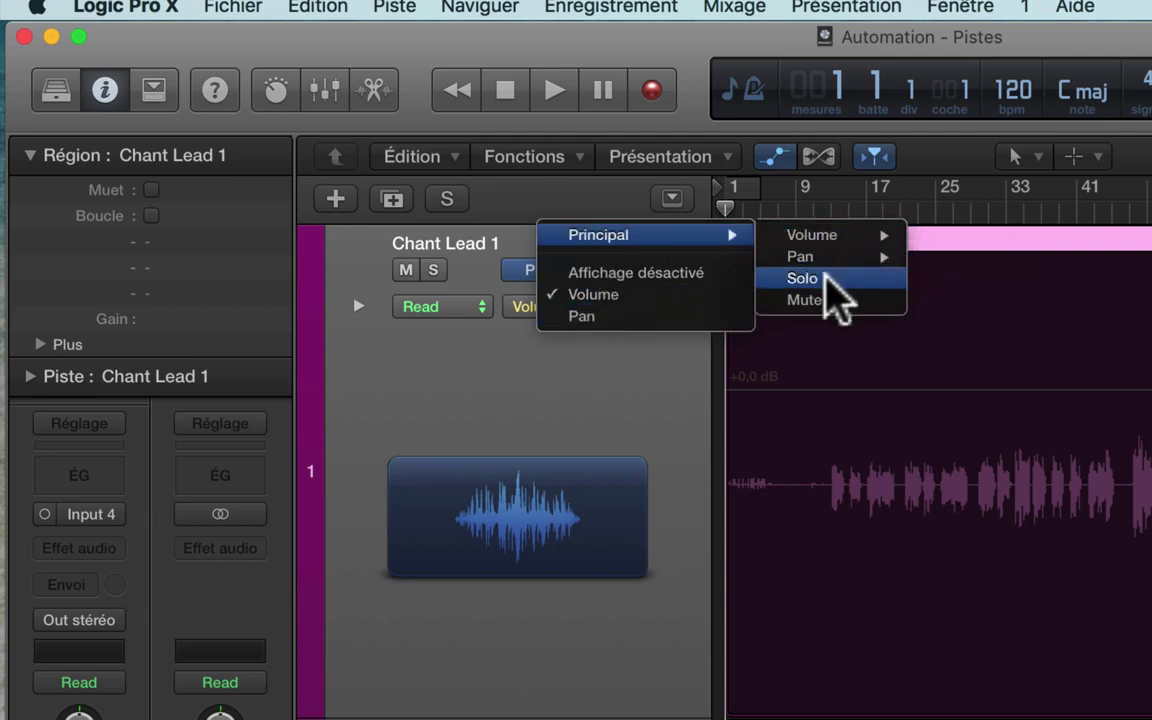
{"action": "left_click", "coordinate": [585, 392]}
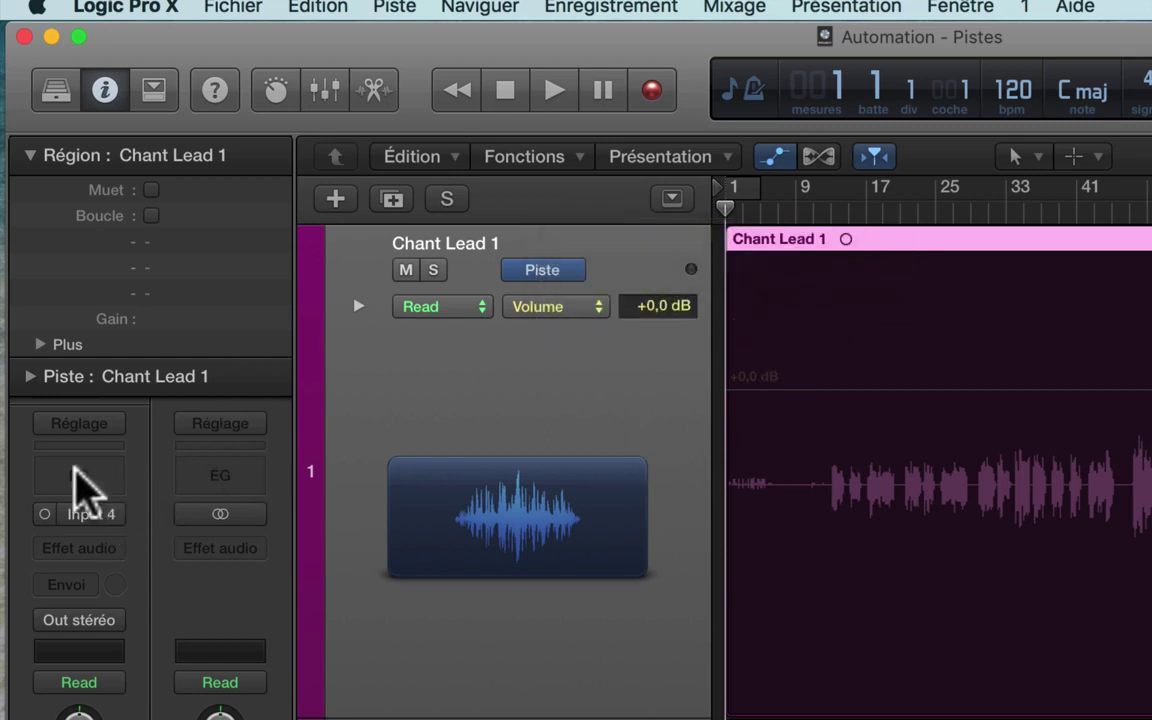
Add a Channel EQ to Chant Lead 1 and examine its automatable parameters, keeping Volume as the automation parameter.
{"action": "left_click", "coordinate": [74, 468]}
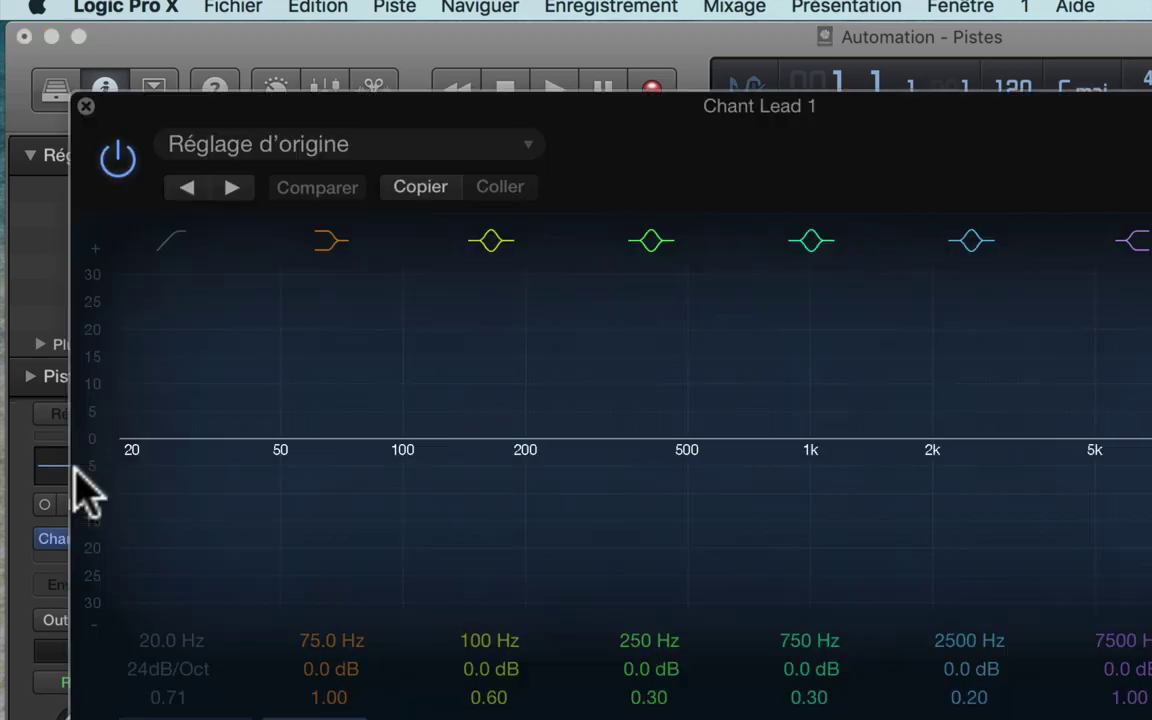
{"action": "left_click", "coordinate": [86, 106]}
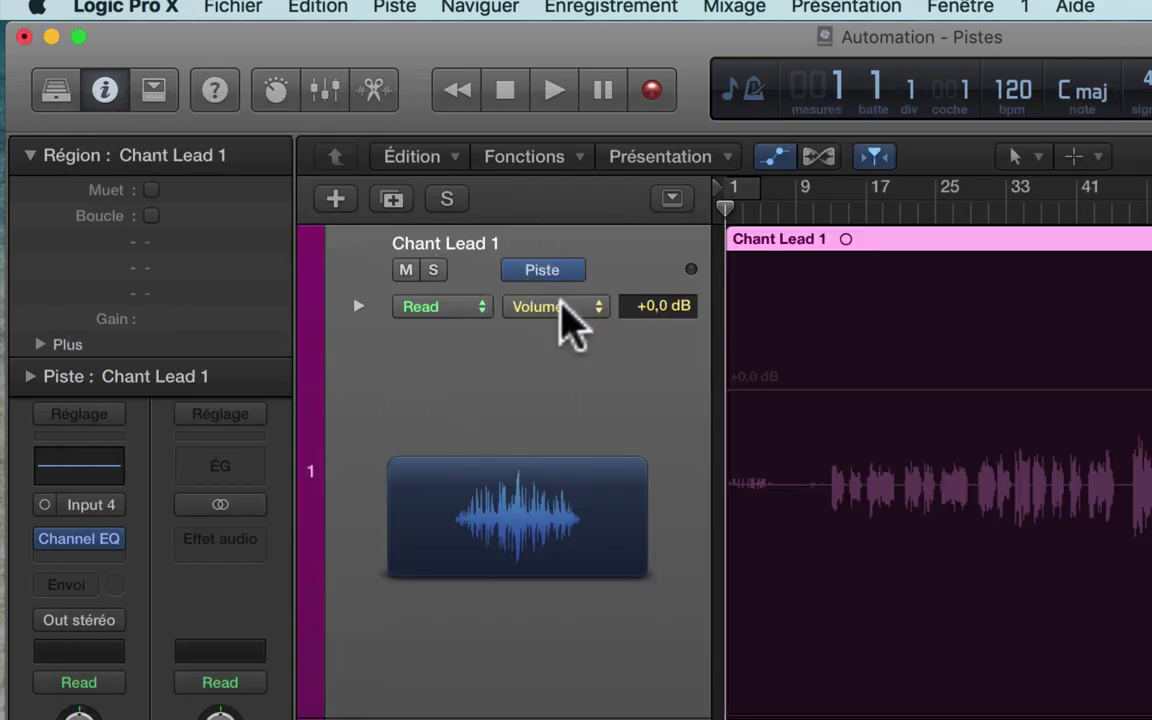
{"action": "left_click", "coordinate": [590, 308]}
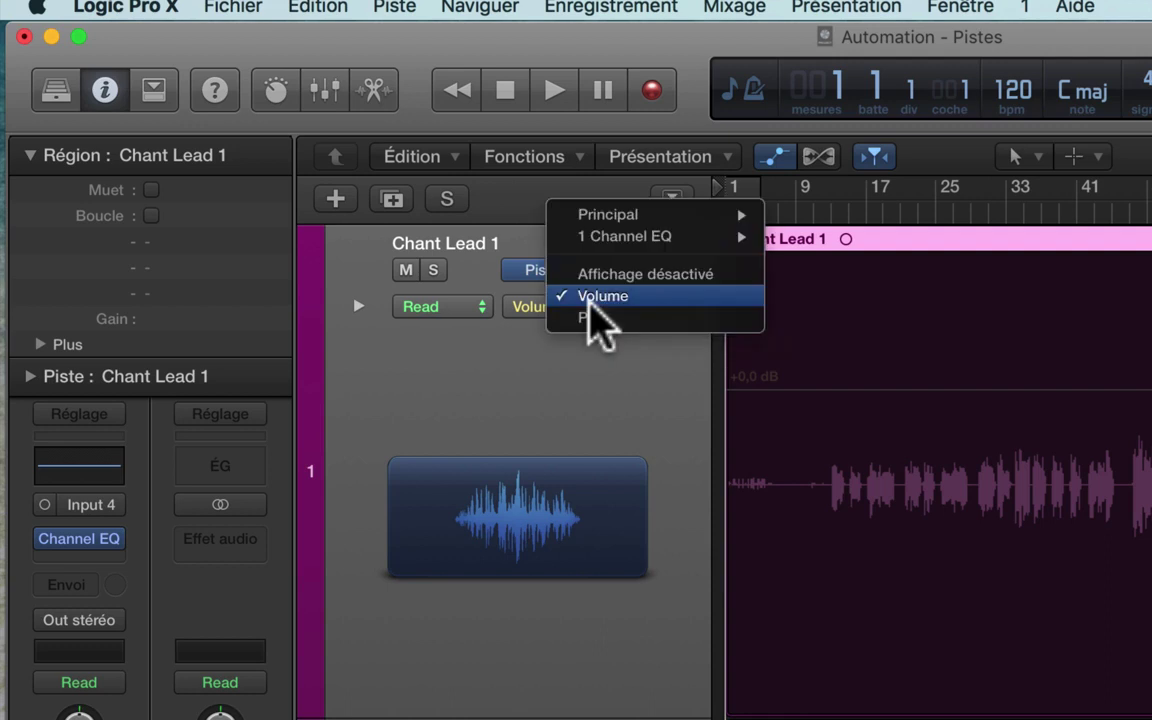
{"action": "mouse_move", "coordinate": [617, 240]}
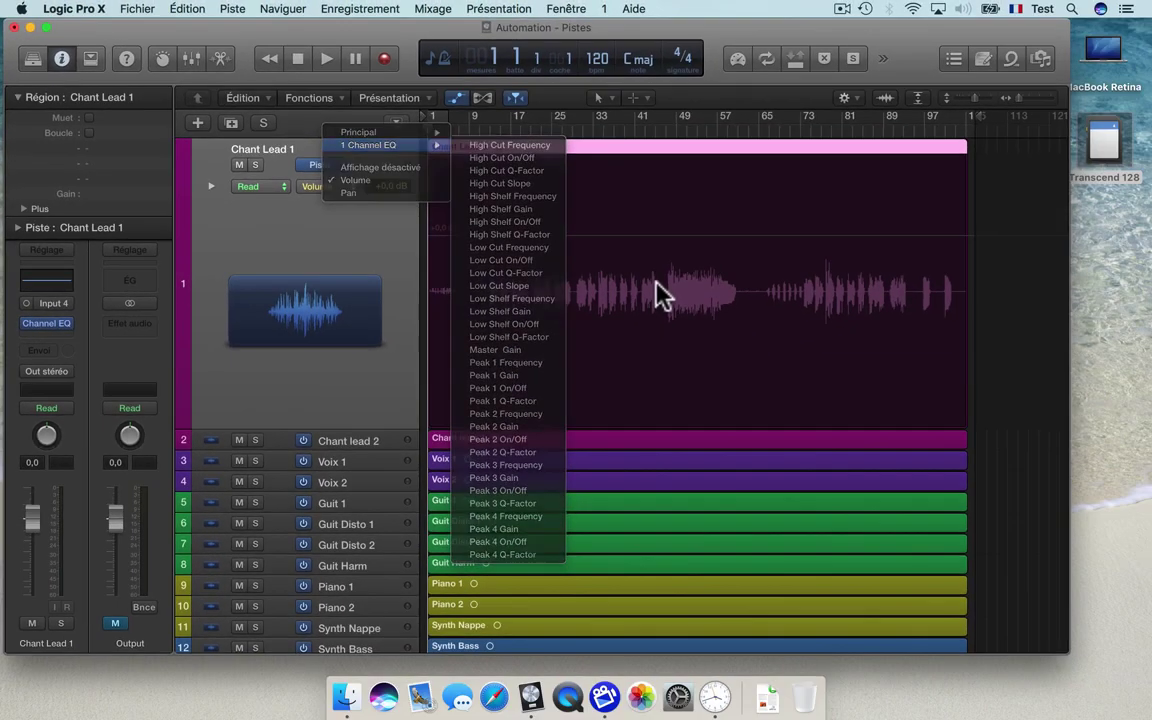
{"action": "left_click", "coordinate": [1105, 495]}
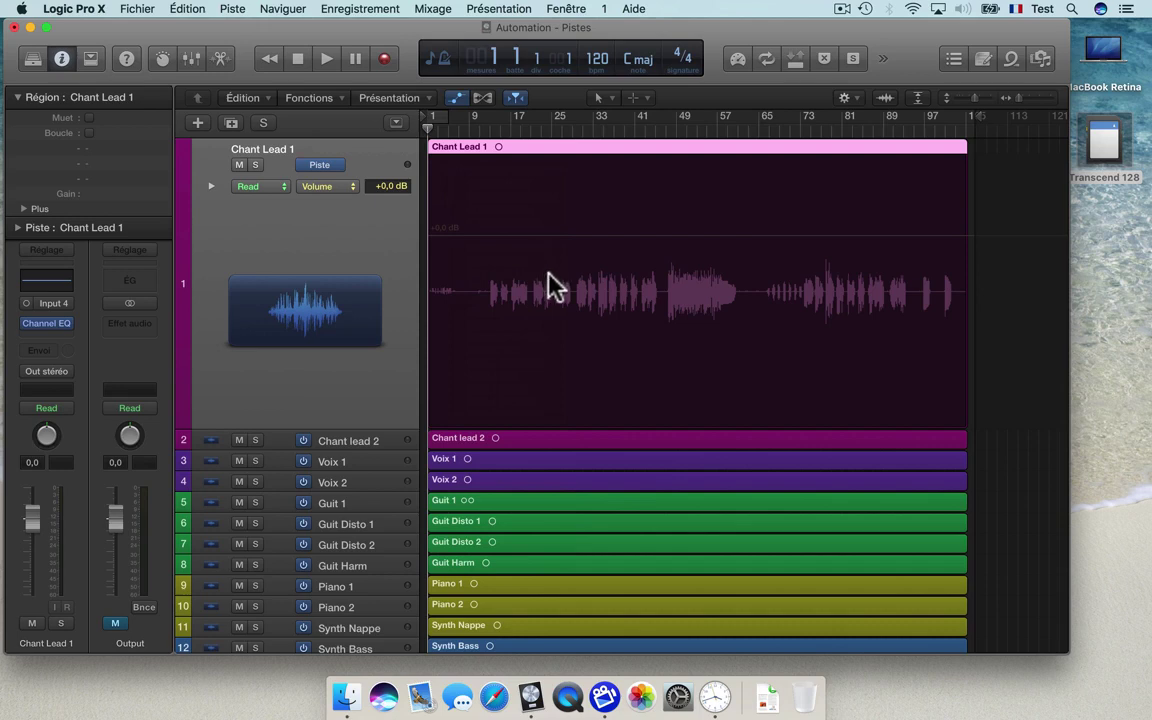
Create a volume automation point on Chant Lead 1, lower the track's volume to -2.4 dB, and reset it to 0 dB.
{"action": "left_click", "coordinate": [578, 336]}
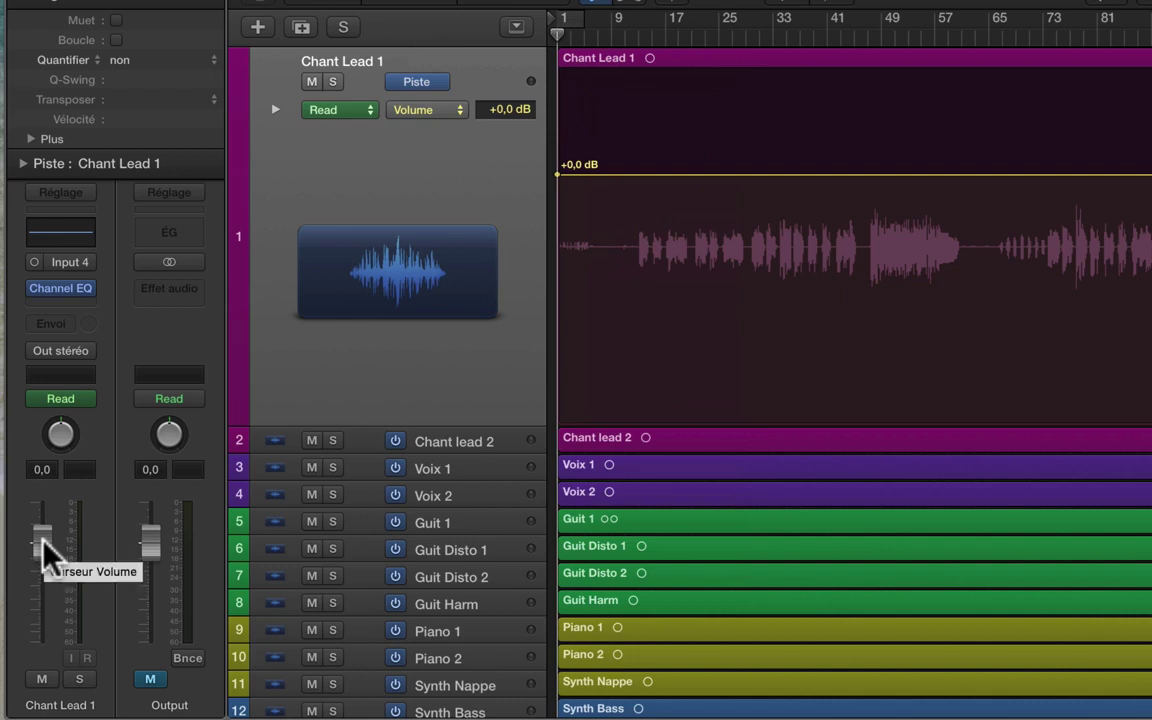
{"action": "mouse_move", "coordinate": [42, 543]}
{"action": "left_mouse_down"}
{"action": "mouse_move", "coordinate": [42, 572]}
{"action": "mouse_move", "coordinate": [33, 527]}
{"action": "left_mouse_up"}
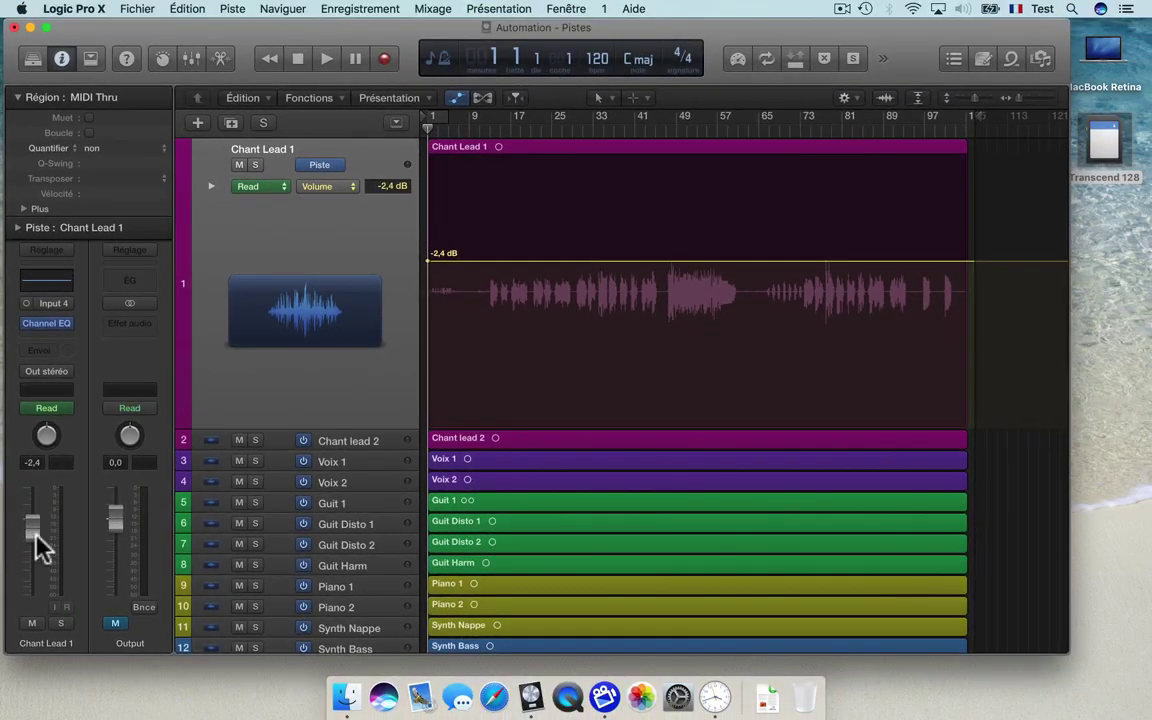
{"action": "key", "text": "alt"}
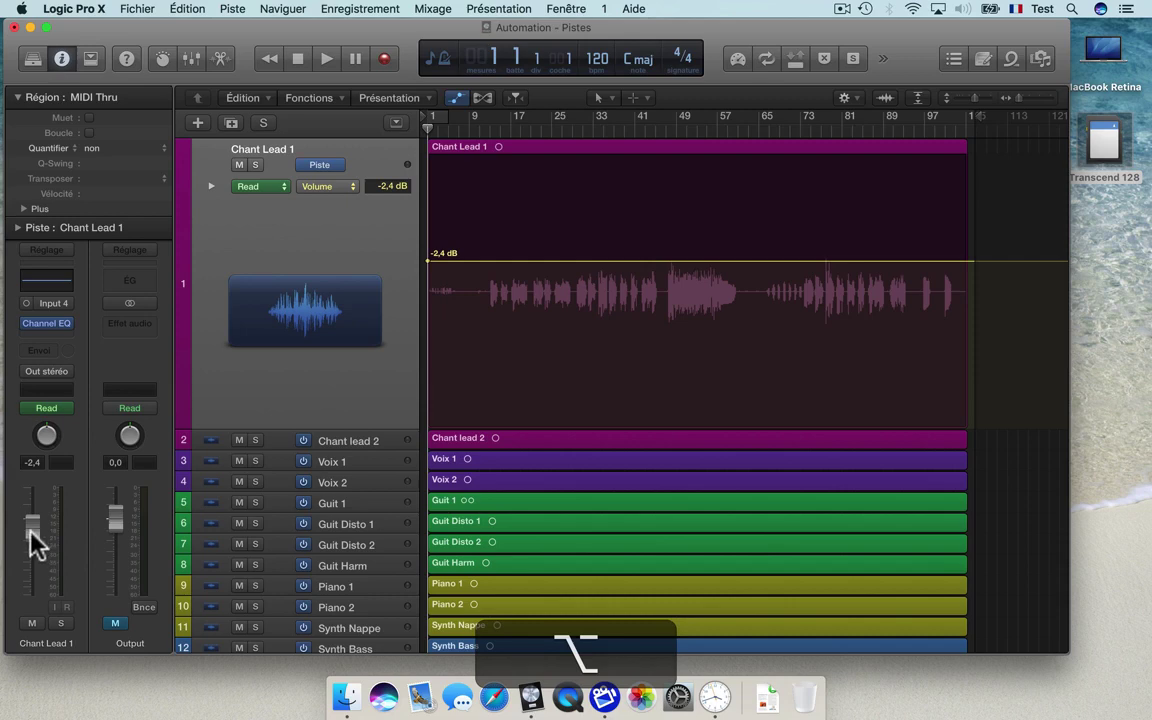
{"action": "left_click", "coordinate": [32, 531], "text": "alt"}
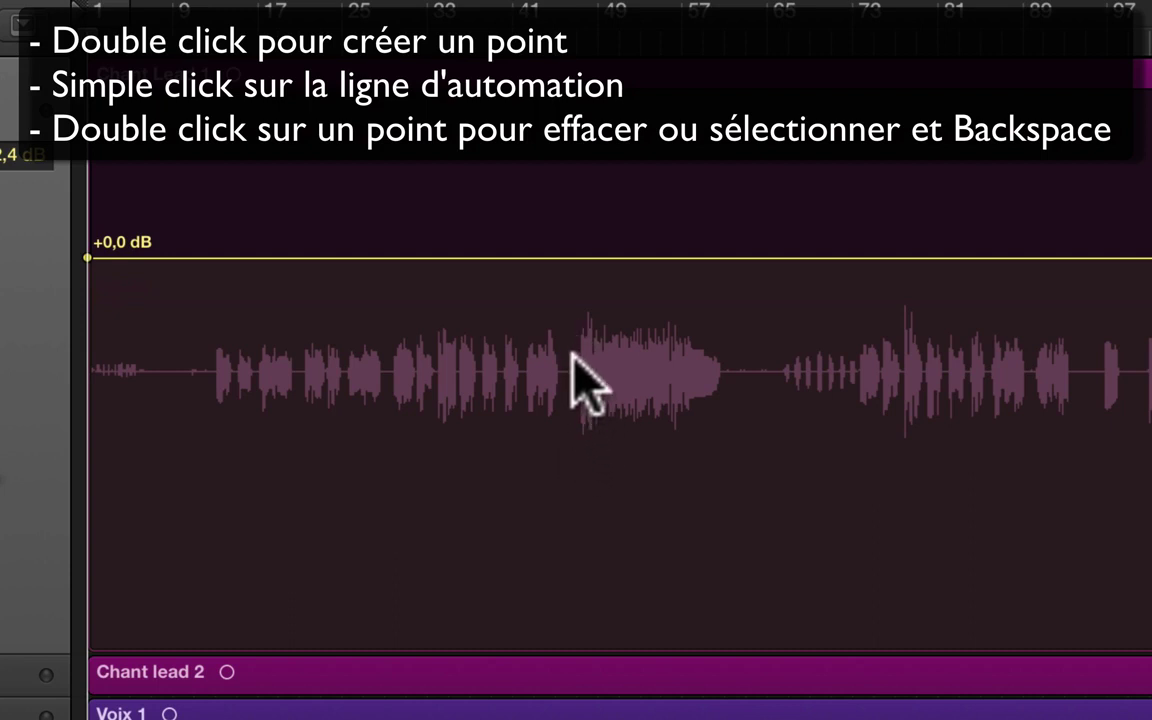
Create a volume point at -10.6 dB near bar 46 on Chant Lead 1, delete it, recreate it, and delete it again.
{"action": "double_click", "coordinate": [570, 435]}
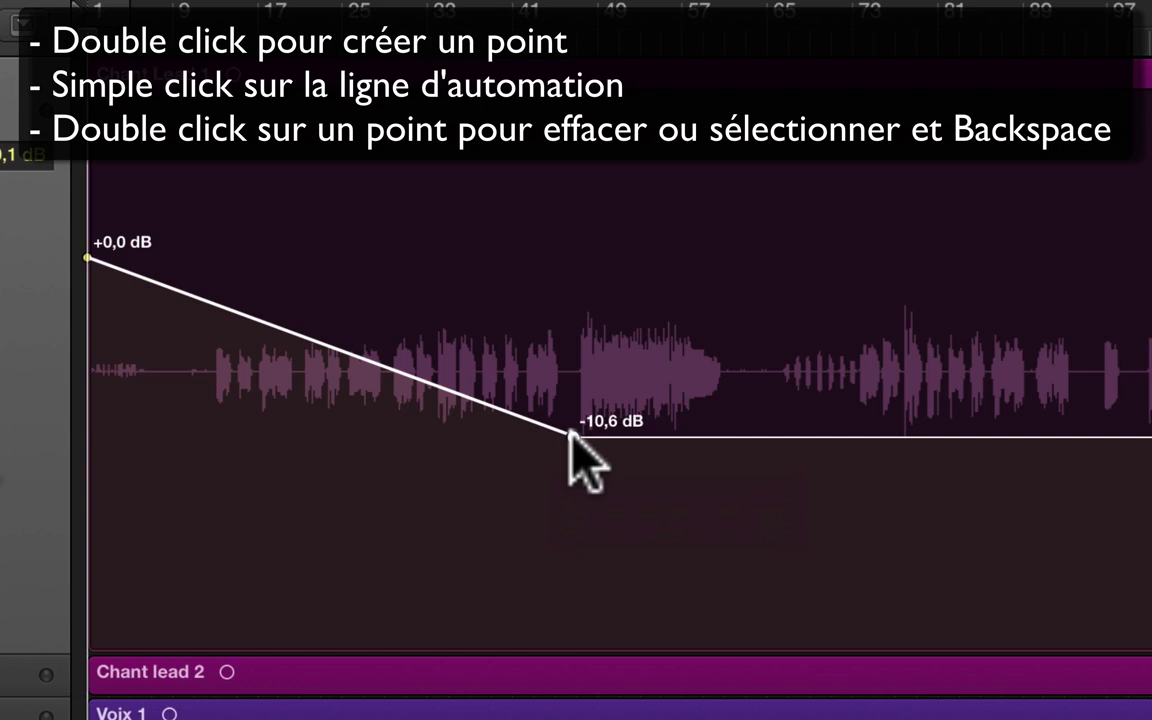
{"action": "double_click", "coordinate": [571, 434]}
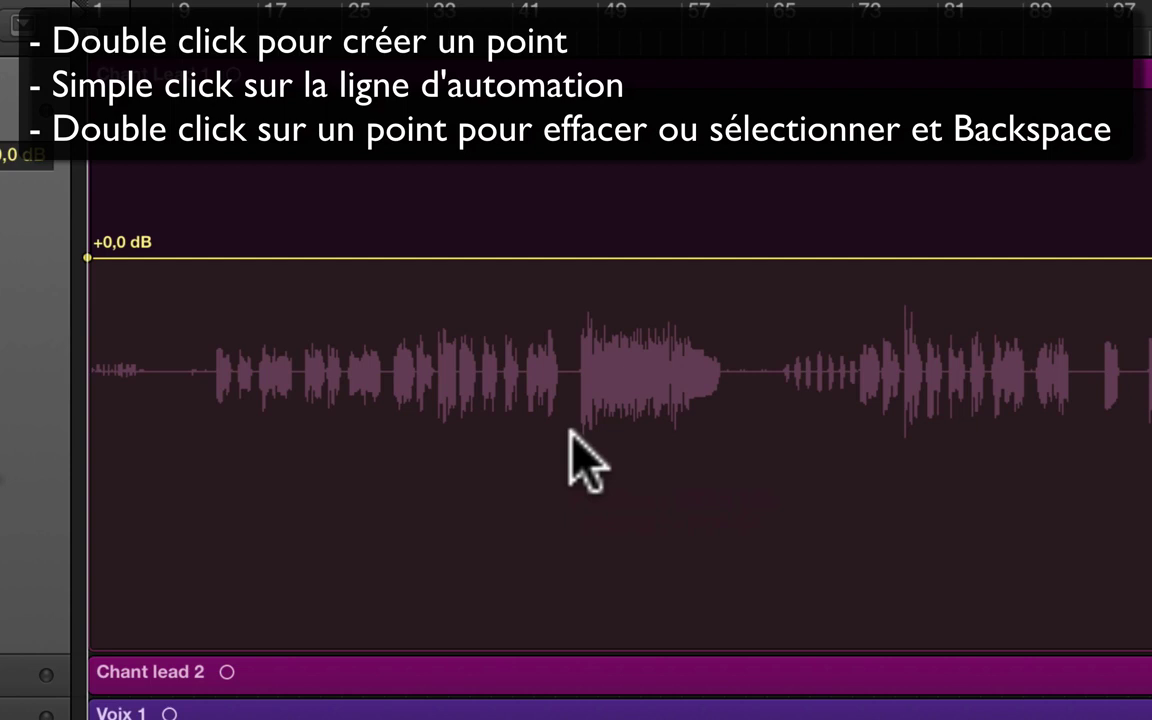
{"action": "double_click", "coordinate": [571, 434]}
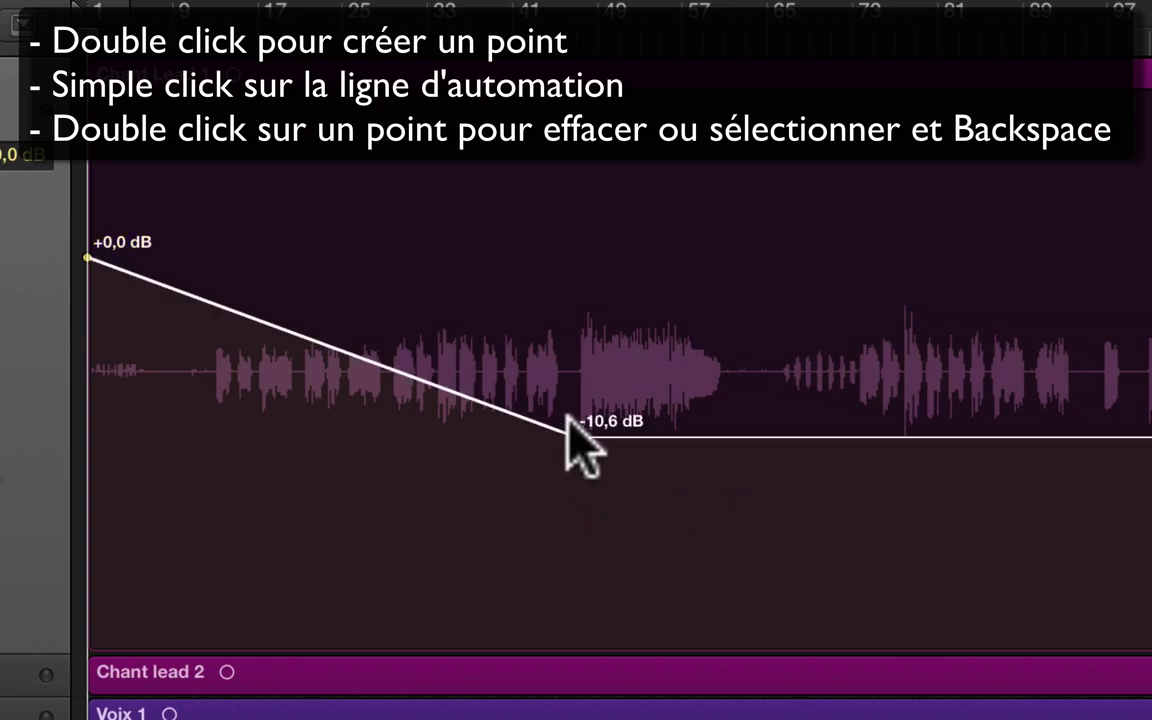
{"action": "left_click_drag", "start_coordinate": [540, 388], "coordinate": [605, 476]}
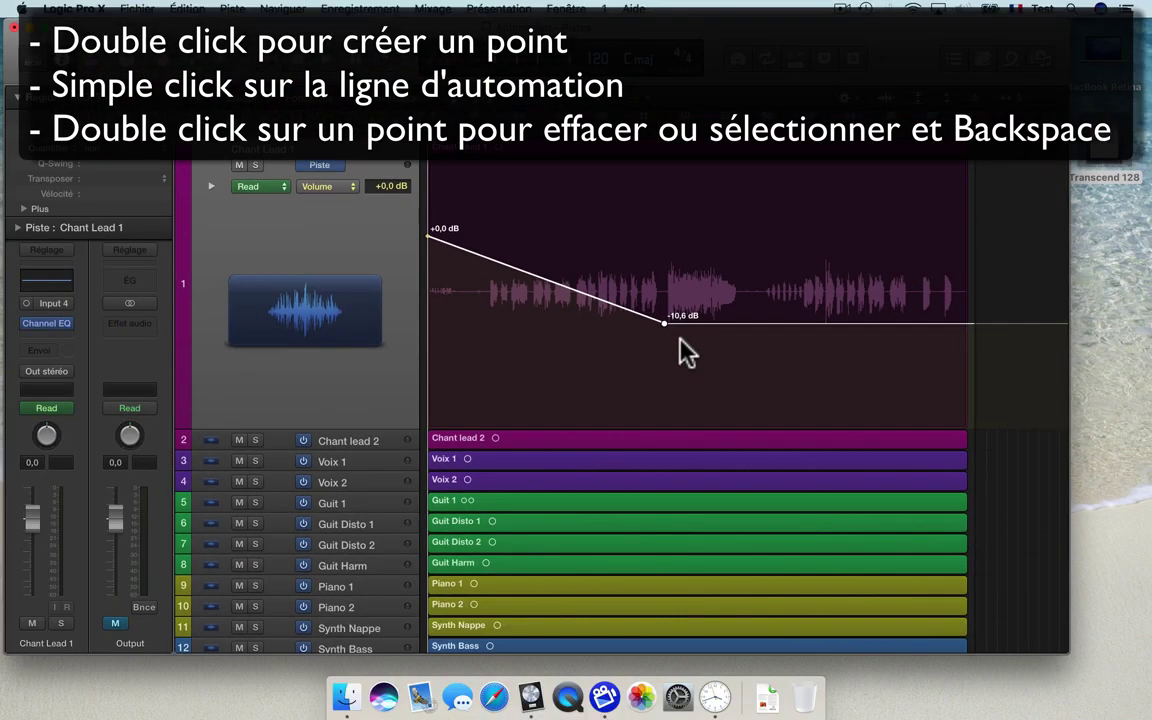
{"action": "key", "text": "BackSpace"}
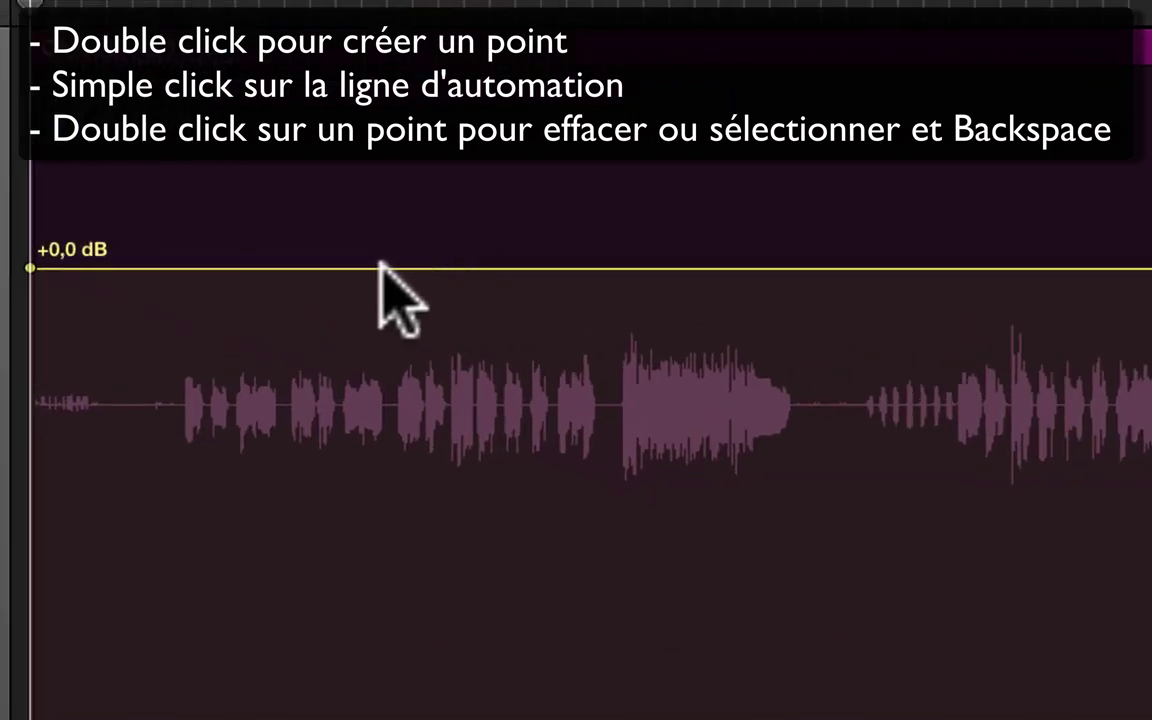
Add three volume points on the Chant Lead 1 automation line at 0 dB, near bars 30, 46 and 58.
{"action": "double_click", "coordinate": [404, 269]}
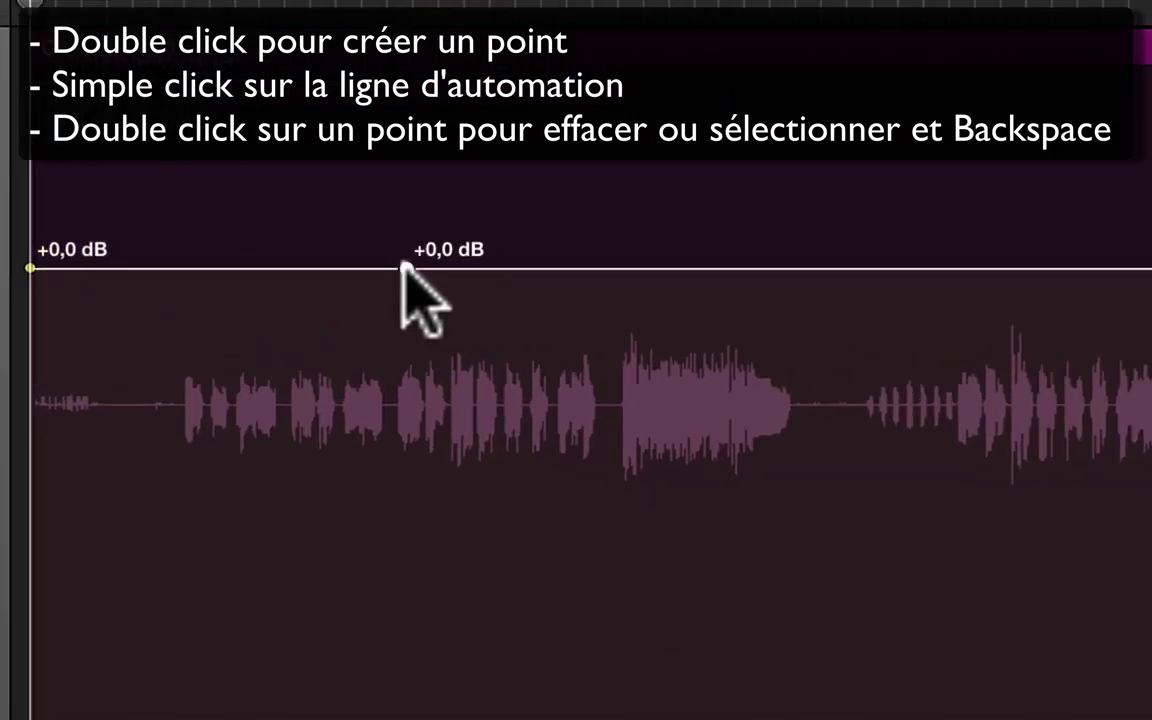
{"action": "double_click", "coordinate": [606, 268]}
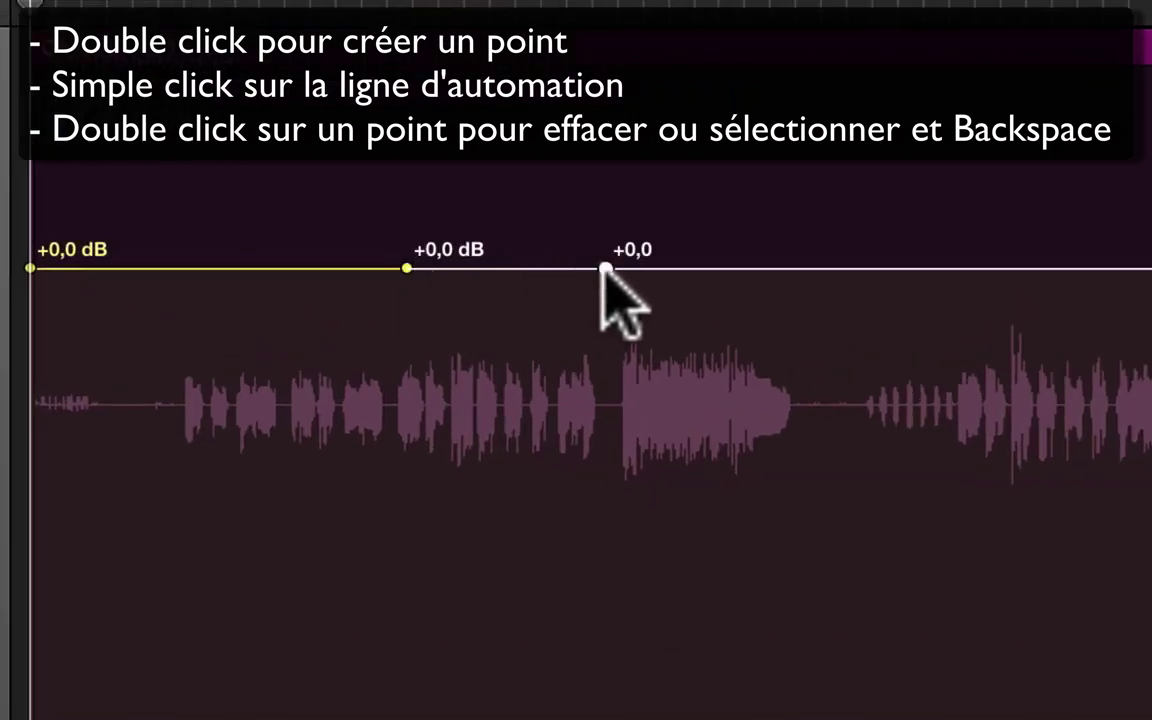
{"action": "double_click", "coordinate": [757, 268]}
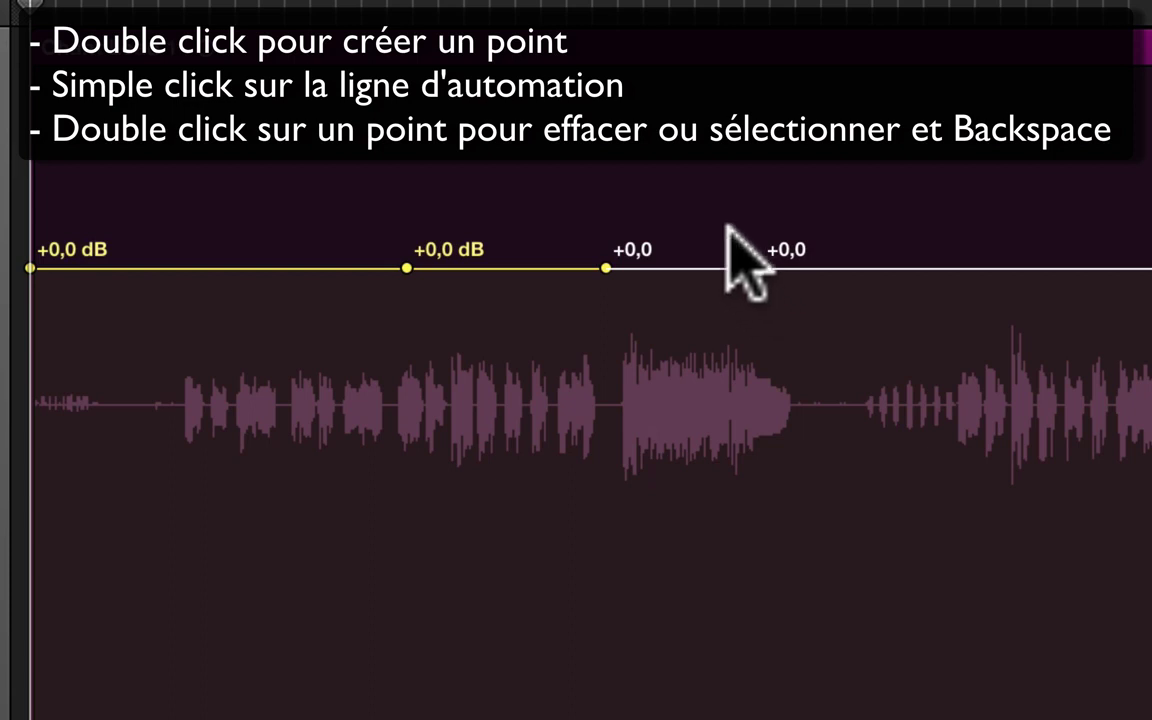
Lower the first added volume point to -2.5 dB, and delete all three added points together.
{"action": "left_click", "coordinate": [406, 268]}
{"action": "left_click_drag", "start_coordinate": [406, 268], "coordinate": [406, 329]}
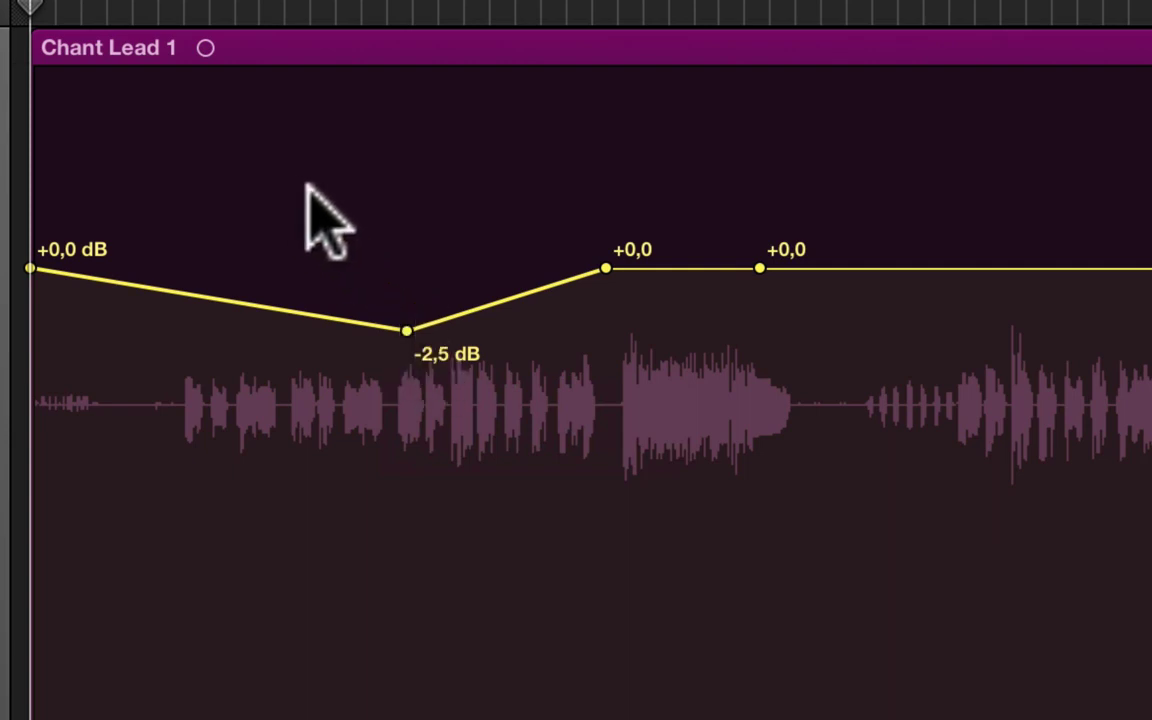
{"action": "left_click_drag", "start_coordinate": [305, 187], "coordinate": [868, 487]}
{"action": "key", "text": "Delete"}
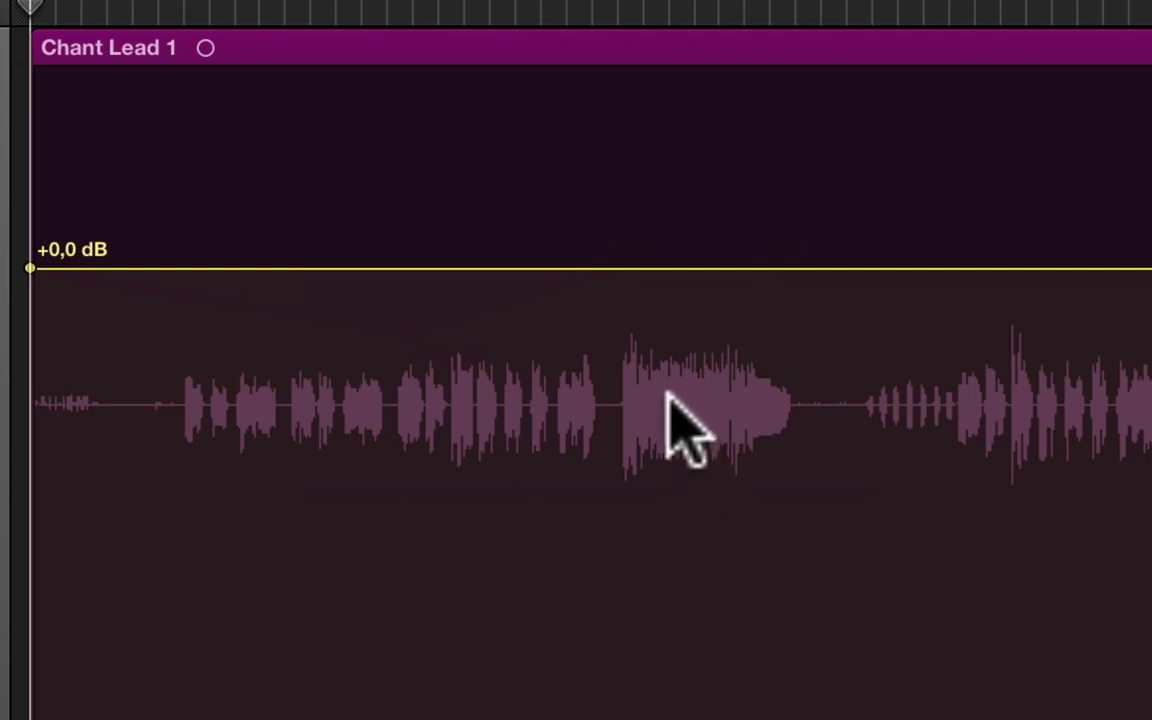
Add a volume point just before the loud passage near bar 47, lower it to -2.1 dB, and remove it.
{"action": "left_click", "coordinate": [616, 268]}
{"action": "left_click_drag", "start_coordinate": [616, 268], "coordinate": [620, 321]}
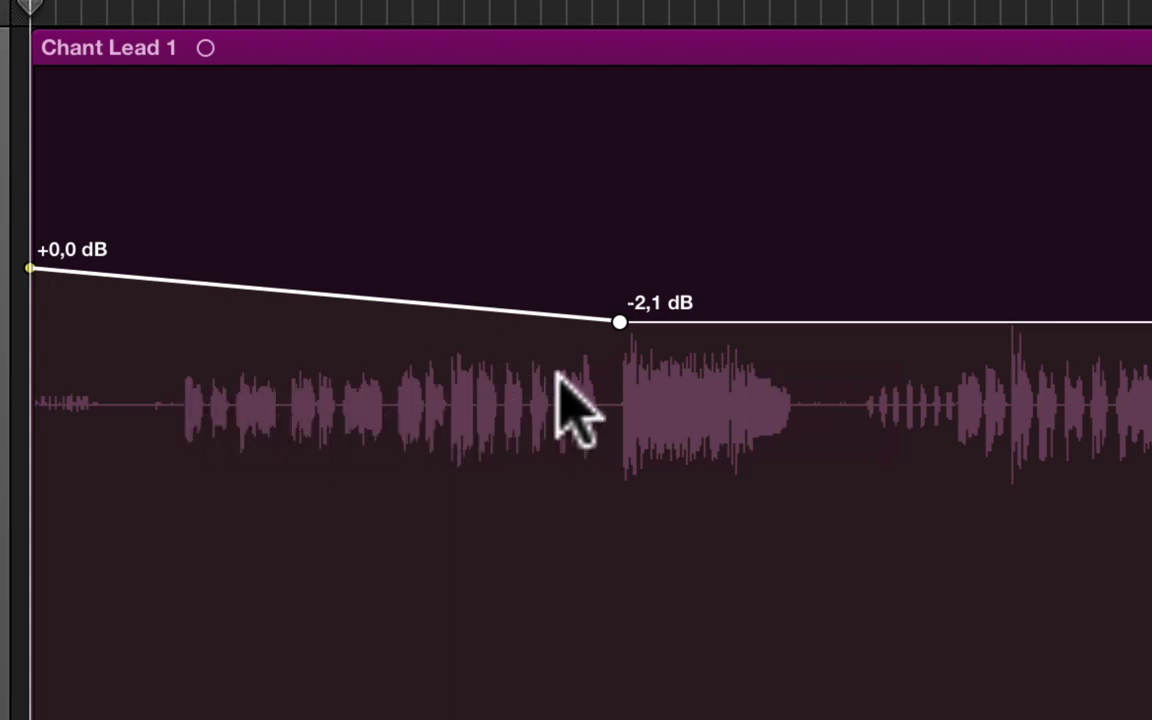
{"action": "left_click", "coordinate": [609, 317]}
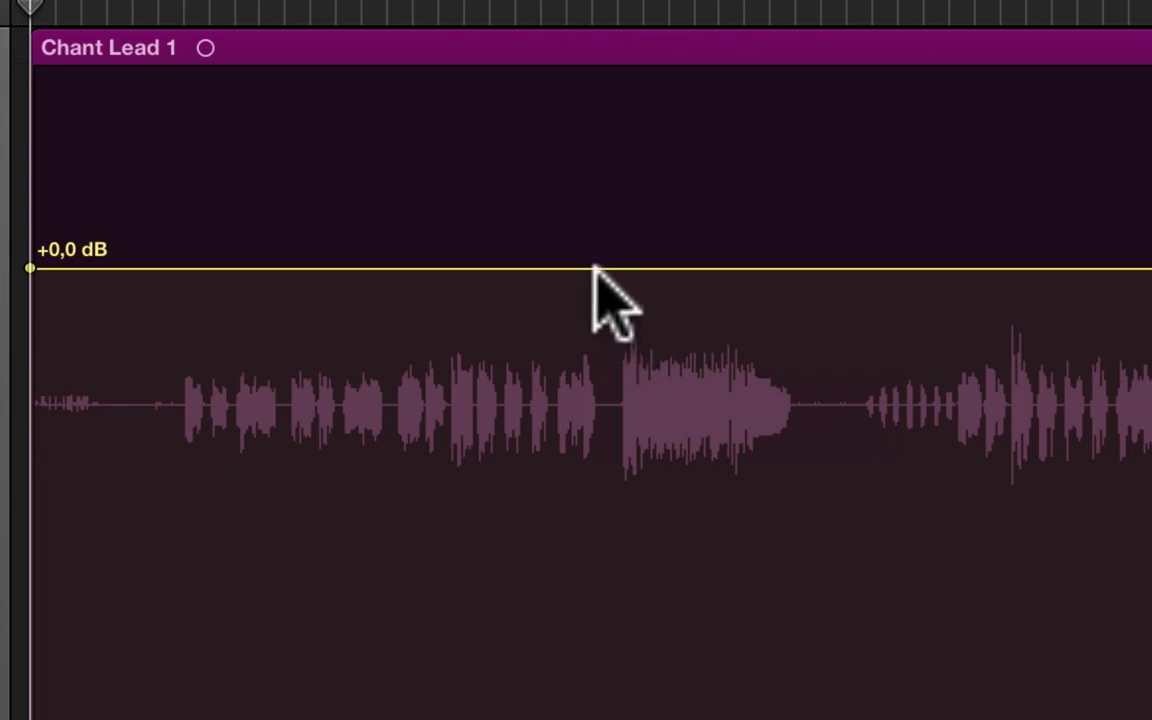
Add two closely spaced volume points just before the loud passage and lower the second one to -2.9 dB.
{"action": "left_click", "coordinate": [596, 269]}
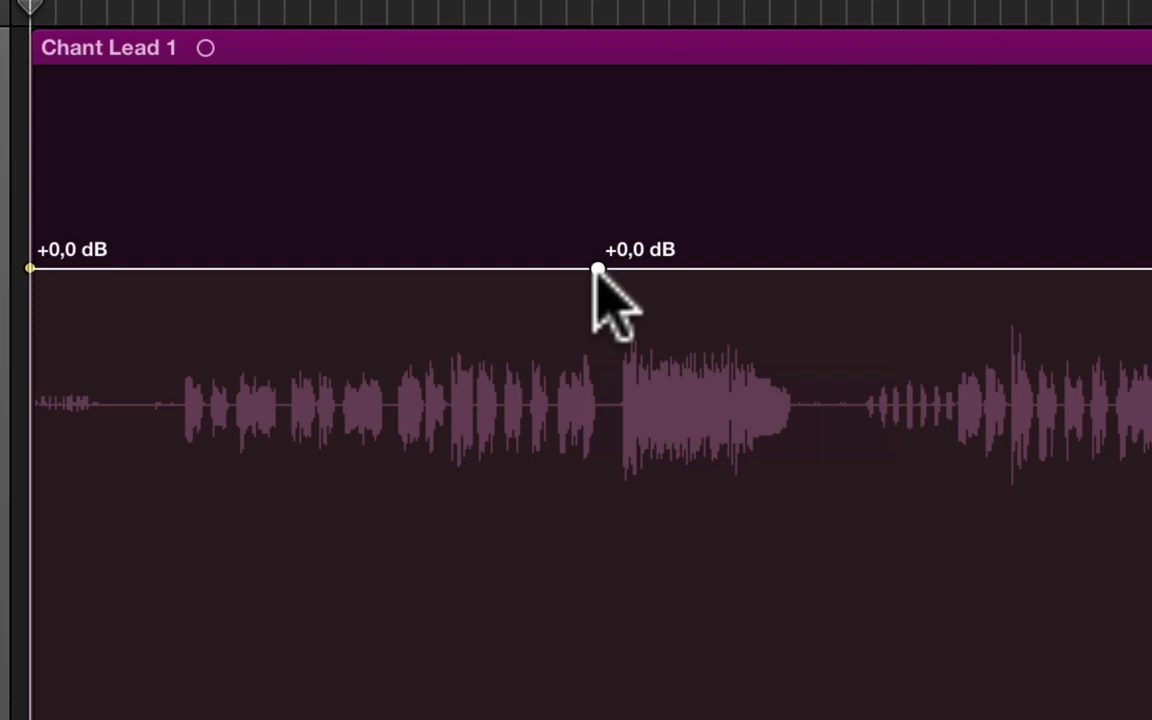
{"action": "left_click", "coordinate": [620, 269]}
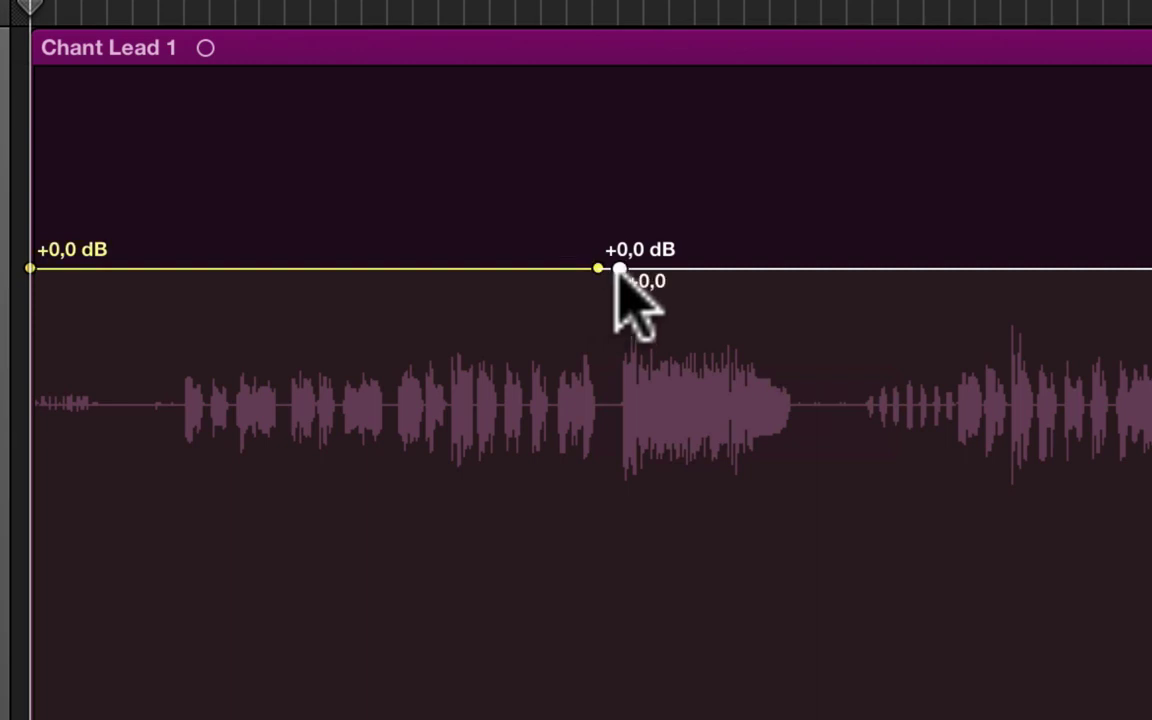
{"action": "left_click_drag", "start_coordinate": [620, 269], "coordinate": [621, 340]}
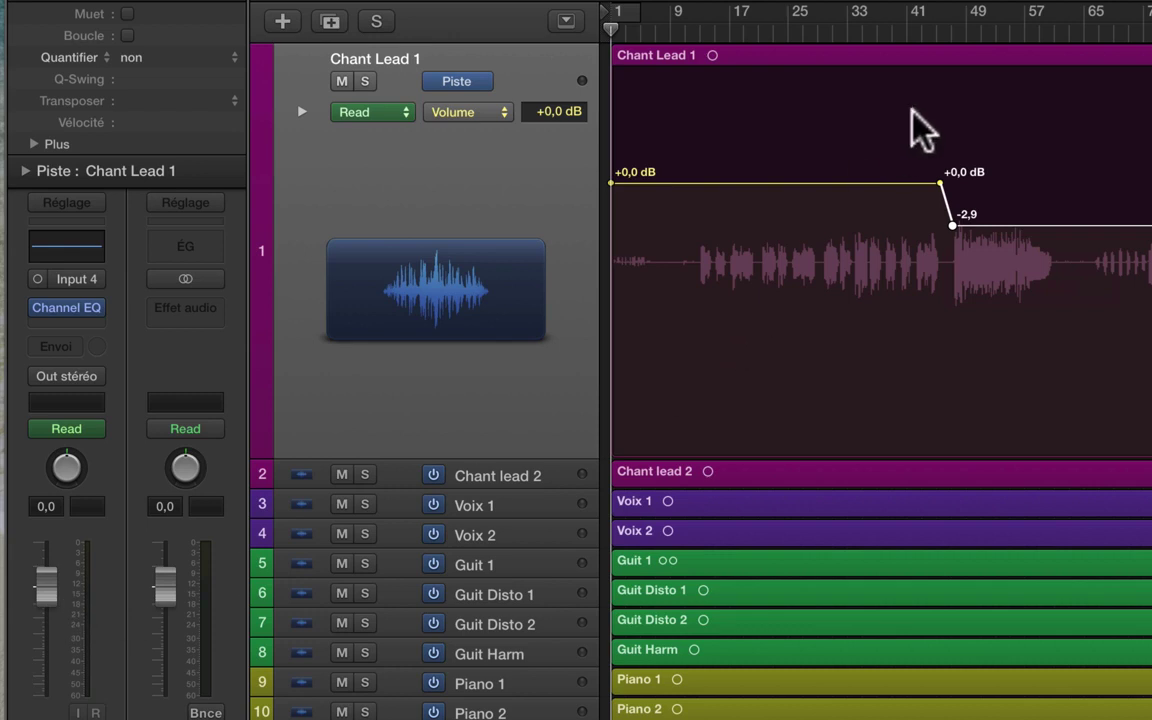
Play the project from about bar 45 through the volume drop, and delete the two closely spaced points.
{"action": "left_click", "coordinate": [936, 34]}
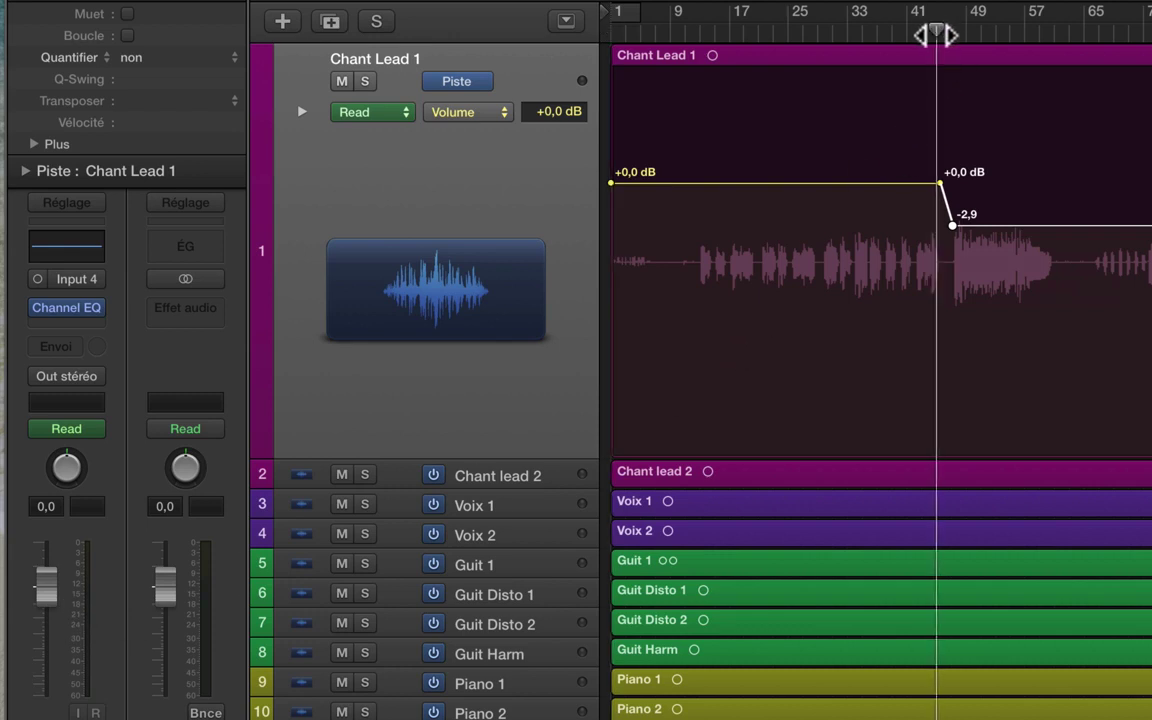
{"action": "key", "text": "space"}
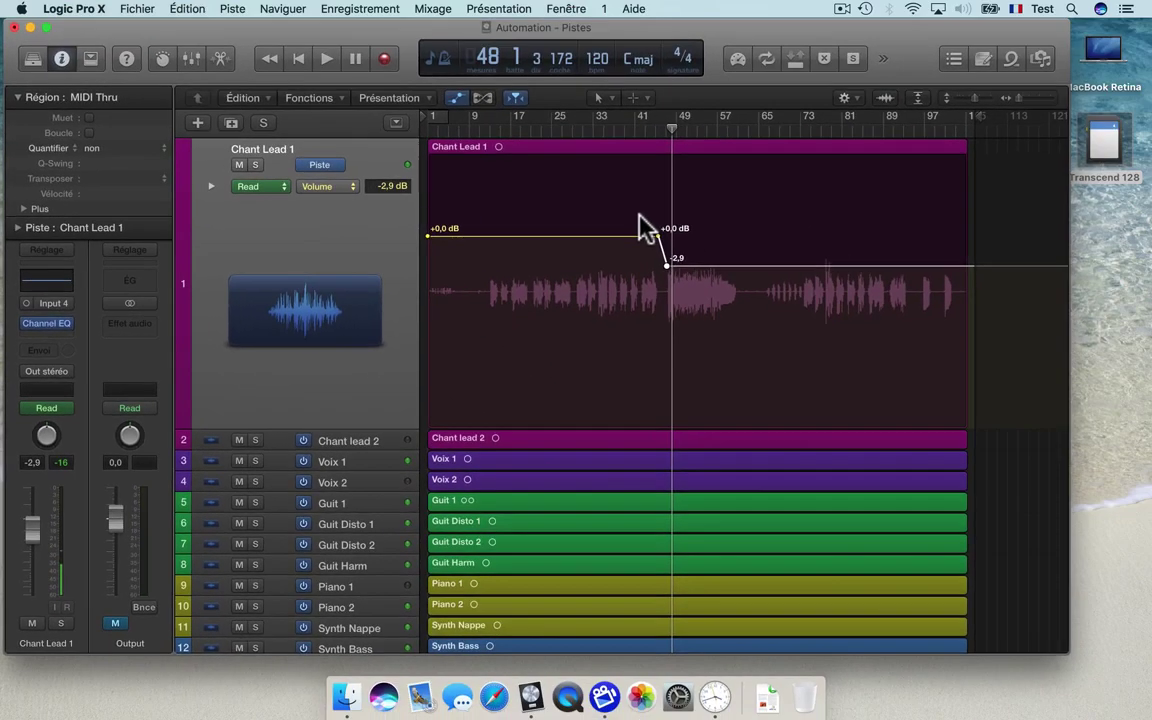
{"action": "left_click_drag", "start_coordinate": [642, 217], "coordinate": [686, 290]}
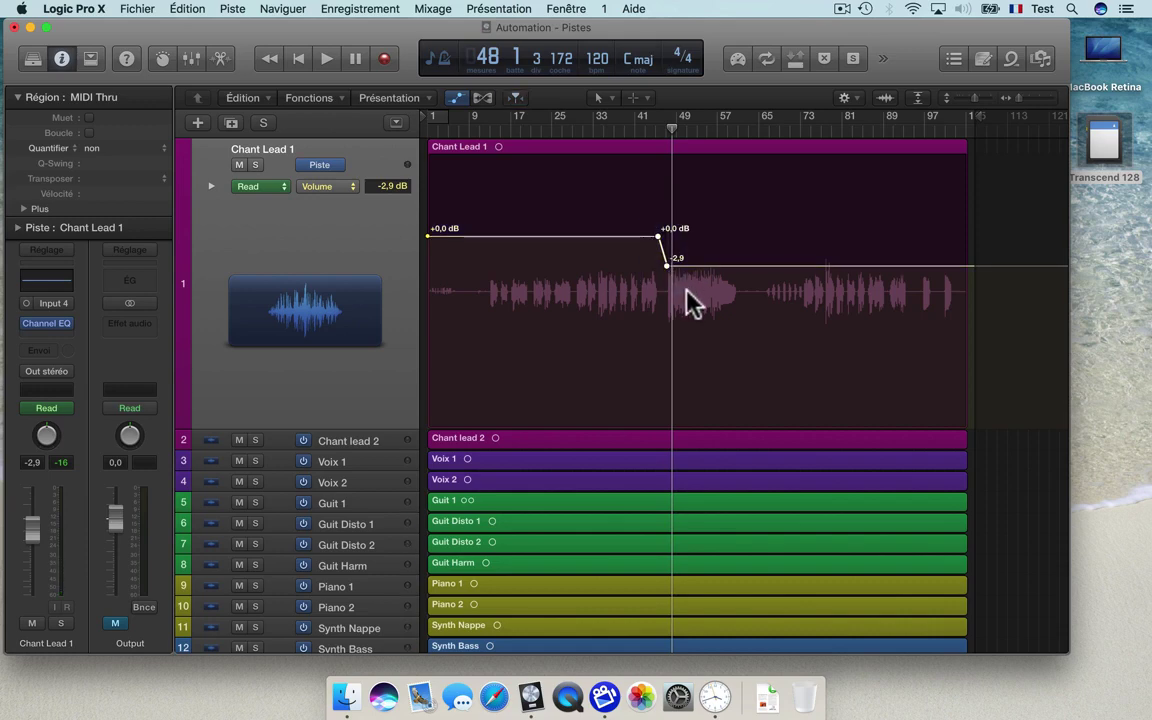
{"action": "key", "text": "Delete"}
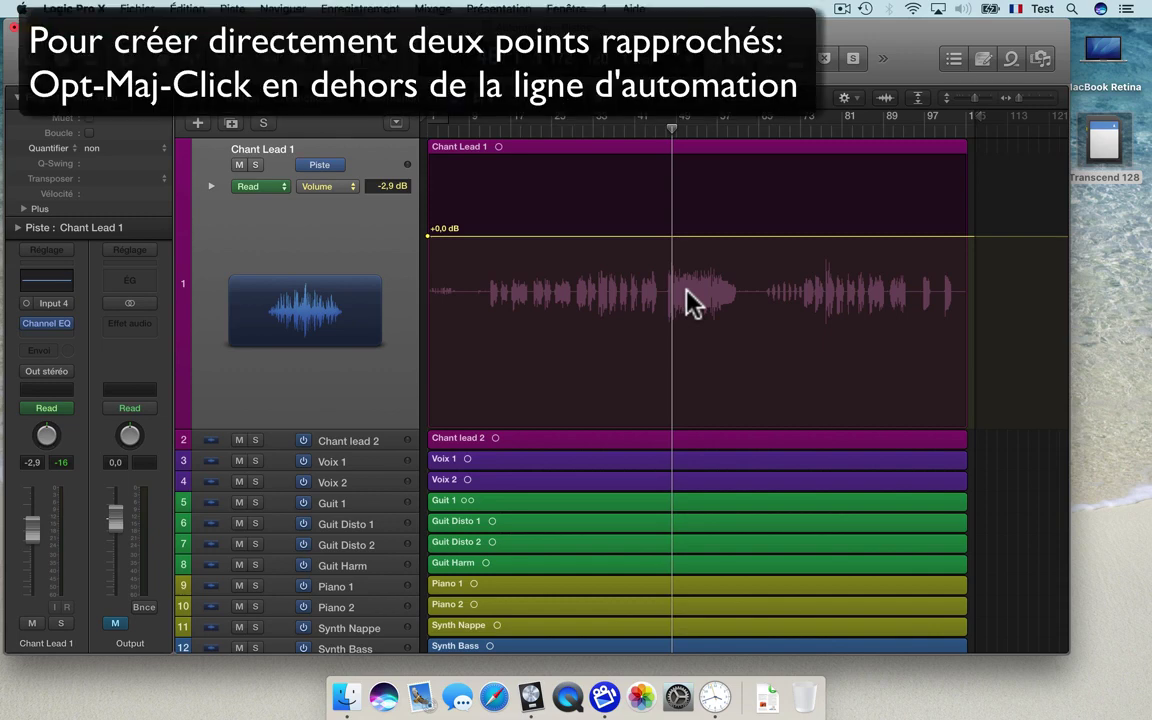
Create a pair of adjacent volume points at once at 0 dB near bar 46, just before the loud passage.
{"action": "key", "text": "alt"}
{"action": "key", "text": "shift"}
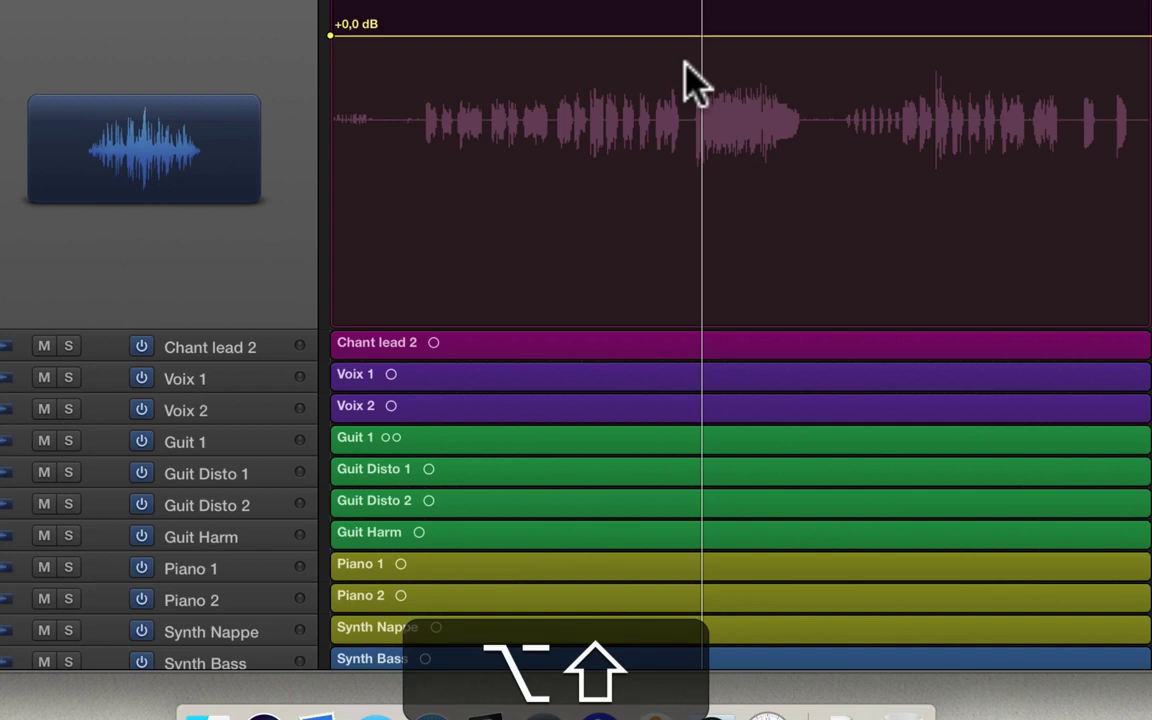
{"action": "left_click", "coordinate": [684, 62]}
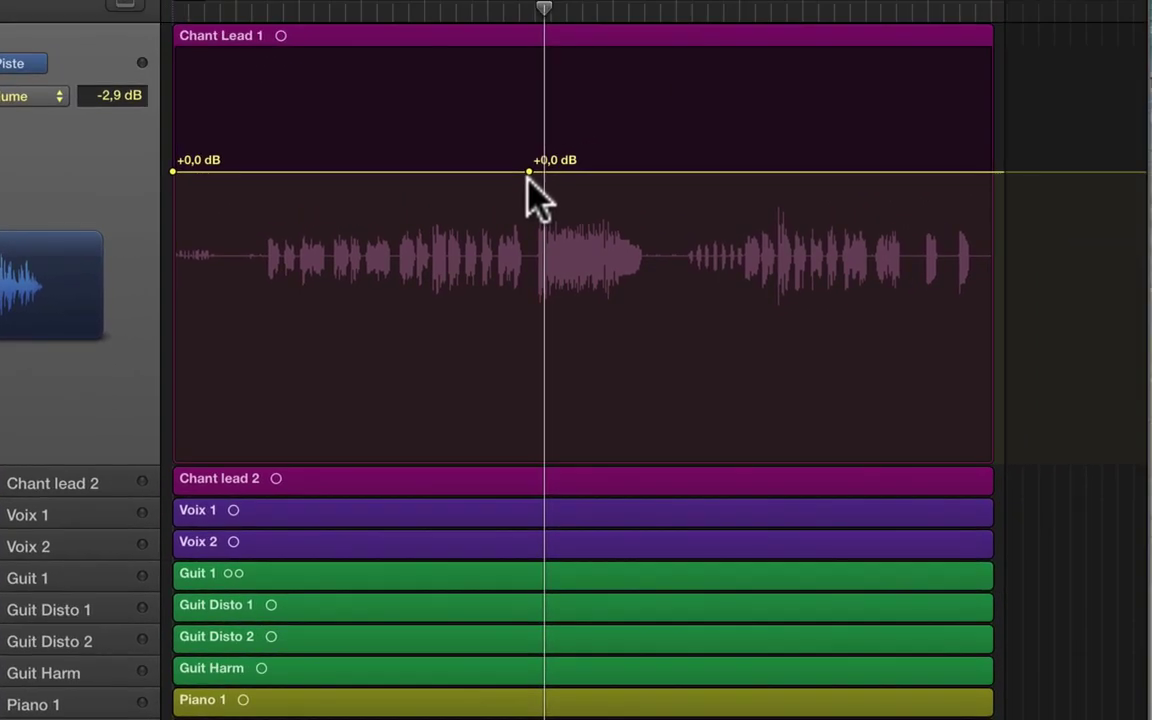
{"action": "left_click", "coordinate": [686, 40]}
{"action": "left_click", "coordinate": [529, 180]}
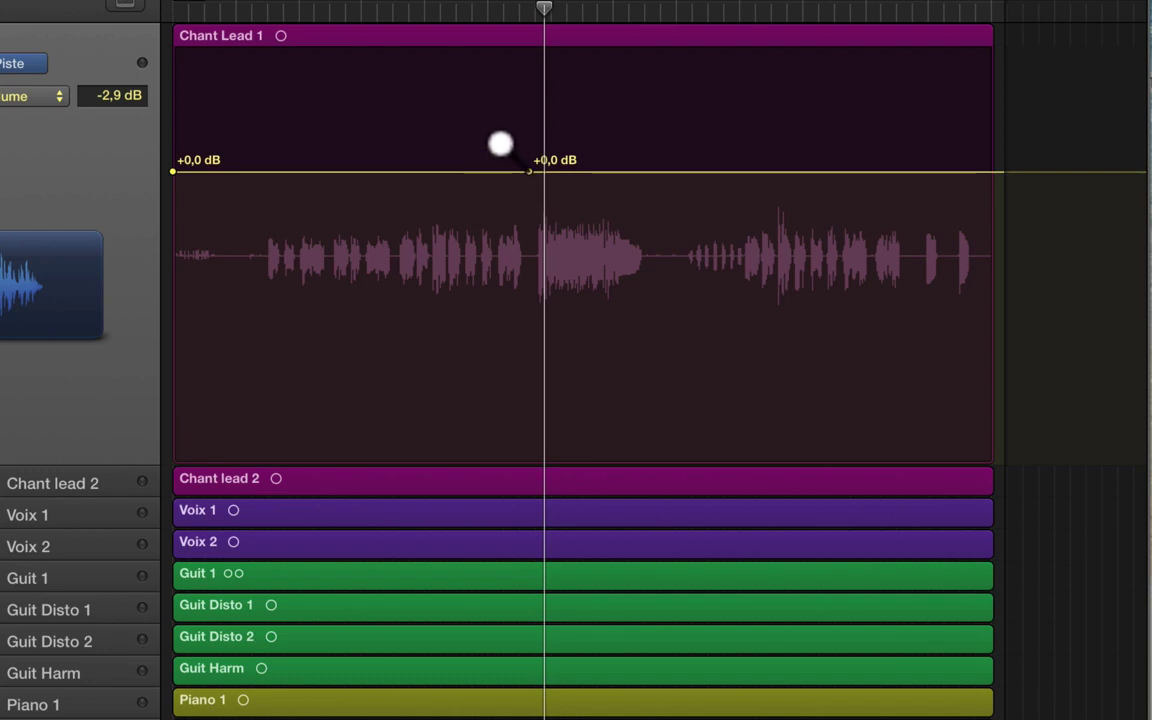
Zoom in on the paired volume points to examine their spacing, and return to the full arrangement view.
{"action": "left_click_drag", "start_coordinate": [522, 161], "coordinate": [573, 213]}
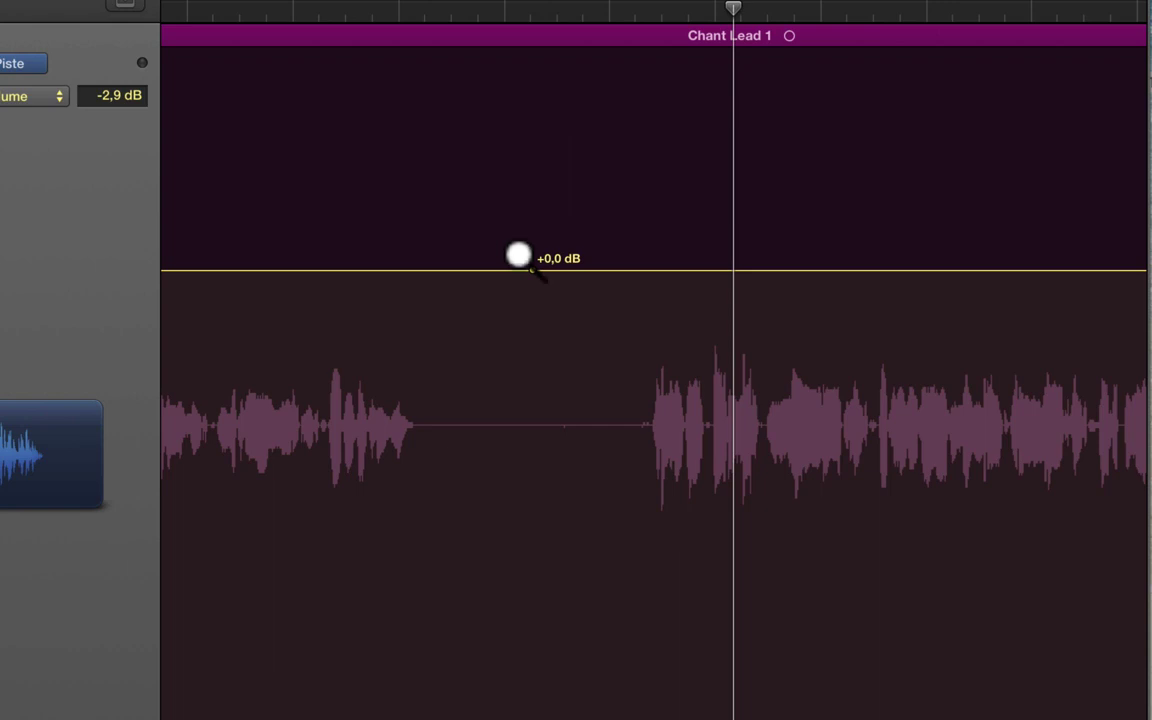
{"action": "left_click_drag", "start_coordinate": [518, 252], "coordinate": [571, 311]}
{"action": "left_click_drag", "start_coordinate": [502, 262], "coordinate": [548, 309]}
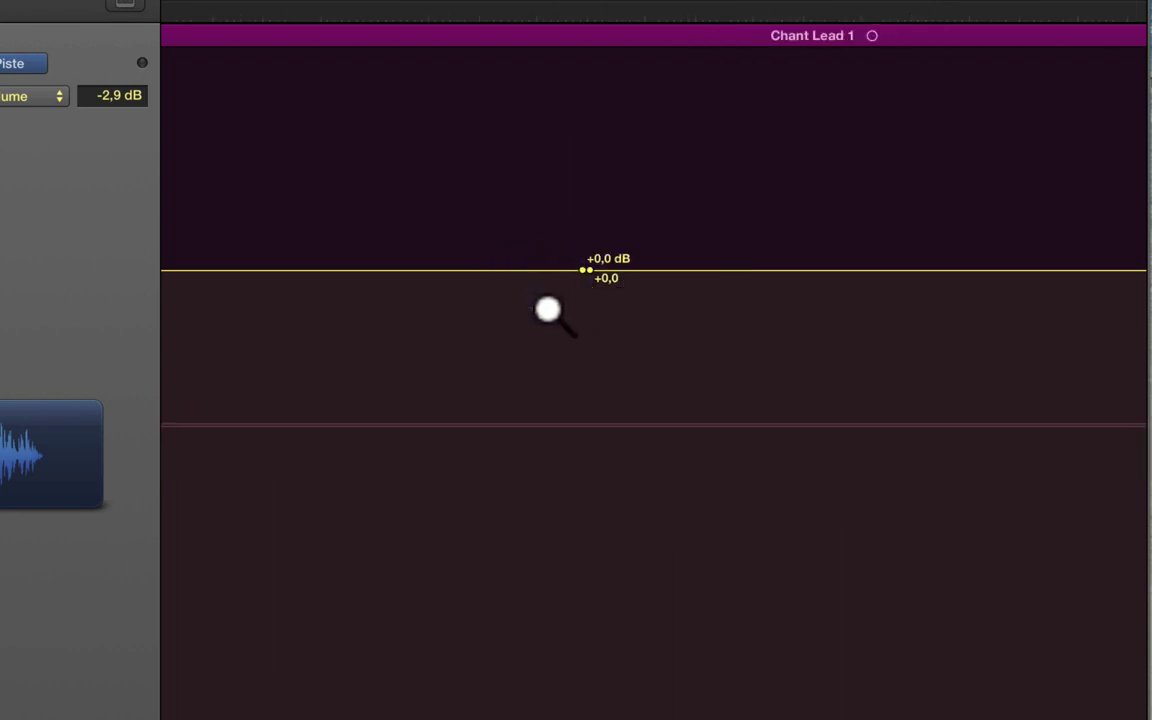
{"action": "left_click_drag", "start_coordinate": [568, 262], "coordinate": [620, 326]}
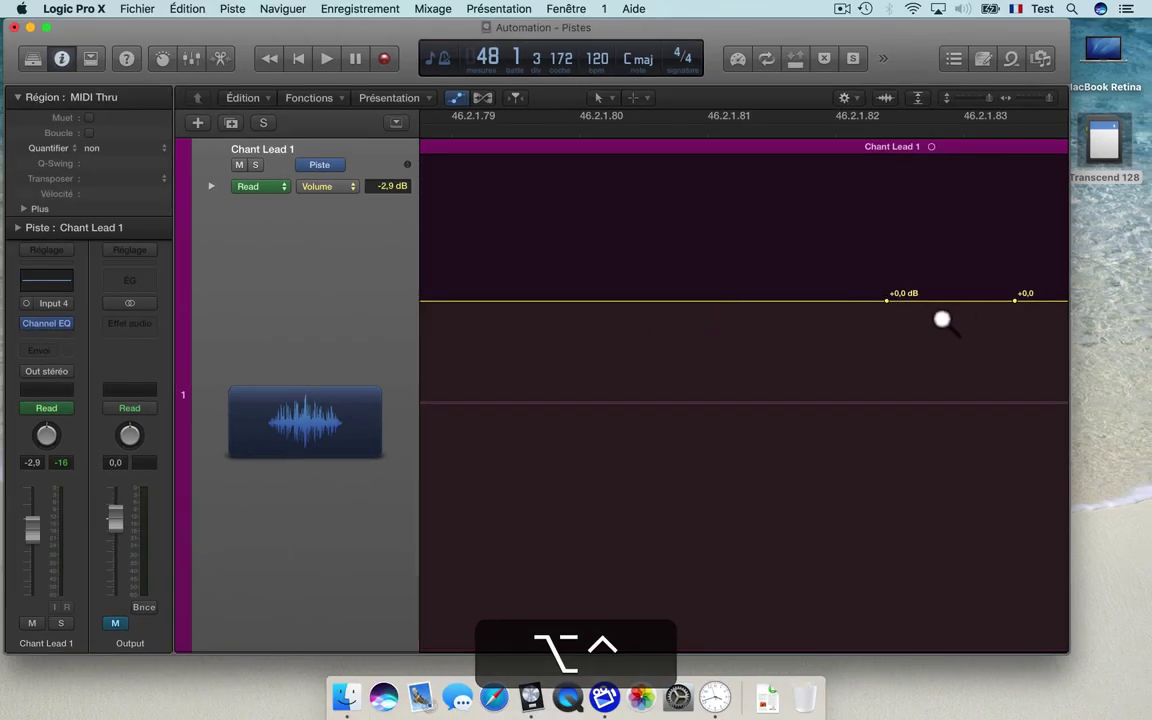
{"action": "left_click", "coordinate": [717, 261], "text": "ctrl+alt"}
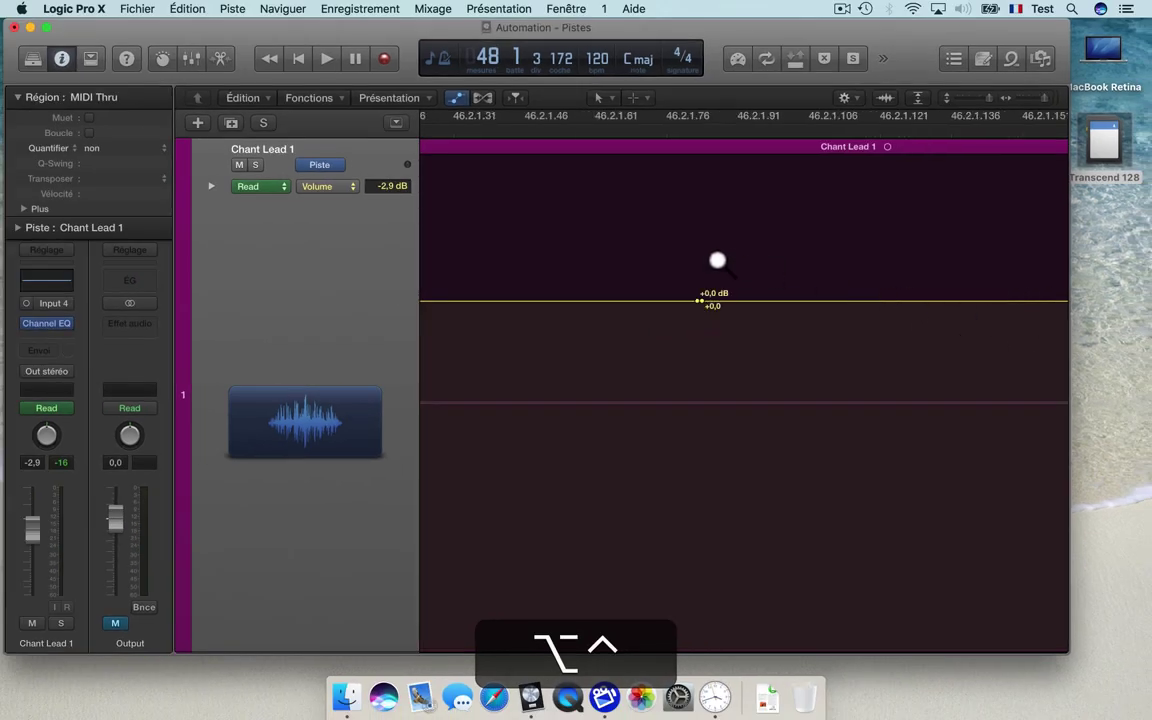
{"action": "left_click", "coordinate": [717, 261], "text": "ctrl+alt"}
{"action": "left_click", "coordinate": [717, 261], "text": "ctrl+alt"}
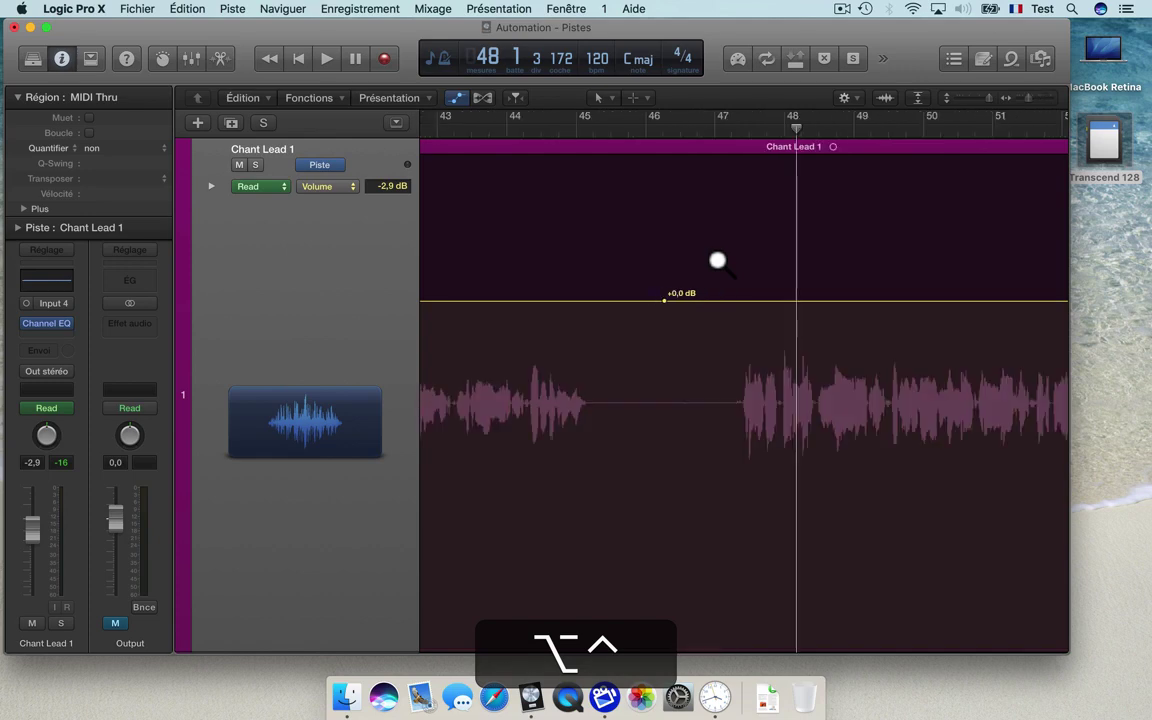
{"action": "left_click", "coordinate": [717, 261], "text": "ctrl+alt"}
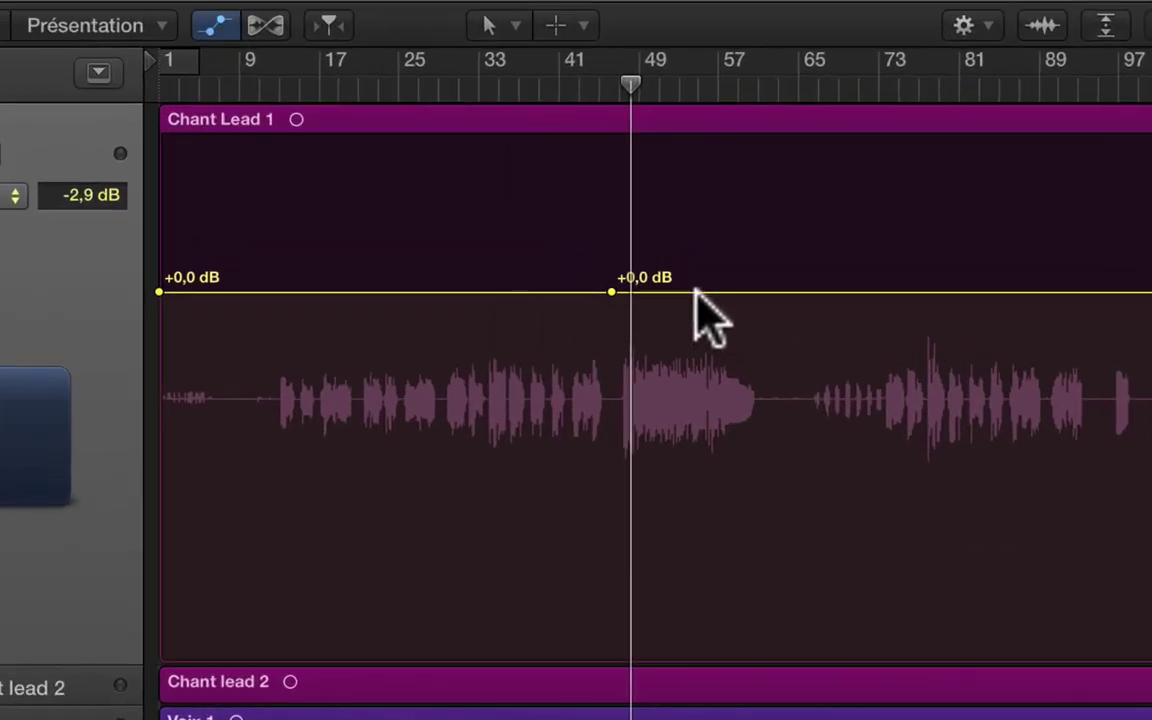
Lower the volume after the paired points to -1.8 dB with a short ramp, and remove both points.
{"action": "mouse_move", "coordinate": [694, 290]}
{"action": "left_mouse_down"}
{"action": "mouse_move", "coordinate": [694, 323]}
{"action": "mouse_move", "coordinate": [700, 270]}
{"action": "mouse_move", "coordinate": [707, 311]}
{"action": "left_mouse_up"}
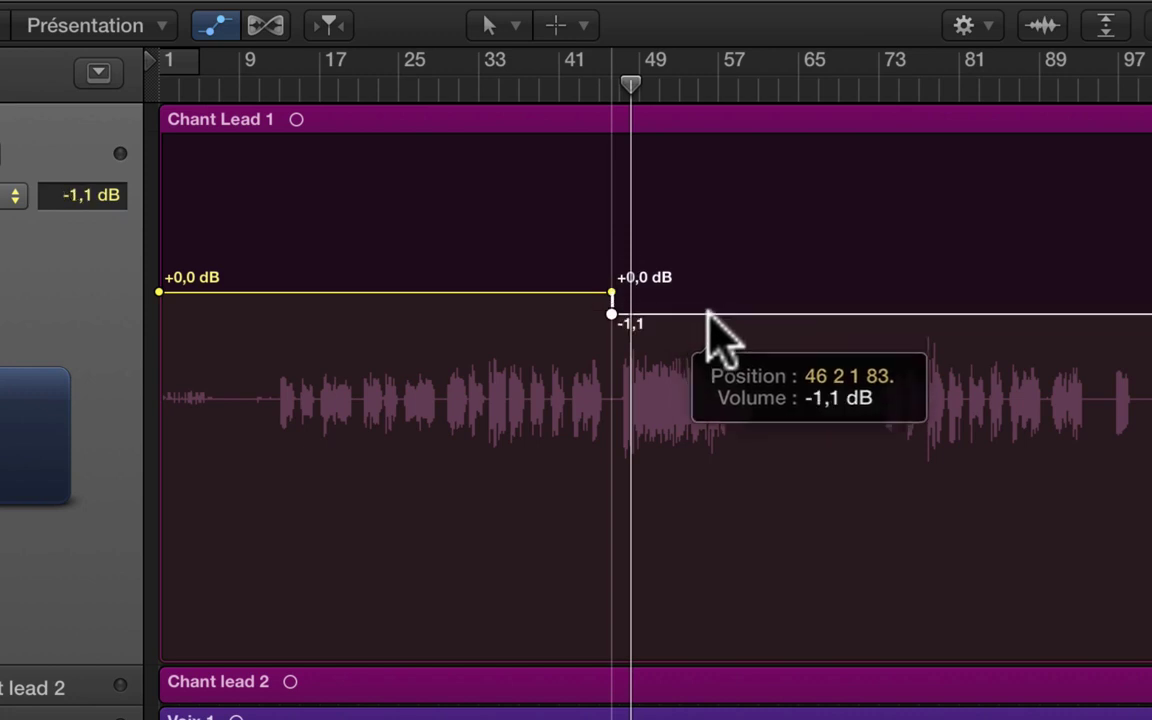
{"action": "mouse_move", "coordinate": [707, 311]}
{"action": "left_mouse_down"}
{"action": "mouse_move", "coordinate": [712, 262]}
{"action": "mouse_move", "coordinate": [720, 330]}
{"action": "mouse_move", "coordinate": [699, 327]}
{"action": "mouse_move", "coordinate": [707, 333]}
{"action": "left_mouse_up"}
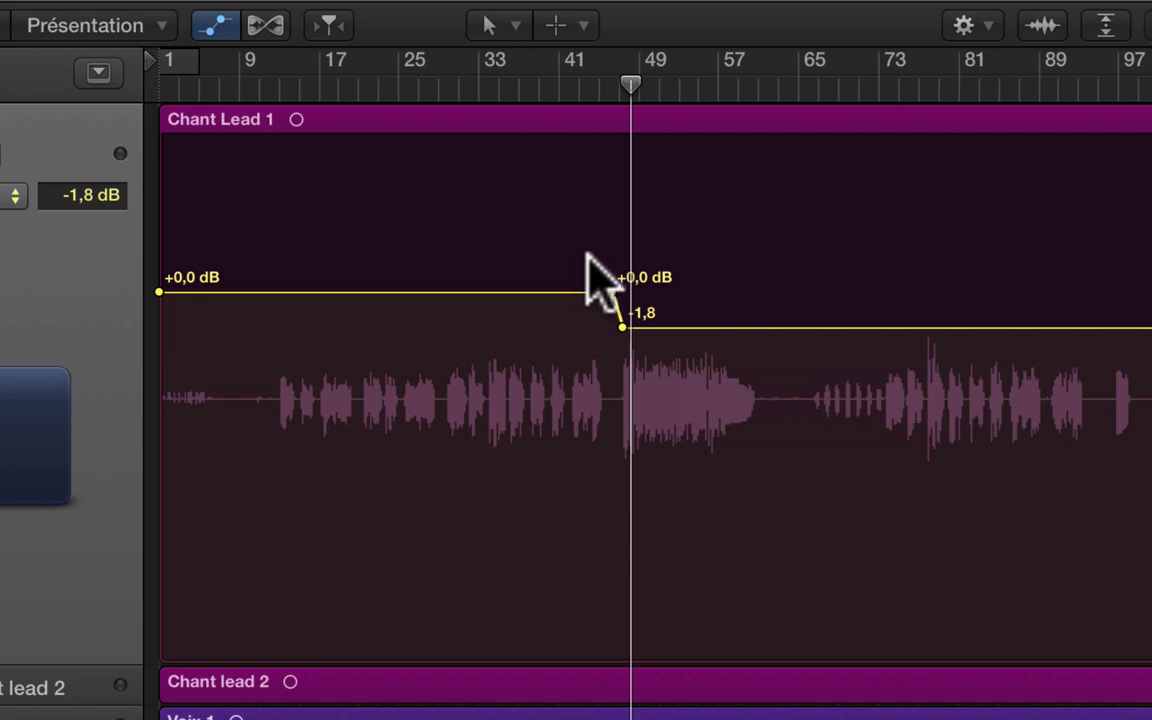
{"action": "left_click", "coordinate": [660, 357]}
{"action": "key", "text": "super+z"}
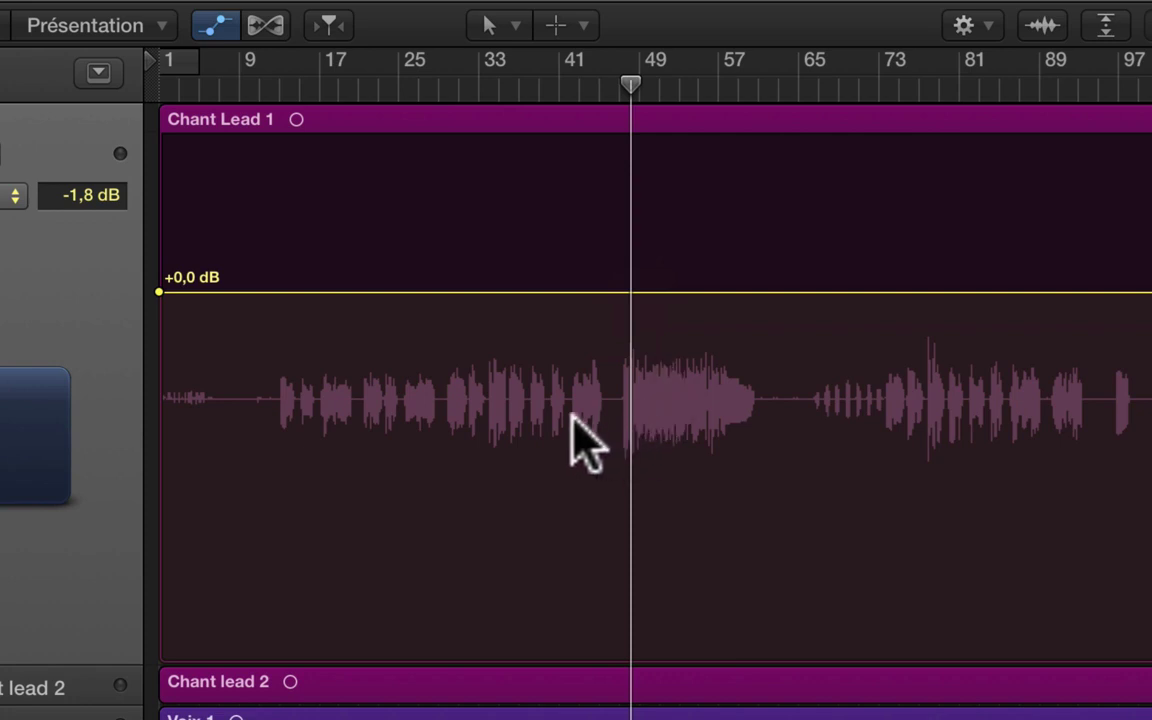
Create paired volume points near bars 10, 46, 63 and 94, and lower the section between the first two pairs to -2.8 dB.
{"action": "left_click", "coordinate": [254, 450]}
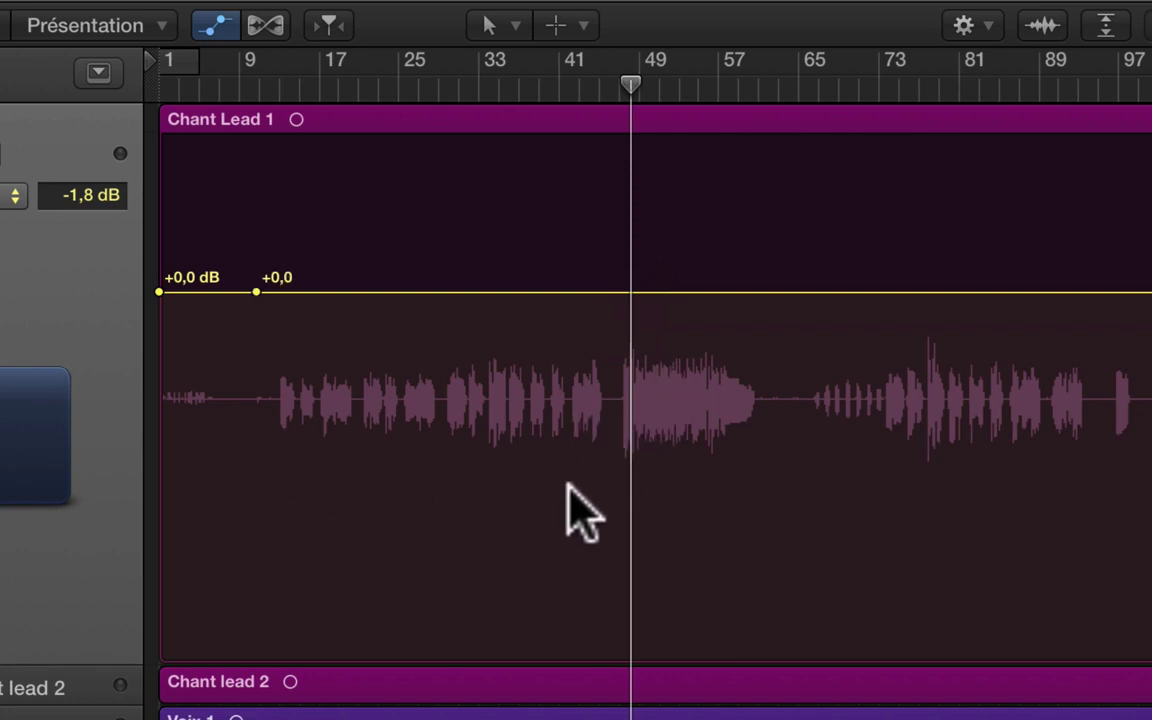
{"action": "left_click", "coordinate": [611, 455]}
{"action": "left_click", "coordinate": [780, 452]}
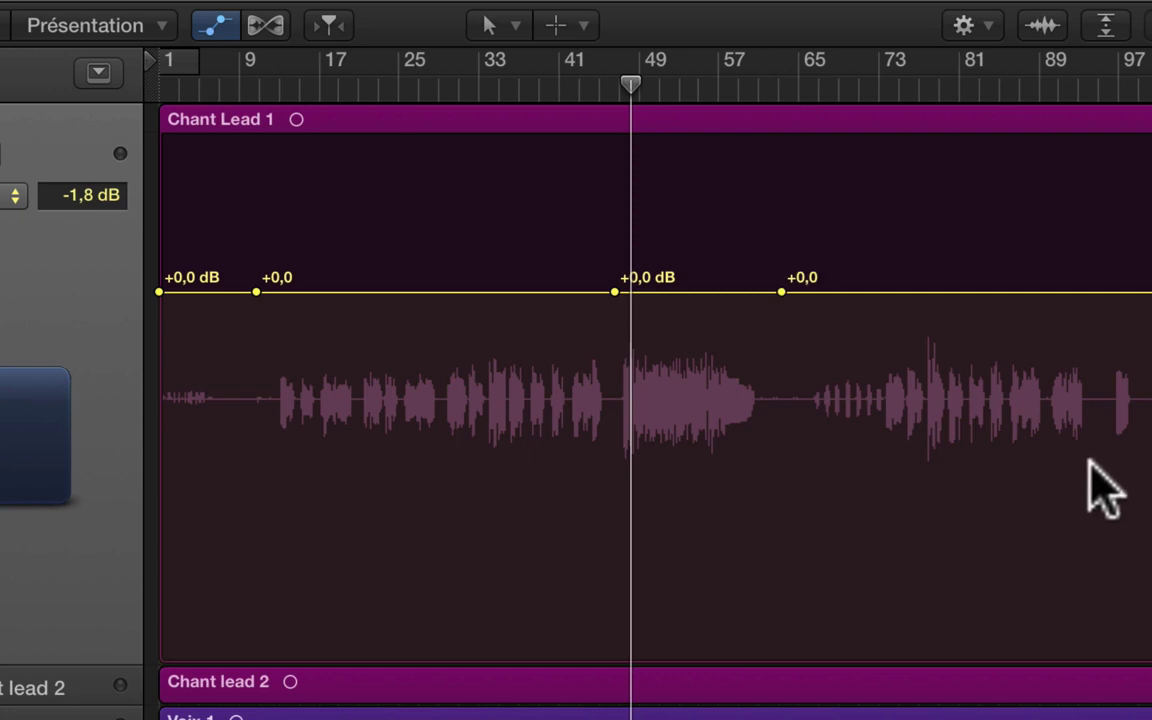
{"action": "left_click", "coordinate": [1098, 440]}
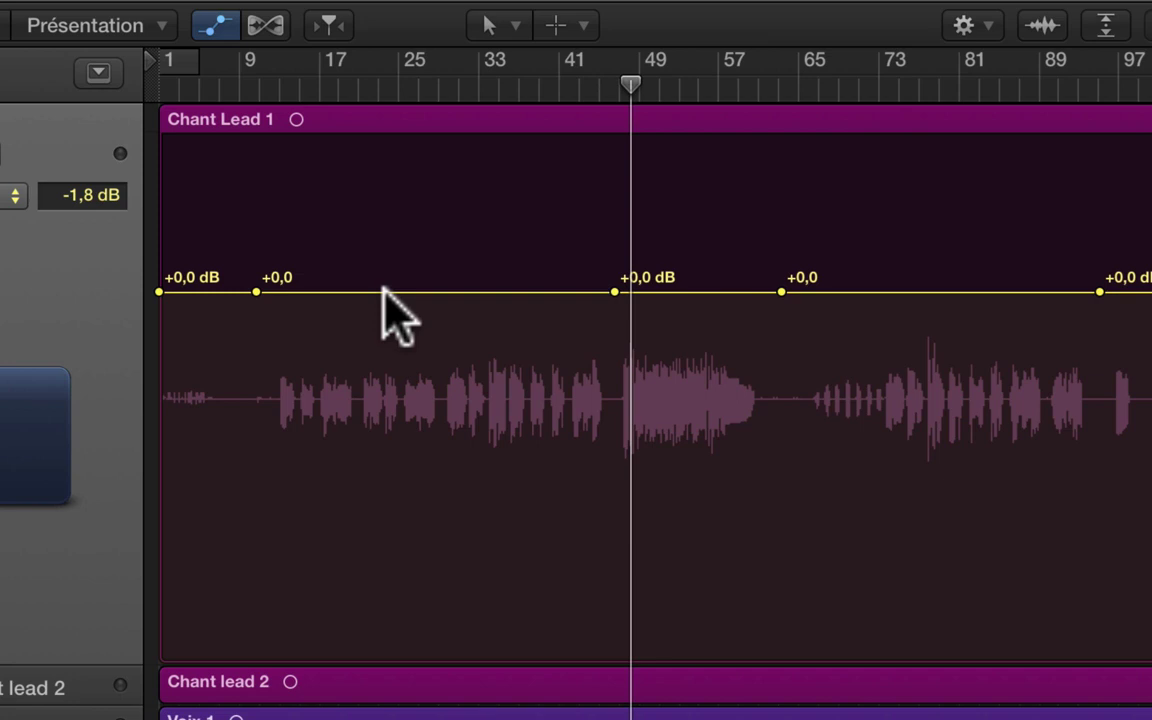
{"action": "left_click_drag", "start_coordinate": [383, 292], "coordinate": [391, 346]}
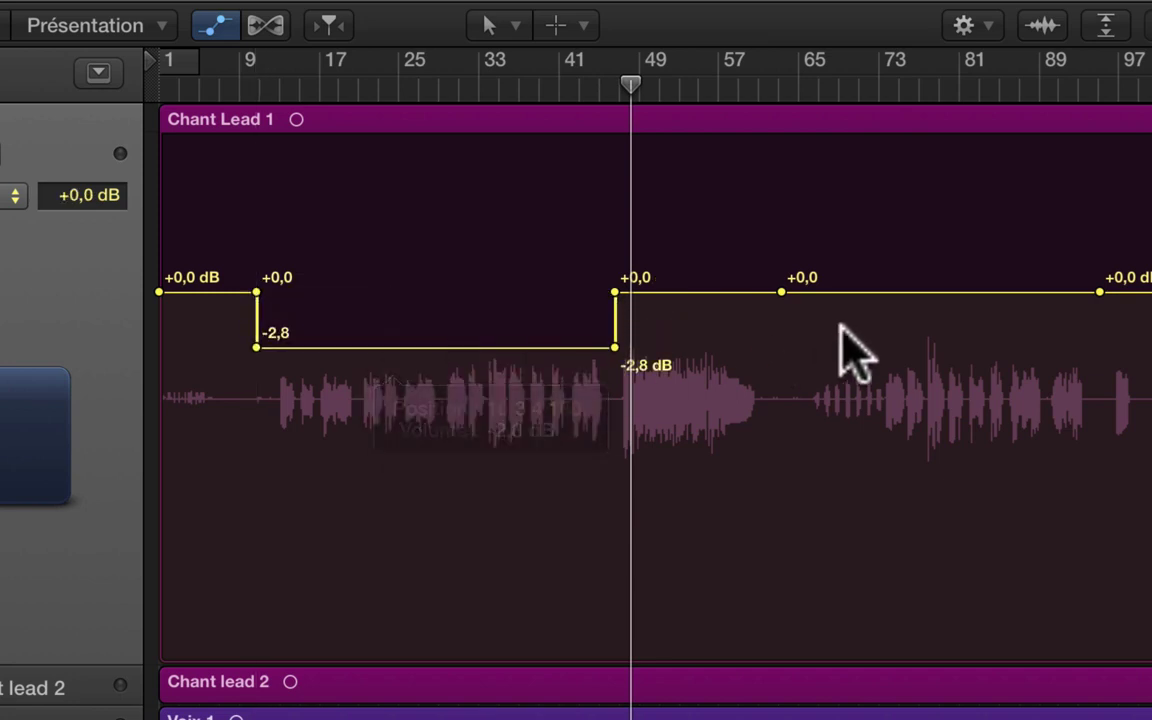
Lower the section between bars 63 and 94 to -2.4 dB and the section between bars 46 and 63 to -0.3 dB.
{"action": "left_click_drag", "start_coordinate": [872, 292], "coordinate": [872, 340]}
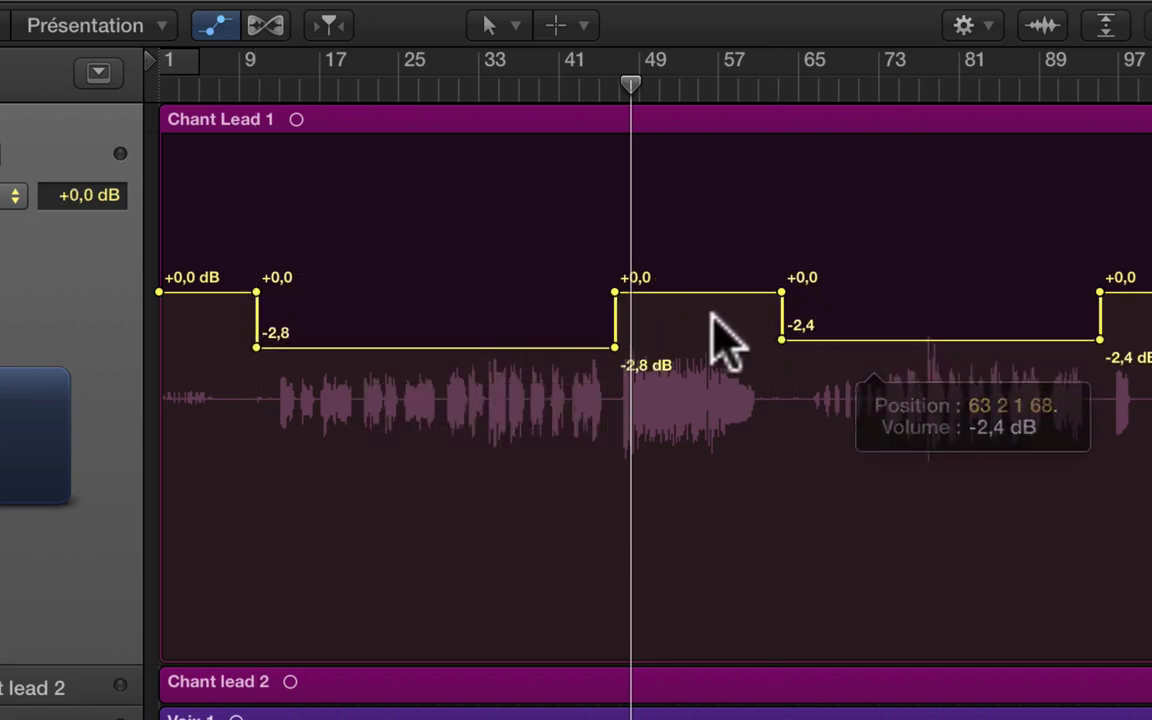
{"action": "mouse_move", "coordinate": [688, 292]}
{"action": "left_mouse_down"}
{"action": "mouse_move", "coordinate": [688, 310]}
{"action": "mouse_move", "coordinate": [689, 298]}
{"action": "left_mouse_up"}
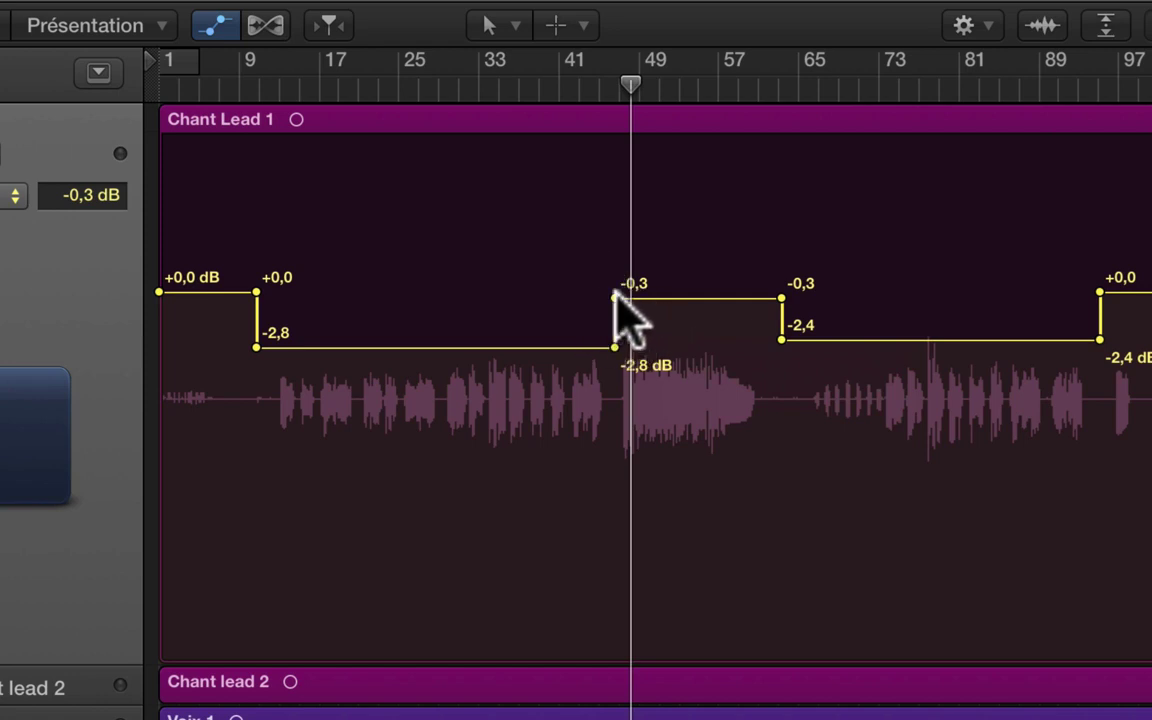
Spread the paired volume points near bars 10, 46, 63 and 94 apart horizontally, turning the vertical level changes into short ramps.
{"action": "left_click_drag", "start_coordinate": [614, 298], "coordinate": [641, 298]}
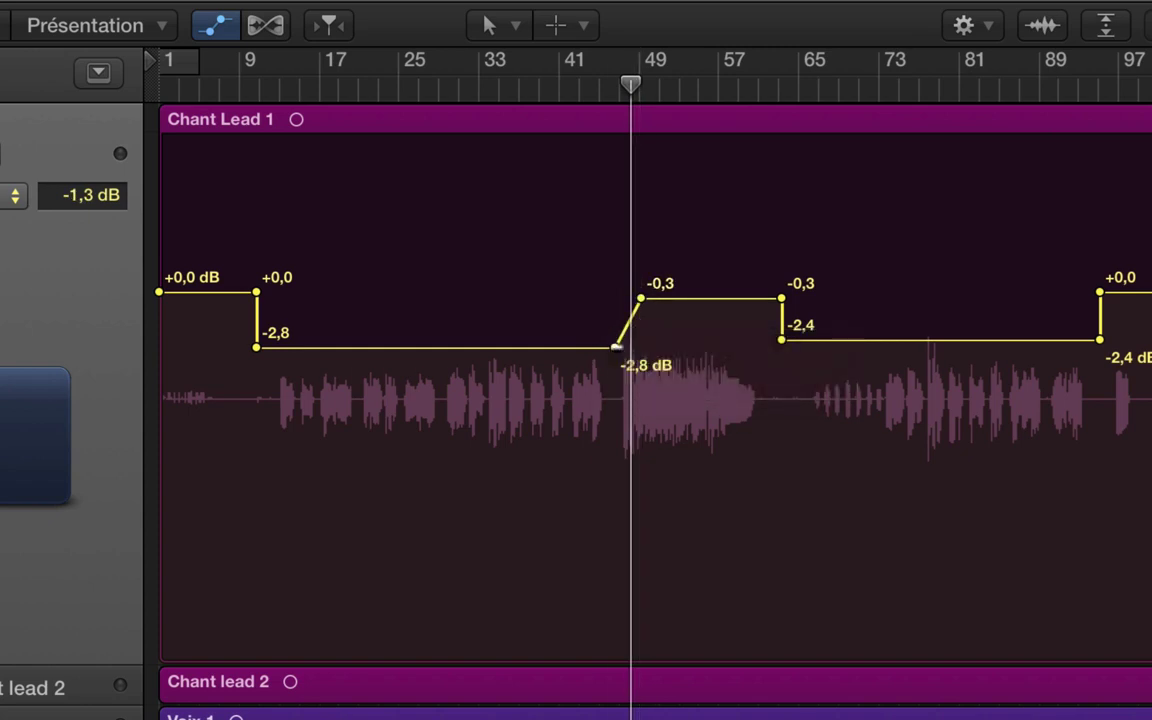
{"action": "left_click_drag", "start_coordinate": [616, 346], "coordinate": [609, 347]}
{"action": "left_click_drag", "start_coordinate": [639, 300], "coordinate": [616, 298]}
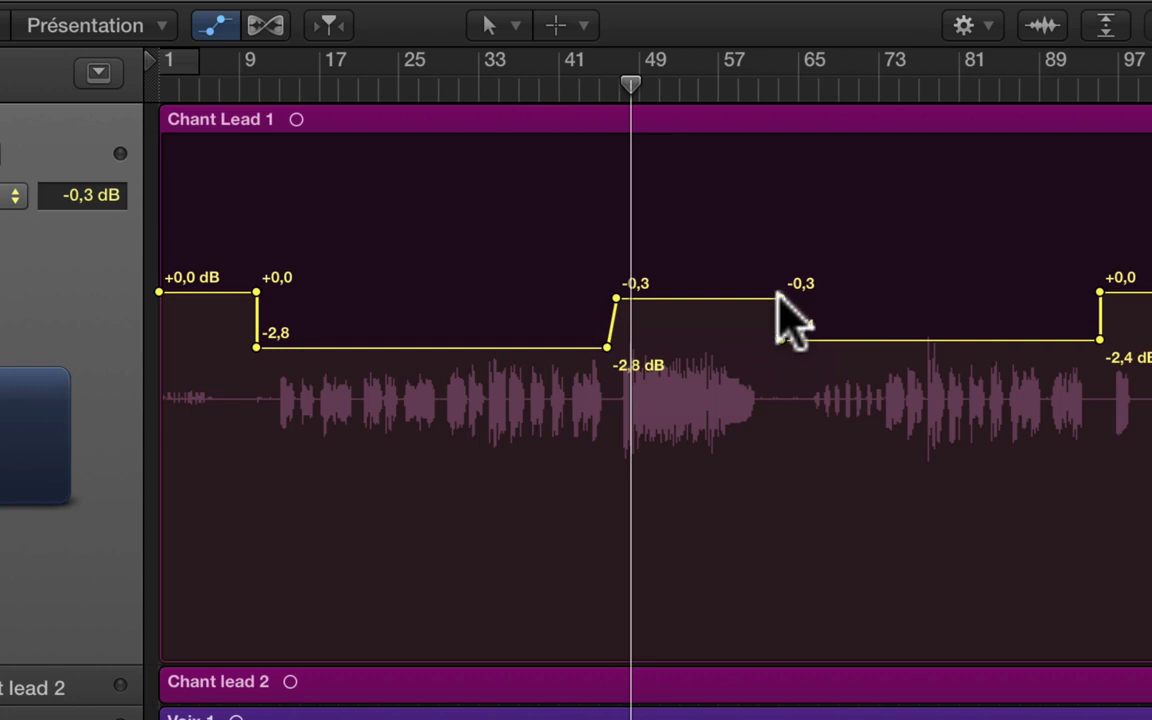
{"action": "left_click_drag", "start_coordinate": [780, 298], "coordinate": [757, 298]}
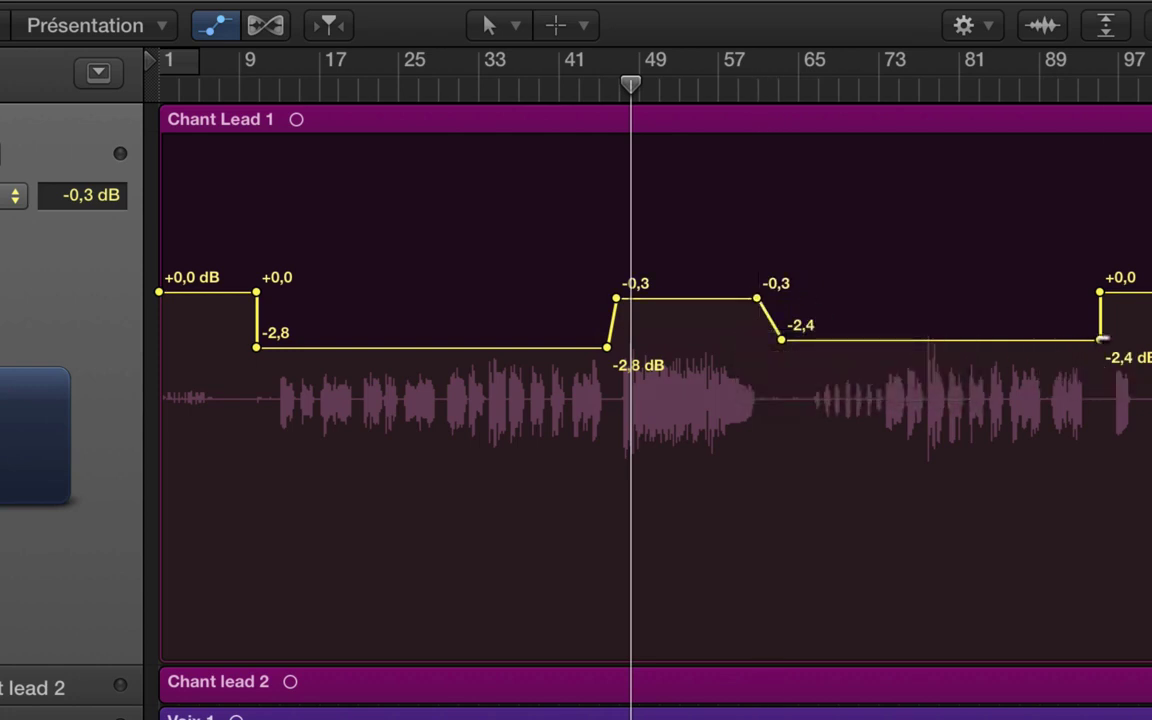
{"action": "left_click_drag", "start_coordinate": [1100, 340], "coordinate": [1080, 340]}
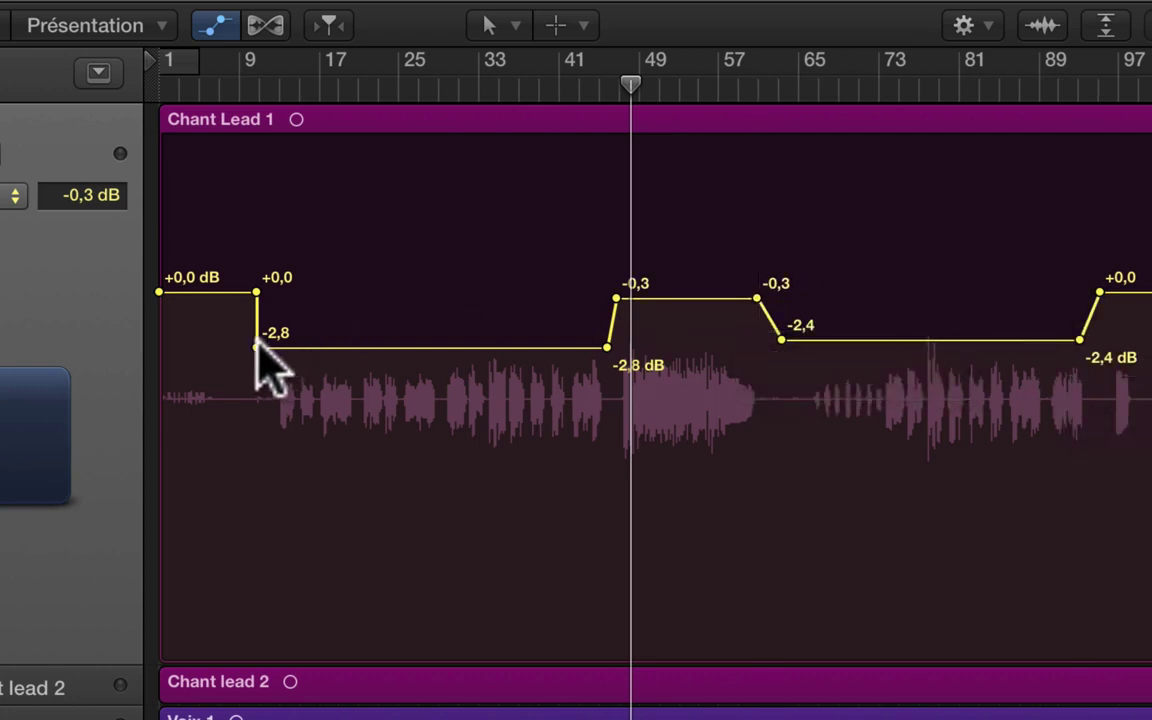
{"action": "left_click_drag", "start_coordinate": [257, 347], "coordinate": [273, 347]}
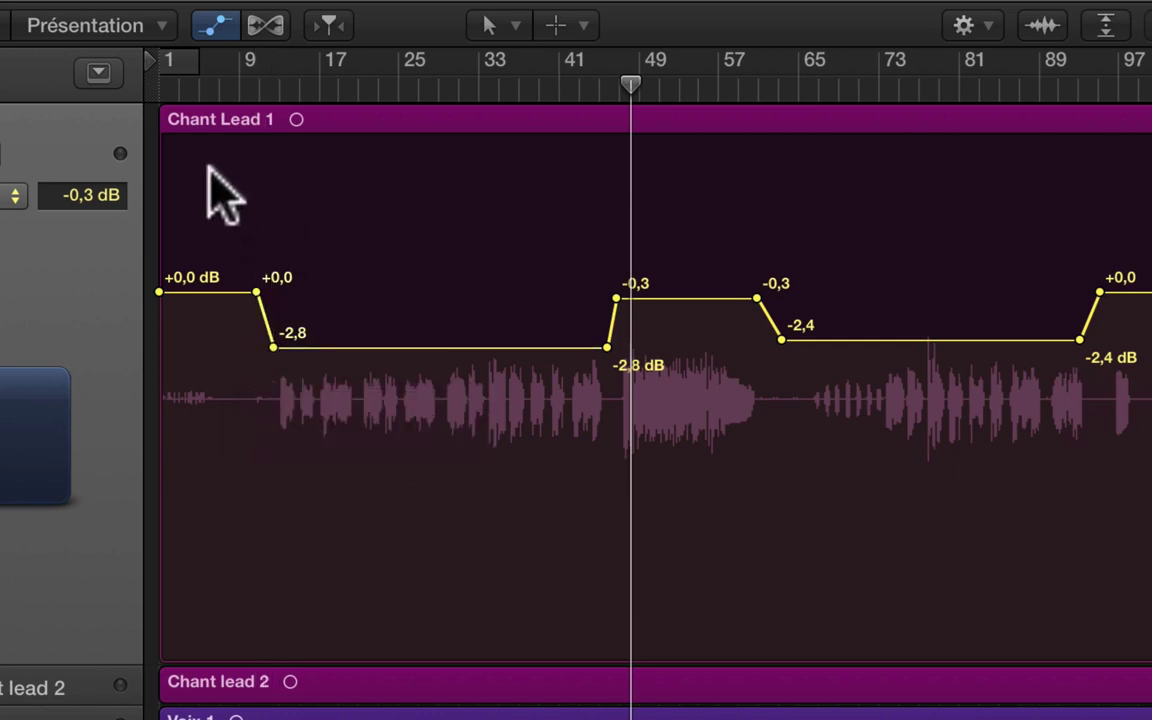
Delete all volume points on Chant Lead 1 except the initial one at bar 1.
{"action": "left_click_drag", "start_coordinate": [211, 172], "coordinate": [1137, 524]}
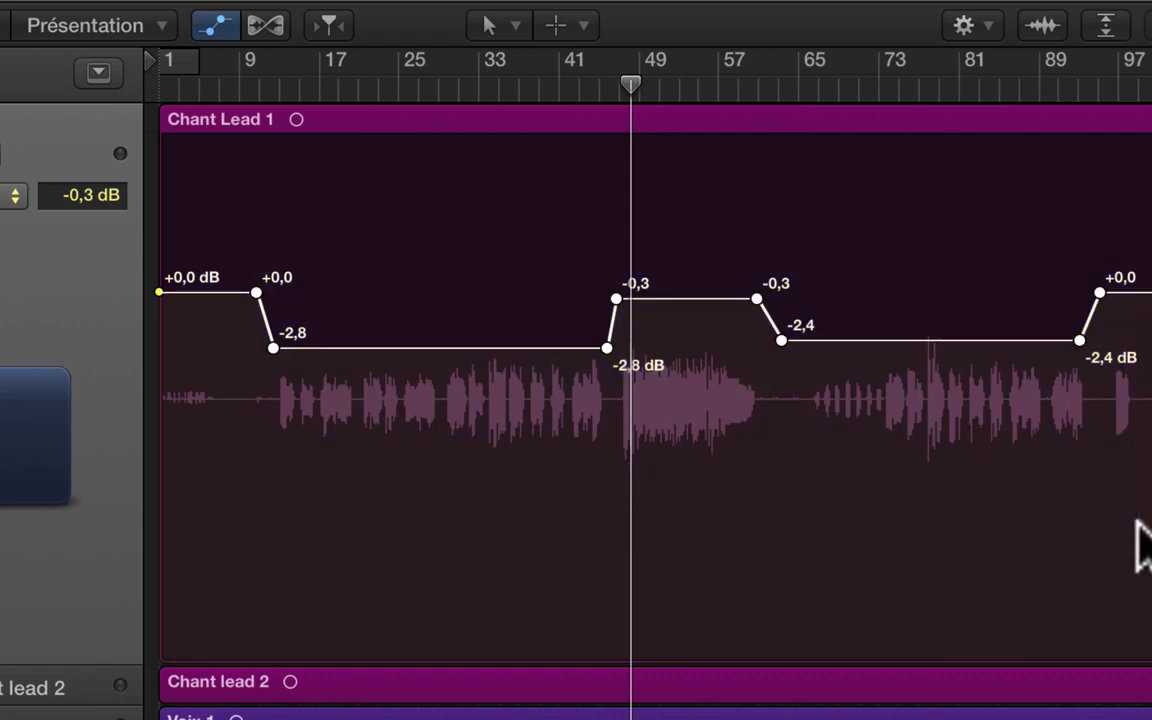
{"action": "key", "text": "Delete"}
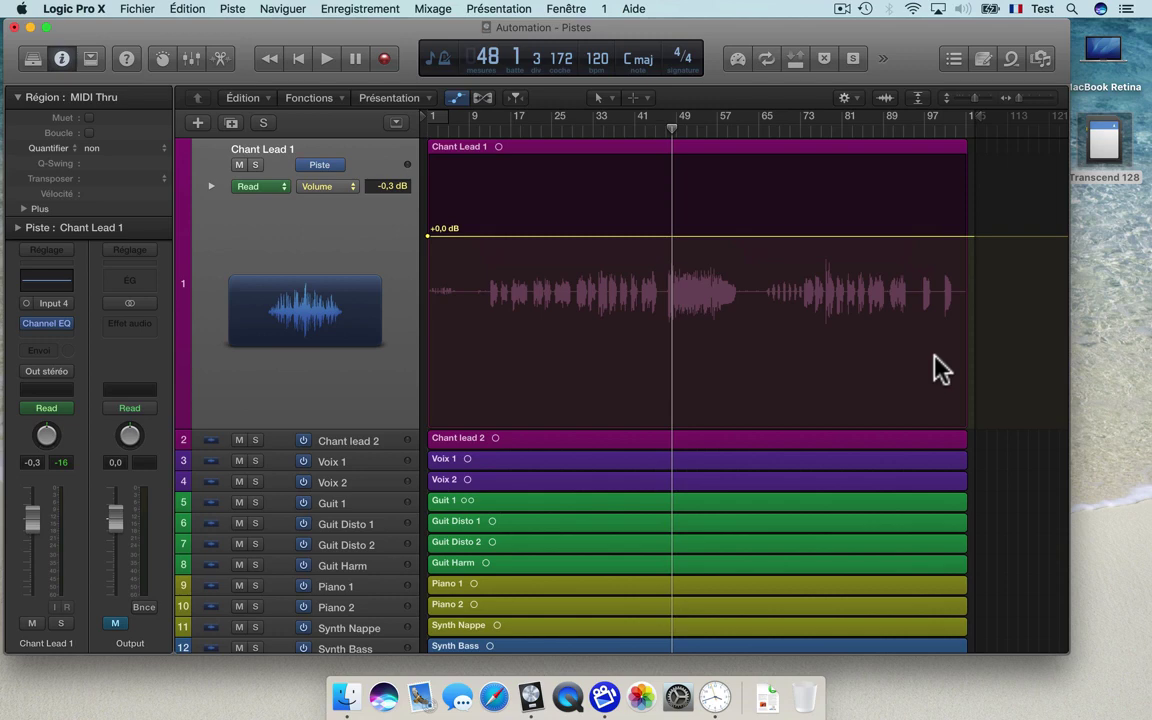
Create paired volume points just before bar 47 and bar 63 around the loud passage, and lower the section between them to -3.8 dB.
{"action": "scroll", "coordinate": [935, 358], "scroll_direction": "up", "scroll_amount": 5}
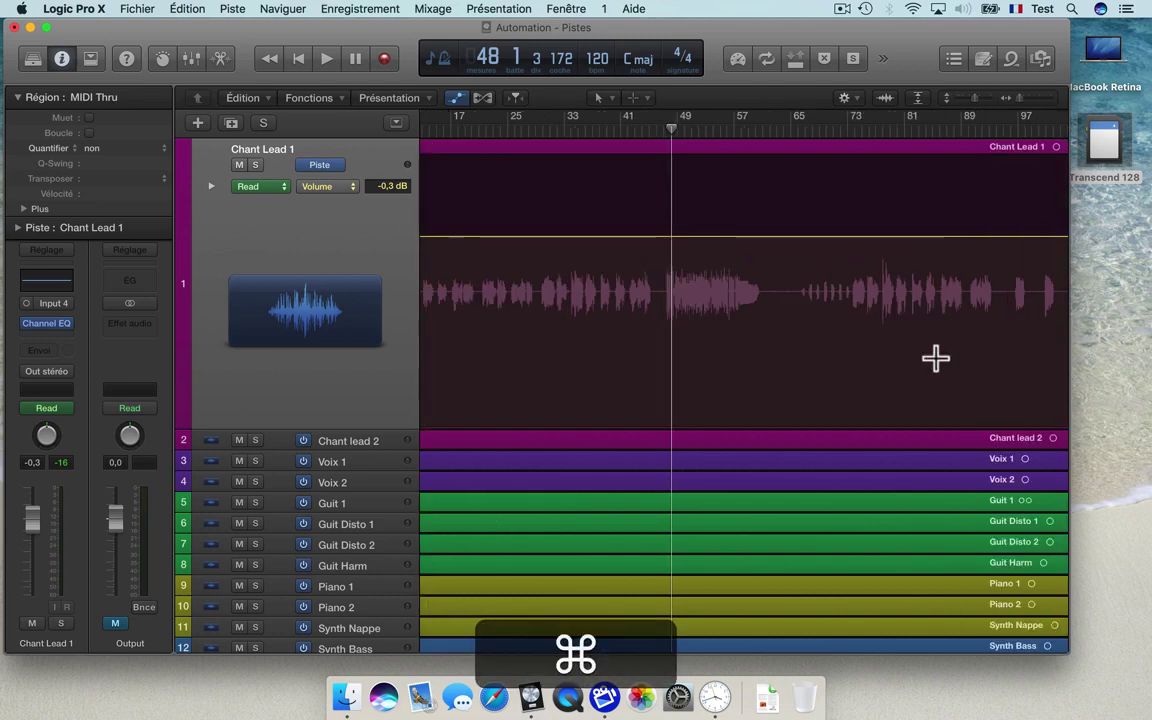
{"action": "key", "text": "super+Right"}
{"action": "key", "text": "super+Right"}
{"action": "key", "text": "super+Right"}
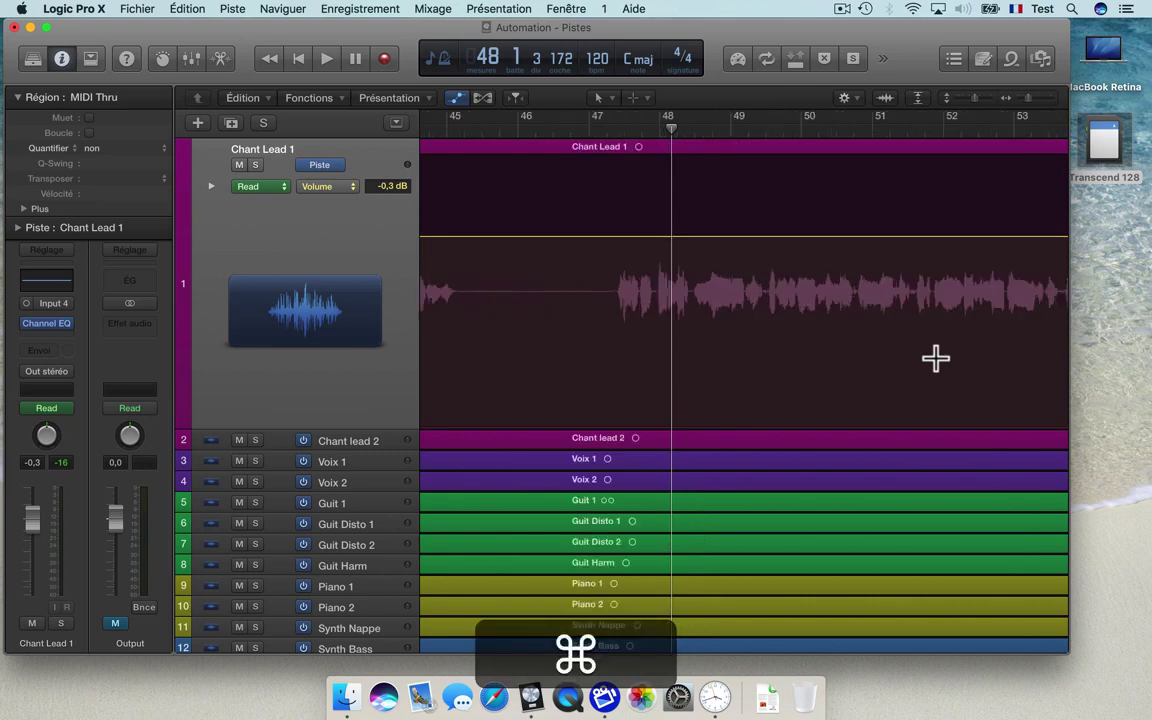
{"action": "left_click", "coordinate": [530, 283], "text": "alt+shift"}
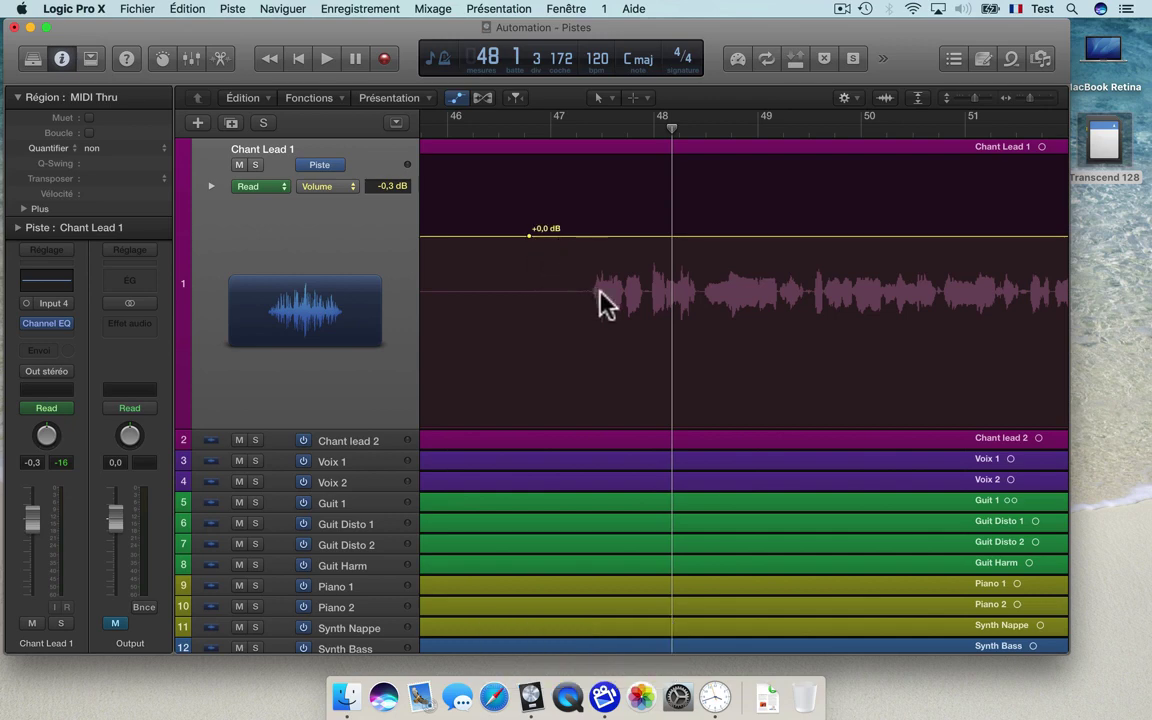
{"action": "scroll", "coordinate": [622, 314], "scroll_direction": "right", "scroll_amount": 10}
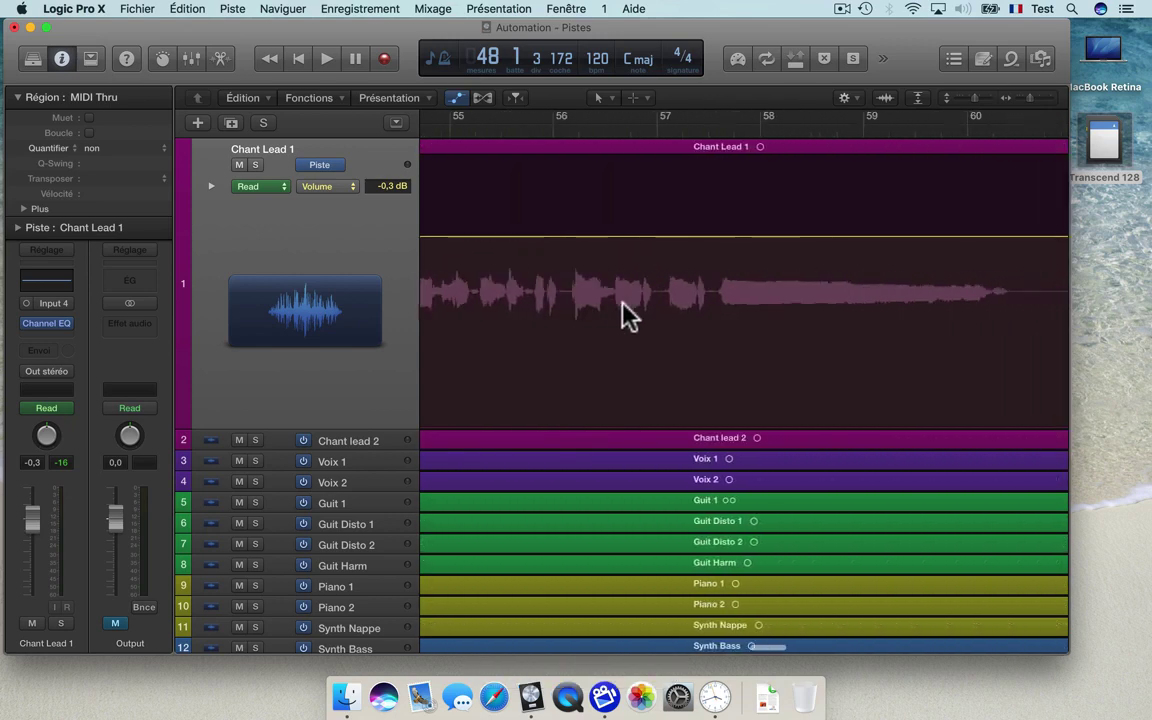
{"action": "scroll", "coordinate": [622, 314], "scroll_direction": "right", "scroll_amount": 8}
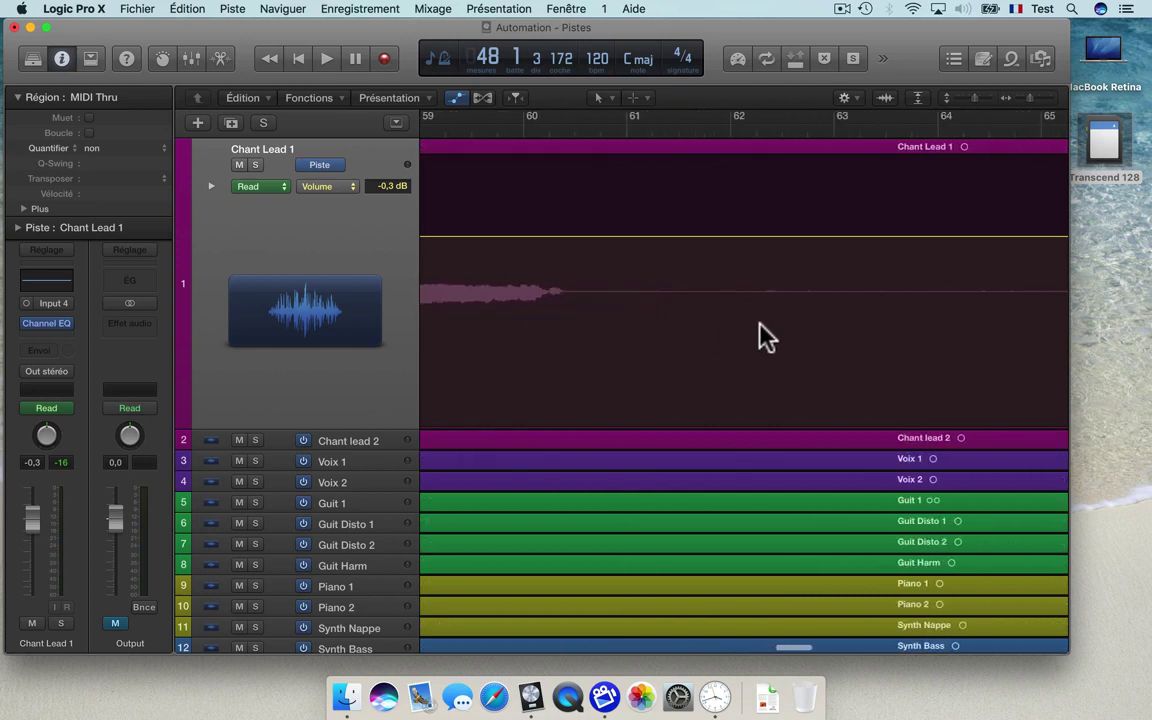
{"action": "left_click", "coordinate": [812, 329], "text": "alt+shift"}
{"action": "left_click_drag", "start_coordinate": [697, 237], "coordinate": [707, 273]}
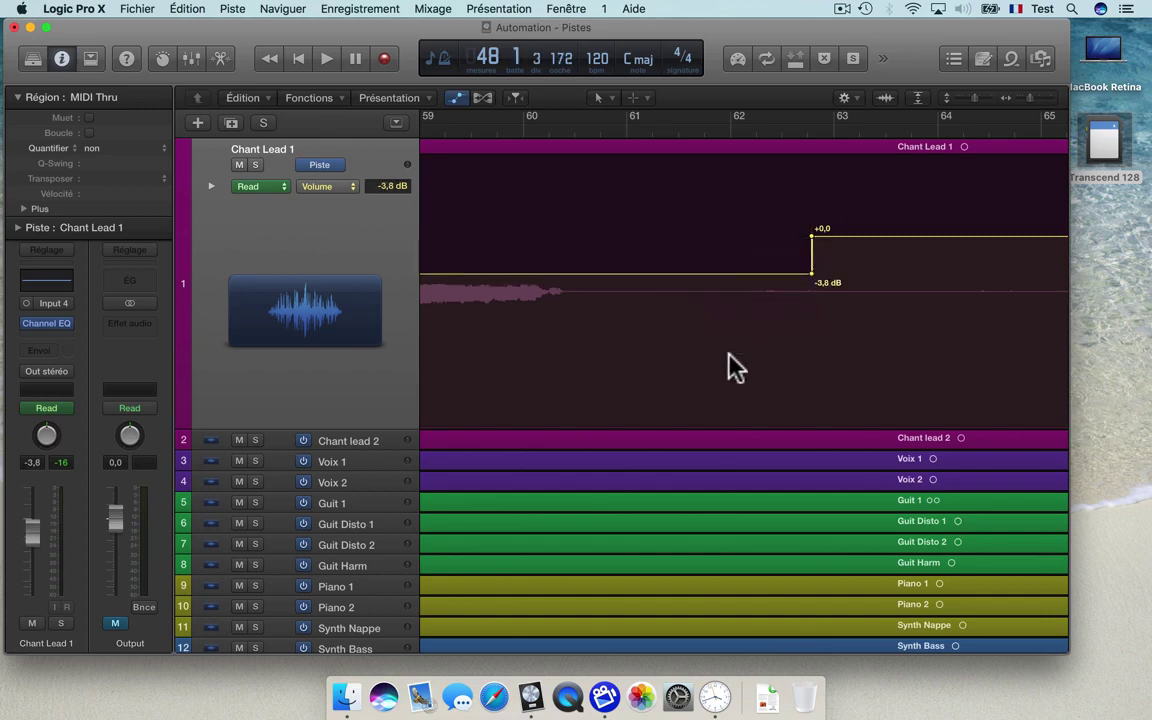
Return to the full arrangement view and delete the paired volume points around the loud passage.
{"action": "key", "text": "z"}
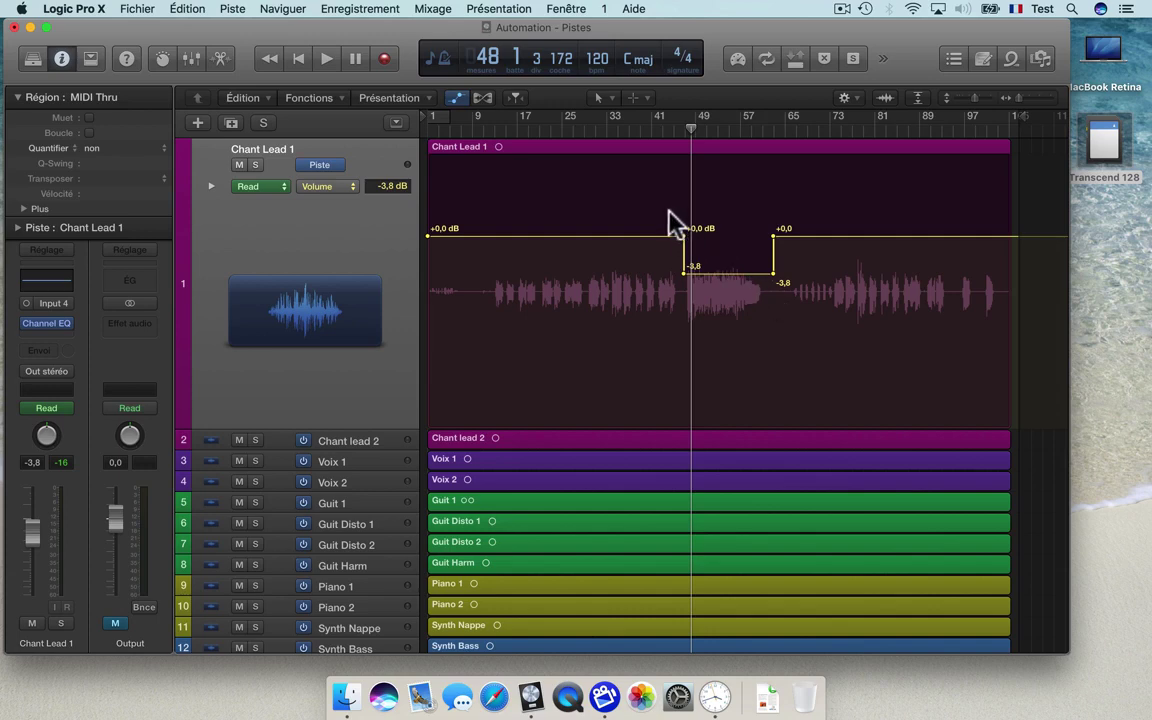
{"action": "left_click_drag", "start_coordinate": [665, 210], "coordinate": [797, 303]}
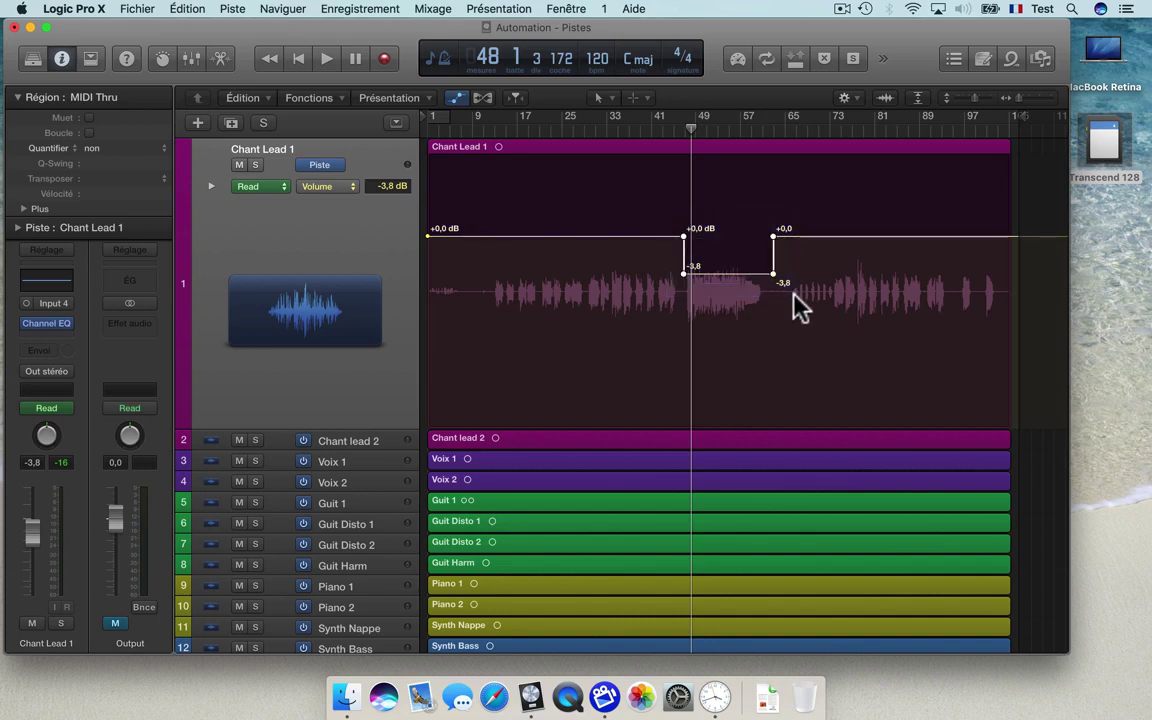
{"action": "key", "text": "BackSpace"}
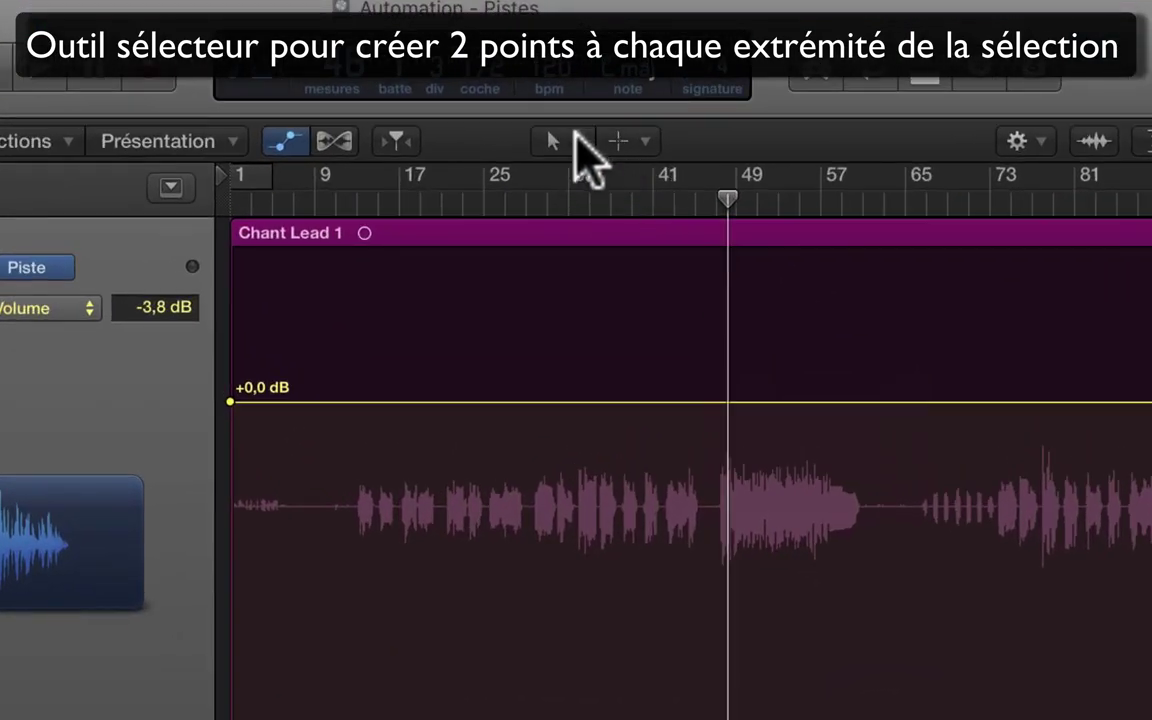
Review the main tool list, assign Outil Colle as the Command-key tool, and restore Outil Sélecteur in its place.
{"action": "left_click", "coordinate": [576, 138]}
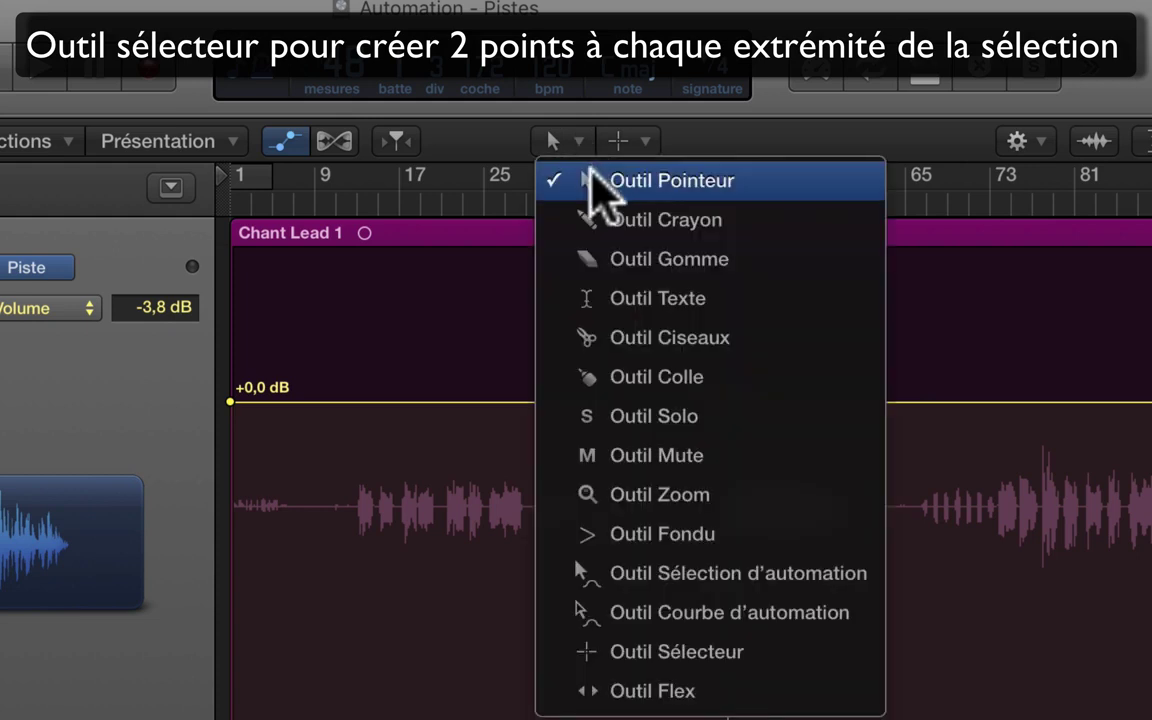
{"action": "left_click", "coordinate": [472, 140]}
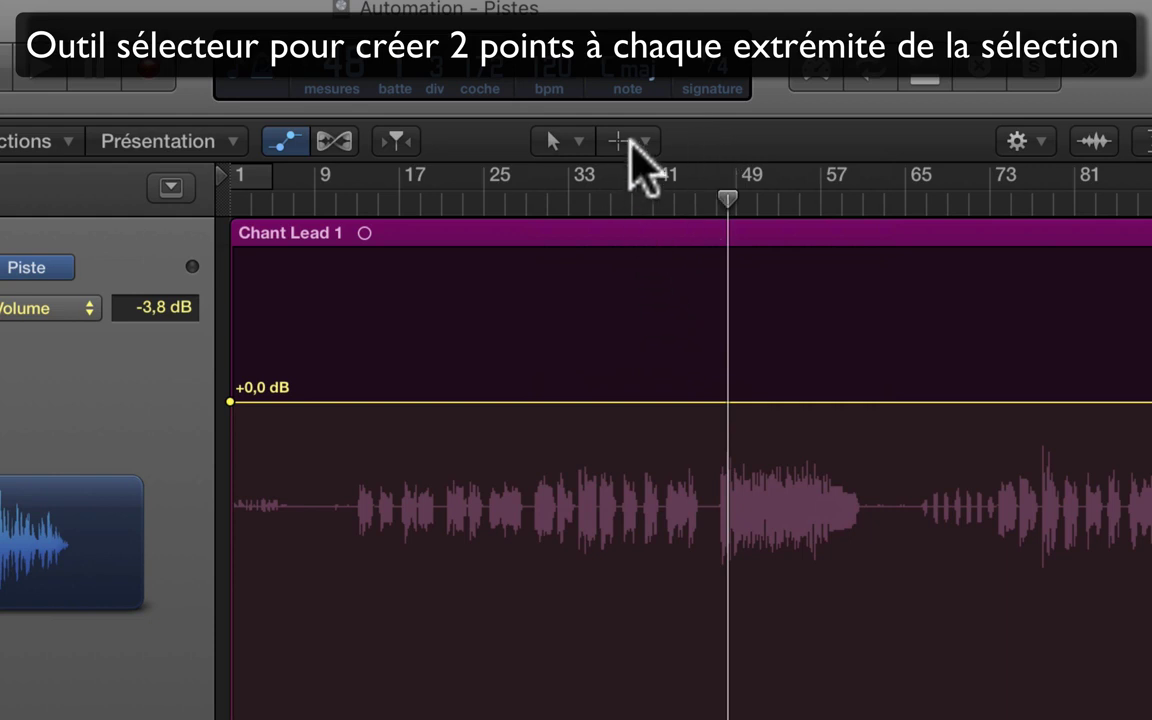
{"action": "left_click", "coordinate": [631, 141]}
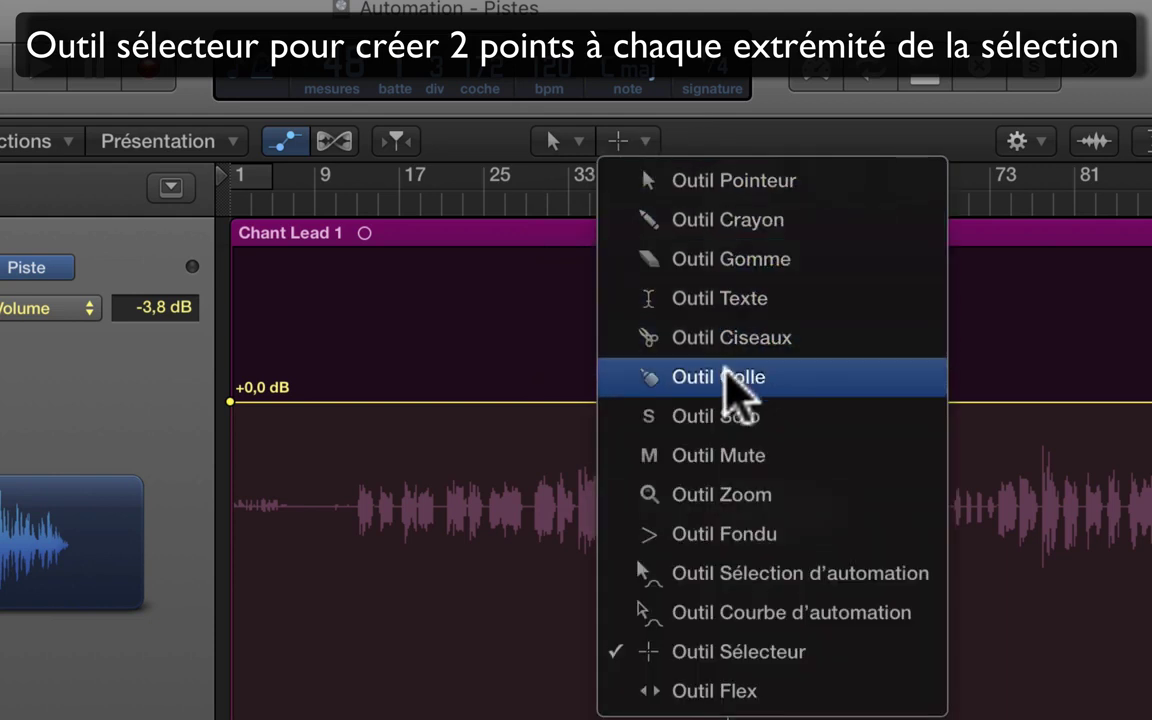
{"action": "left_click", "coordinate": [738, 382]}
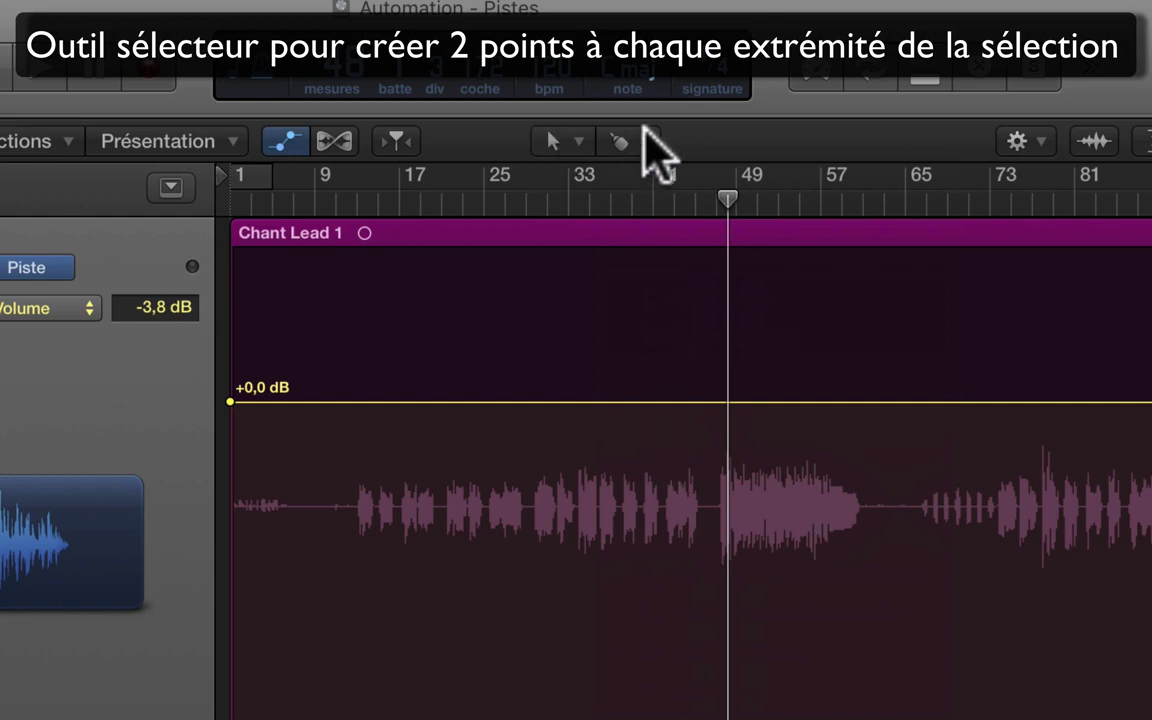
{"action": "left_click", "coordinate": [638, 143]}
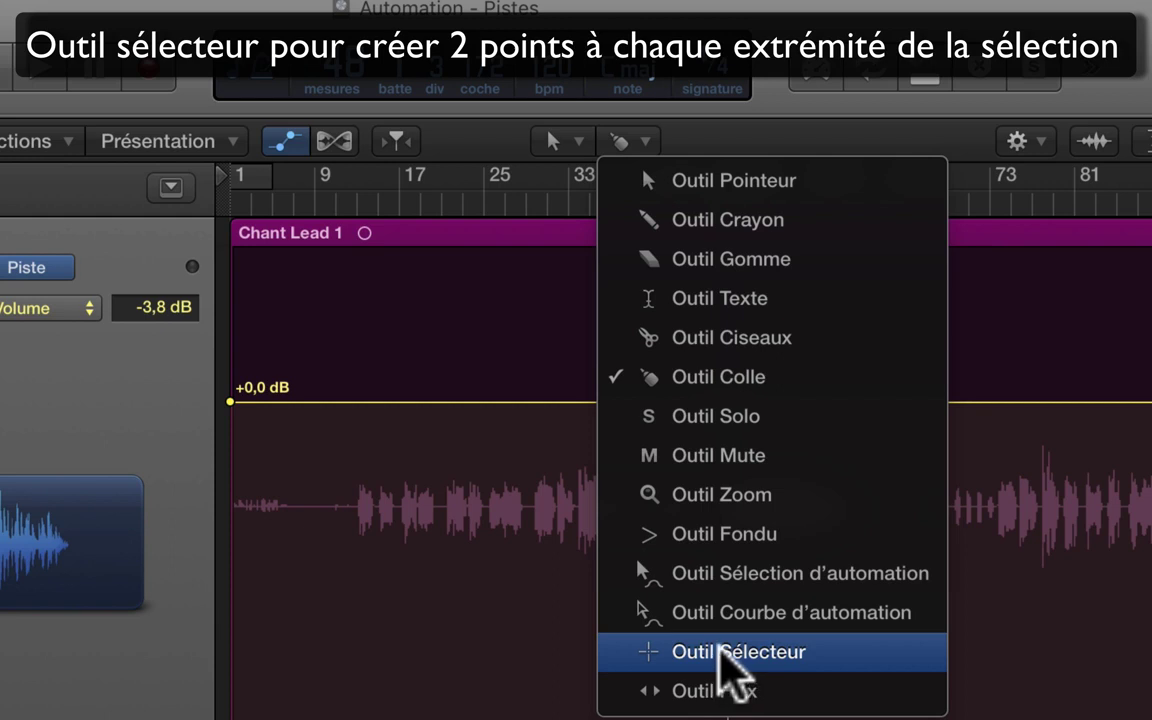
{"action": "left_click", "coordinate": [722, 650]}
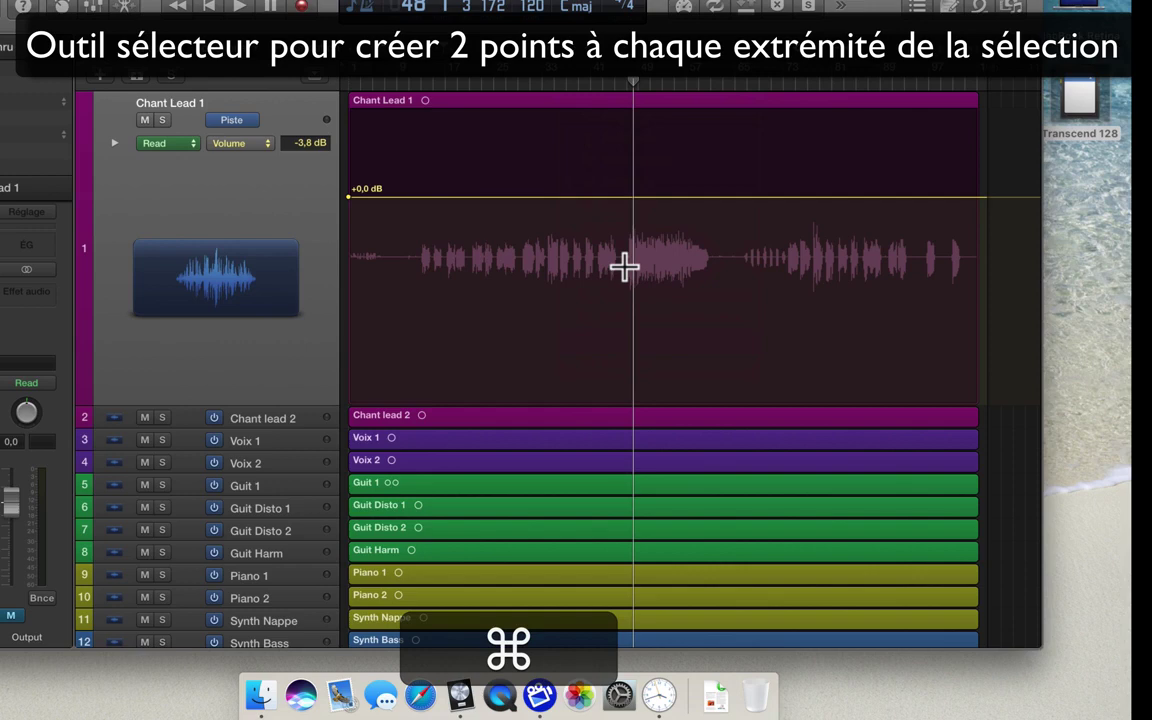
Select the passage from about bar 46 to bar 64 with Outil Sélecteur, and turn off Aligner sur la grille.
{"action": "left_click_drag", "start_coordinate": [624, 266], "coordinate": [727, 272]}
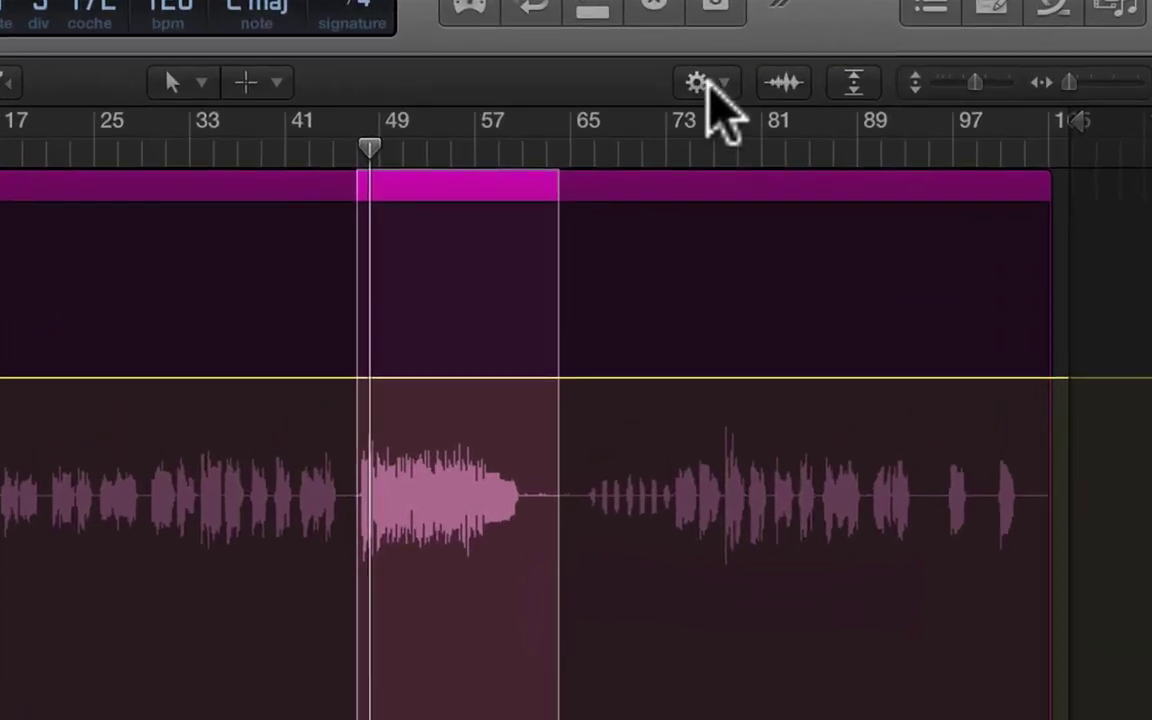
{"action": "left_click", "coordinate": [700, 84]}
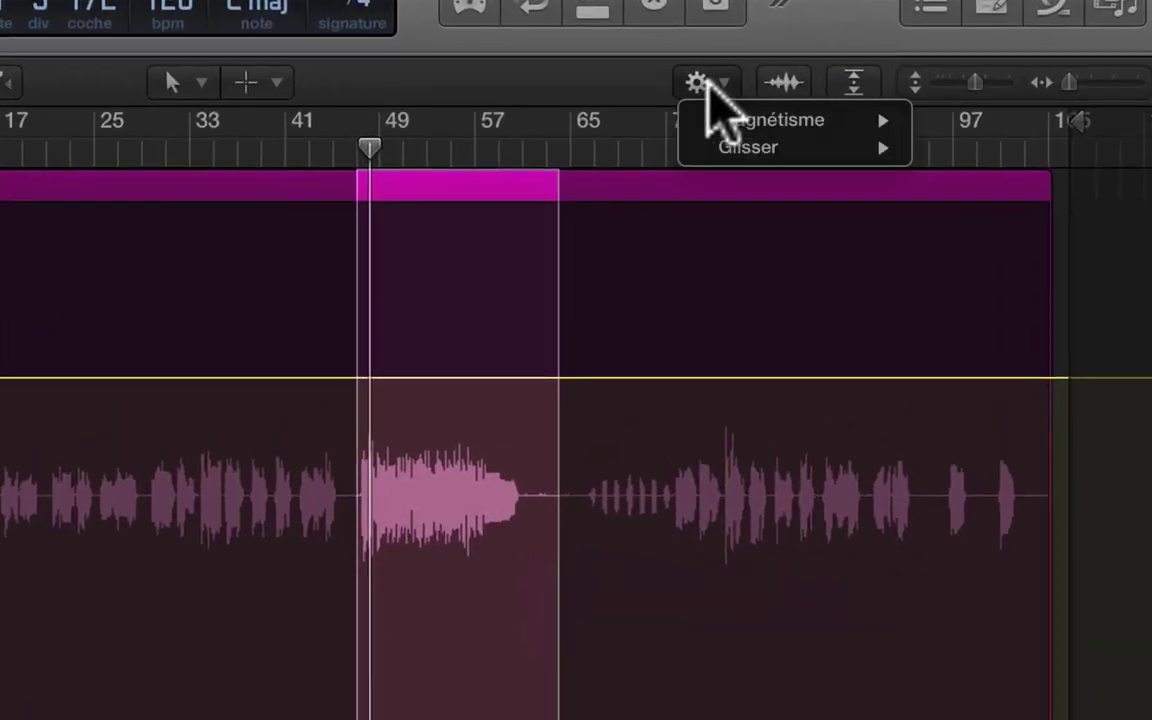
{"action": "mouse_move", "coordinate": [718, 117]}
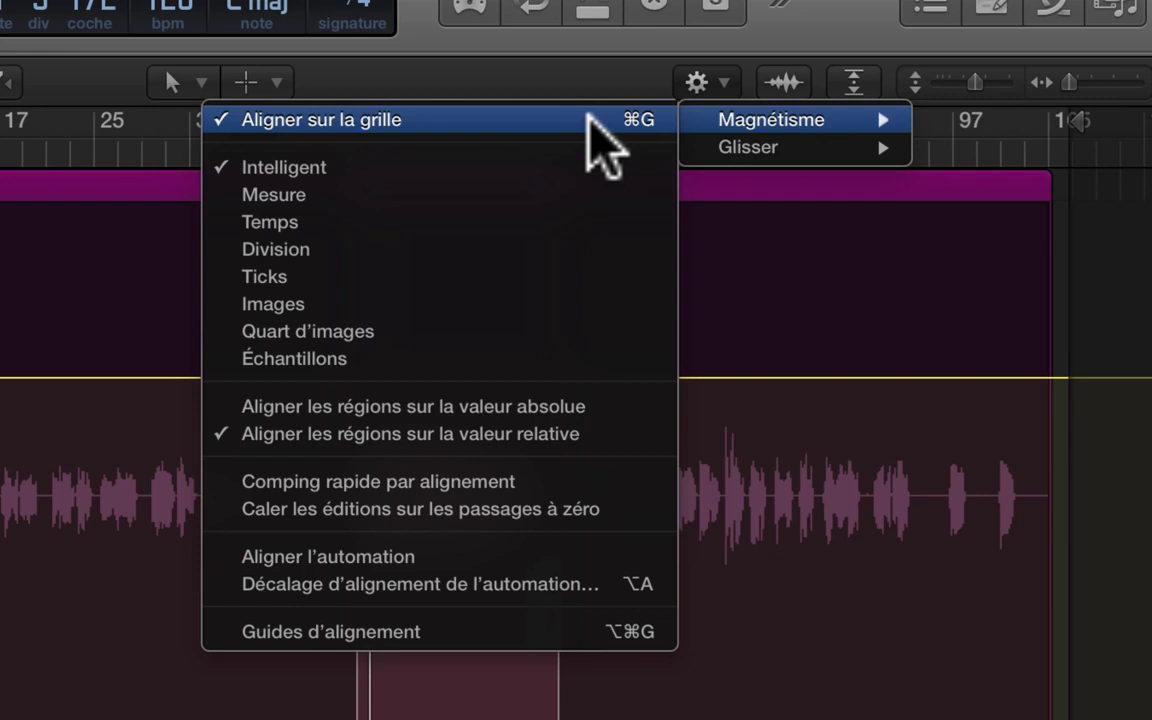
{"action": "left_click", "coordinate": [590, 119]}
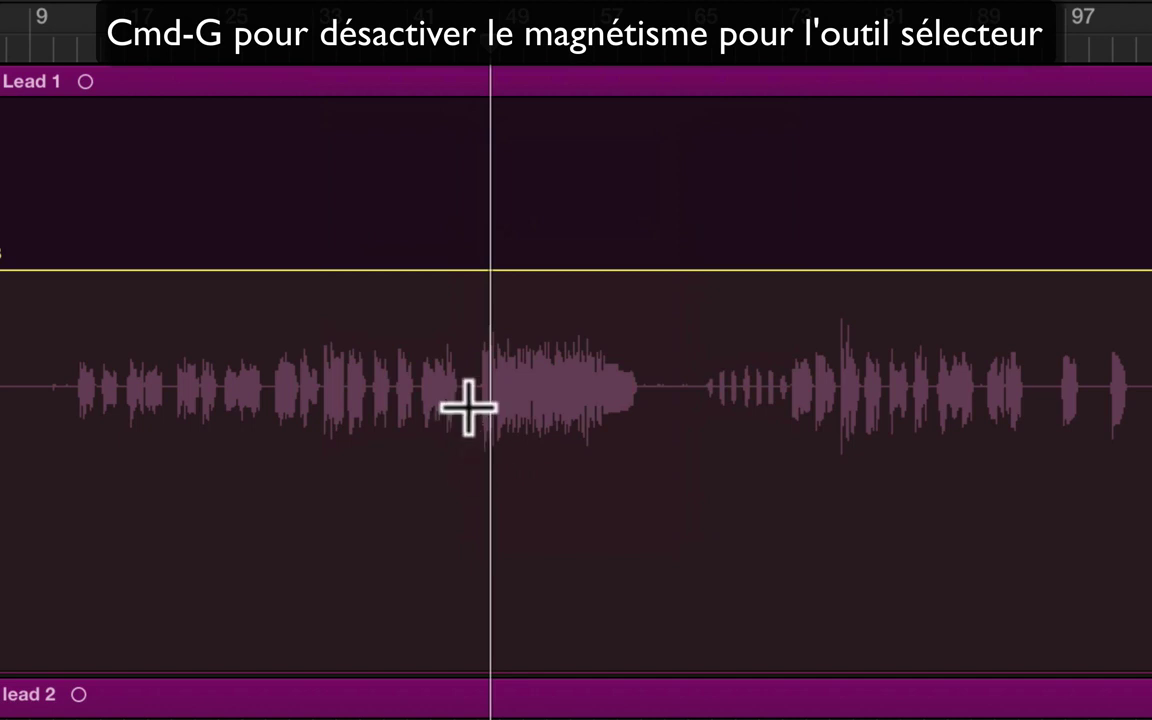
Select the loud passage from about bar 46 to 61, lower its volume to -3.6 dB, and delete the points this creates.
{"action": "left_click_drag", "start_coordinate": [471, 407], "coordinate": [650, 398]}
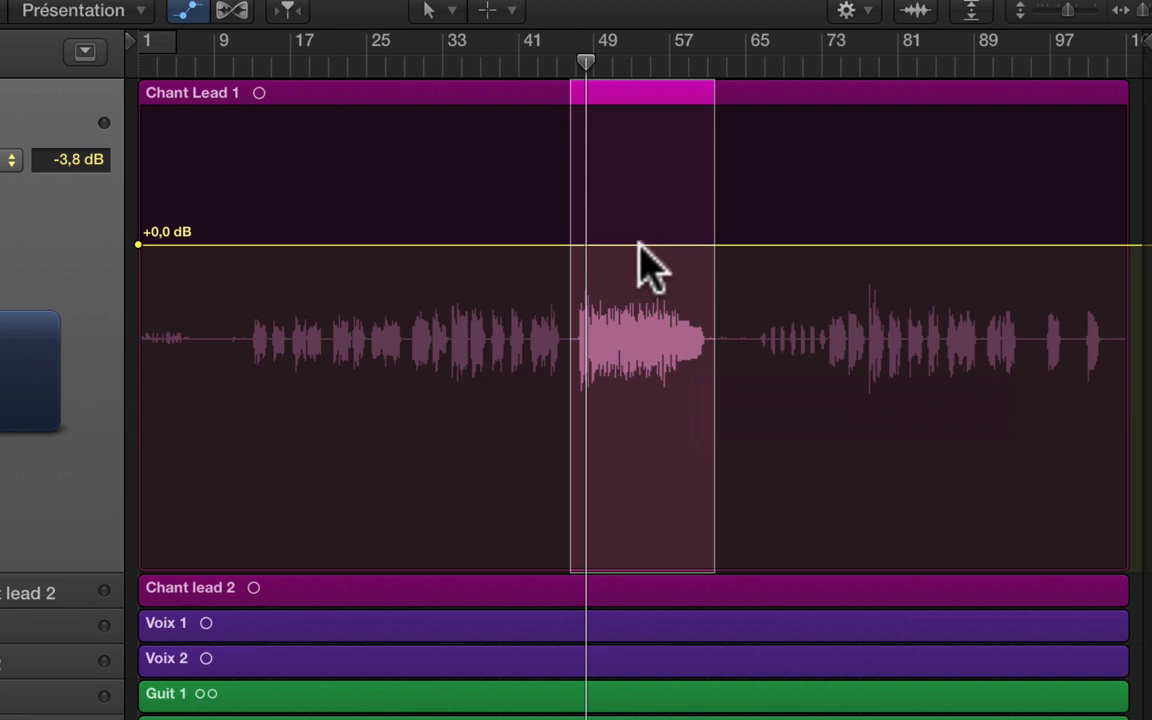
{"action": "left_click_drag", "start_coordinate": [640, 244], "coordinate": [647, 306]}
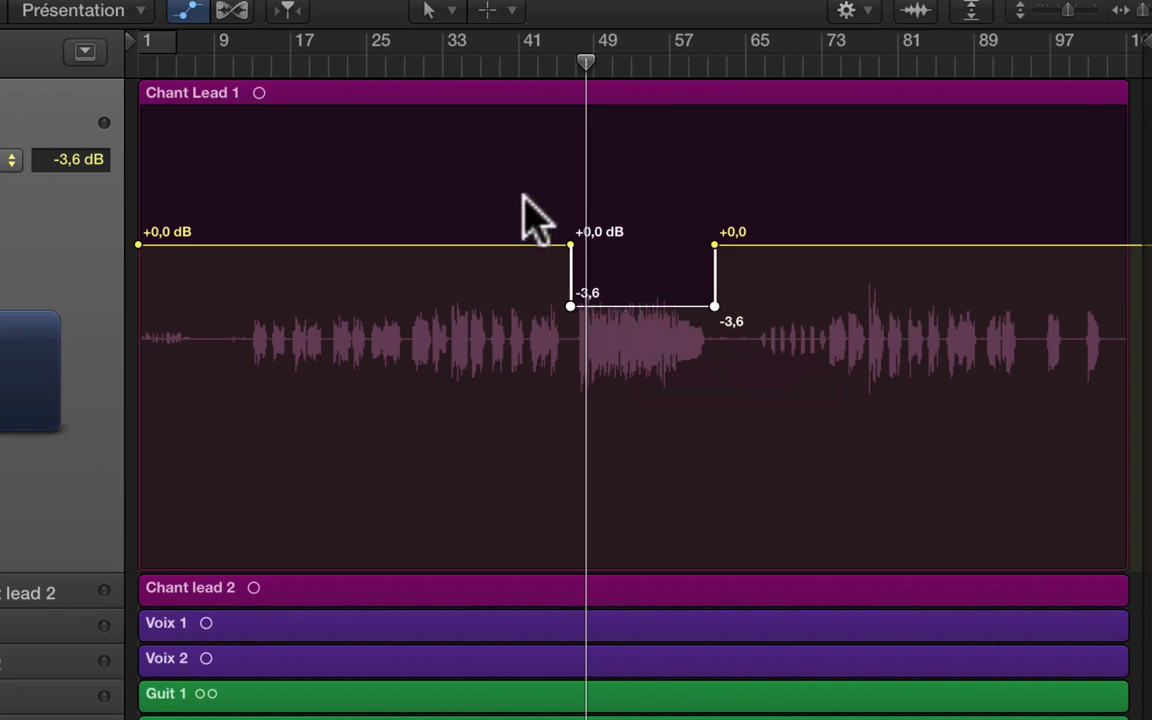
{"action": "left_click_drag", "start_coordinate": [522, 206], "coordinate": [803, 365]}
{"action": "key", "text": "Delete"}
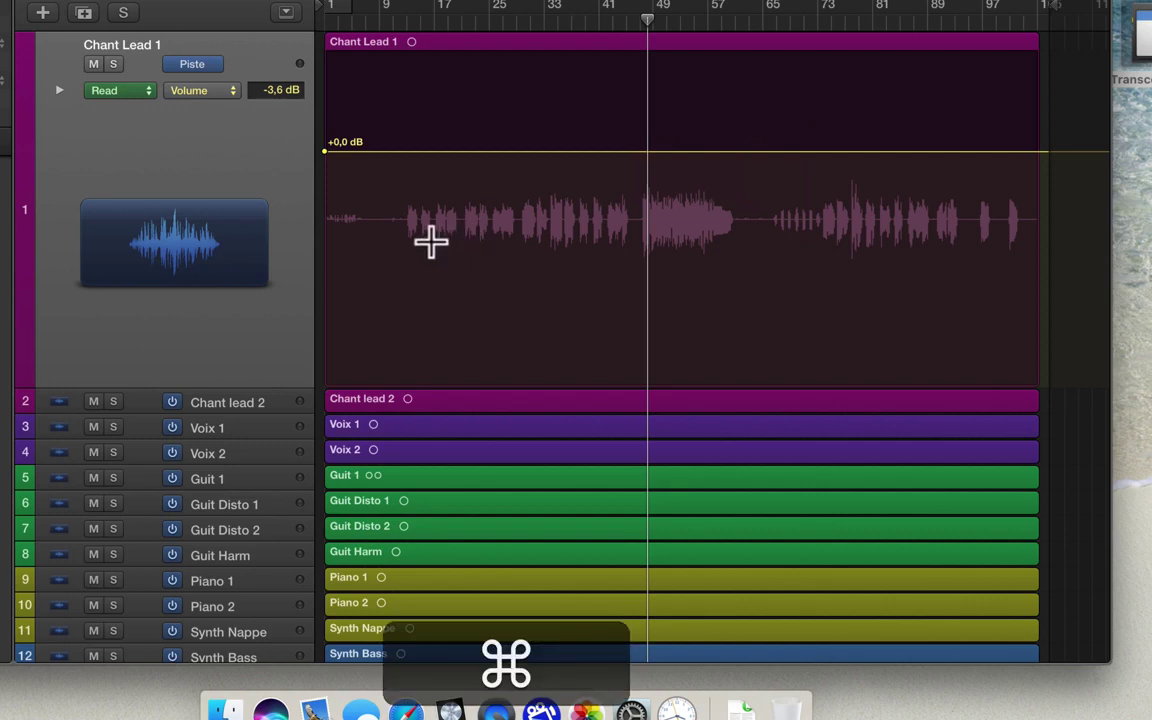
Using range selections, set the volume to -1.3 dB around bars 12–20, -1.1 dB around bars 29–46 and +0.4 dB around bars 65–73.
{"action": "left_click_drag", "start_coordinate": [404, 231], "coordinate": [461, 234]}
{"action": "left_click_drag", "start_coordinate": [425, 153], "coordinate": [431, 184]}
{"action": "left_click_drag", "start_coordinate": [521, 234], "coordinate": [633, 244]}
{"action": "left_click_drag", "start_coordinate": [563, 152], "coordinate": [568, 182]}
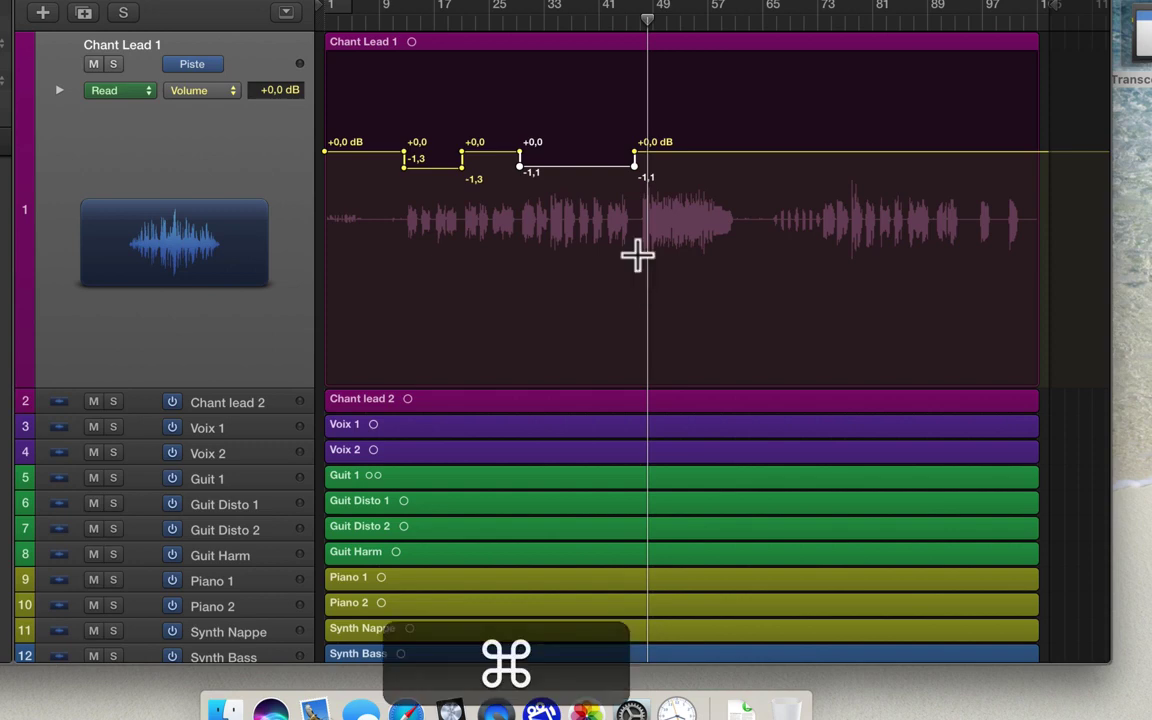
{"action": "left_click_drag", "start_coordinate": [770, 231], "coordinate": [820, 249]}
{"action": "left_click_drag", "start_coordinate": [792, 151], "coordinate": [790, 141]}
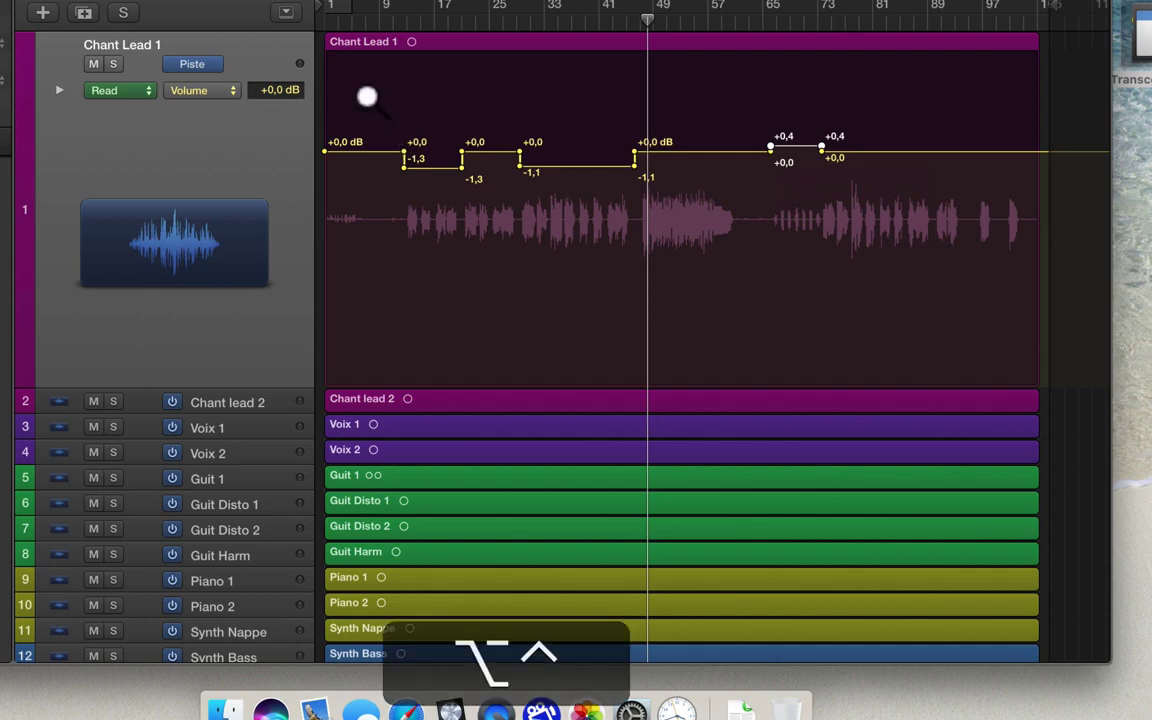
Zoom in on the first lowered section, around bars 12 to 21, and set its volume to -2.6 dB.
{"action": "left_click_drag", "start_coordinate": [368, 97], "coordinate": [516, 235]}
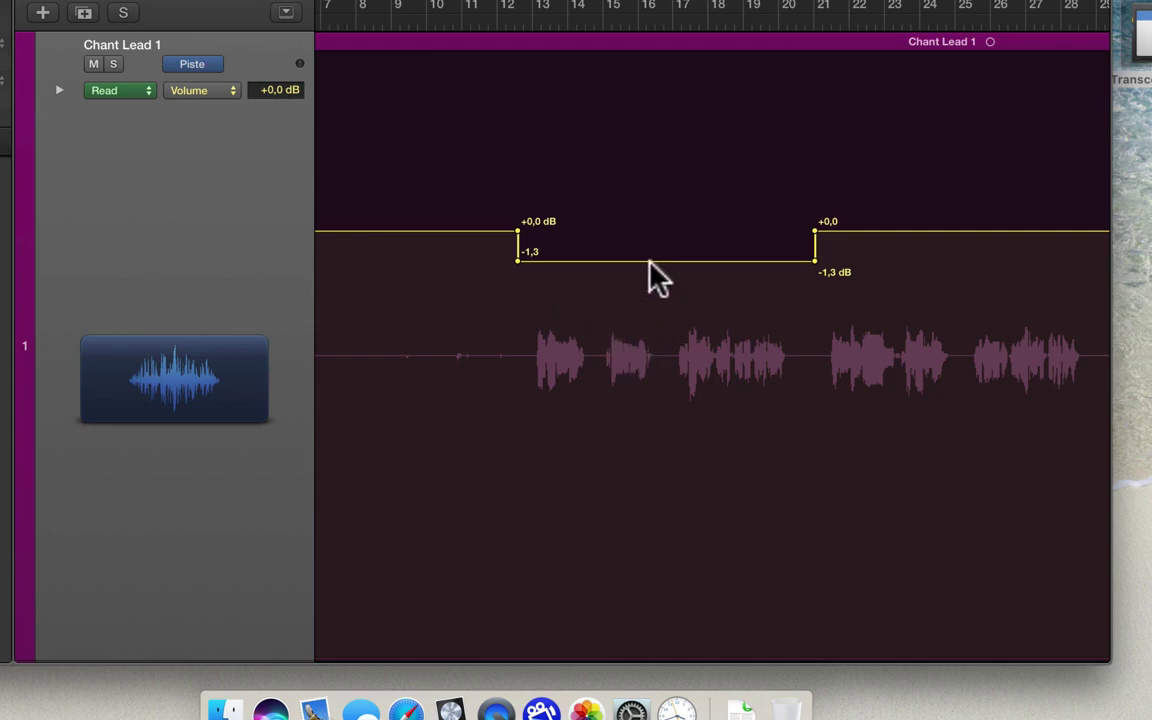
{"action": "left_click_drag", "start_coordinate": [650, 263], "coordinate": [660, 292]}
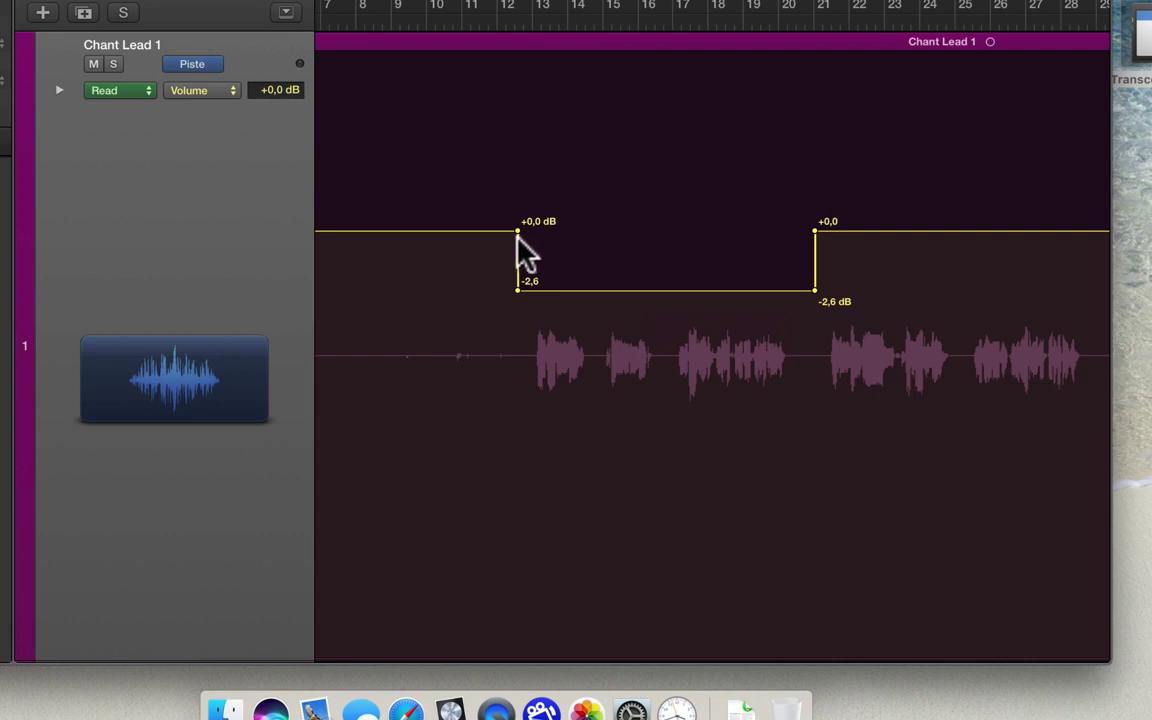
Slope both sides of the lowered section by moving its two 0 dB points outward, and undo both moves.
{"action": "left_click_drag", "start_coordinate": [517, 233], "coordinate": [499, 232]}
{"action": "left_click_drag", "start_coordinate": [815, 232], "coordinate": [833, 232]}
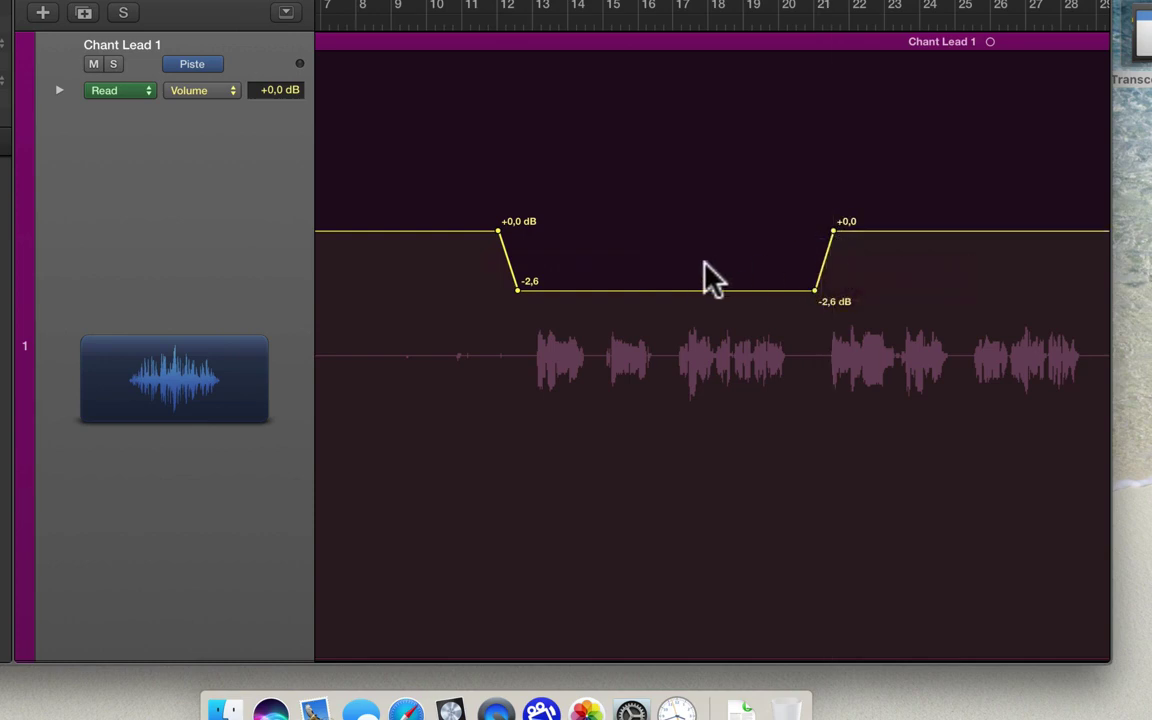
{"action": "key", "text": "super+z"}
{"action": "key", "text": "super+z"}
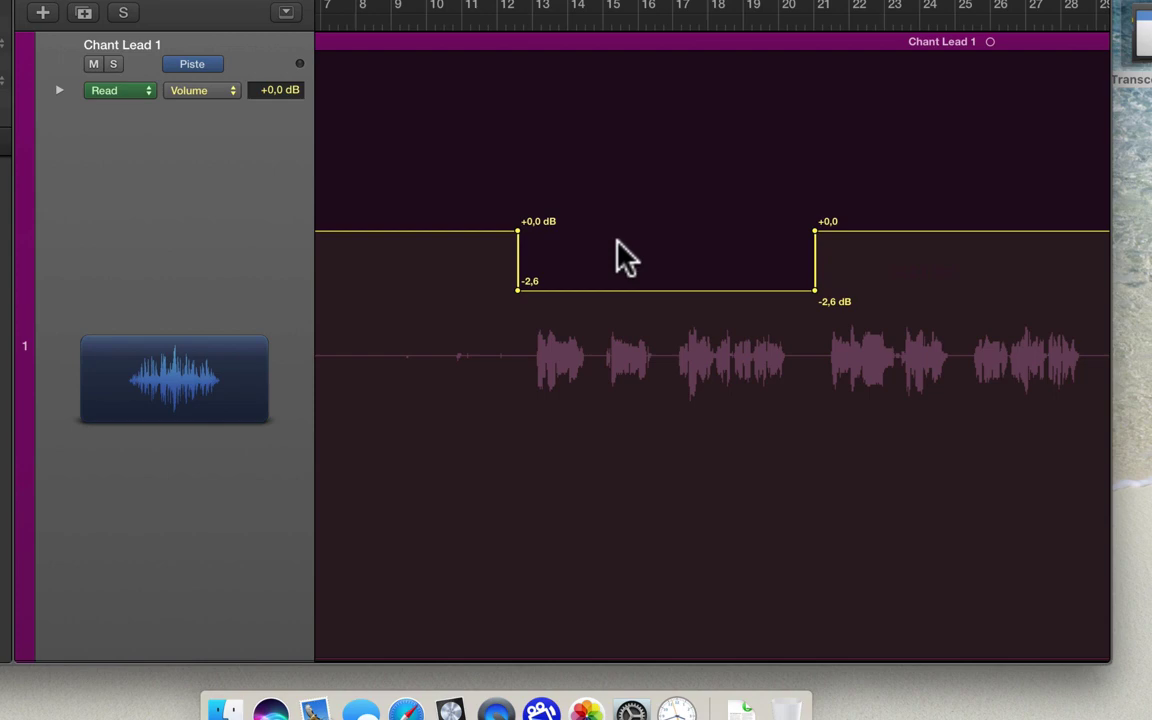
Slope both sides of the -2.6 dB section symmetrically in one move by slightly shortening its lower line.
{"action": "left_click", "coordinate": [664, 291]}
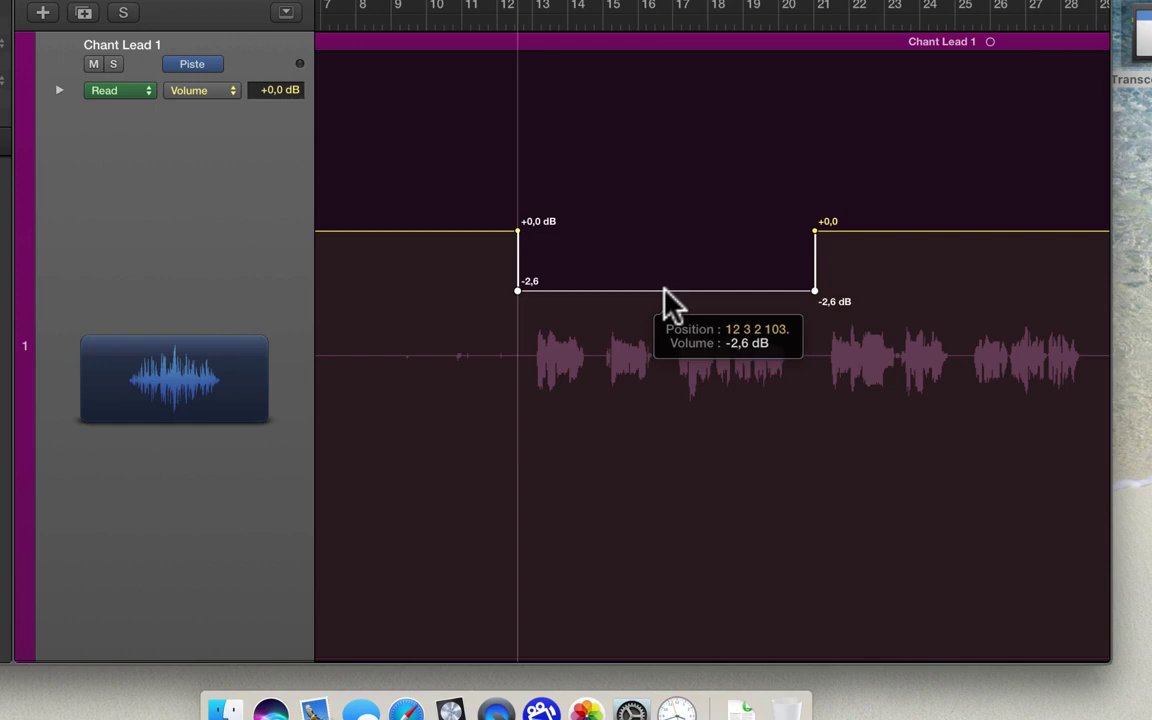
{"action": "key", "text": "alt"}
{"action": "key", "text": "alt+shift"}
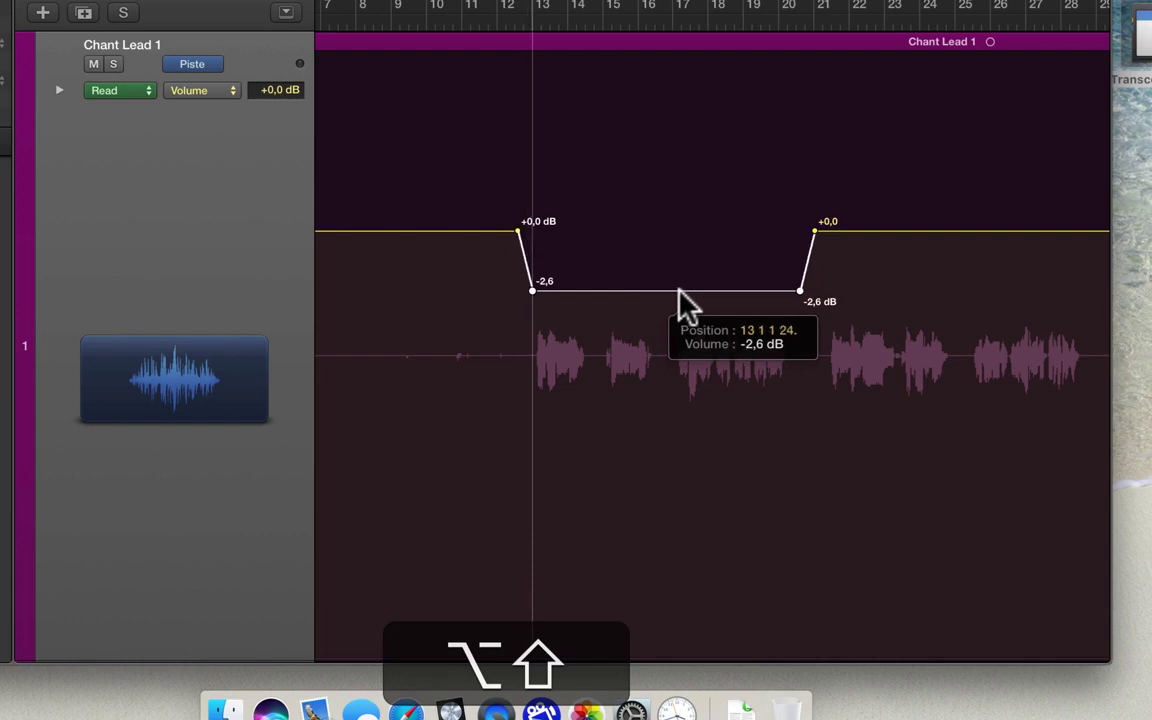
{"action": "mouse_move", "coordinate": [668, 291]}
{"action": "left_mouse_down"}
{"action": "mouse_move", "coordinate": [687, 289]}
{"action": "mouse_move", "coordinate": [670, 290]}
{"action": "left_mouse_up"}
Select the passage from about bar 25 to 28, lower its volume to -1.8 dB, and slope both its sides symmetrically.
{"action": "scroll", "coordinate": [676, 303], "scroll_direction": "right", "scroll_amount": 8}
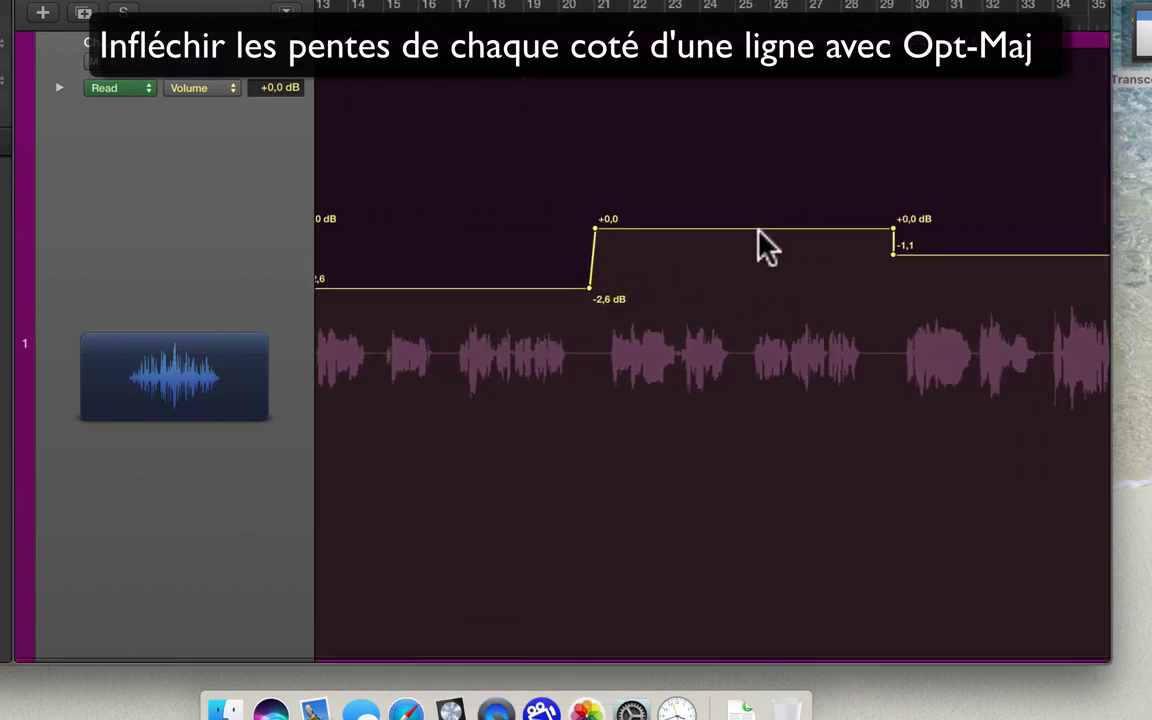
{"action": "key", "text": "super"}
{"action": "left_click_drag", "start_coordinate": [747, 347], "coordinate": [872, 360]}
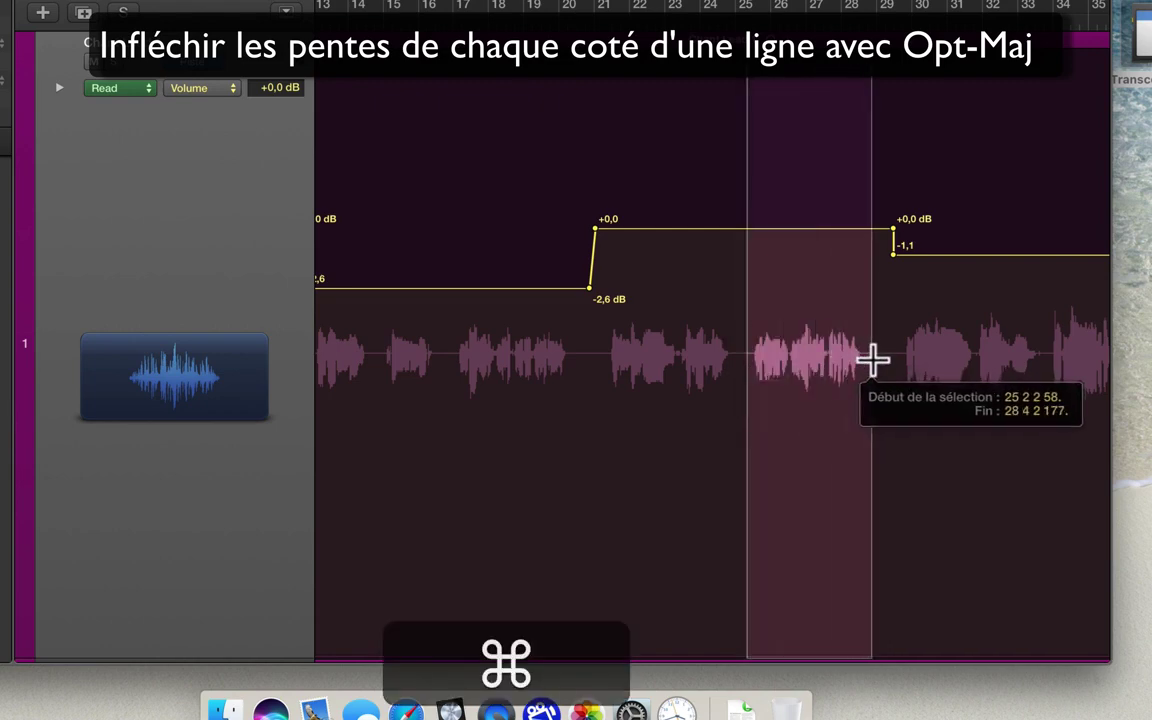
{"action": "left_click", "coordinate": [800, 229]}
{"action": "left_click_drag", "start_coordinate": [799, 230], "coordinate": [807, 271]}
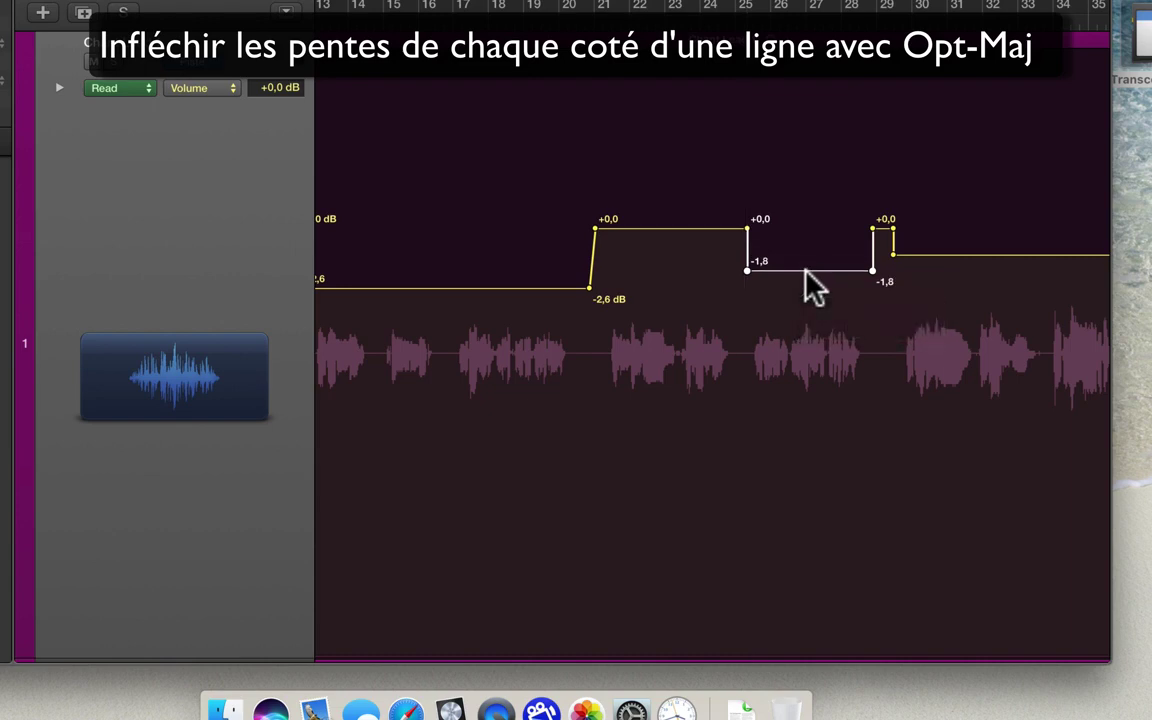
{"action": "mouse_move", "coordinate": [806, 272]}
{"action": "left_mouse_down", "text": "alt+shift"}
{"action": "mouse_move", "coordinate": [828, 273]}
{"action": "mouse_move", "coordinate": [813, 271]}
{"action": "mouse_move", "coordinate": [819, 286]}
{"action": "mouse_move", "coordinate": [814, 272]}
{"action": "left_mouse_up", "text": "alt+shift"}
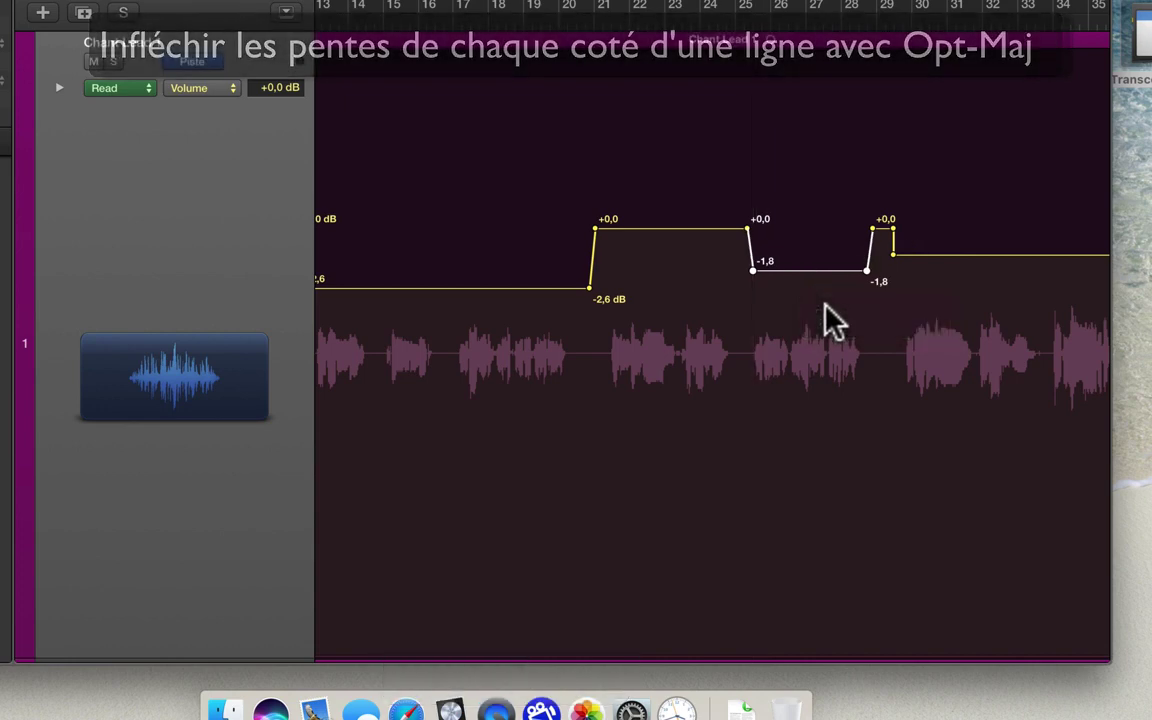
Widen both slopes of the -2.6 dB section symmetrically so its lower line runs between about bars 14 and 20.
{"action": "scroll", "coordinate": [830, 325], "scroll_direction": "left", "scroll_amount": 5}
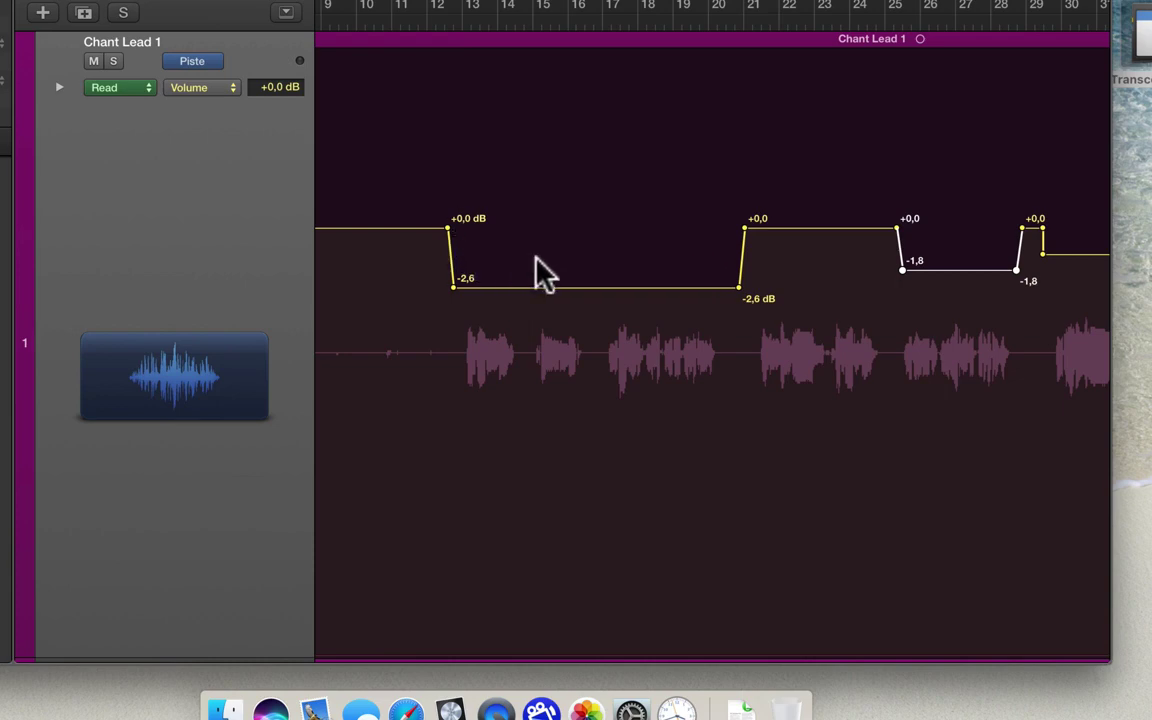
{"action": "left_click", "coordinate": [592, 287]}
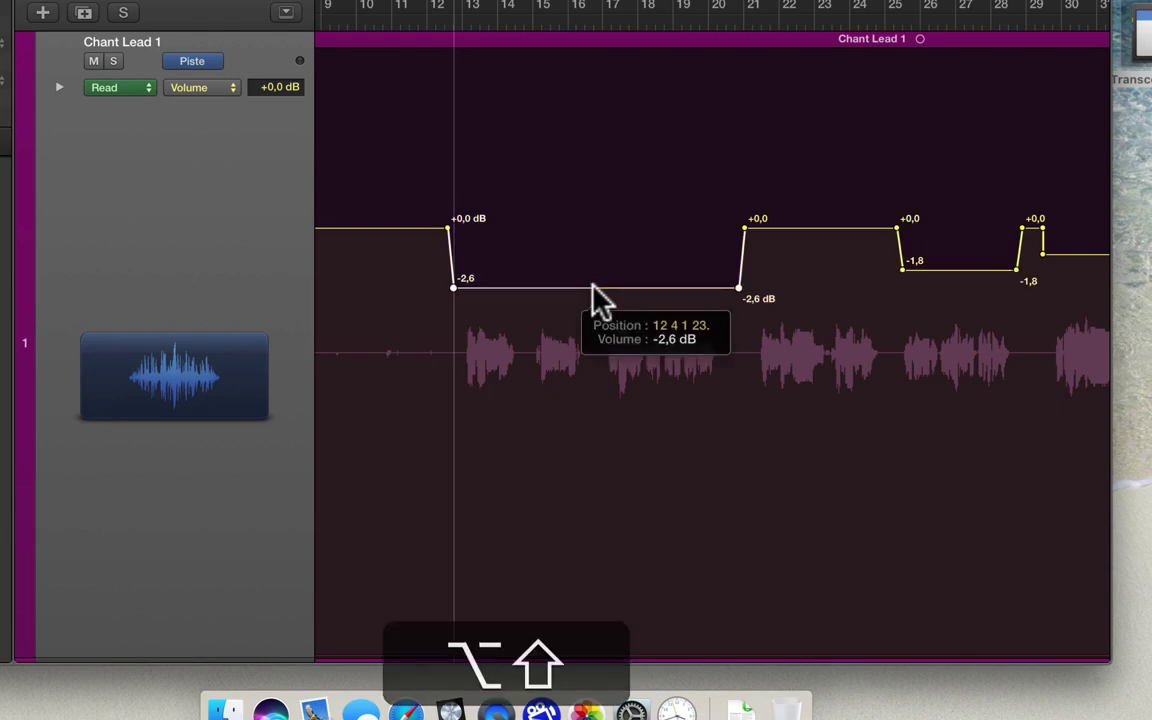
{"action": "left_click_drag", "start_coordinate": [592, 285], "coordinate": [630, 285]}
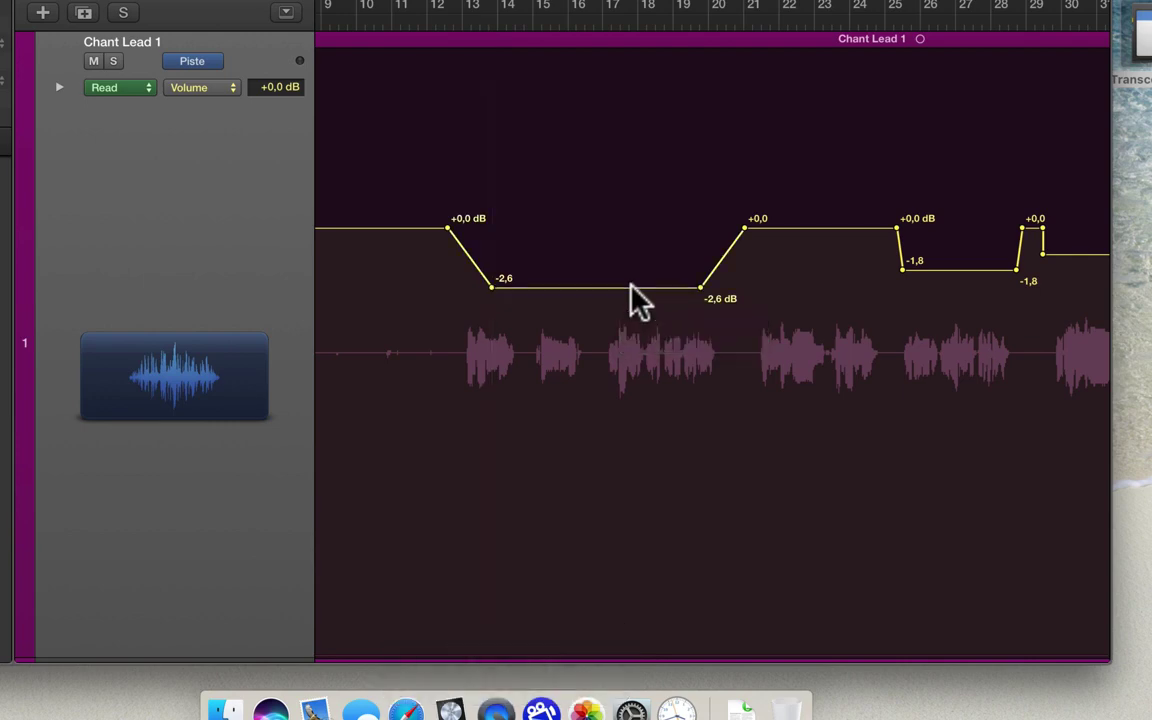
Bend the first descending slope into an S-curve with the Automation Curve tool, and reset it to a straight line.
{"action": "key", "text": "ctrl"}
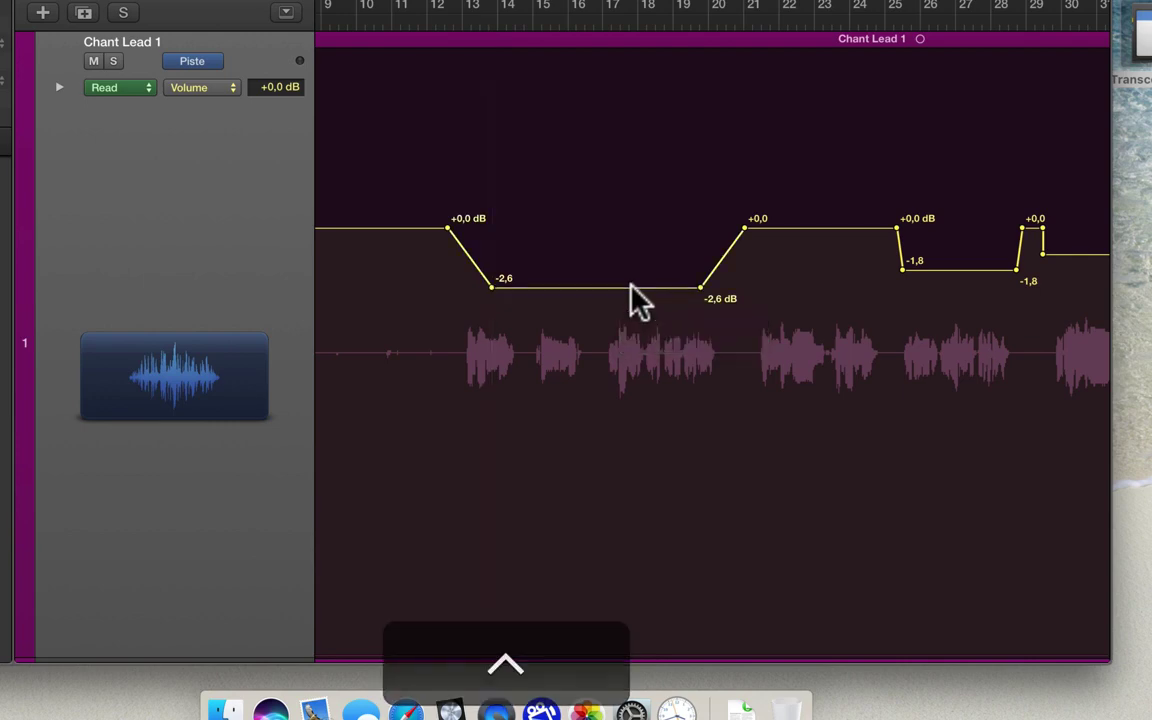
{"action": "key", "text": "shift"}
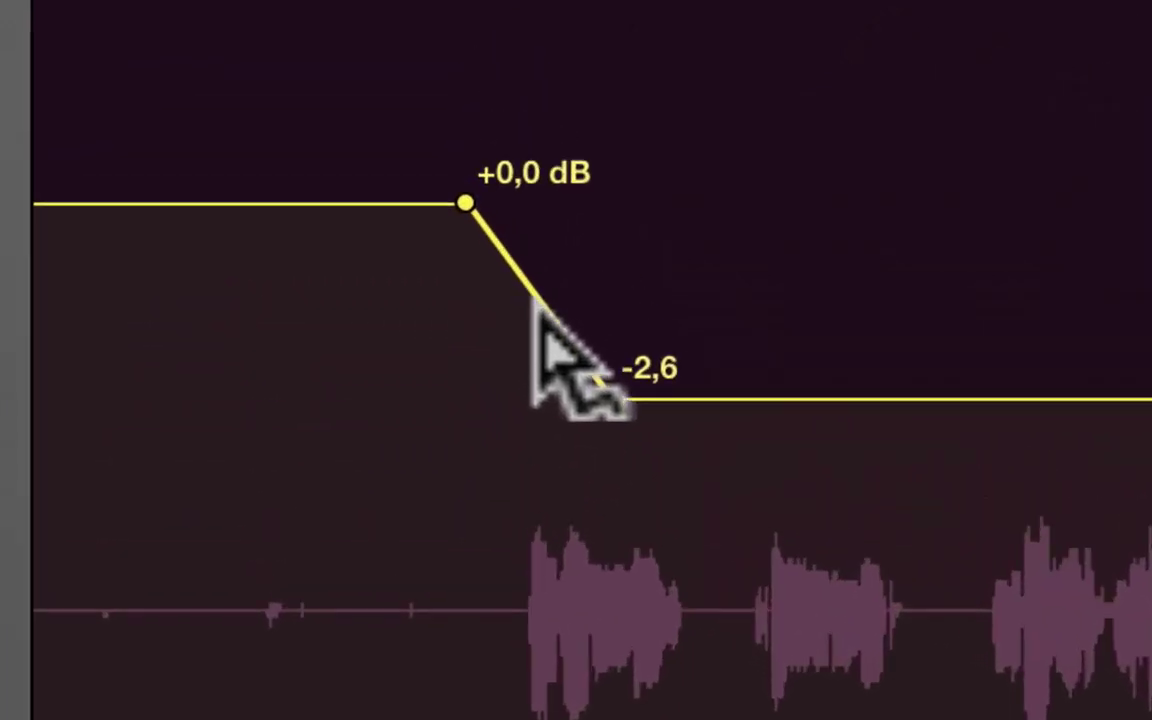
{"action": "left_click_drag", "start_coordinate": [537, 296], "coordinate": [669, 249]}
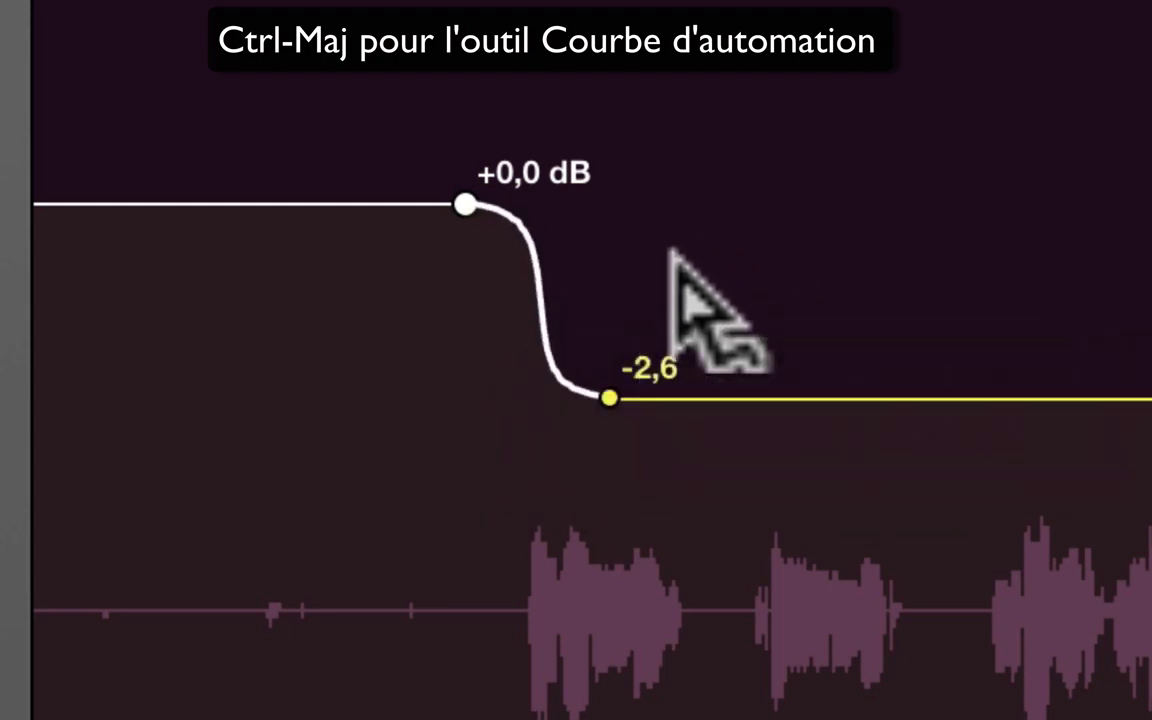
{"action": "left_click", "coordinate": [538, 296]}
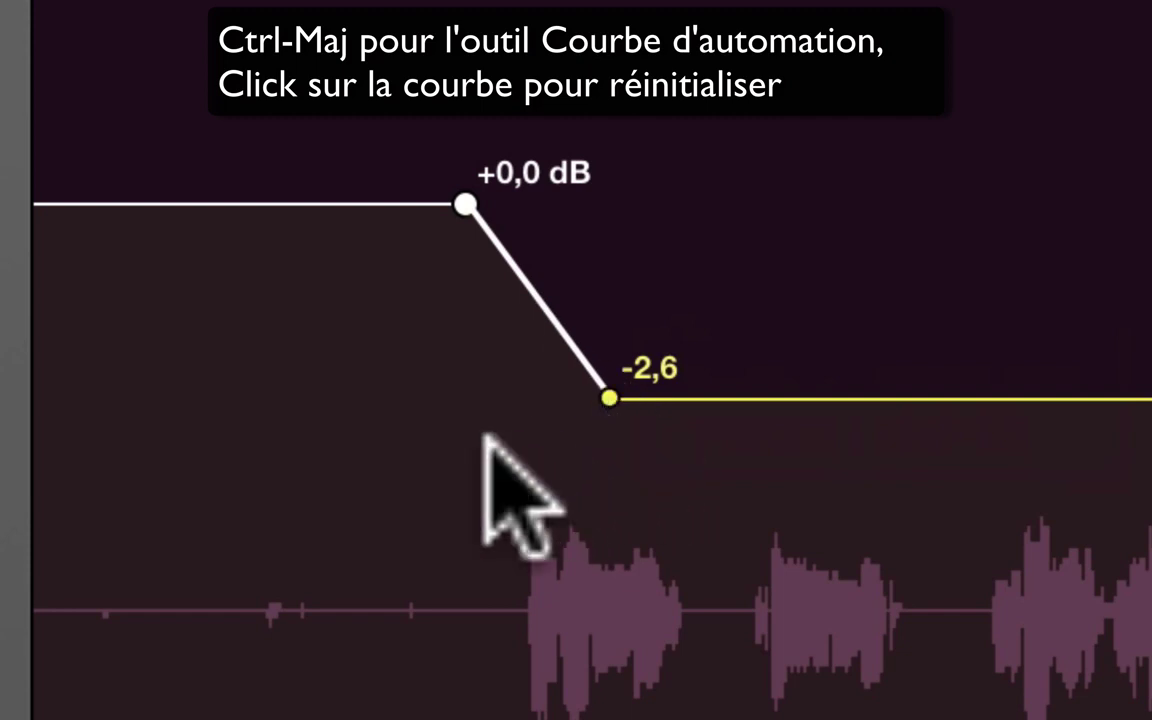
Widen both slopes of the -1.8 dB section symmetrically, shortening its lower line.
{"action": "scroll", "coordinate": [487, 440], "scroll_direction": "right", "scroll_amount": 3}
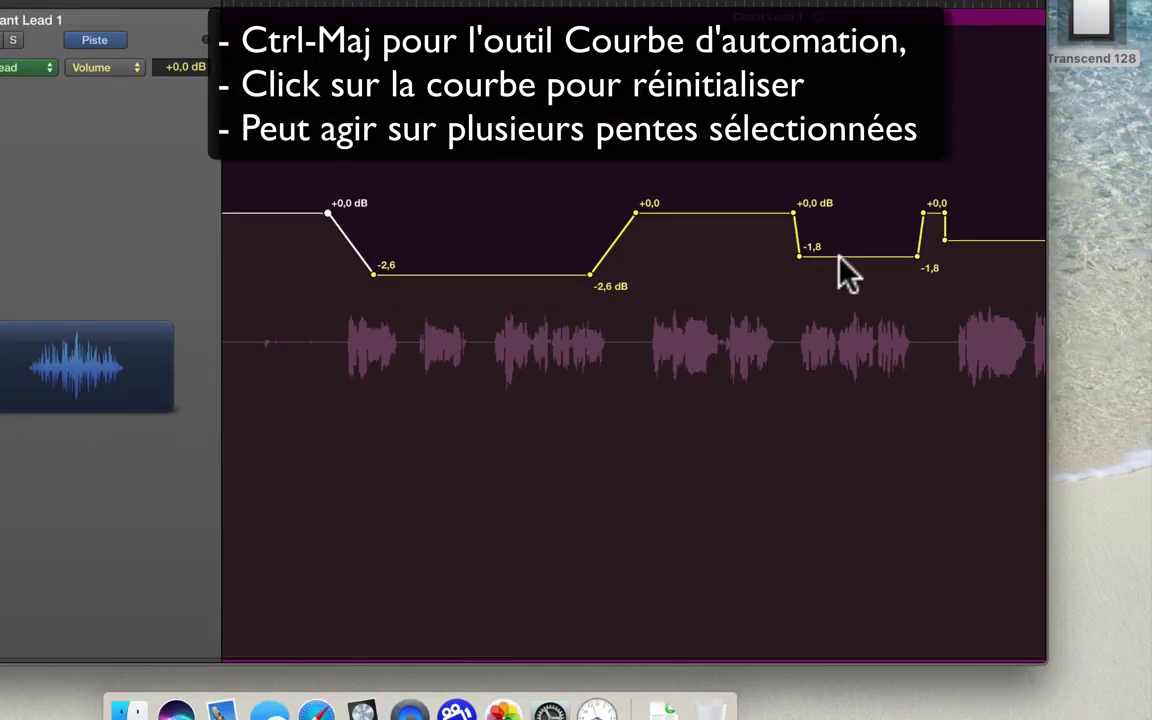
{"action": "key", "text": "alt+shift"}
{"action": "left_click", "coordinate": [843, 257]}
{"action": "key", "text": "alt"}
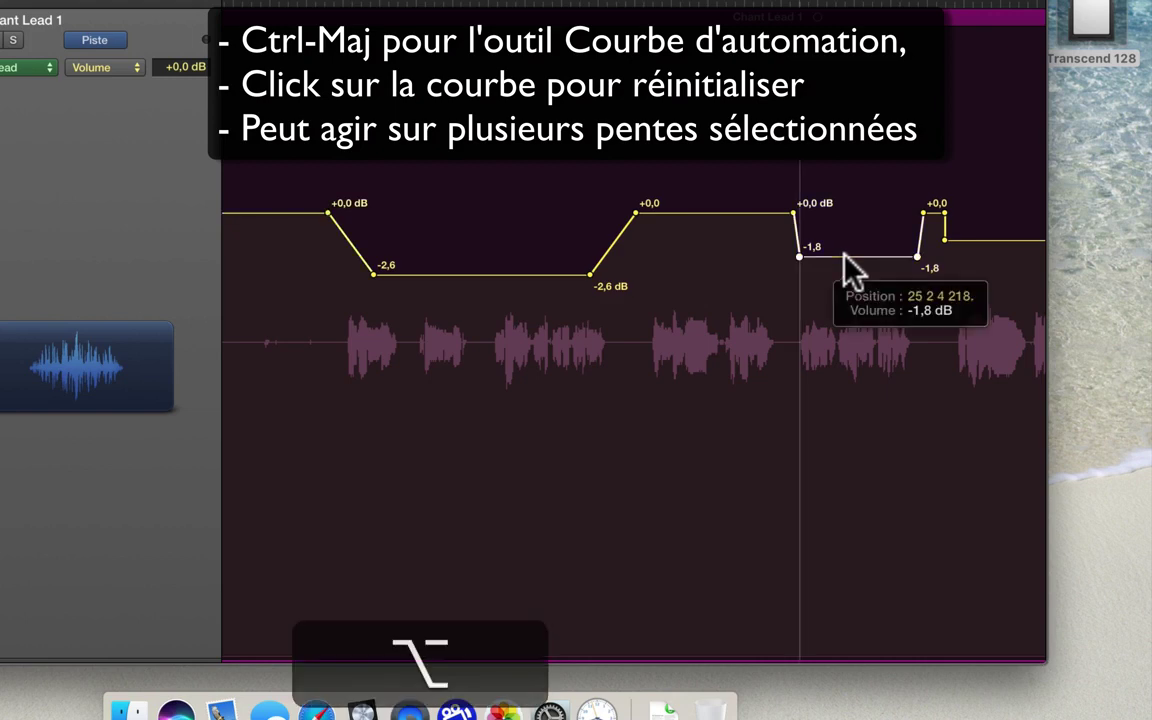
{"action": "key", "text": "shift"}
{"action": "left_click_drag", "start_coordinate": [845, 262], "coordinate": [872, 257]}
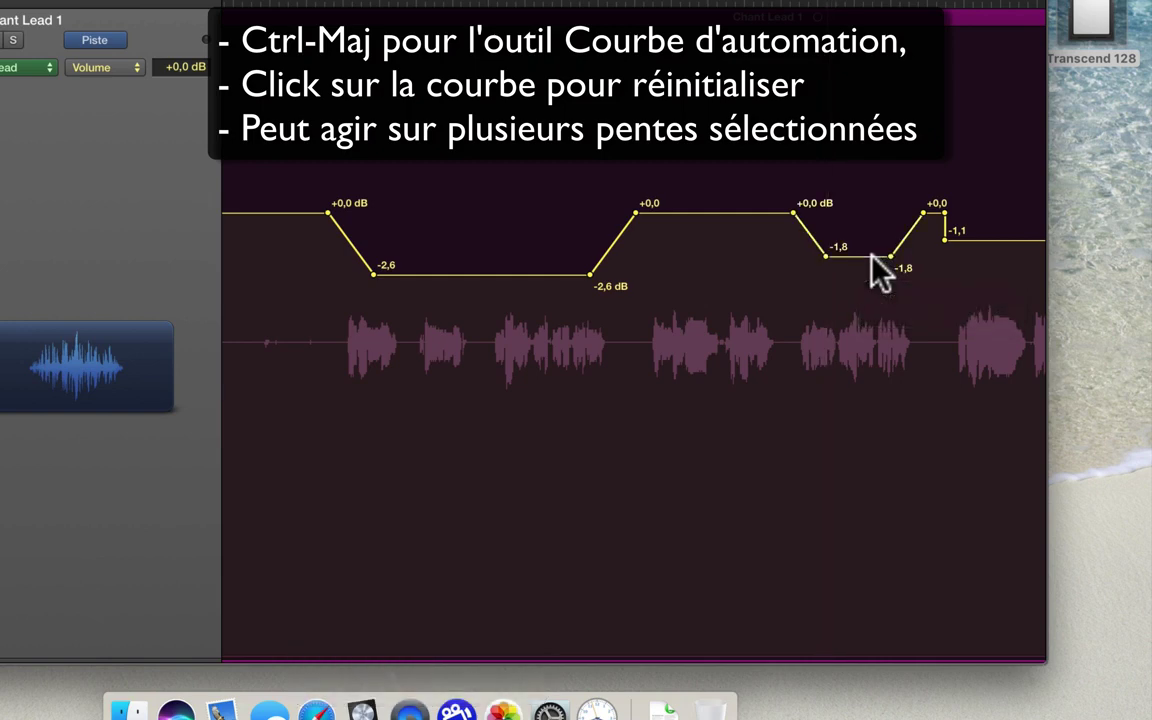
Select the points of both lowered sections, bend all their slopes into S-curves together, reset them to straight lines, and clear the selection.
{"action": "left_click_drag", "start_coordinate": [284, 161], "coordinate": [968, 347]}
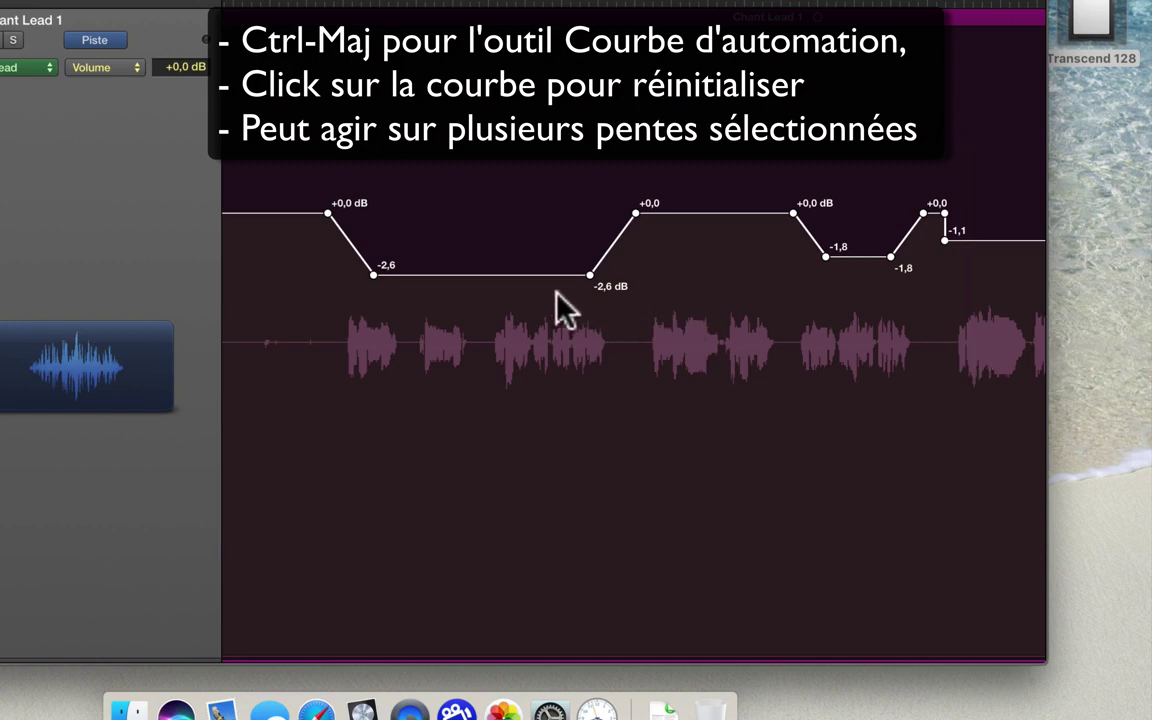
{"action": "key", "text": "ctrl+shift"}
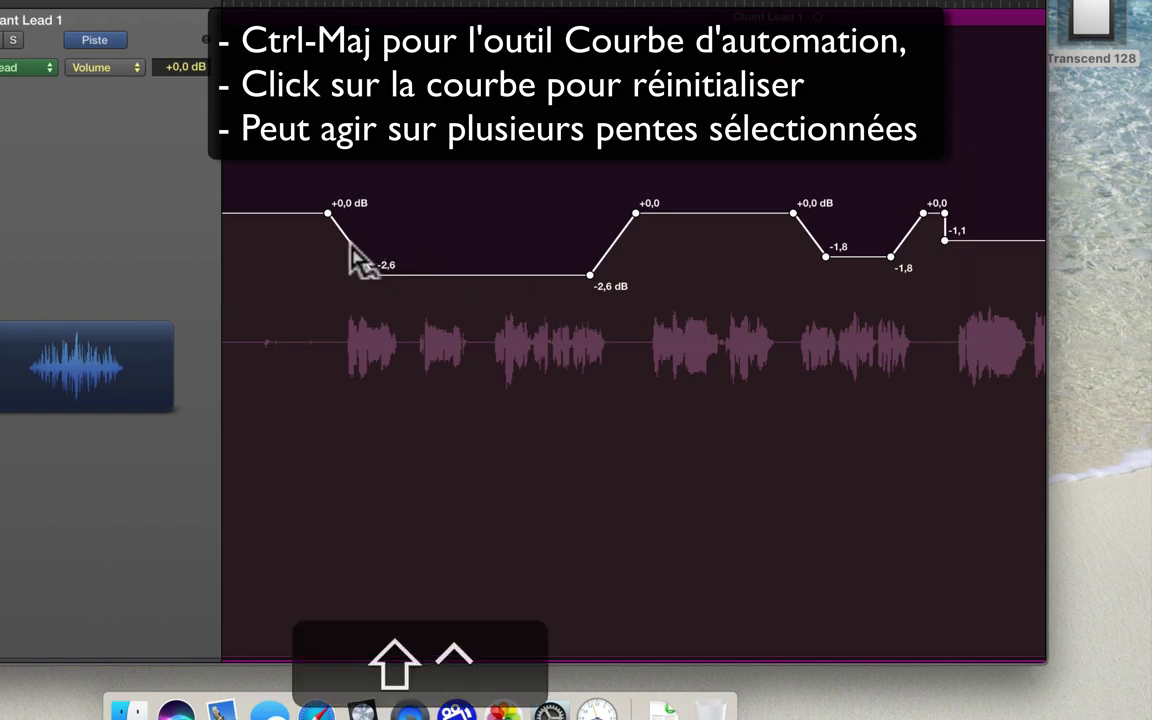
{"action": "left_click_drag", "start_coordinate": [352, 242], "coordinate": [404, 228]}
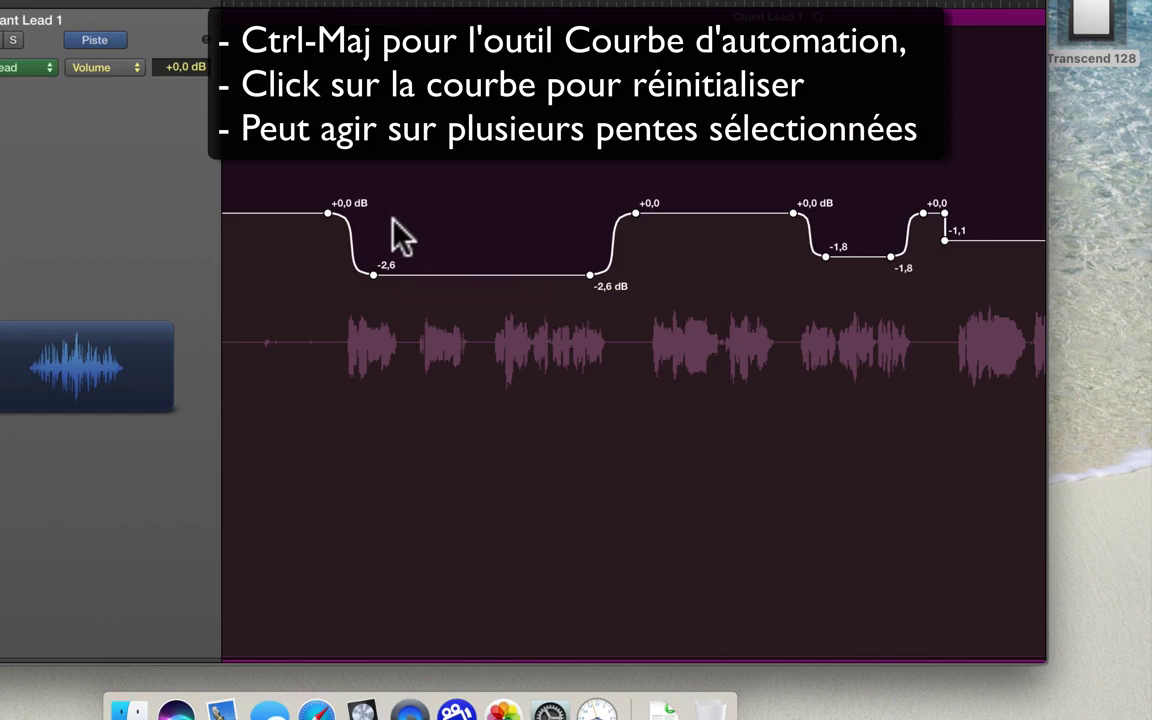
{"action": "key", "text": "ctrl+shift"}
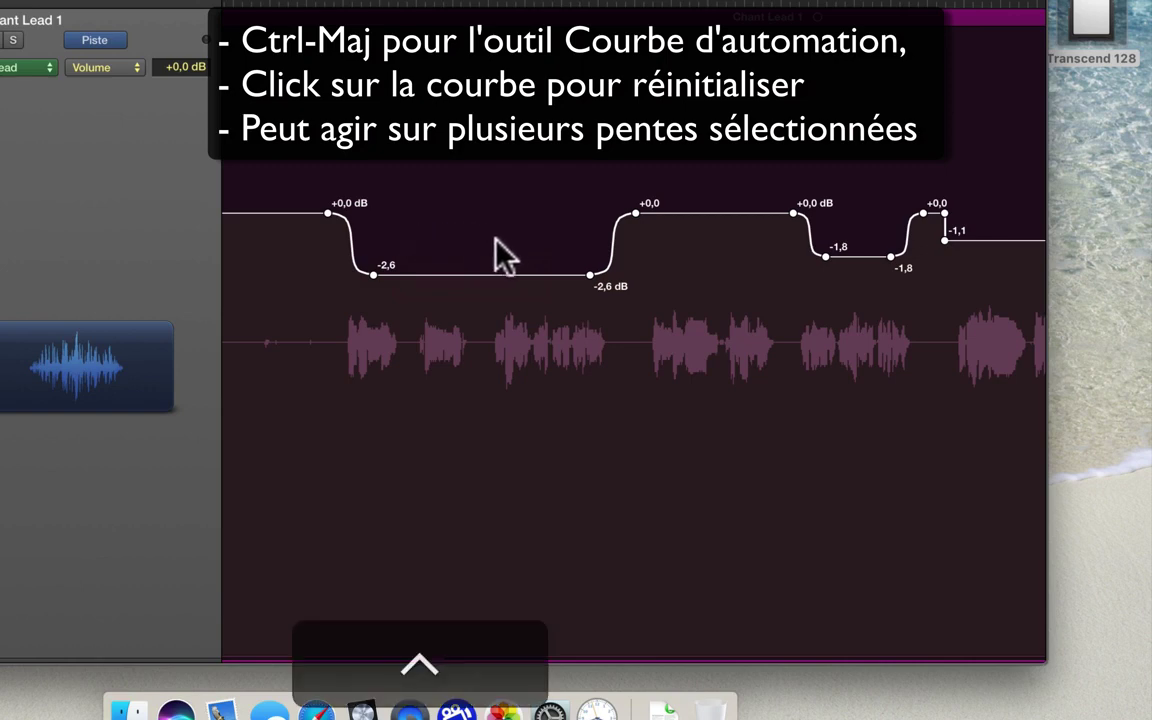
{"action": "left_click", "coordinate": [353, 247], "text": "ctrl+shift"}
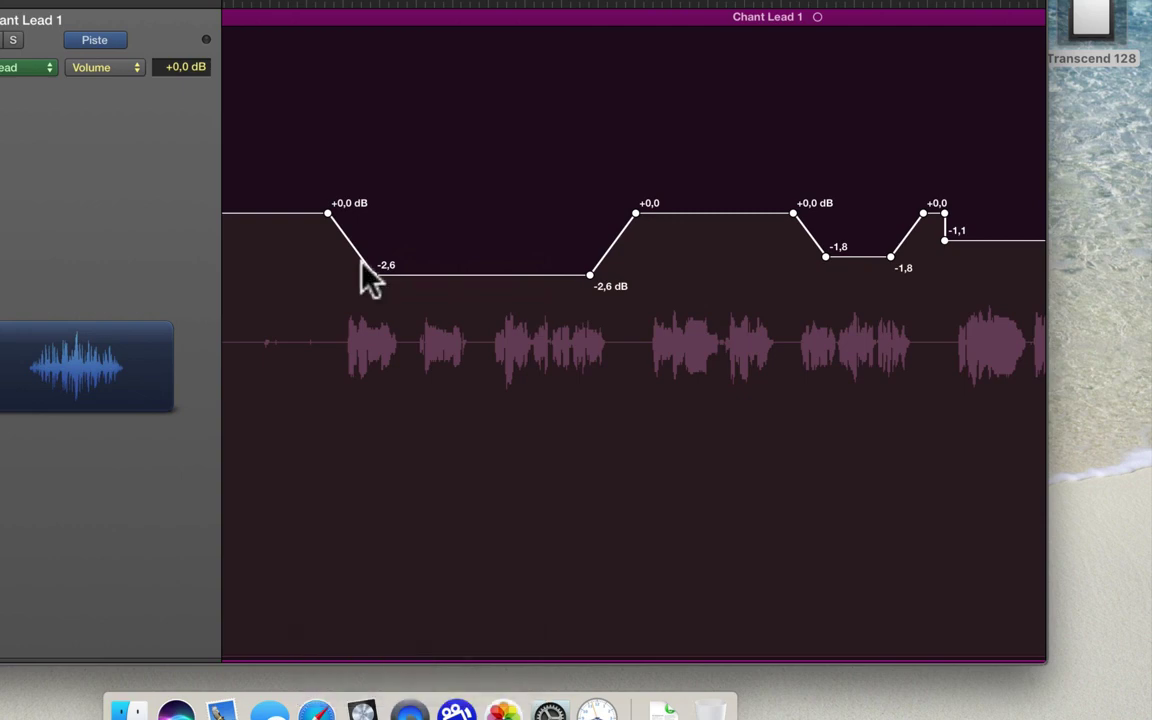
{"action": "left_click", "coordinate": [510, 220]}
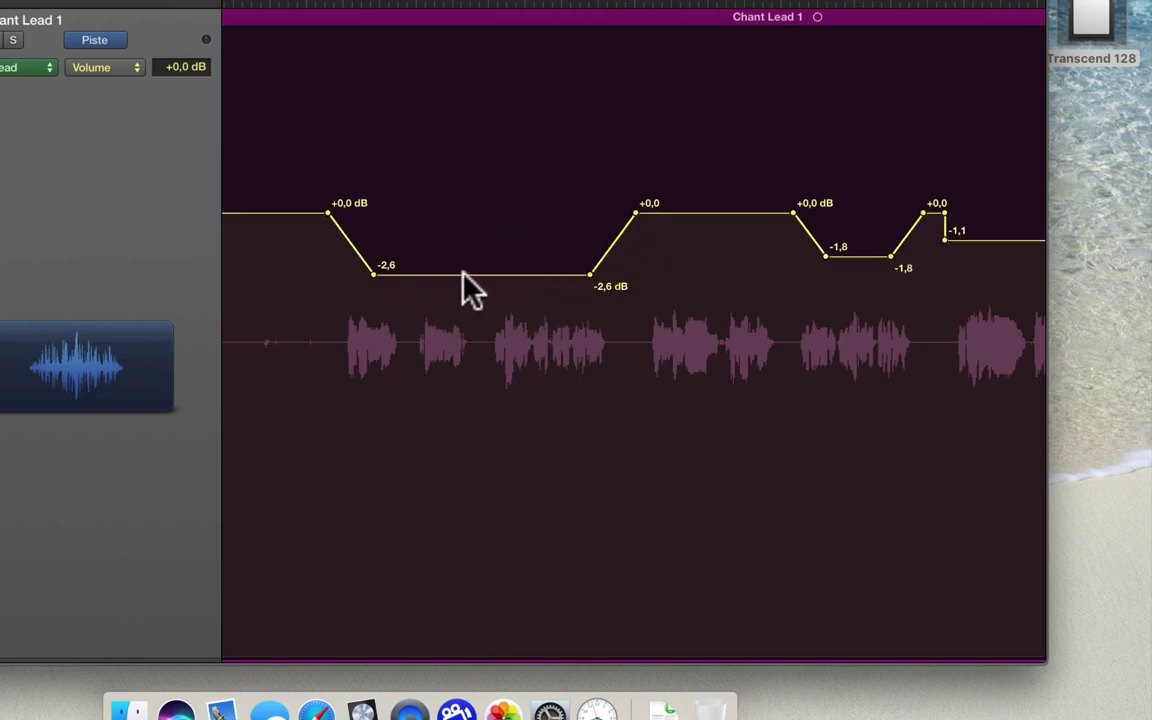
Set the volume of each of the two lowered sections to -3.0 dB using fine adjustment, and try fine-adjusting the 0 dB point at bar 25.
{"action": "left_click_drag", "start_coordinate": [462, 272], "coordinate": [461, 278]}
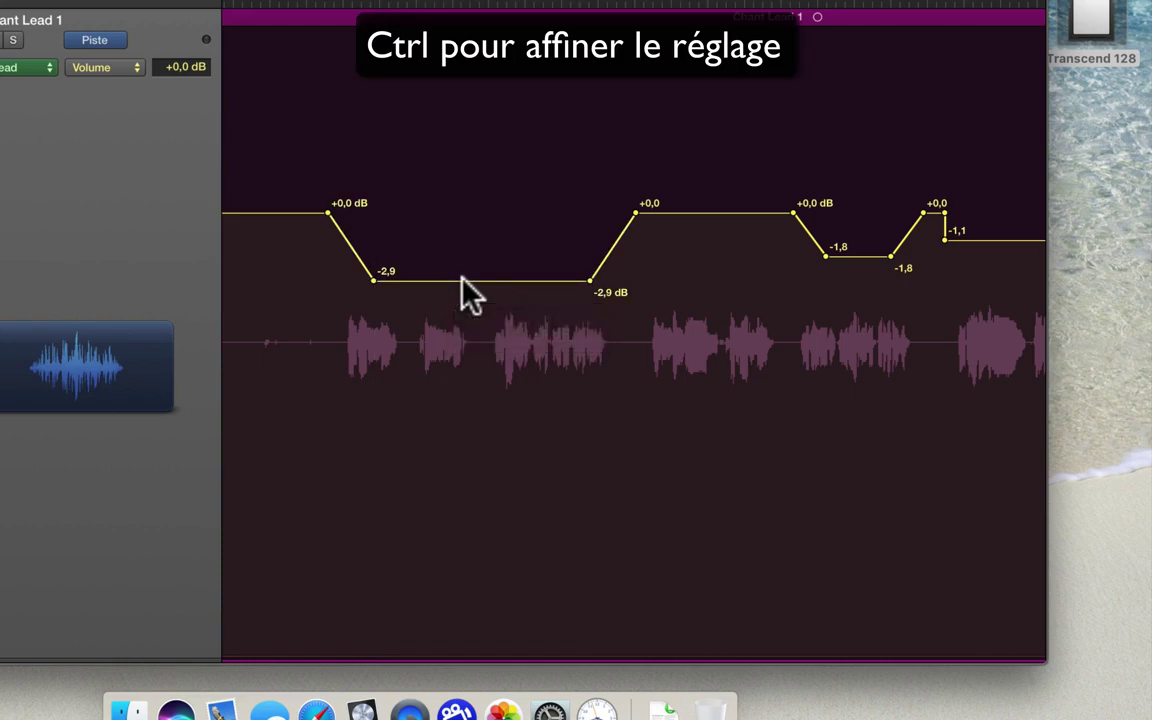
{"action": "left_click_drag", "start_coordinate": [461, 278], "coordinate": [473, 306]}
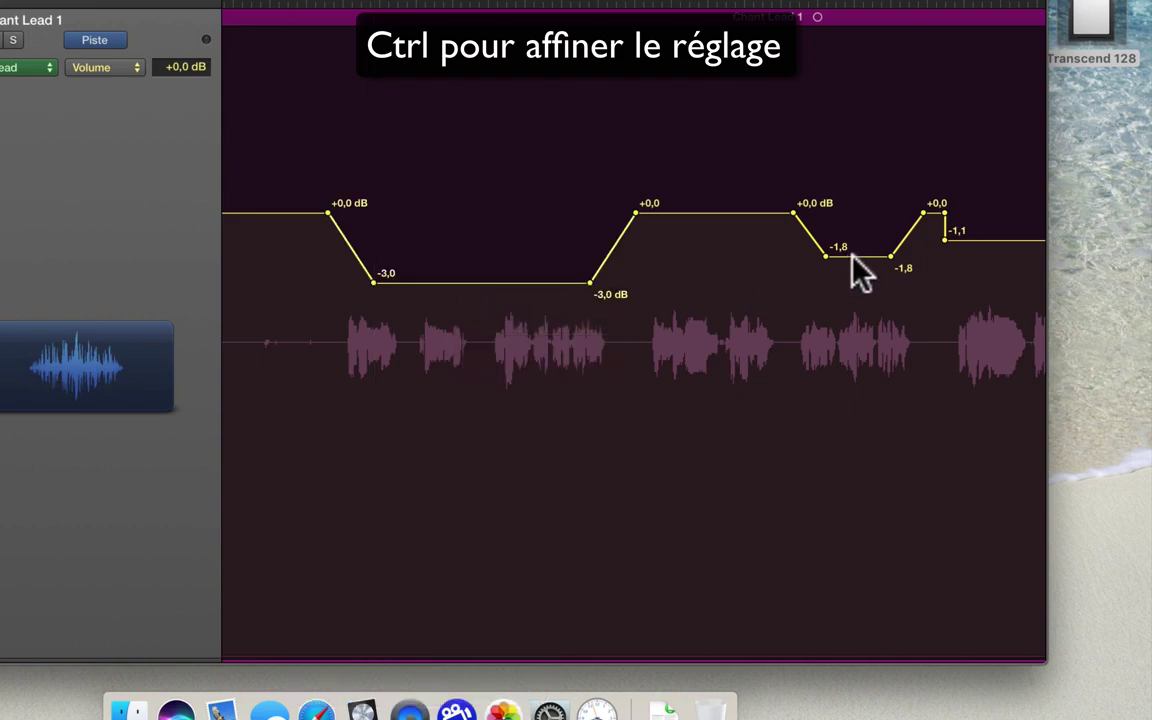
{"action": "left_click_drag", "start_coordinate": [852, 256], "coordinate": [887, 249]}
{"action": "key", "text": "ctrl"}
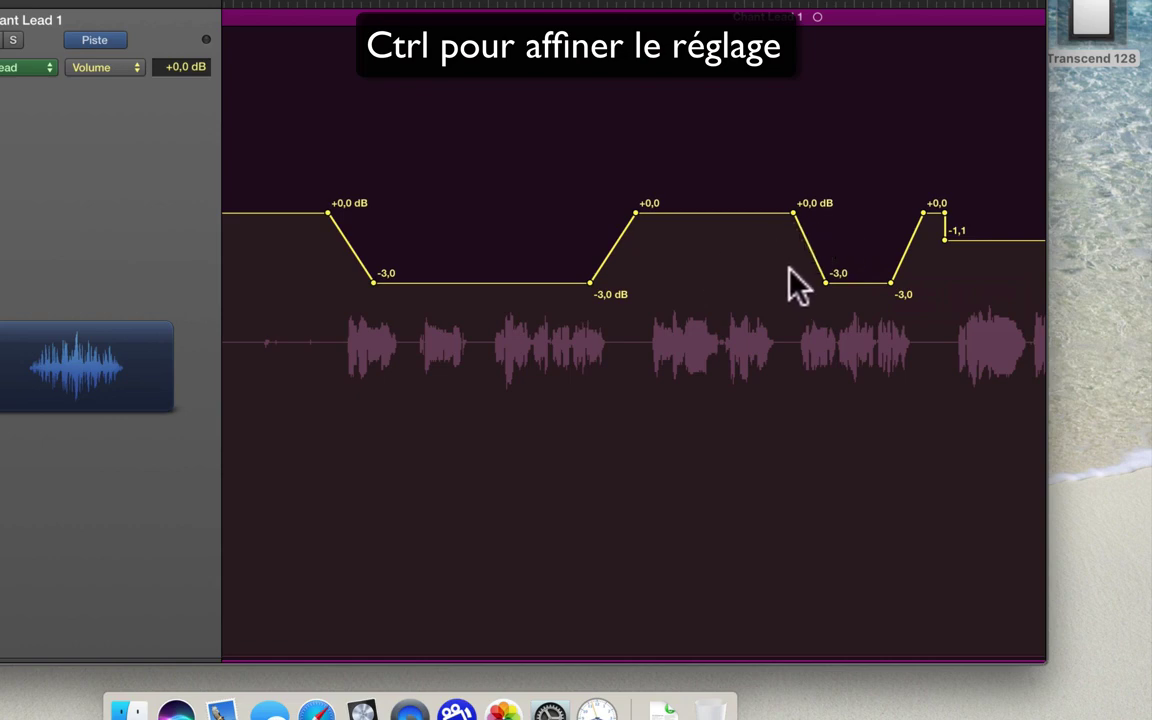
{"action": "left_click", "coordinate": [793, 212], "text": "ctrl"}
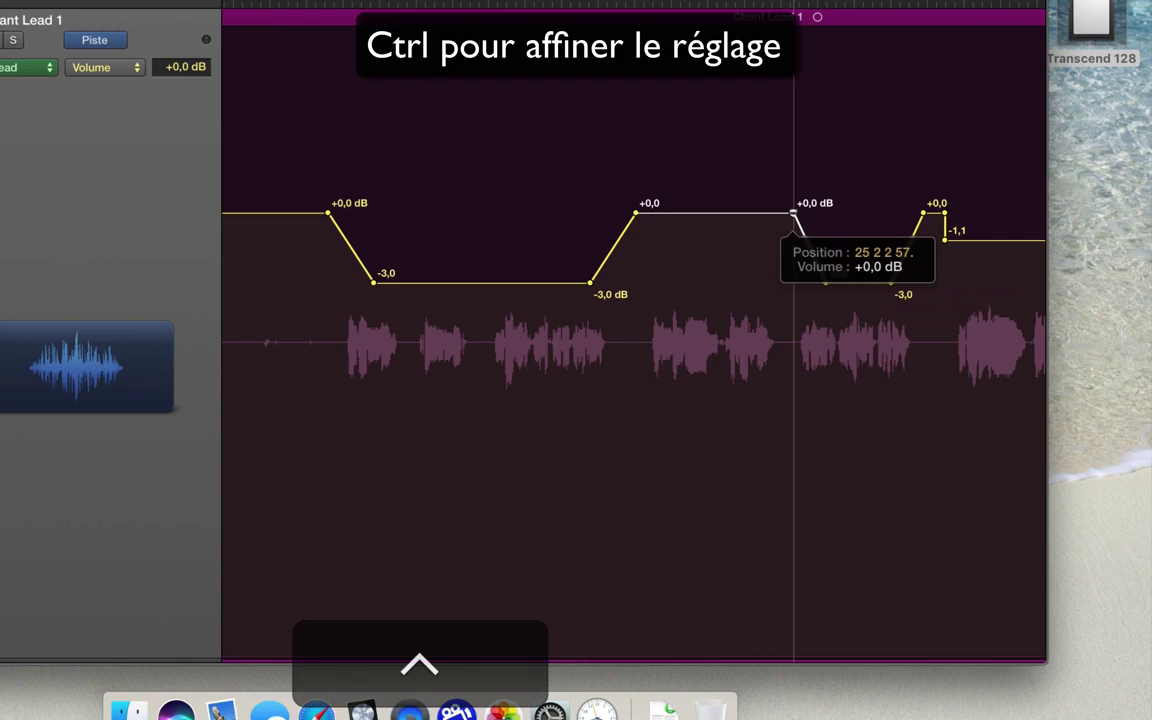
{"action": "mouse_move", "coordinate": [793, 212]}
{"action": "left_mouse_down"}
{"action": "mouse_move", "coordinate": [793, 226]}
{"action": "mouse_move", "coordinate": [791, 182]}
{"action": "mouse_move", "coordinate": [798, 218]}
{"action": "left_mouse_up"}
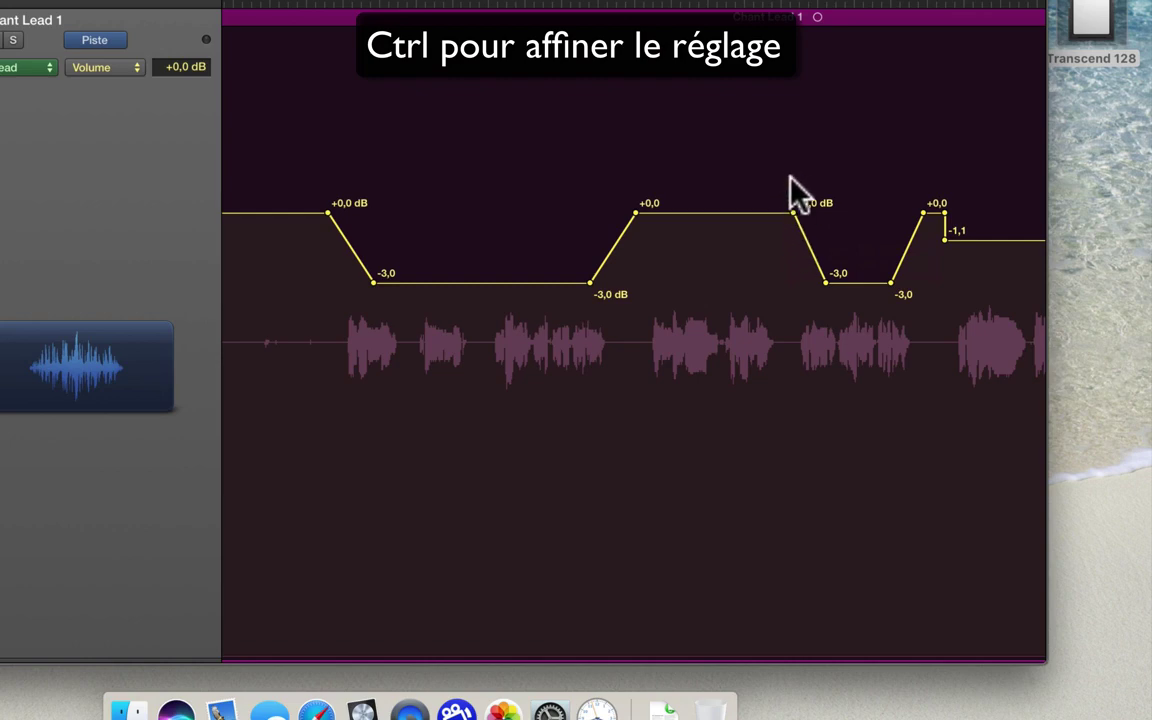
Select both lowered sections together and raise their volumes to -2.3 dB and -2.4 dB.
{"action": "left_click", "coordinate": [494, 282], "text": "shift"}
{"action": "left_click", "coordinate": [858, 283], "text": "shift"}
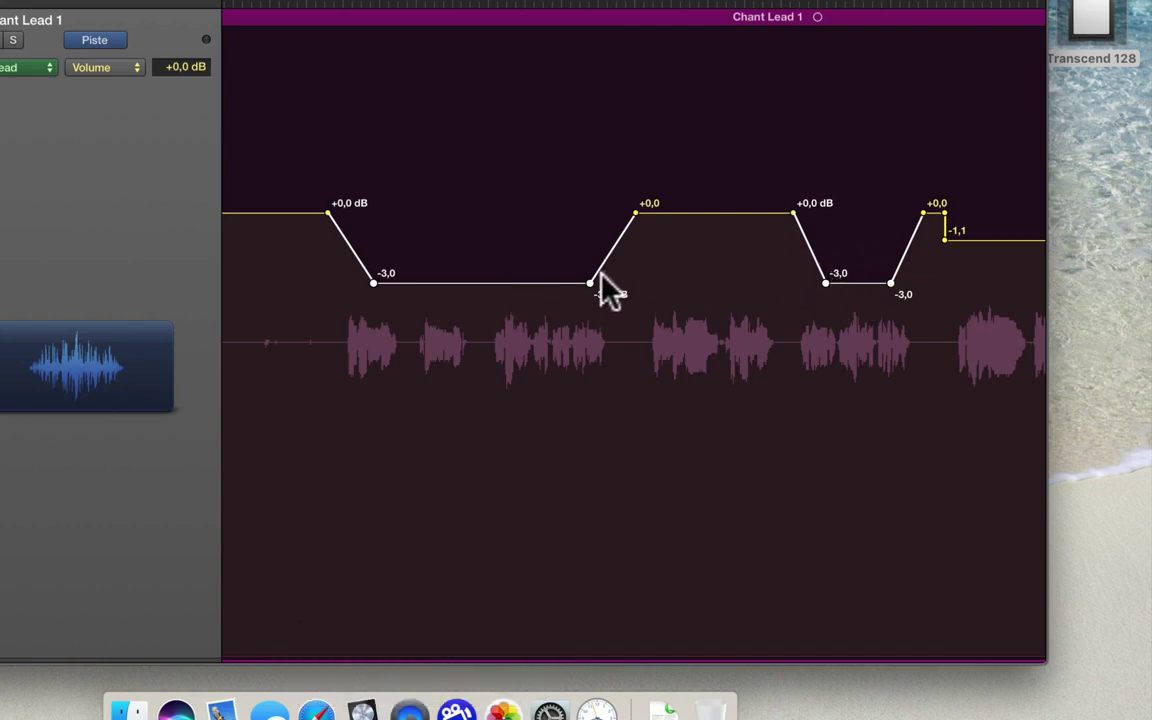
{"action": "left_click_drag", "start_coordinate": [853, 283], "coordinate": [855, 294]}
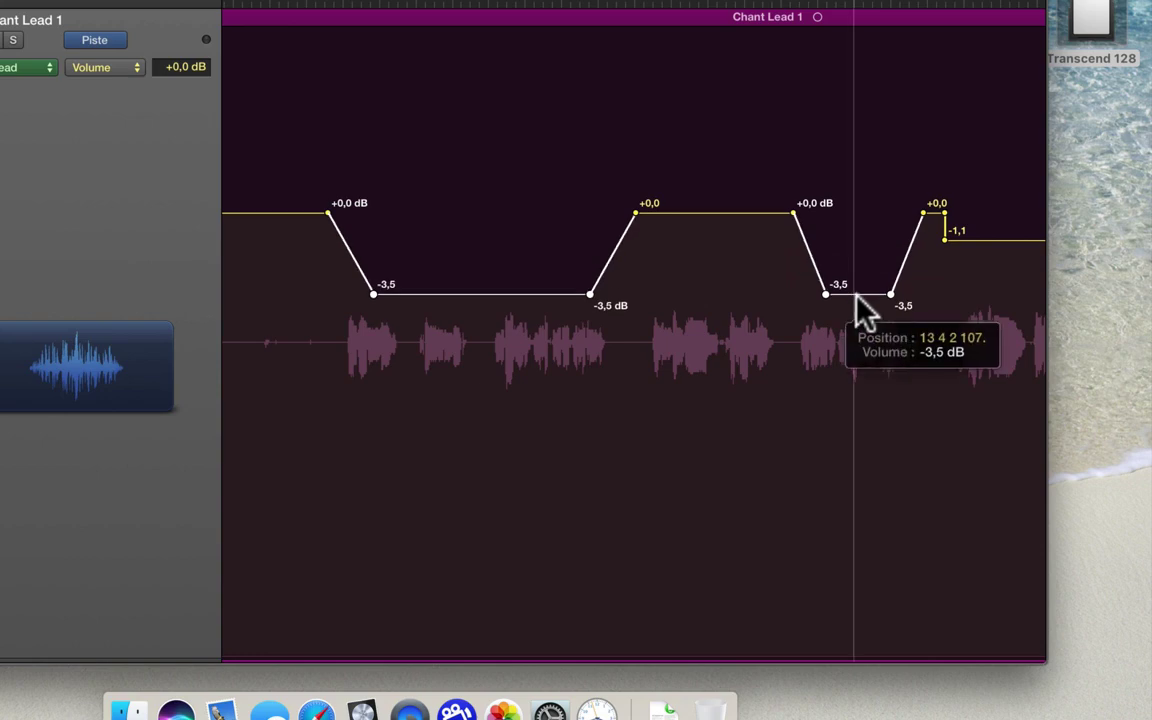
{"action": "mouse_move", "coordinate": [857, 295]}
{"action": "left_mouse_down"}
{"action": "mouse_move", "coordinate": [857, 280]}
{"action": "mouse_move", "coordinate": [858, 345]}
{"action": "mouse_move", "coordinate": [857, 281]}
{"action": "left_mouse_up"}
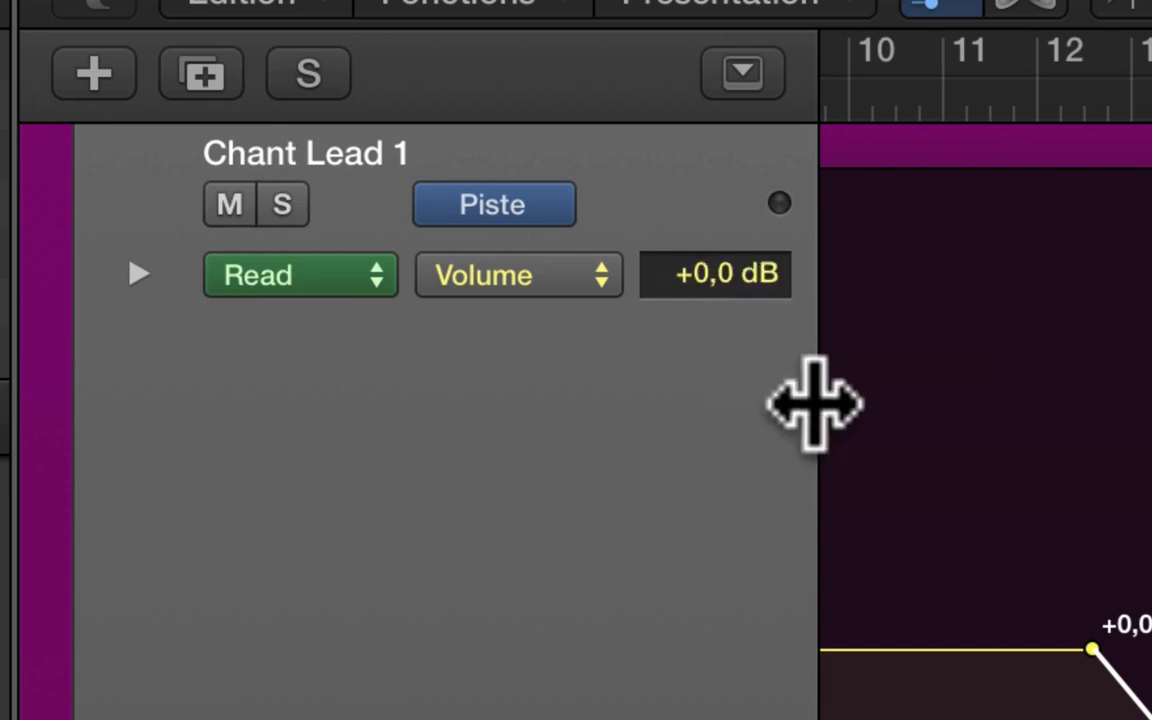
Widen the Chant Lead 1 track header enough to show its volume slider.
{"action": "left_click_drag", "start_coordinate": [788, 405], "coordinate": [788, 405]}
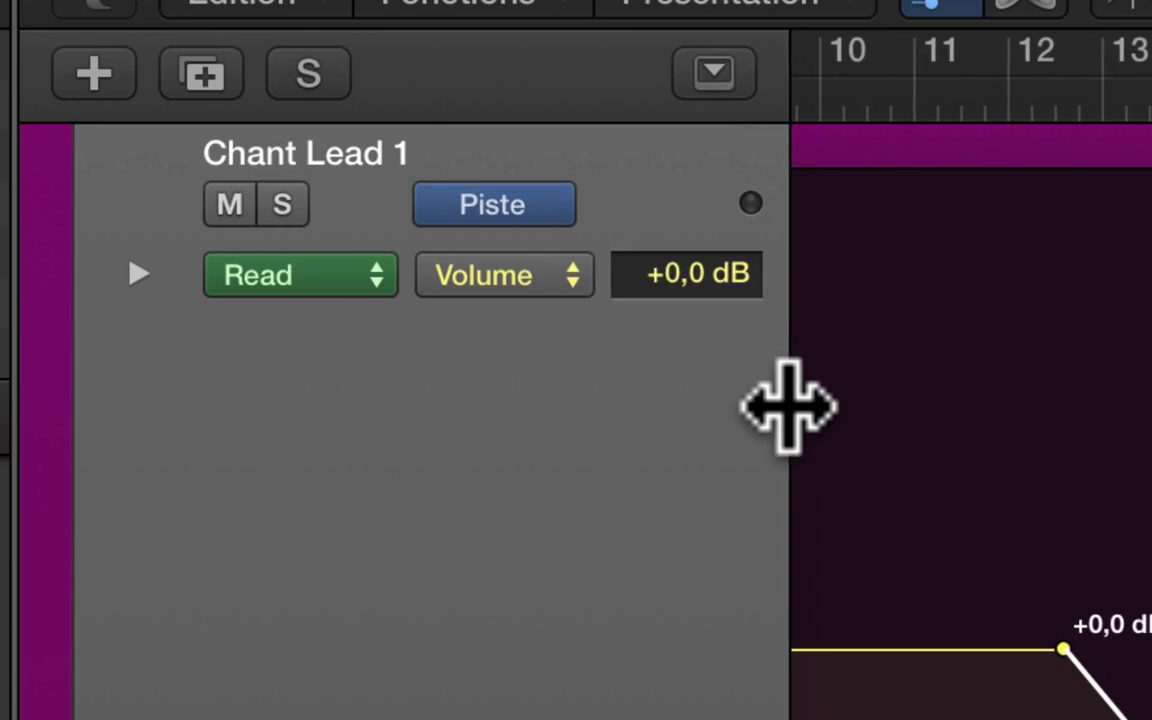
{"action": "left_click_drag", "start_coordinate": [788, 405], "coordinate": [900, 400]}
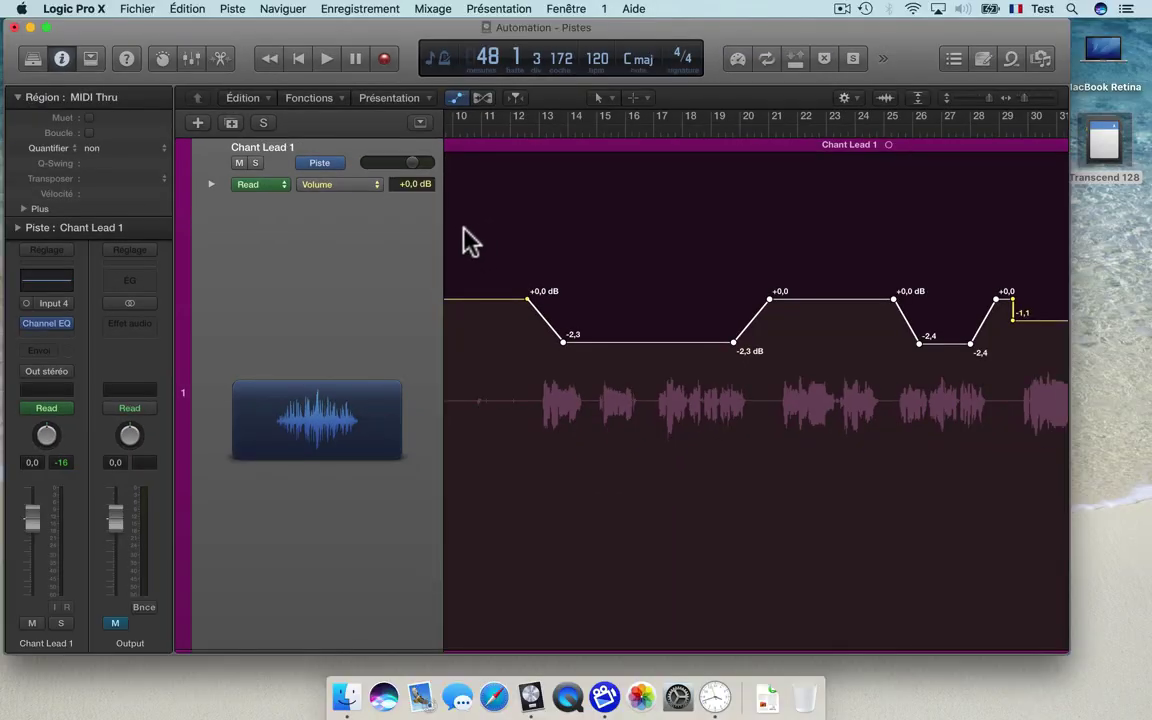
{"action": "scroll", "coordinate": [759, 342], "scroll_direction": "down", "scroll_amount": 5}
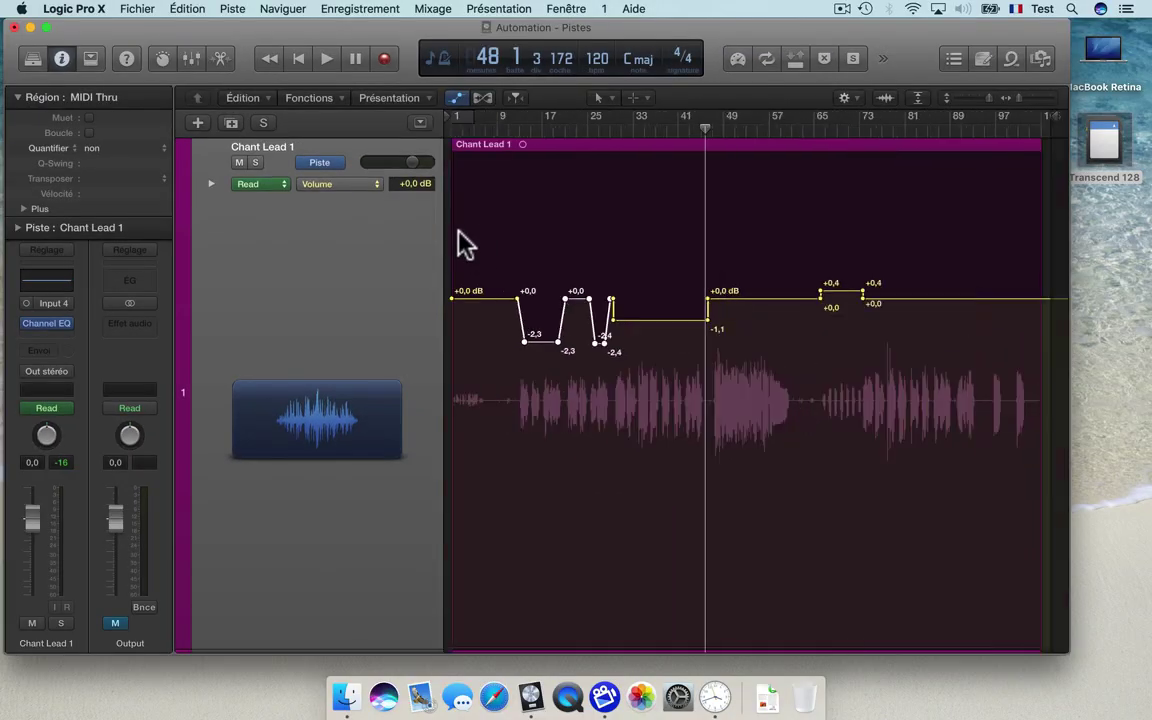
Reduce the height of the Chant Lead 1 track enough to show the tracks below it.
{"action": "scroll", "coordinate": [750, 349], "scroll_direction": "down", "scroll_amount": 1}
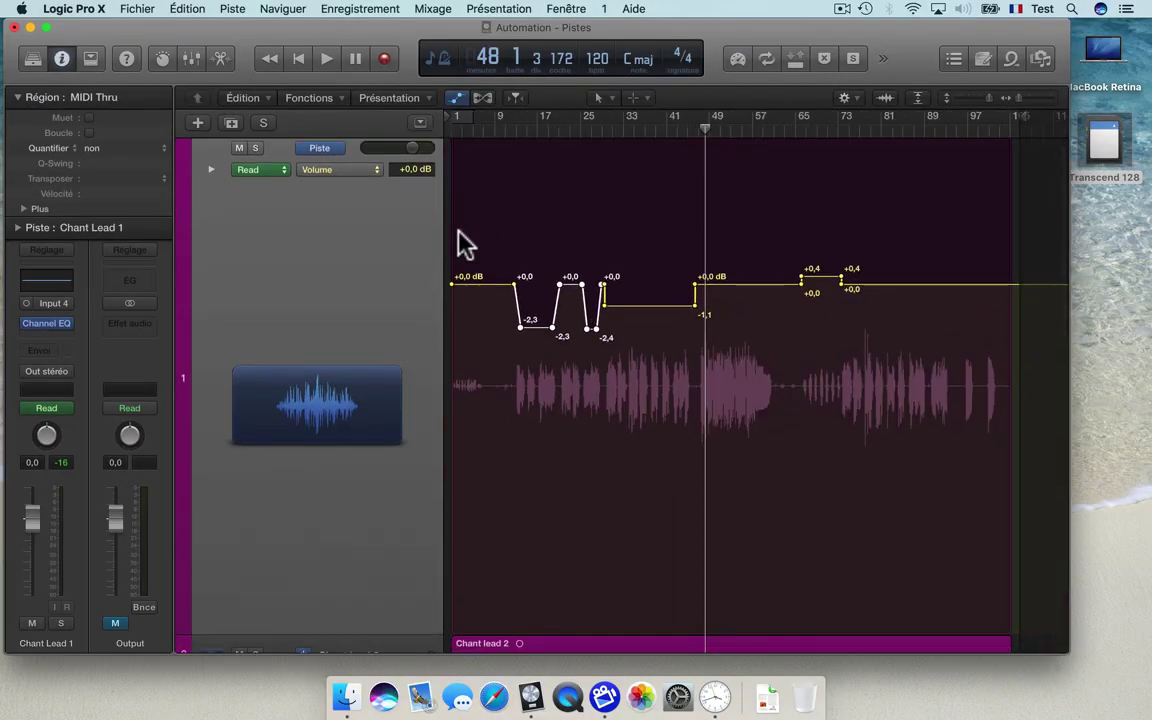
{"action": "scroll", "coordinate": [466, 243], "scroll_direction": "up", "scroll_amount": 1}
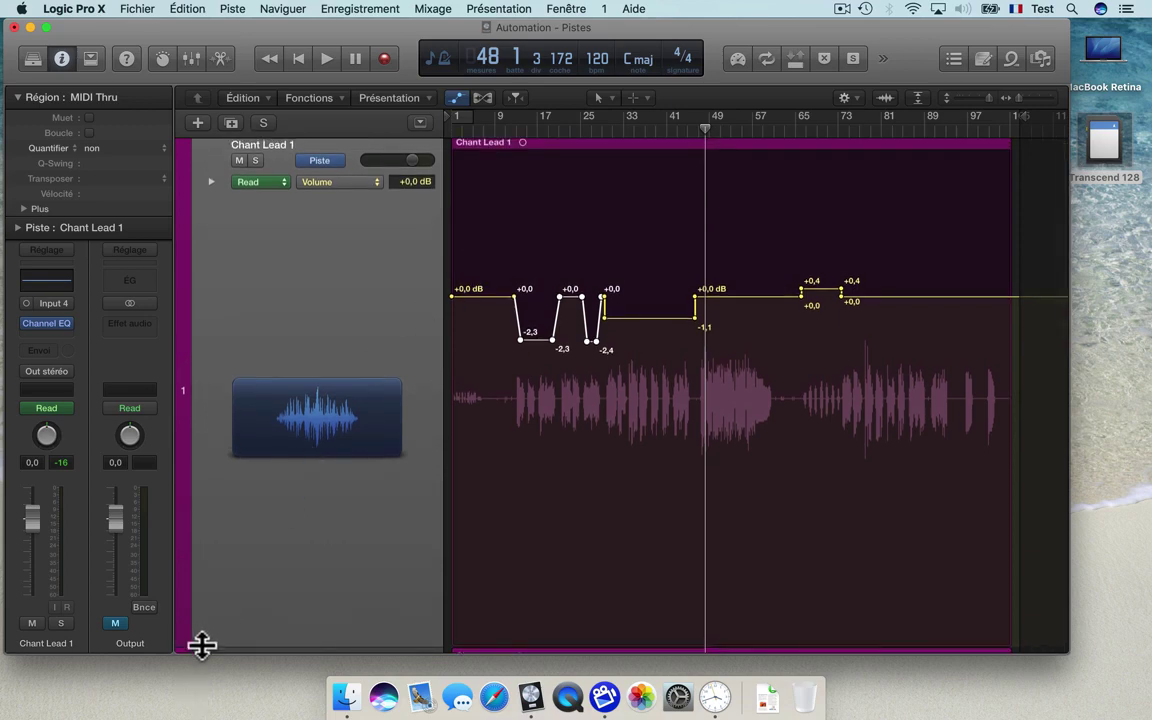
{"action": "left_click_drag", "start_coordinate": [201, 645], "coordinate": [231, 480]}
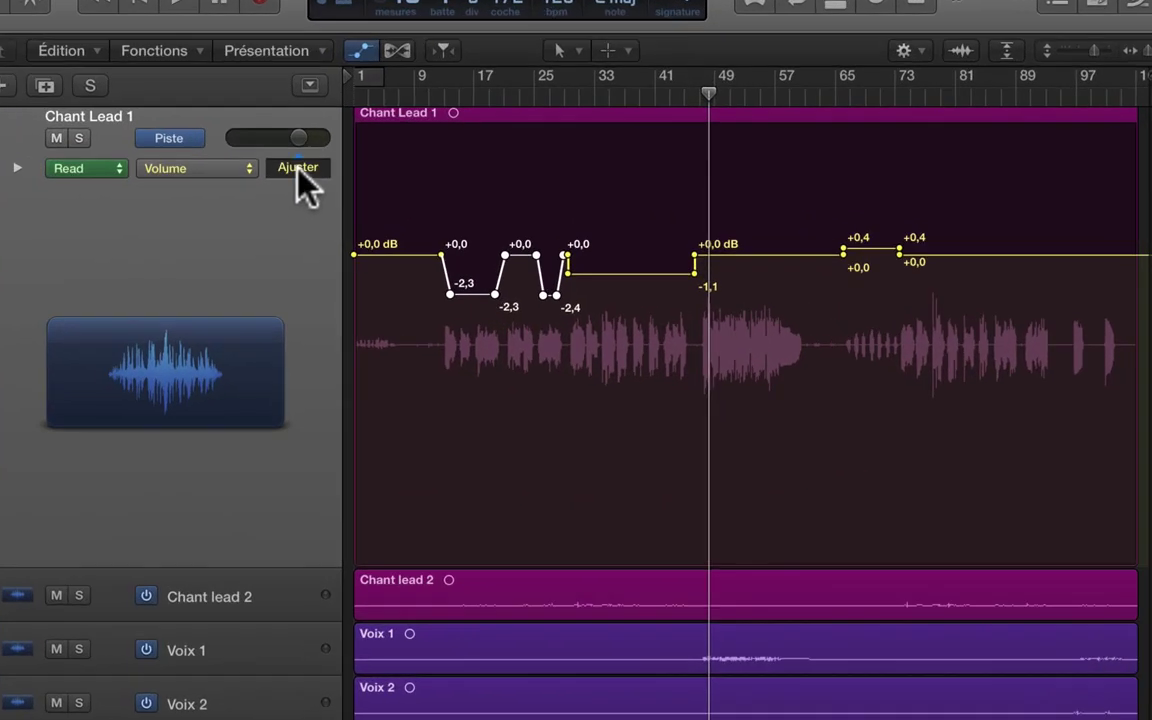
Select and deselect all volume points of Chant Lead 1, lower them together by 2.0 dB, and clear the selection.
{"action": "left_click", "coordinate": [298, 168]}
{"action": "left_click", "coordinate": [298, 168]}
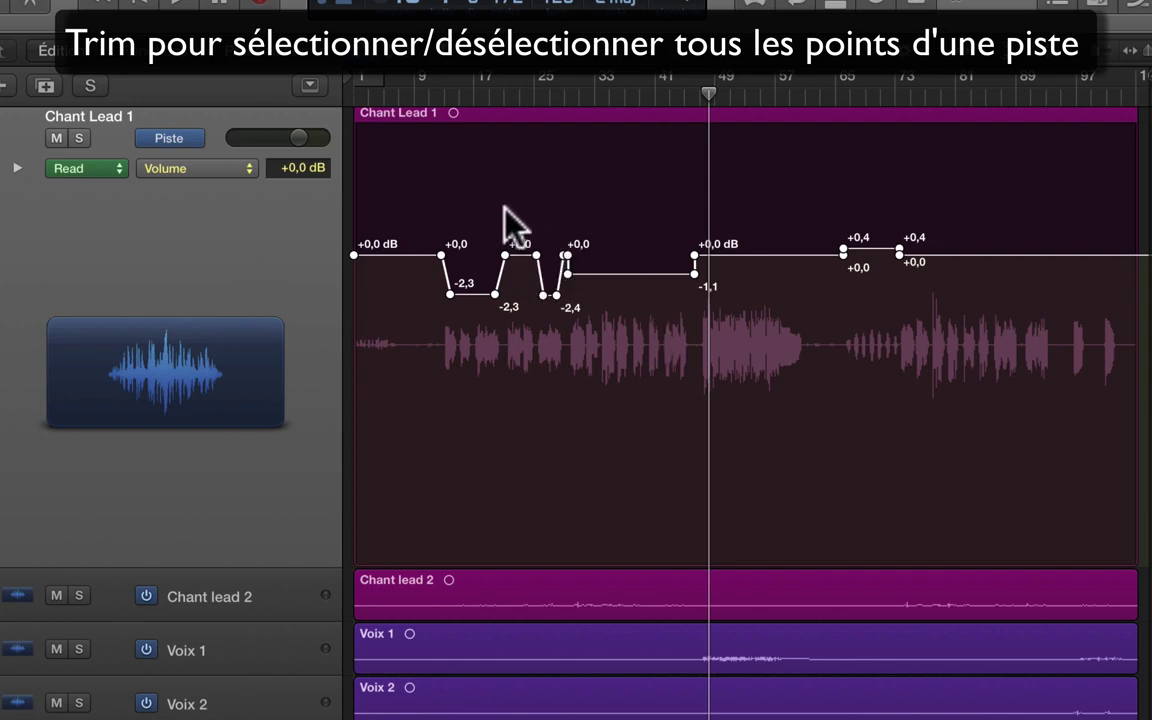
{"action": "left_click", "coordinate": [294, 168]}
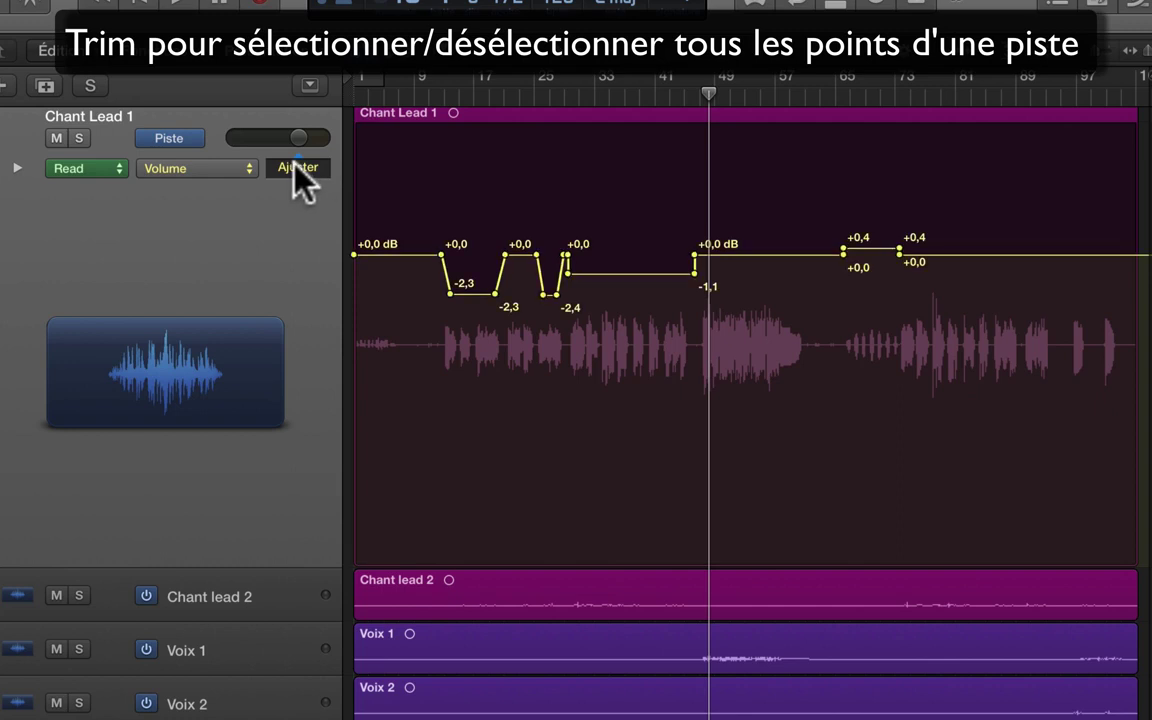
{"action": "left_click", "coordinate": [294, 166]}
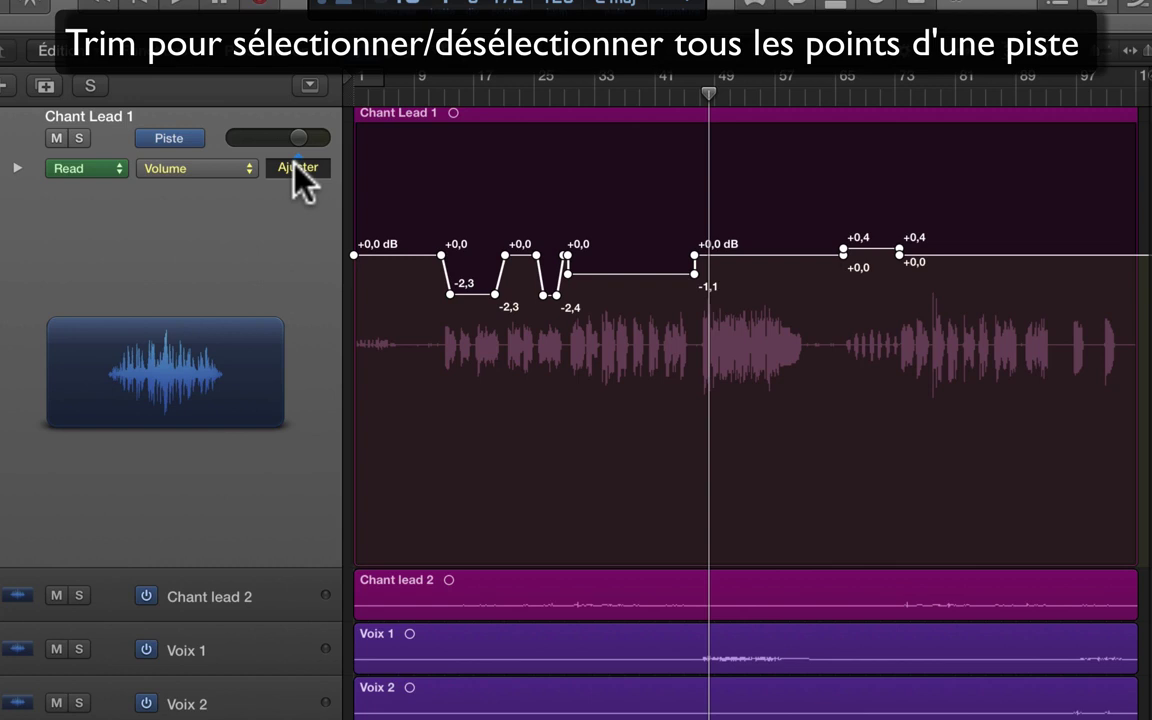
{"action": "left_click_drag", "start_coordinate": [295, 164], "coordinate": [319, 211]}
{"action": "left_click", "coordinate": [295, 167]}
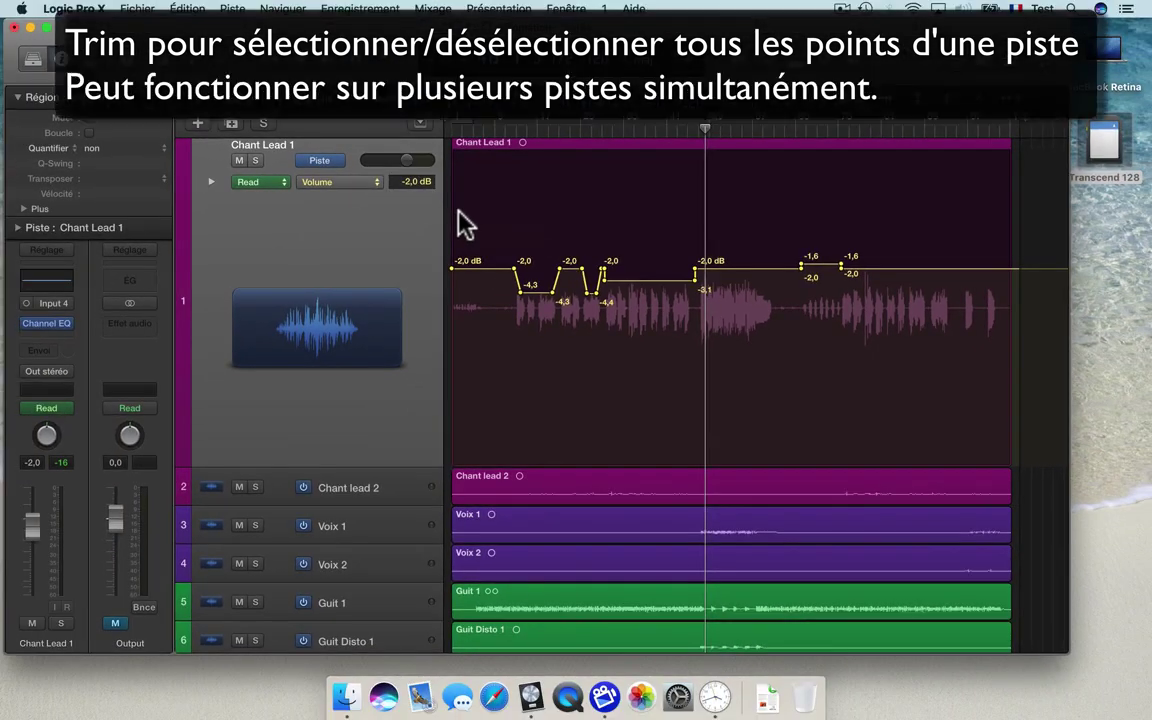
Show automation on all tracks and draw a zigzag of volume points on Chant lead 2 between about +1.6 and -10.4 dB.
{"action": "key", "text": "ctrl+z"}
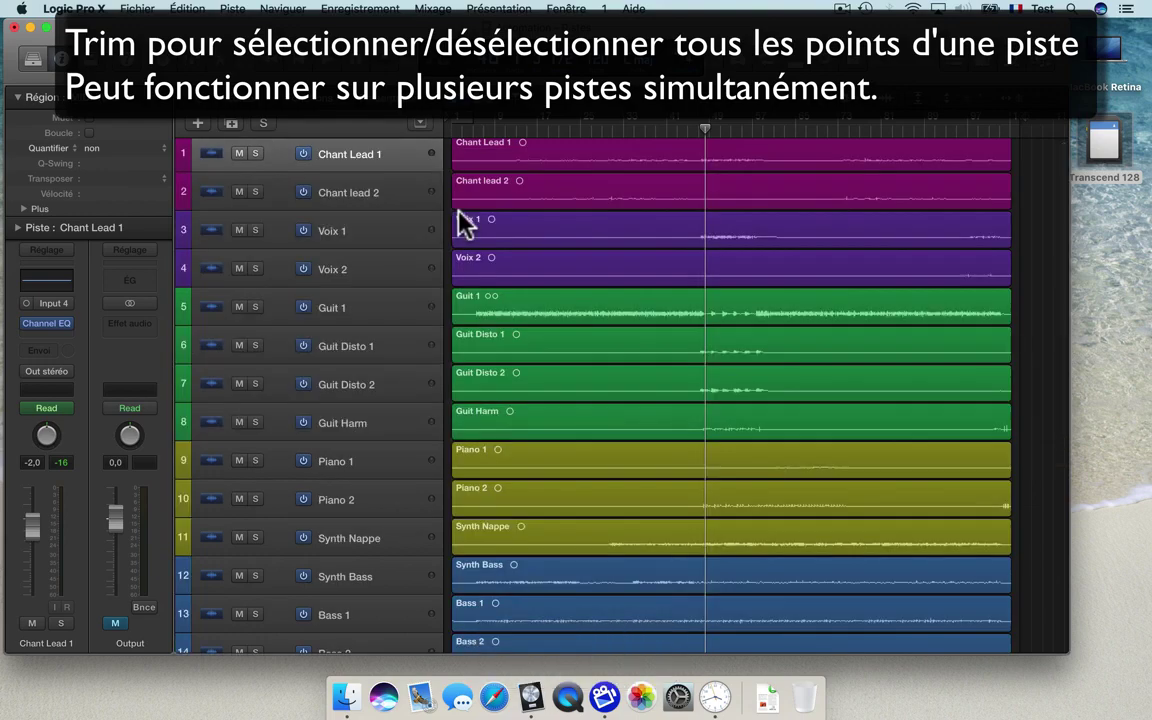
{"action": "key", "text": "a"}
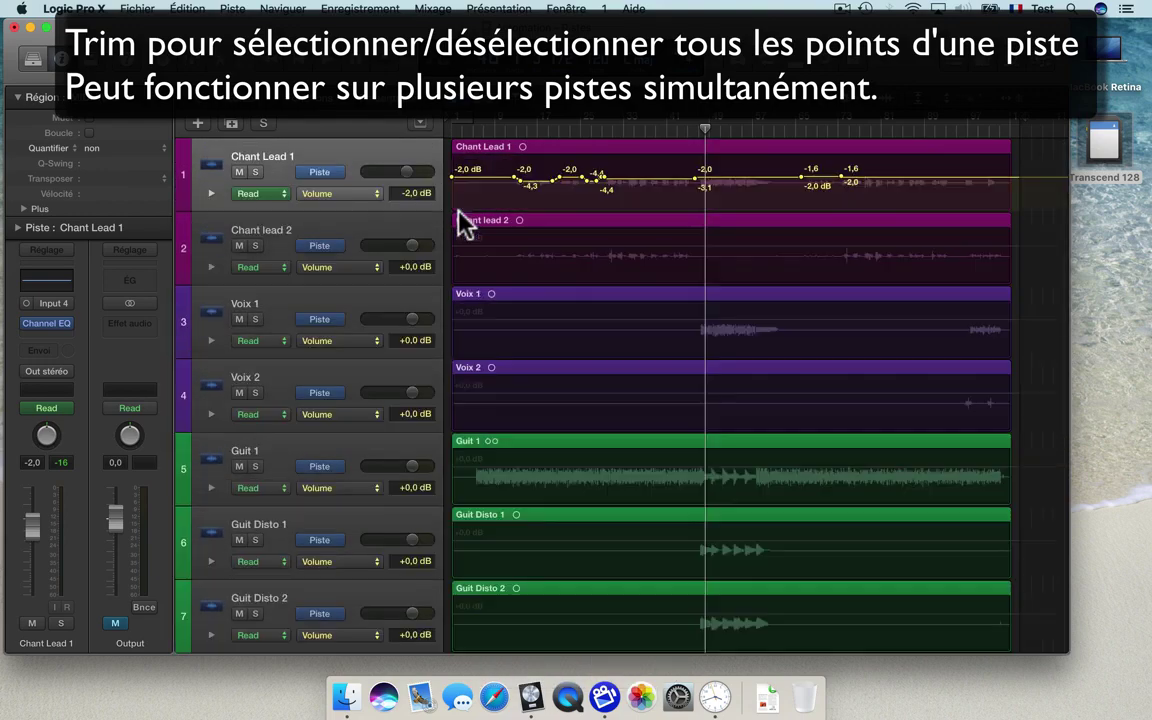
{"action": "left_click", "coordinate": [496, 259]}
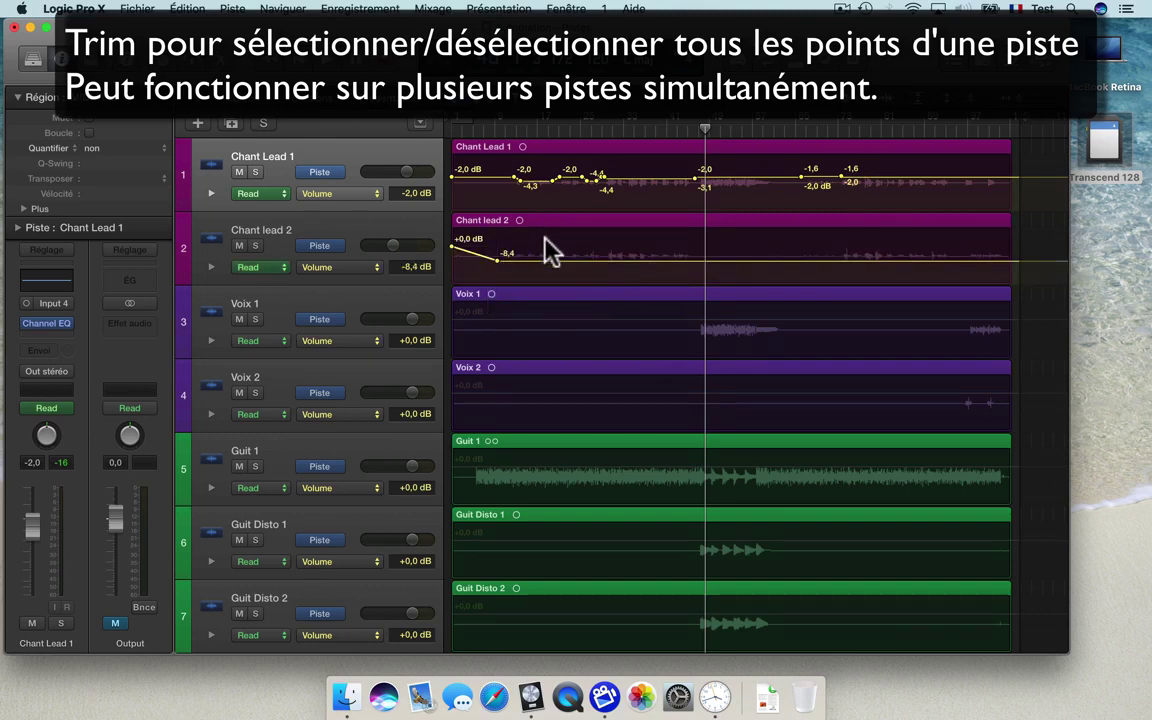
{"action": "left_click", "coordinate": [546, 241]}
{"action": "left_click", "coordinate": [573, 258]}
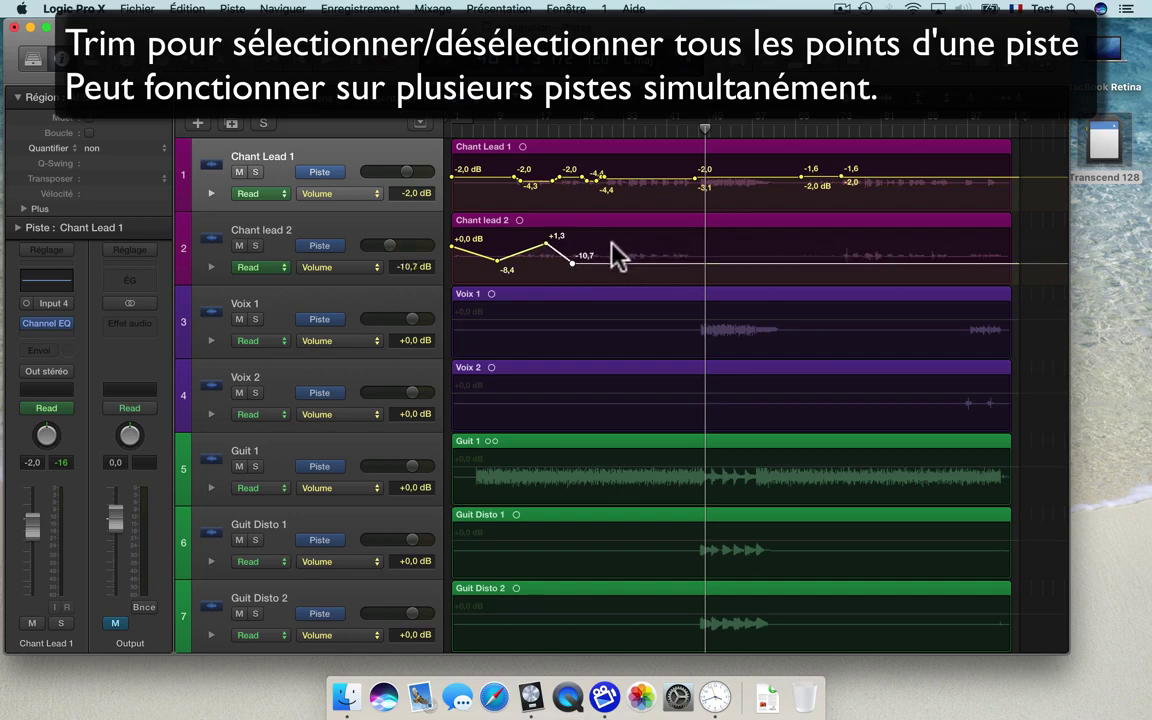
{"action": "left_click", "coordinate": [608, 245]}
{"action": "left_click", "coordinate": [640, 262]}
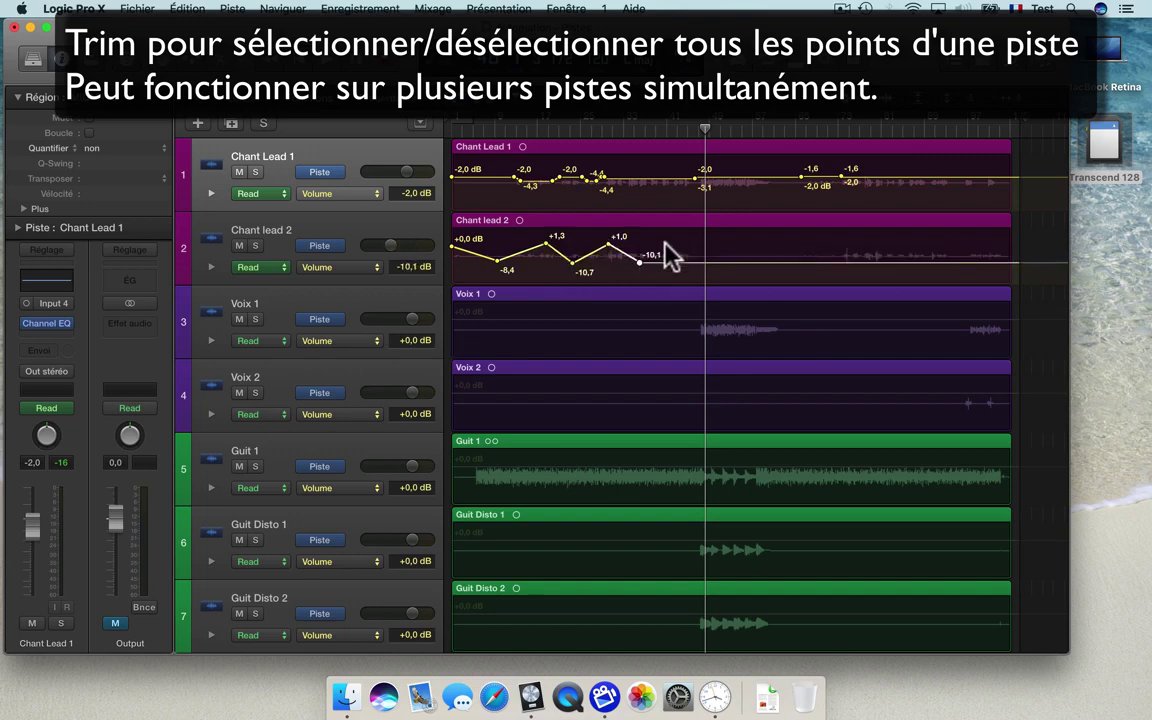
{"action": "left_click", "coordinate": [668, 246]}
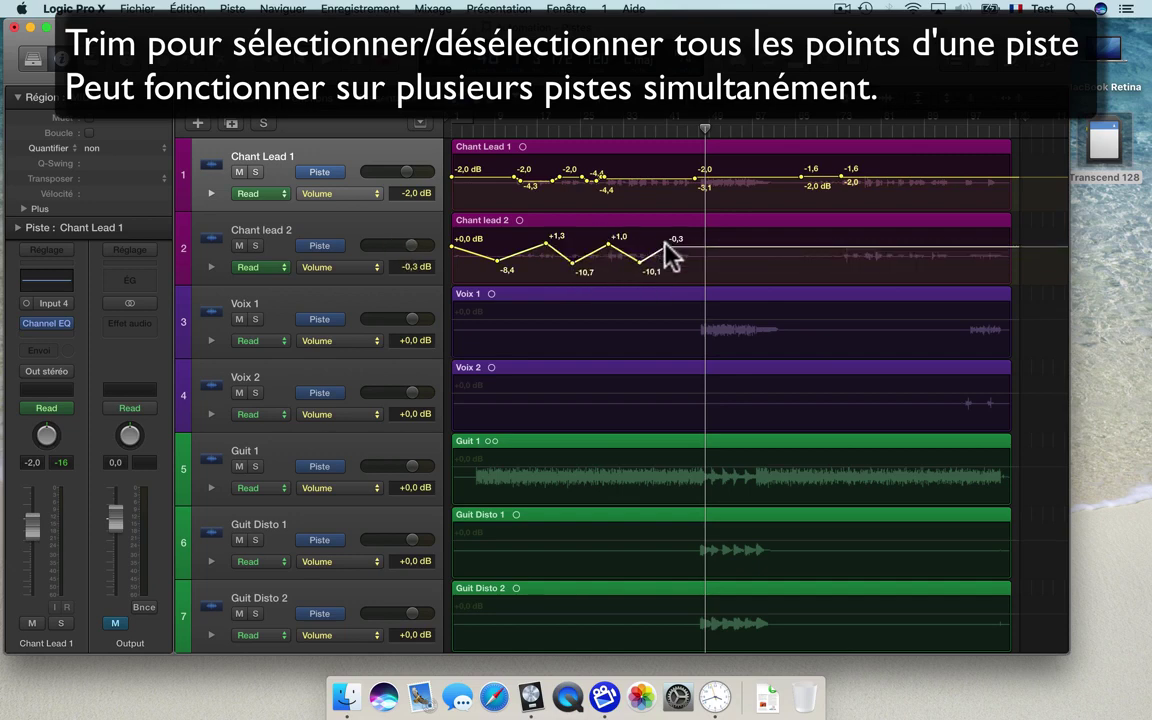
{"action": "left_click_drag", "start_coordinate": [665, 243], "coordinate": [665, 240]}
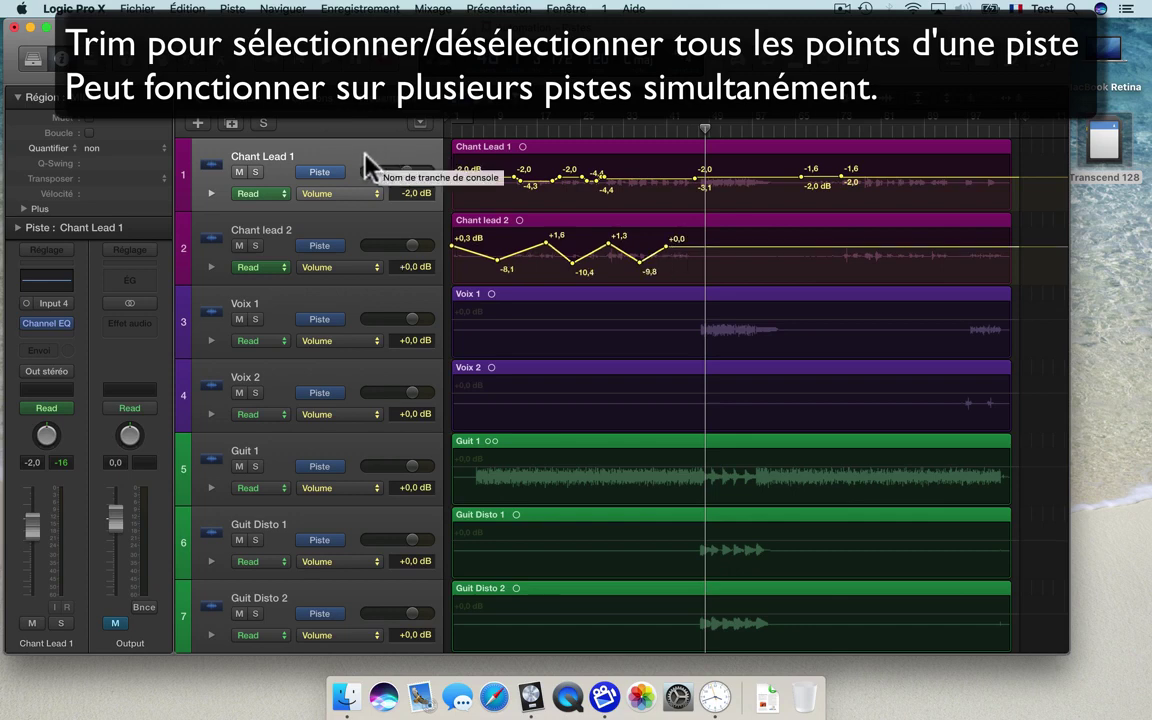
Select the Chant Lead 1 and Chant lead 2 tracks and lower all their volume points together by 0.3 dB.
{"action": "left_click", "coordinate": [330, 225], "text": "shift"}
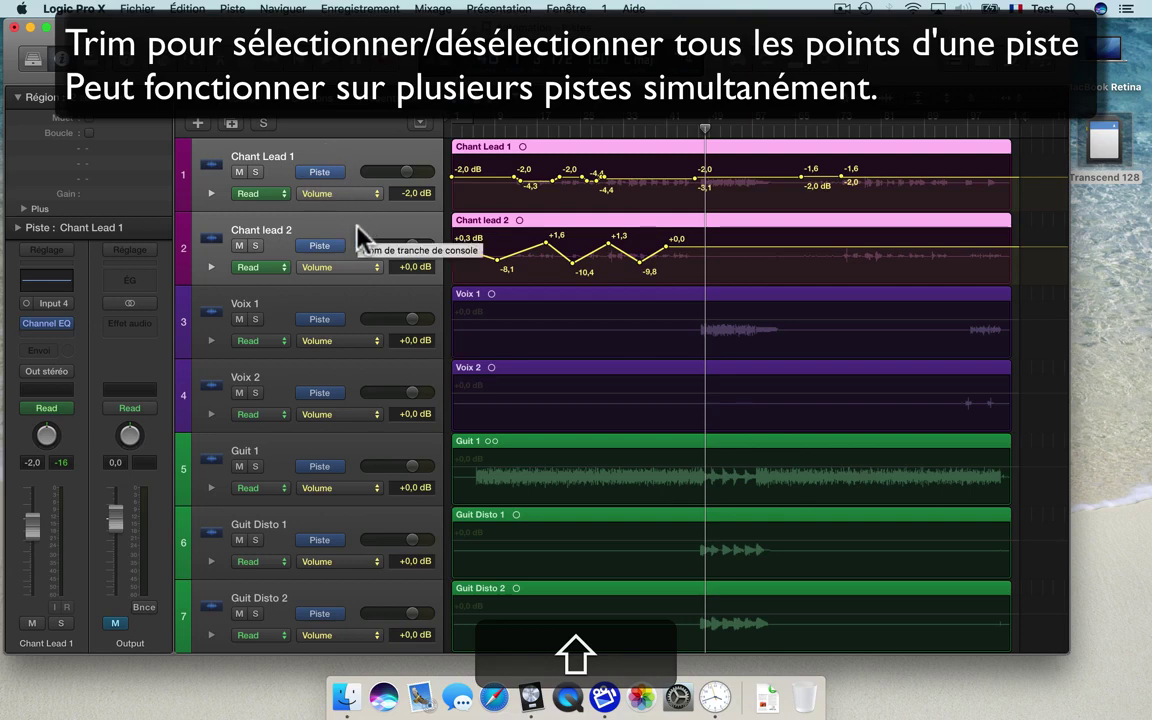
{"action": "left_click", "coordinate": [376, 298], "text": "shift"}
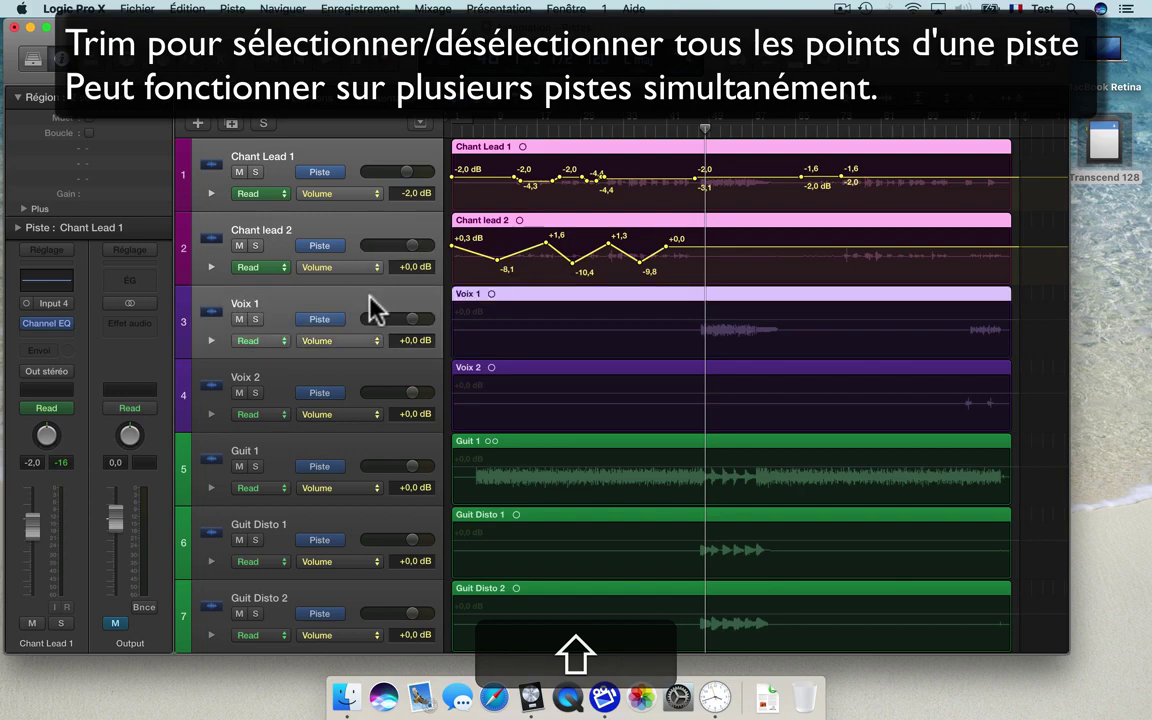
{"action": "left_click", "coordinate": [372, 305], "text": "shift"}
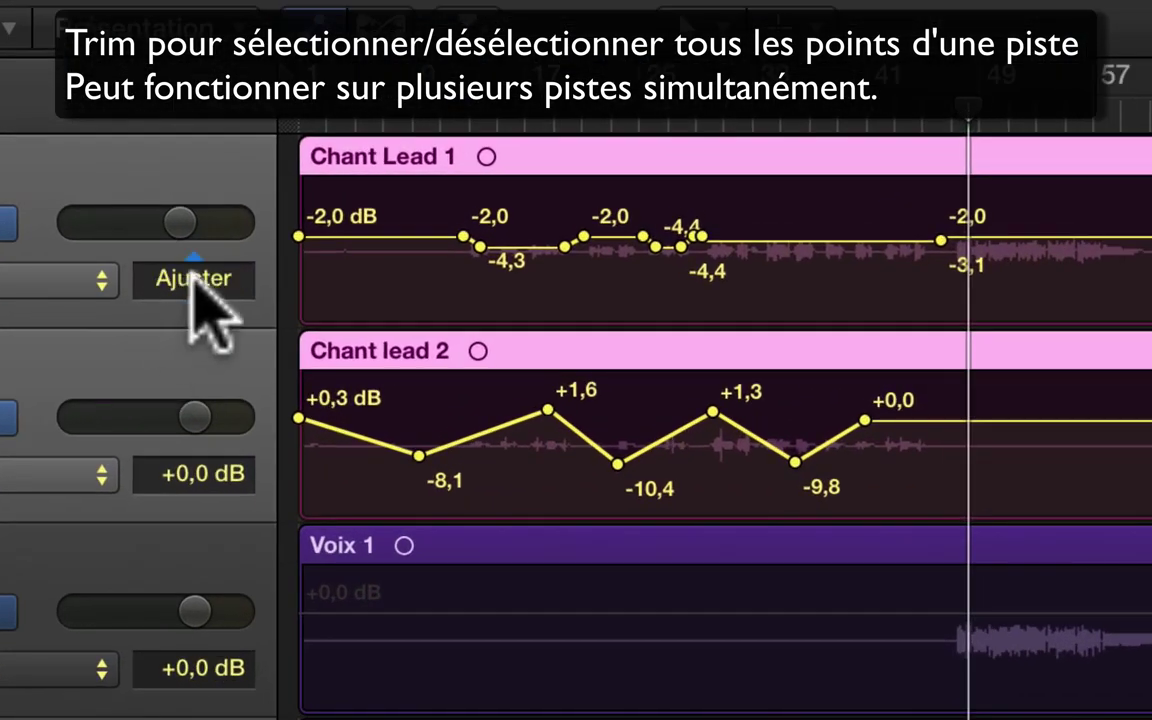
{"action": "left_click", "coordinate": [192, 272]}
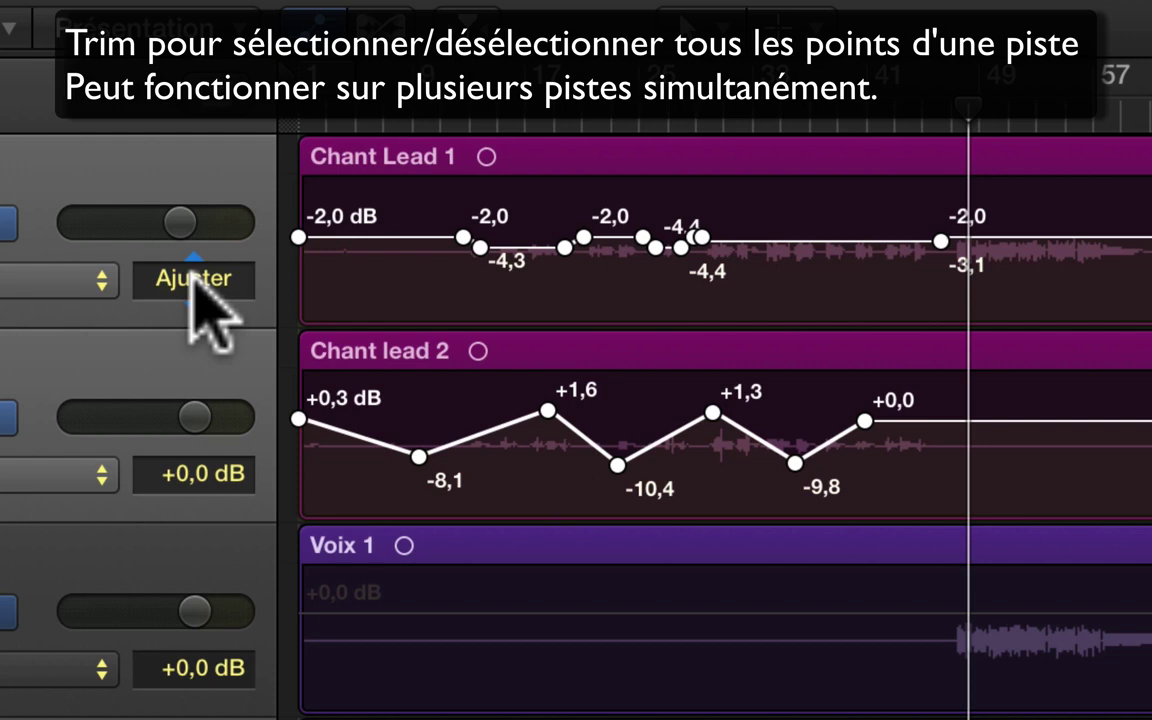
{"action": "mouse_move", "coordinate": [192, 272]}
{"action": "left_mouse_down"}
{"action": "mouse_move", "coordinate": [200, 382]}
{"action": "mouse_move", "coordinate": [189, 272]}
{"action": "mouse_move", "coordinate": [211, 388]}
{"action": "mouse_move", "coordinate": [199, 292]}
{"action": "left_mouse_up"}
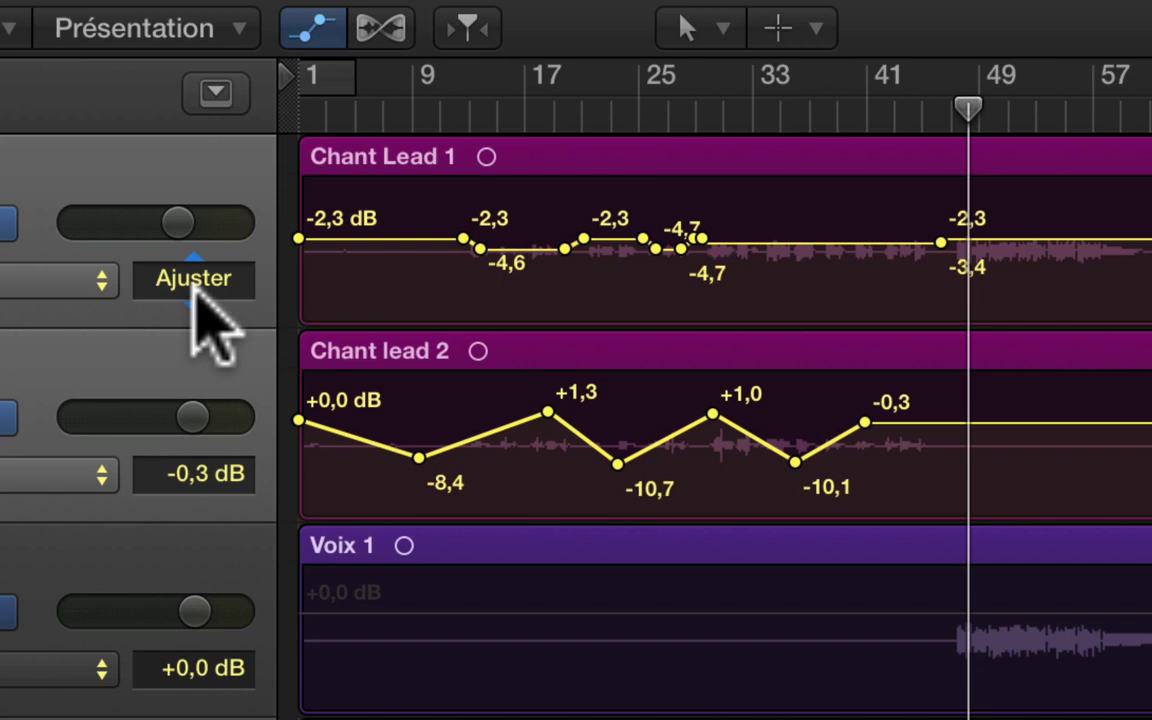
Enlarge only the Chant Lead 1 track, keeping enough room to see Chant lead 2 and Voix 1 below.
{"action": "left_click", "coordinate": [131, 172]}
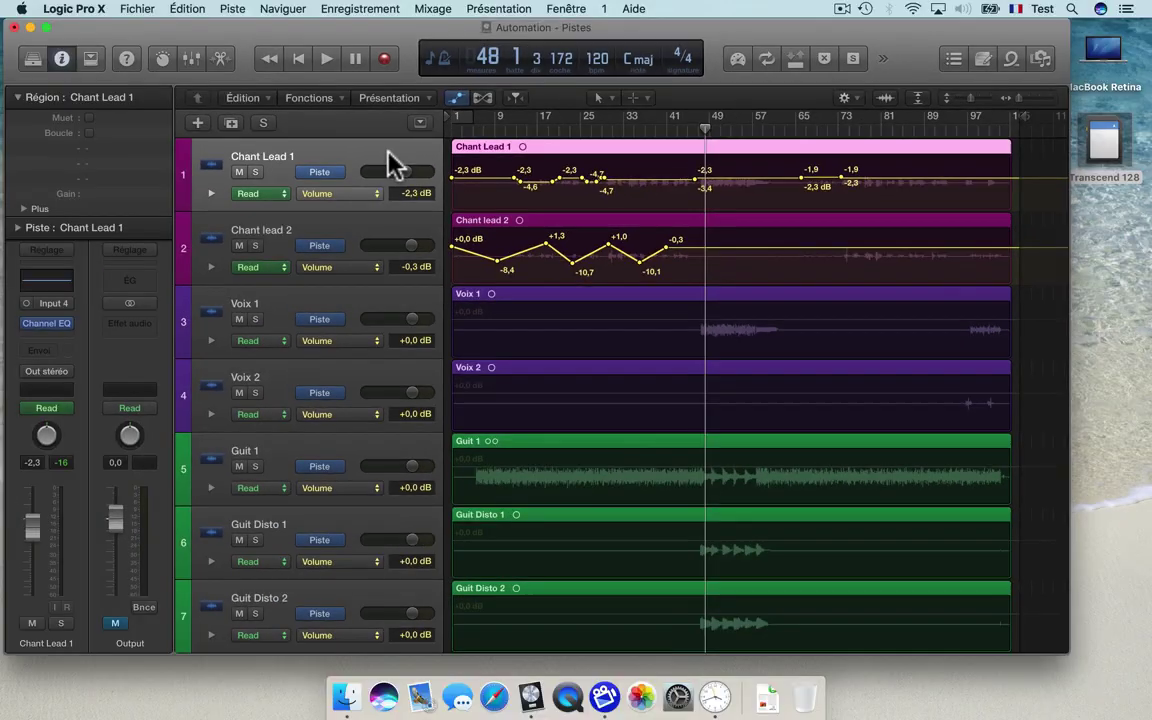
{"action": "key", "text": "ctrl"}
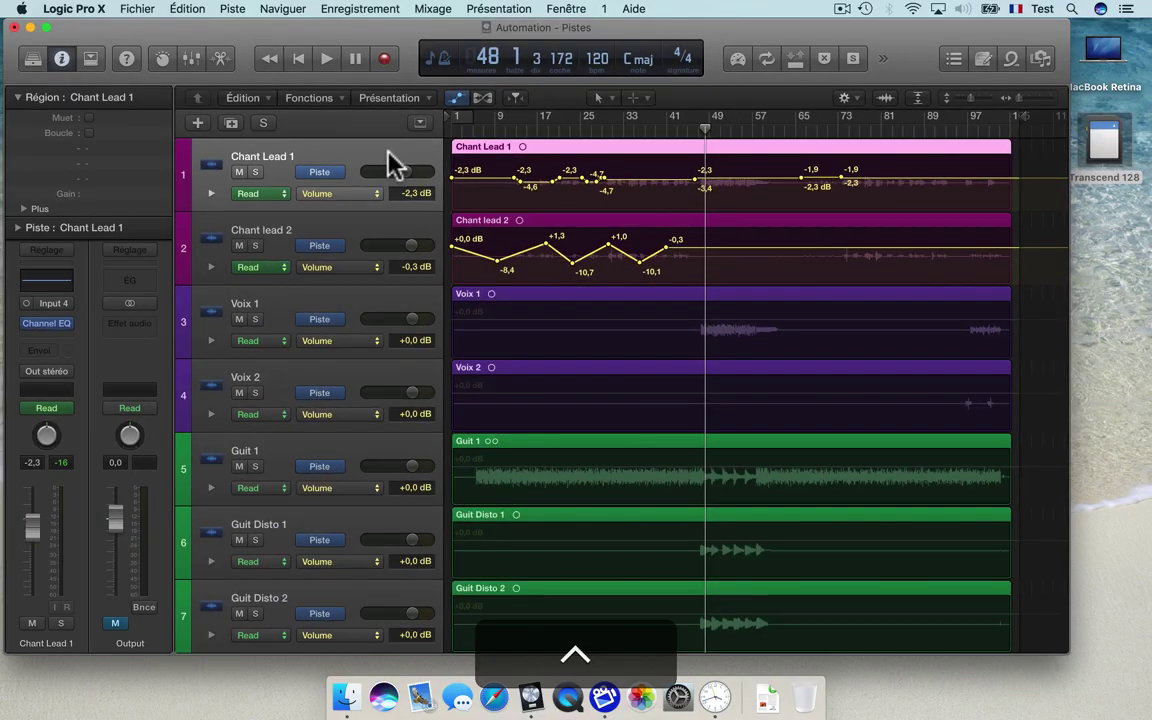
{"action": "key", "text": "ctrl+z"}
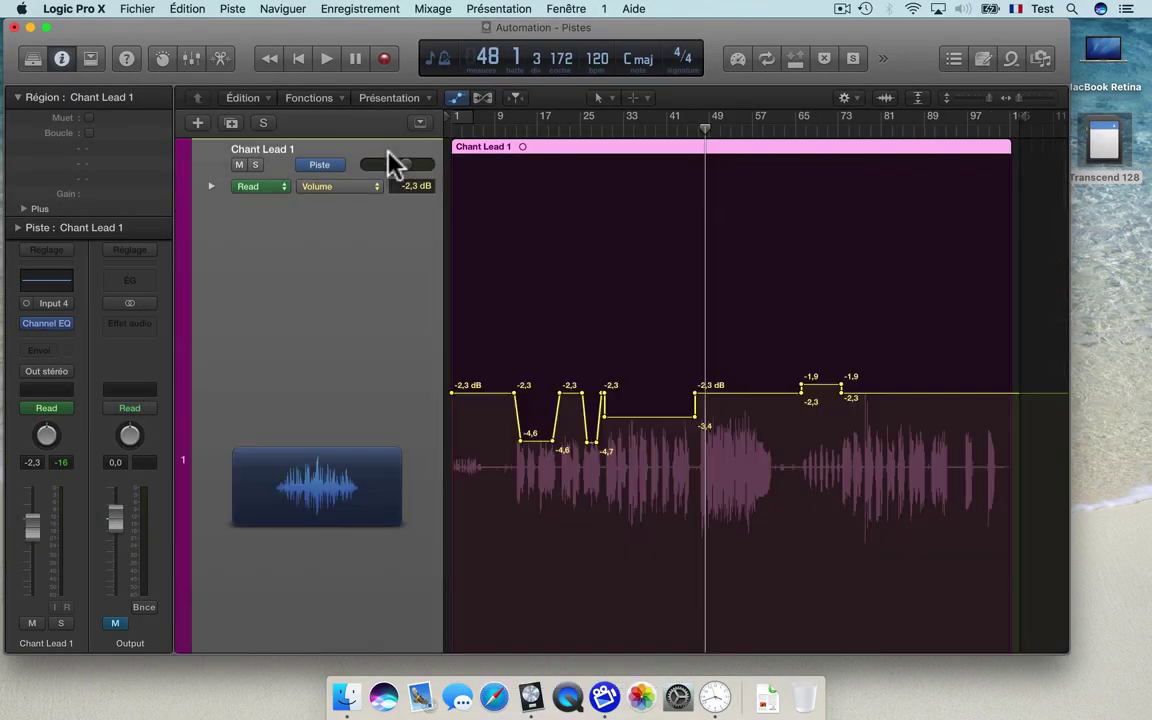
{"action": "key", "text": "super+Up"}
{"action": "key", "text": "super+Up"}
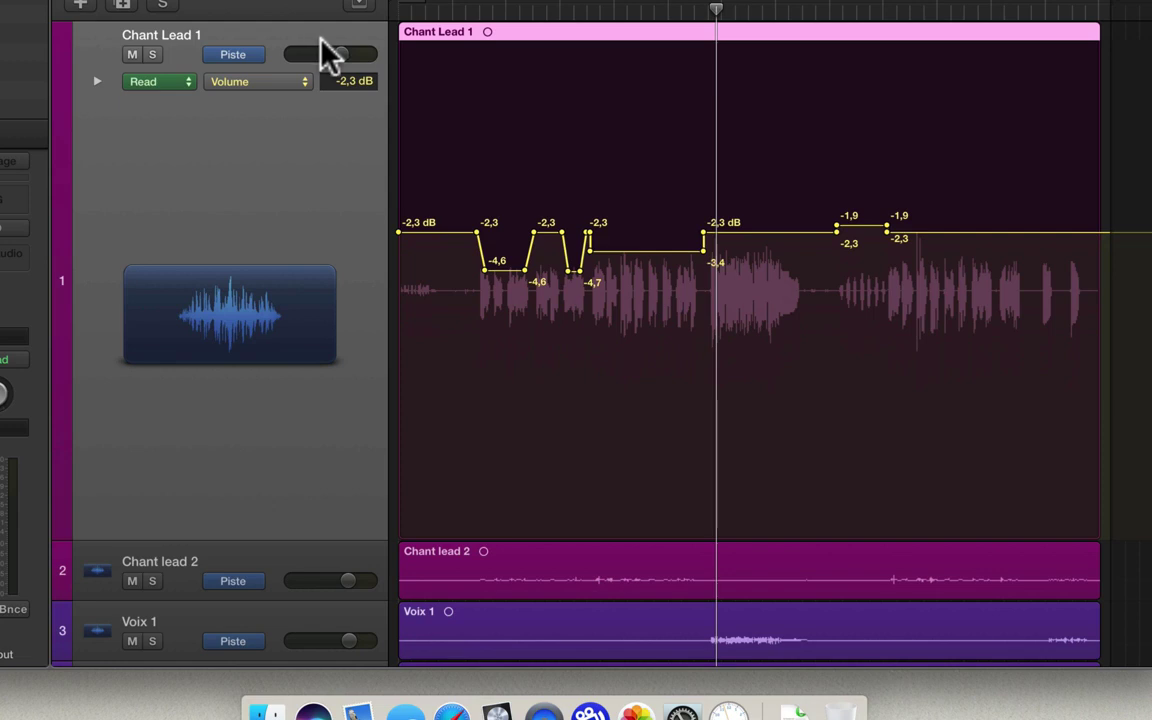
Select the volume point before the second lowered section with all following points and move them slightly later.
{"action": "left_click", "coordinate": [560, 228]}
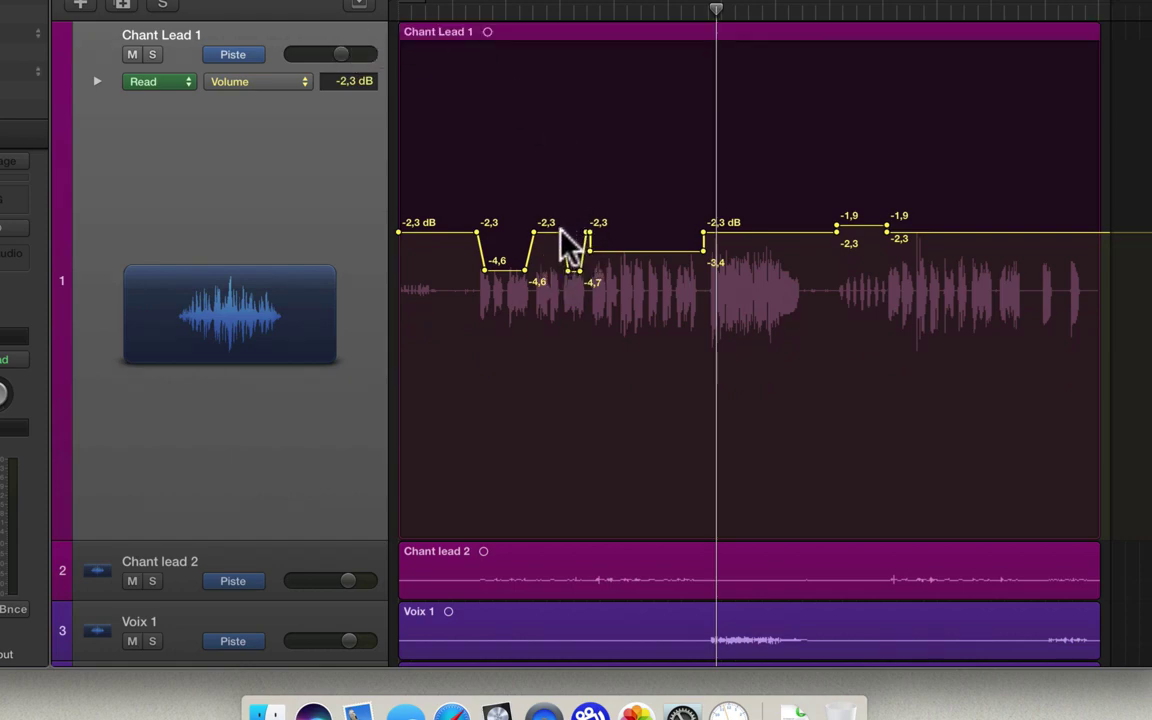
{"action": "key", "text": "alt"}
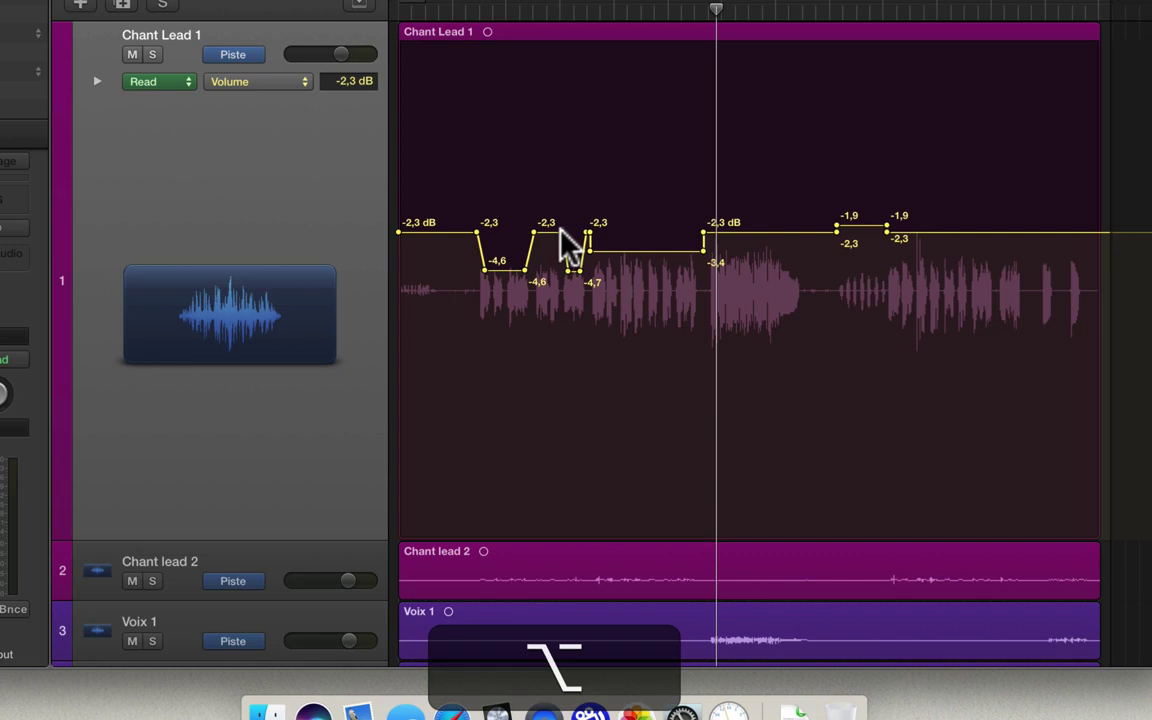
{"action": "mouse_move", "coordinate": [560, 228]}
{"action": "left_mouse_down"}
{"action": "mouse_move", "coordinate": [583, 229]}
{"action": "mouse_move", "coordinate": [573, 230]}
{"action": "left_mouse_up"}
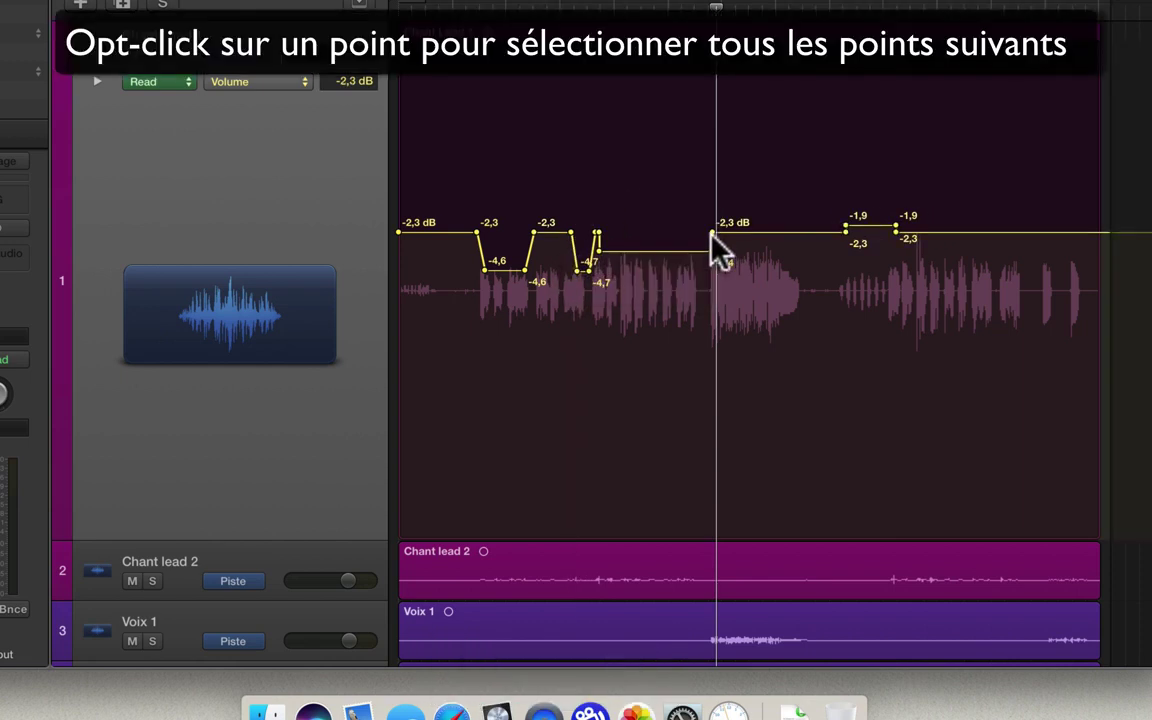
Move the raised -1.9 dB section and its following points earlier to about bar 62, and select every volume point on Chant Lead 1.
{"action": "key", "text": "alt"}
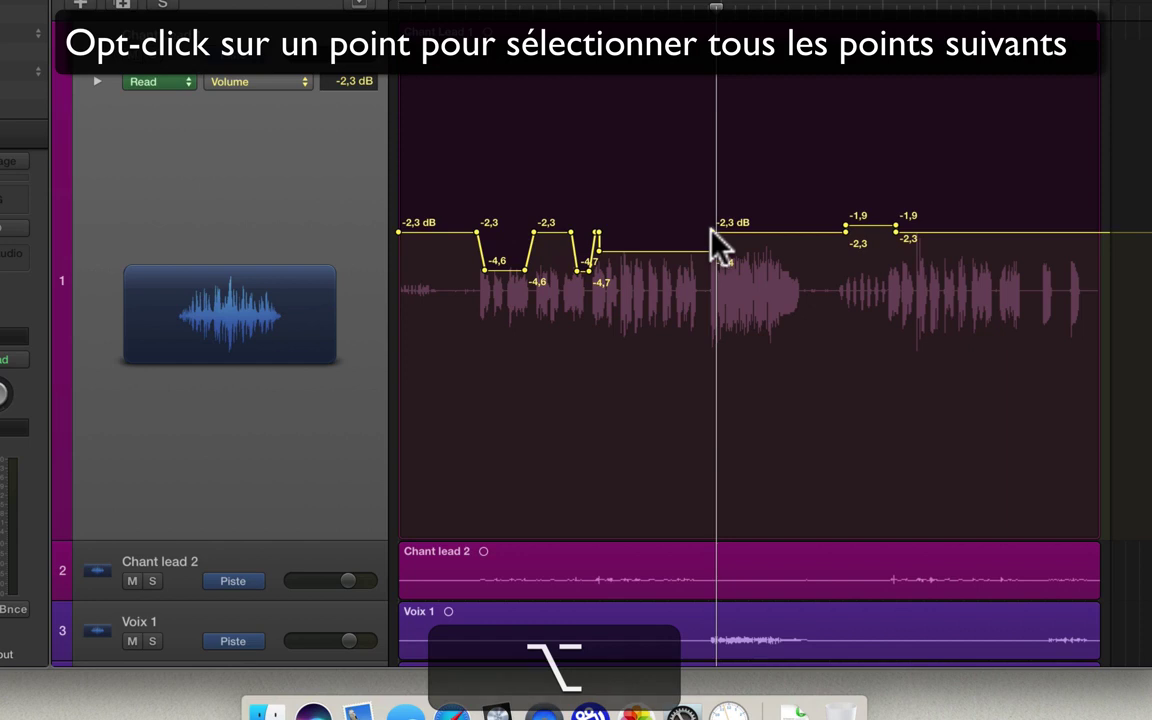
{"action": "left_click", "coordinate": [712, 231], "text": "alt"}
{"action": "left_click_drag", "start_coordinate": [711, 231], "coordinate": [680, 228]}
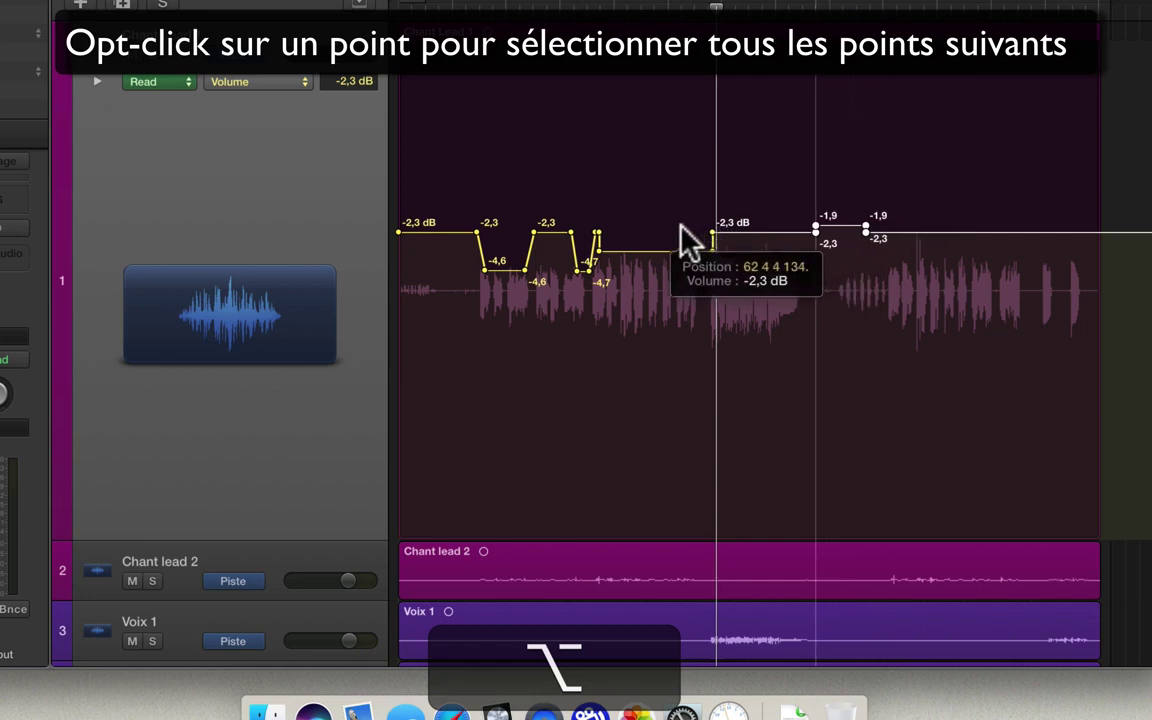
{"action": "left_click_drag", "start_coordinate": [680, 240], "coordinate": [680, 240]}
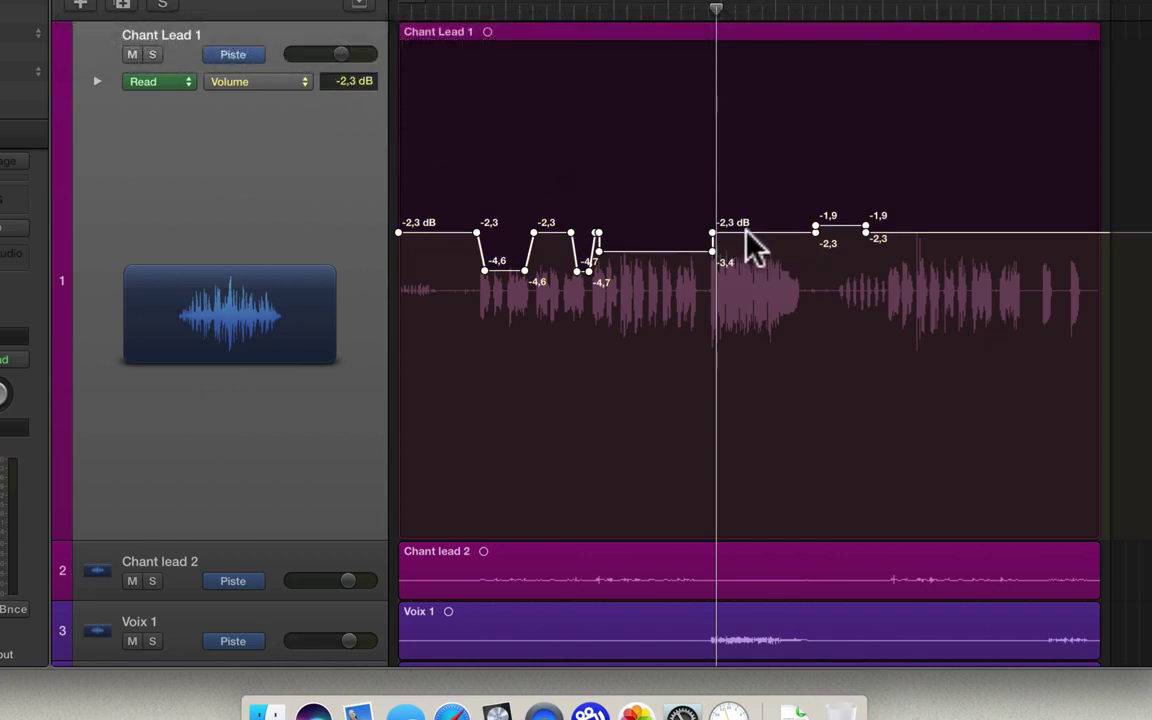
{"action": "mouse_move", "coordinate": [757, 247]}
{"action": "left_mouse_down"}
{"action": "mouse_move", "coordinate": [780, 243]}
{"action": "mouse_move", "coordinate": [752, 232]}
{"action": "left_mouse_up"}
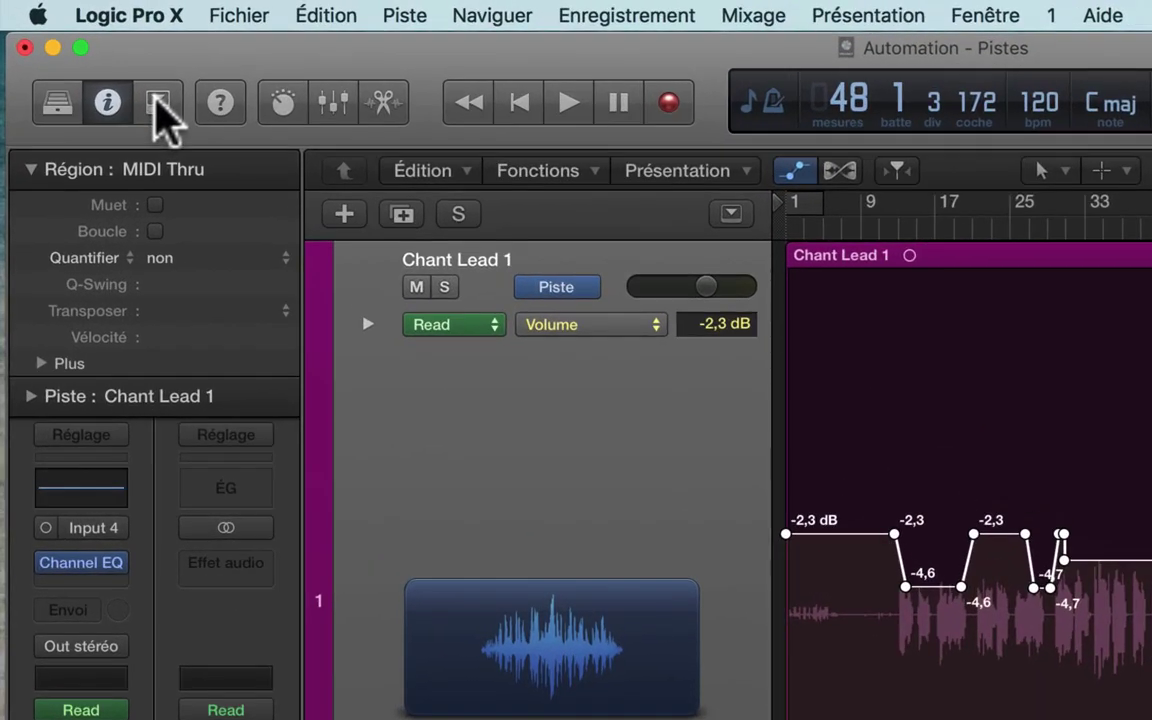
Show the toolbar below the control bar, hide it, and reveal it again.
{"action": "left_click", "coordinate": [90, 58]}
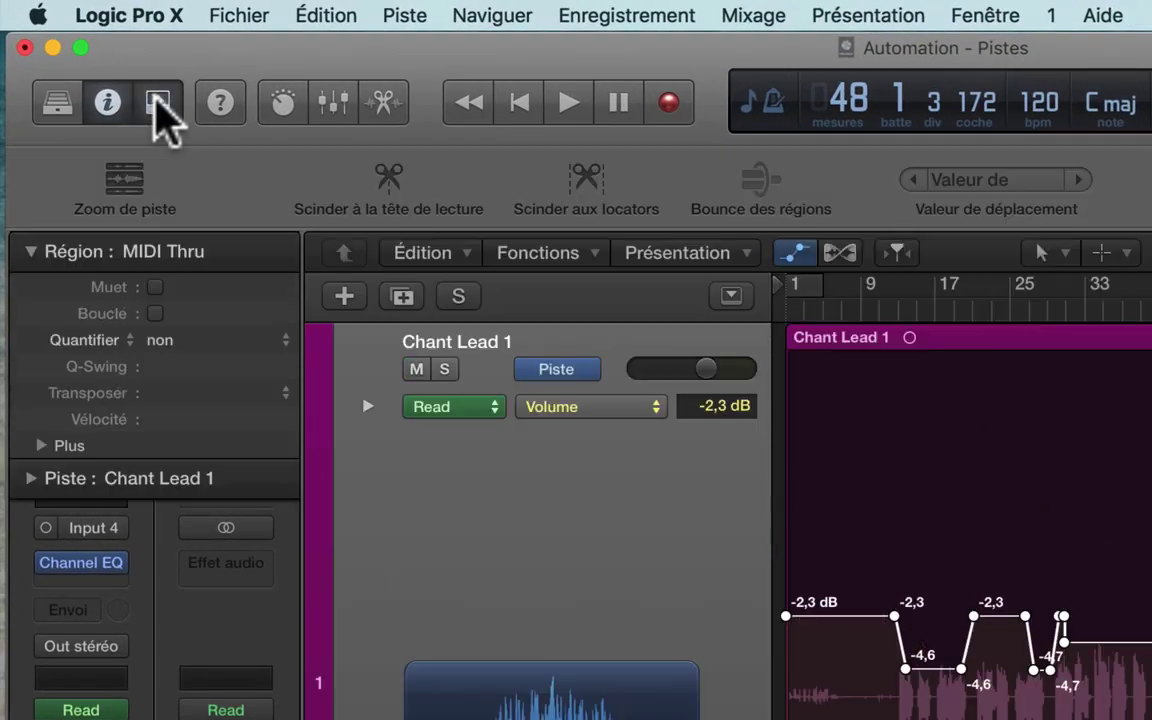
{"action": "left_click", "coordinate": [157, 103]}
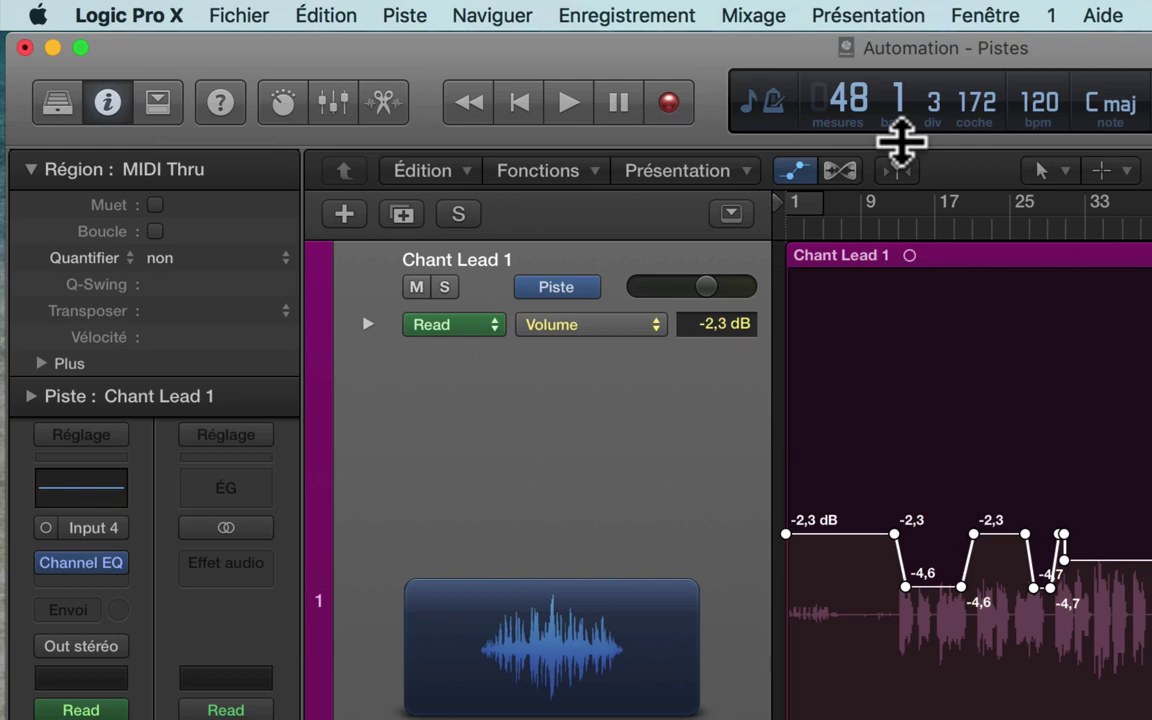
{"action": "left_click_drag", "start_coordinate": [900, 143], "coordinate": [910, 243]}
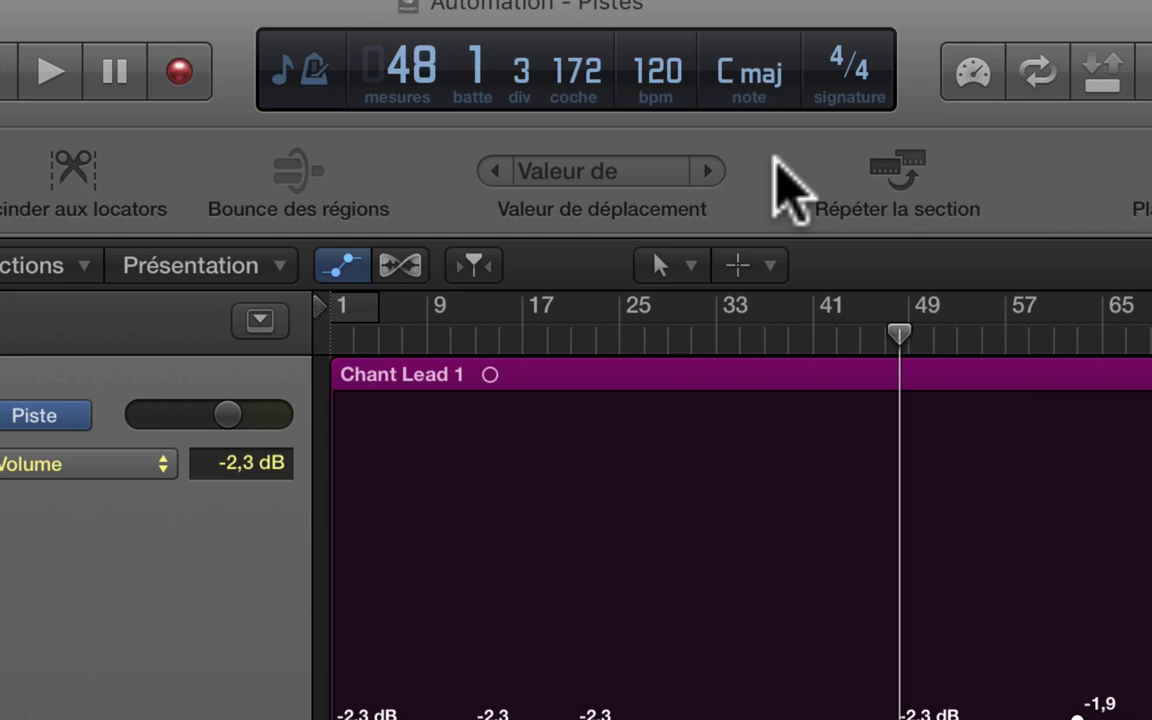
Remove the Déplacer légèrement control from the toolbar, add it back, and confirm the toolbar customization.
{"action": "right_click", "coordinate": [775, 160]}
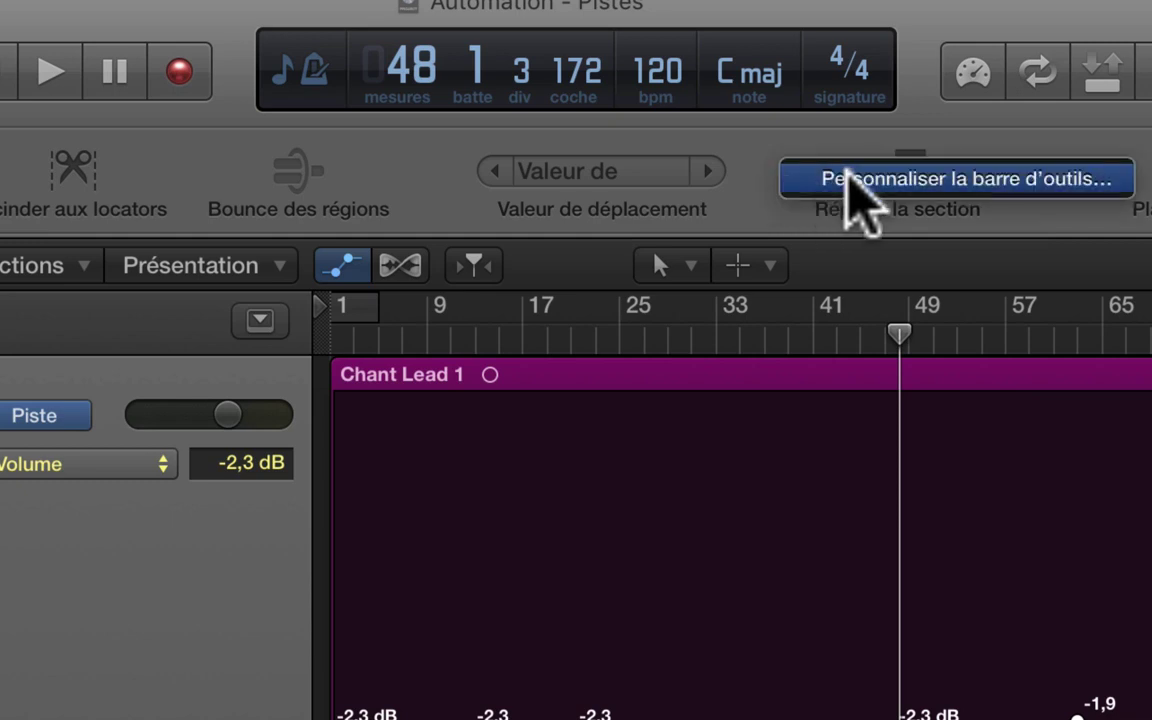
{"action": "left_click", "coordinate": [847, 175]}
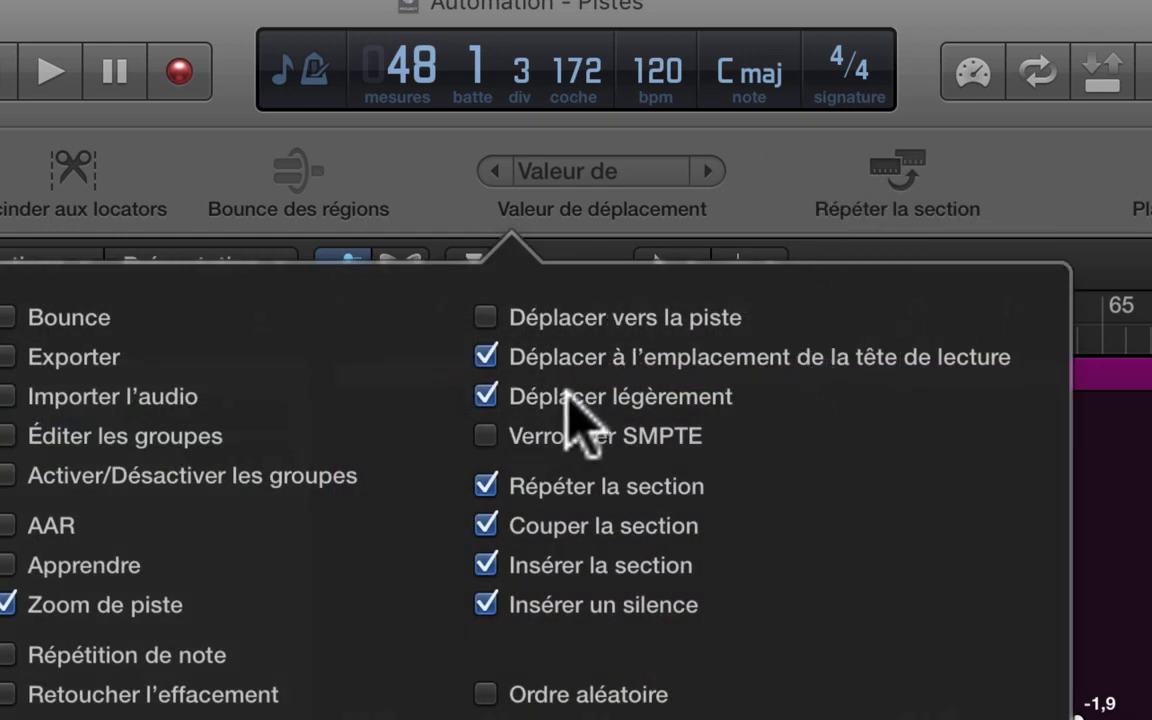
{"action": "left_click", "coordinate": [486, 397]}
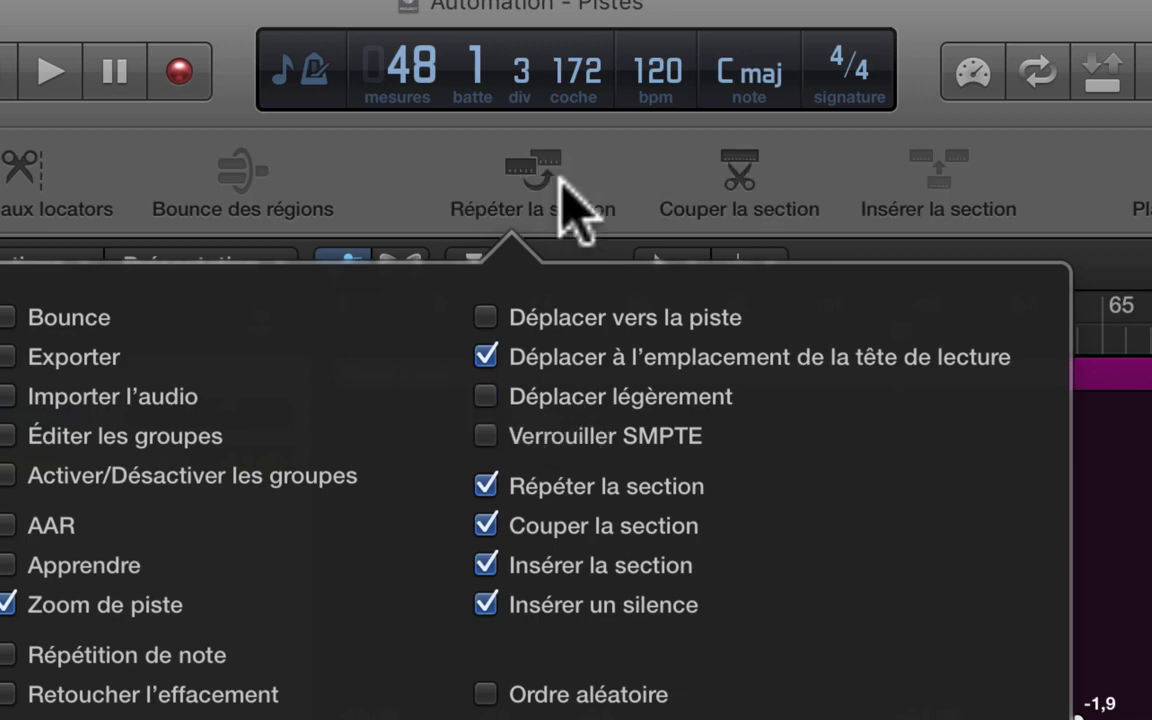
{"action": "left_click", "coordinate": [486, 397]}
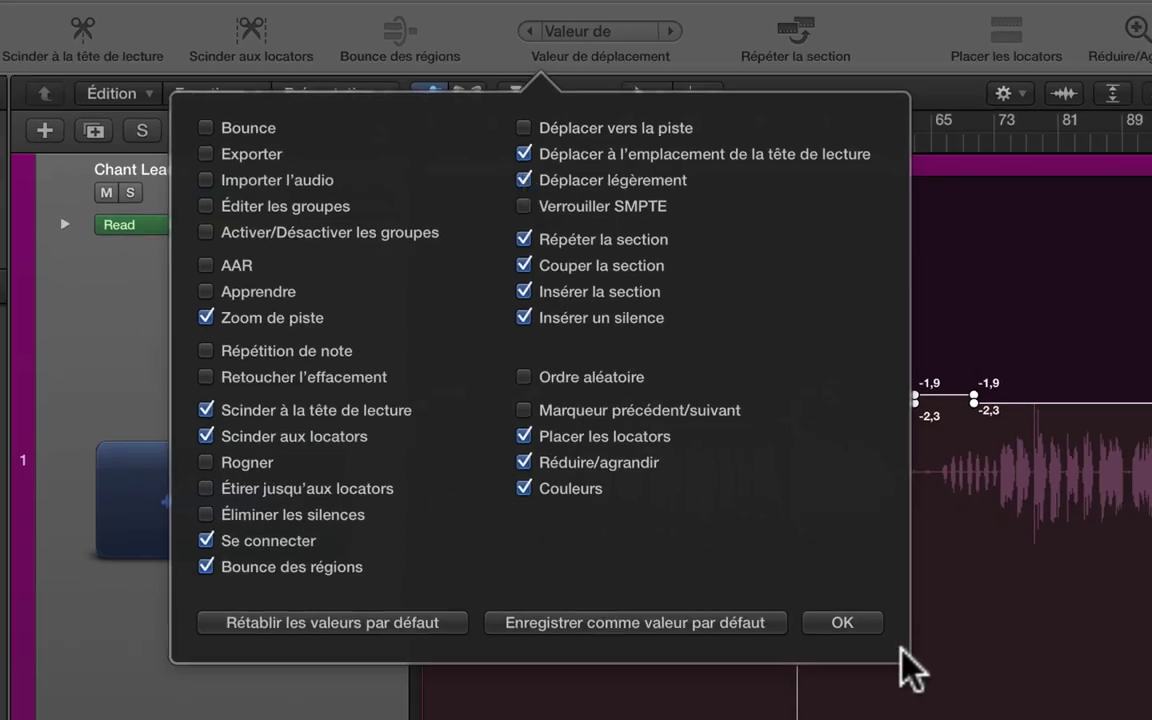
{"action": "left_click", "coordinate": [836, 624]}
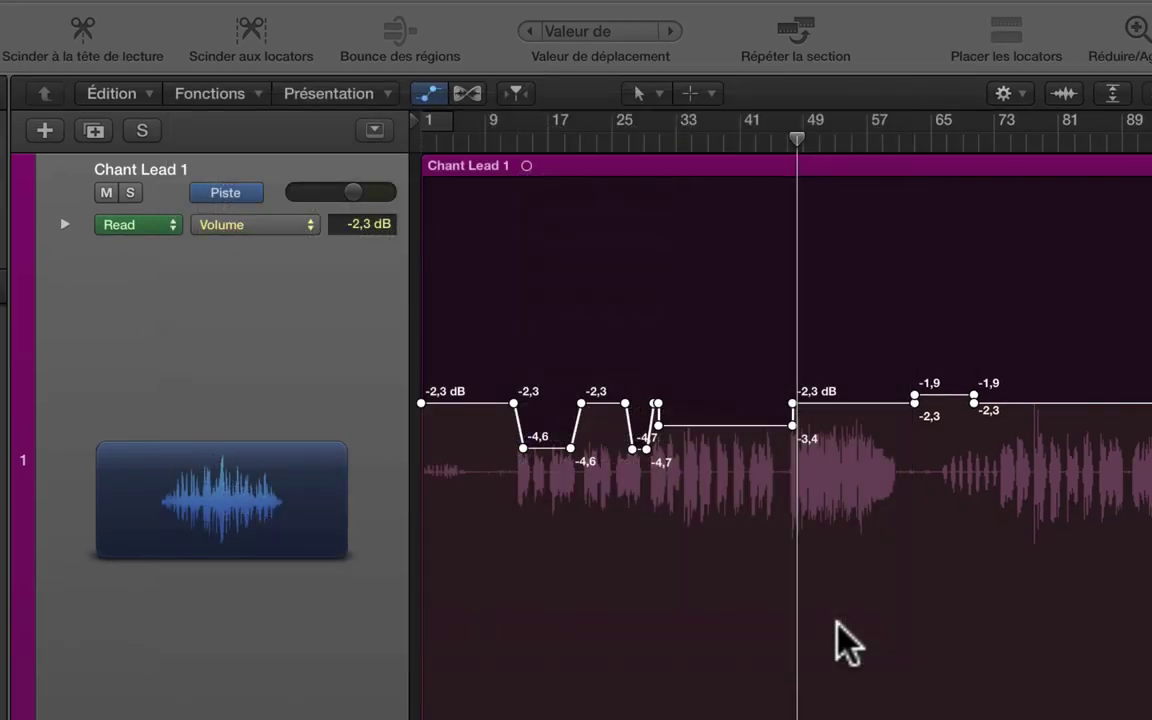
Set the nudge value to 1/8 Note and nudge the Chant Lead 1 volume points between about bars 20 and 31 later.
{"action": "left_click", "coordinate": [605, 31]}
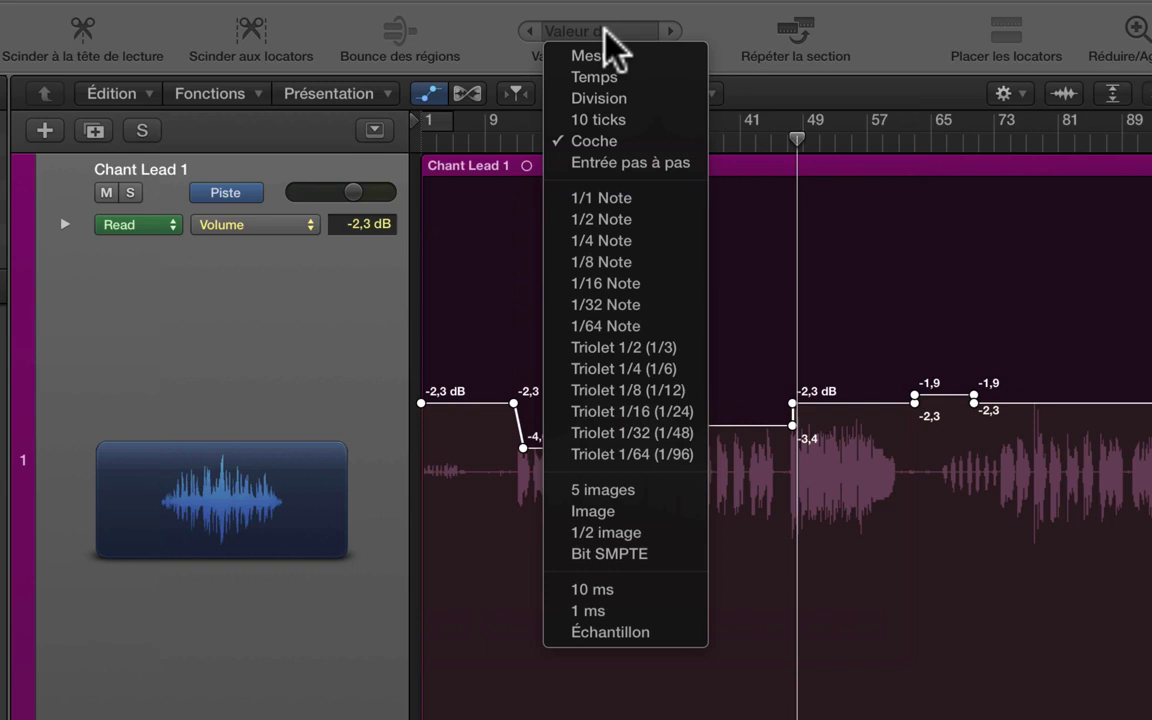
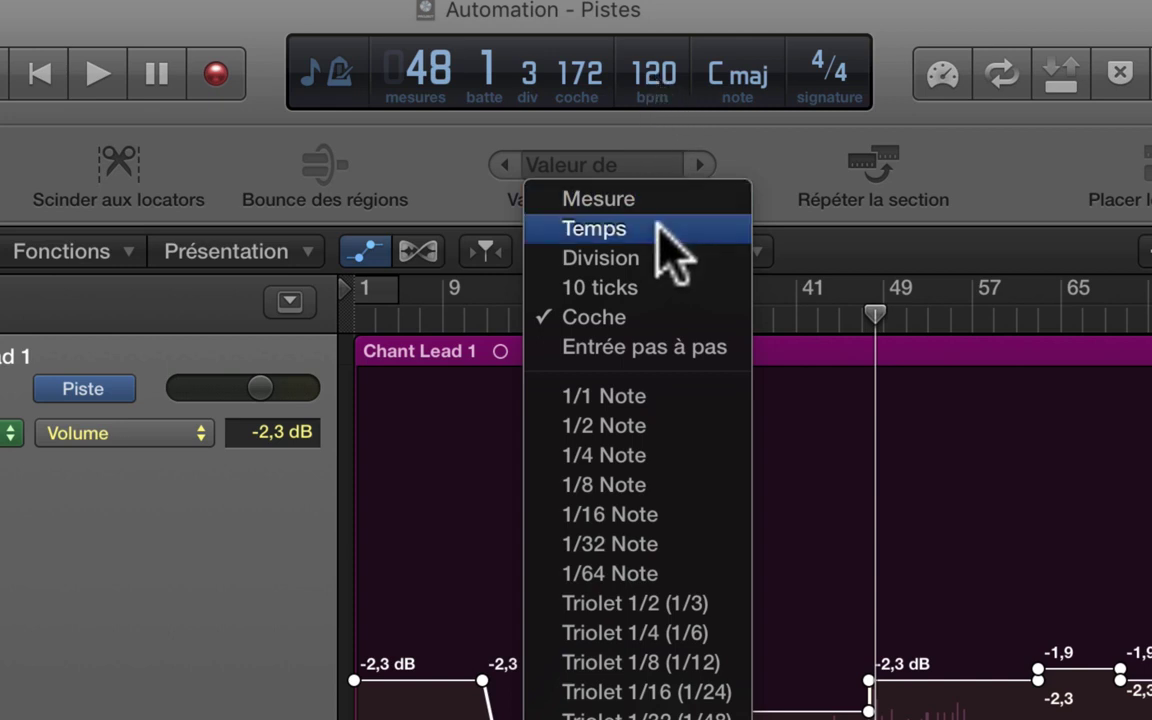
{"action": "left_click", "coordinate": [646, 484]}
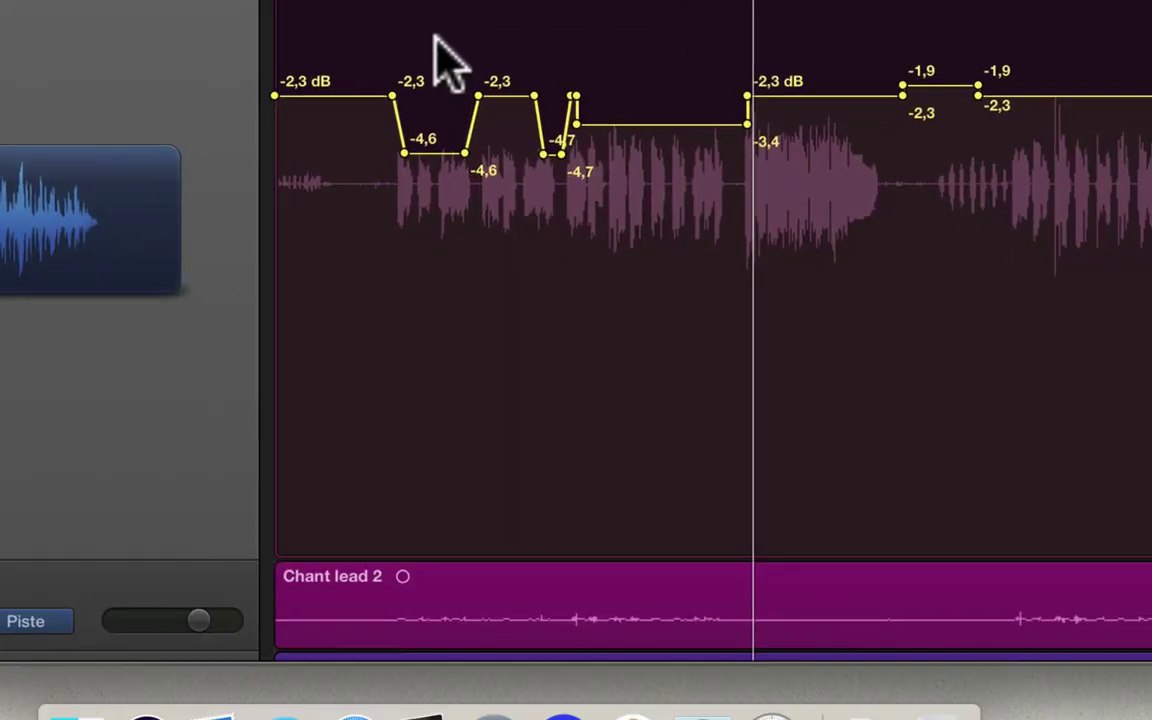
{"action": "left_click_drag", "start_coordinate": [437, 42], "coordinate": [601, 205]}
{"action": "key", "text": "alt"}
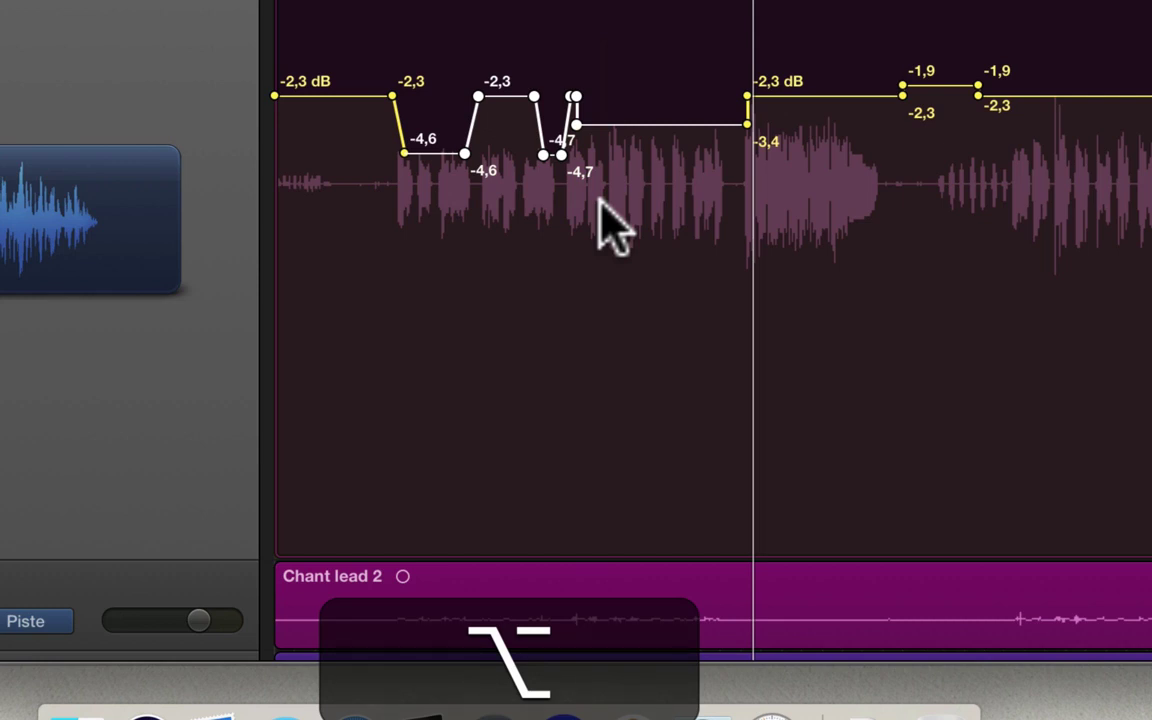
{"action": "key", "text": "alt+Right"}
{"action": "key", "text": "alt+Right"}
{"action": "key", "text": "alt+Right"}
{"action": "key", "text": "alt+Right"}
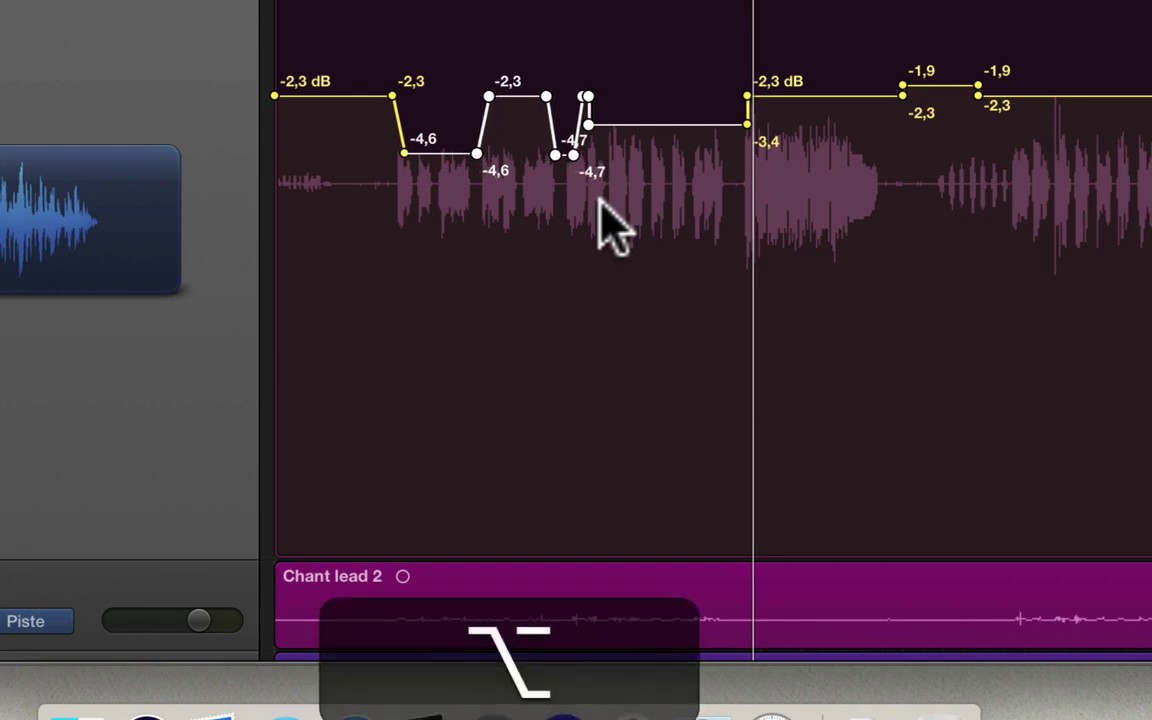
{"action": "key", "text": "alt+Right"}
Nudge the selected Chant Lead 1 points earlier and later again, keeping the 1/8 Note nudge value.
{"action": "key", "text": "alt+Left"}
{"action": "key", "text": "alt+Left"}
{"action": "key", "text": "alt+Left"}
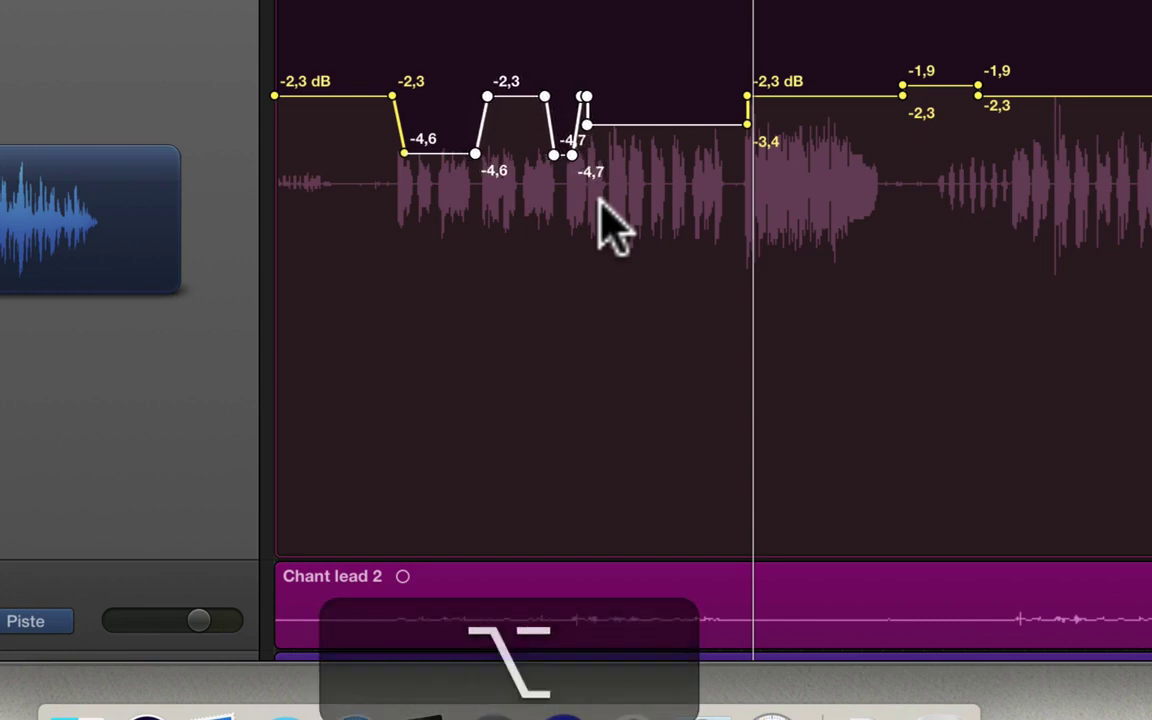
{"action": "key", "text": "alt+Right"}
{"action": "key", "text": "alt+Right"}
{"action": "key", "text": "alt+Right"}
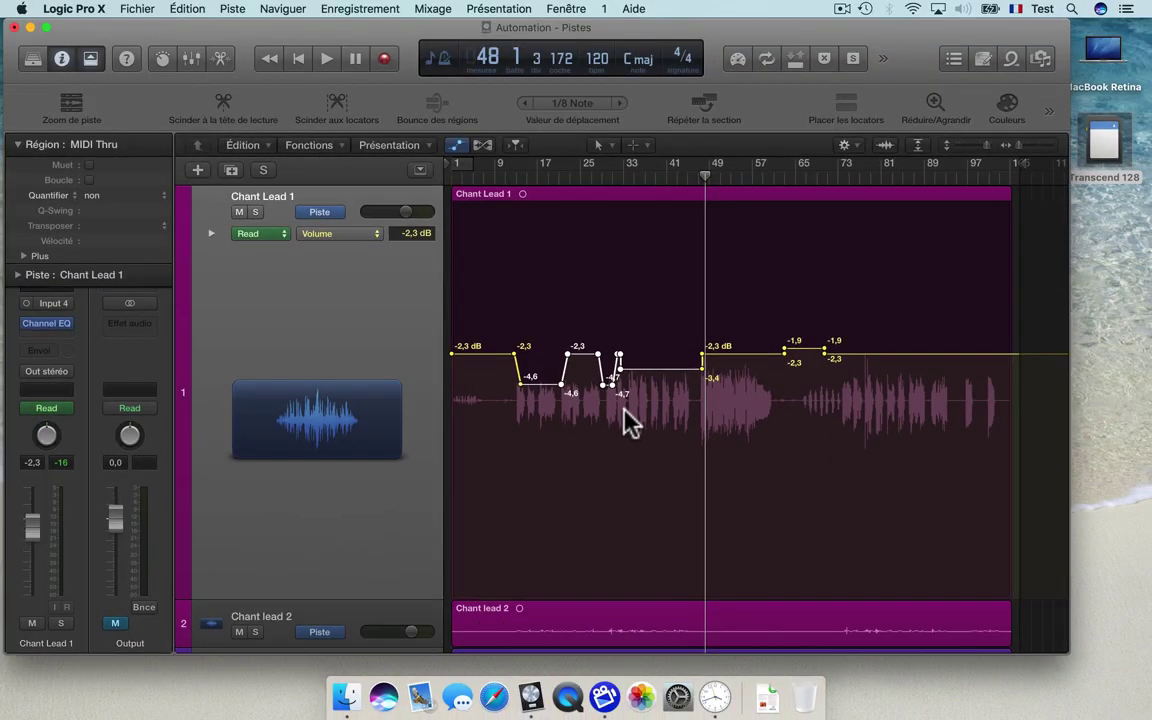
{"action": "left_click", "coordinate": [585, 104]}
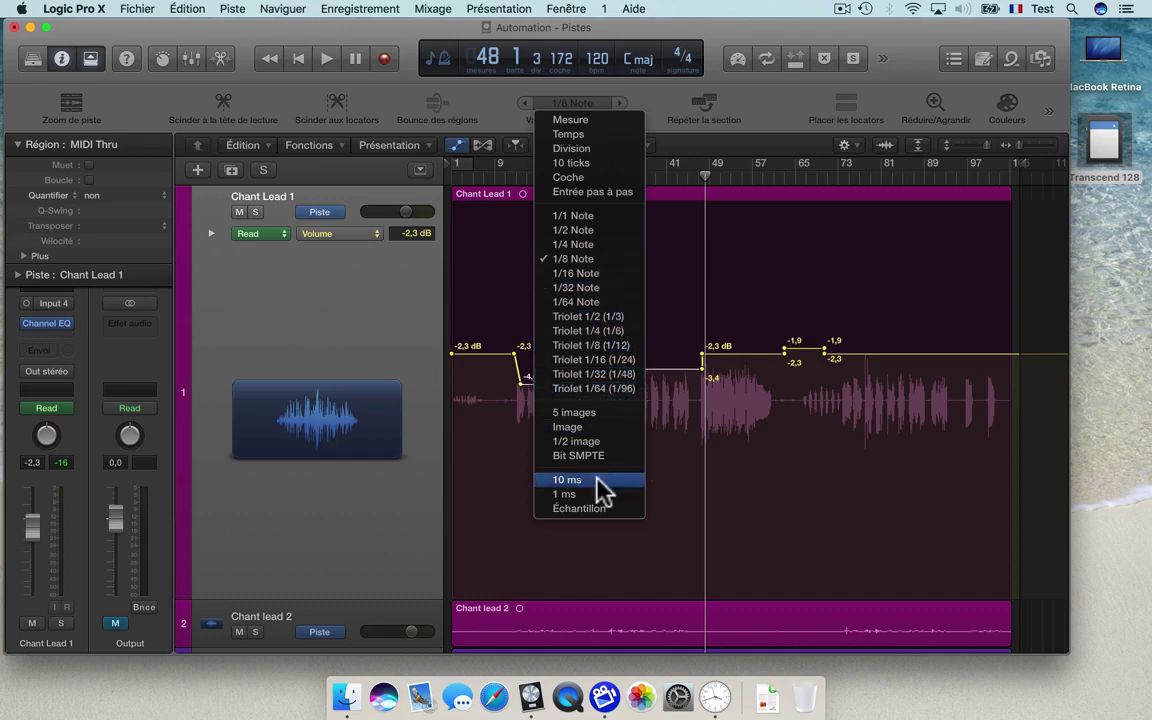
{"action": "left_click", "coordinate": [675, 450]}
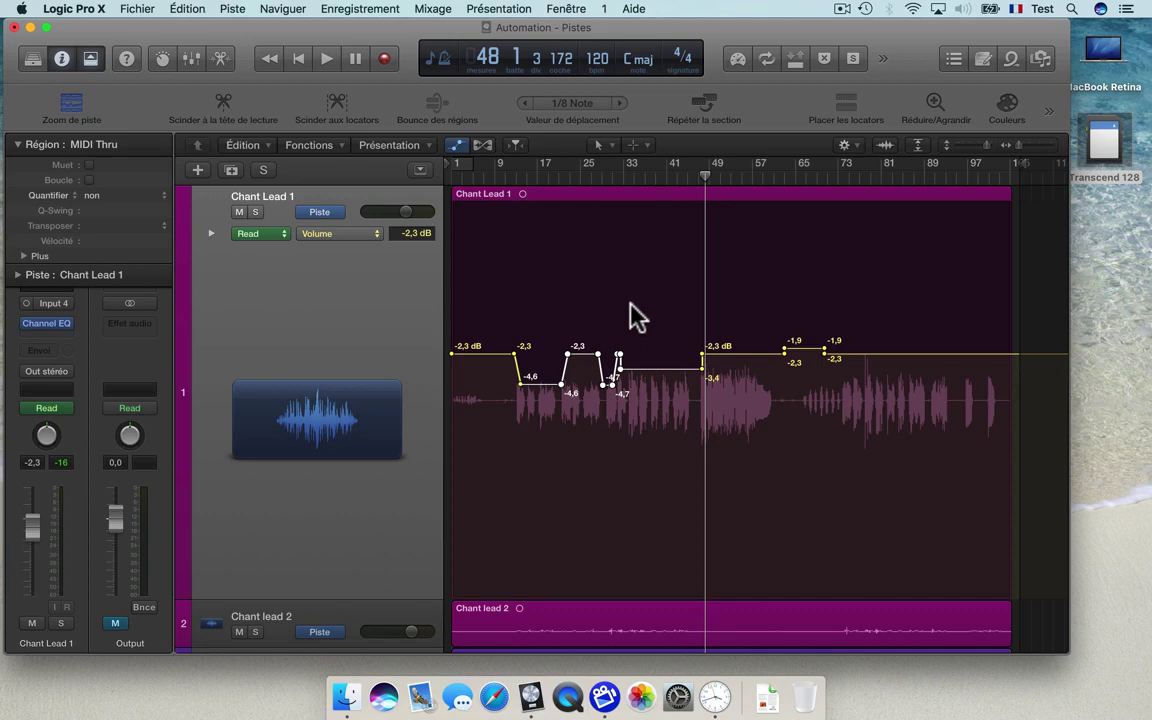
Turn off the individual track zoom and show the volume automation on all tracks.
{"action": "key", "text": "ctrl"}
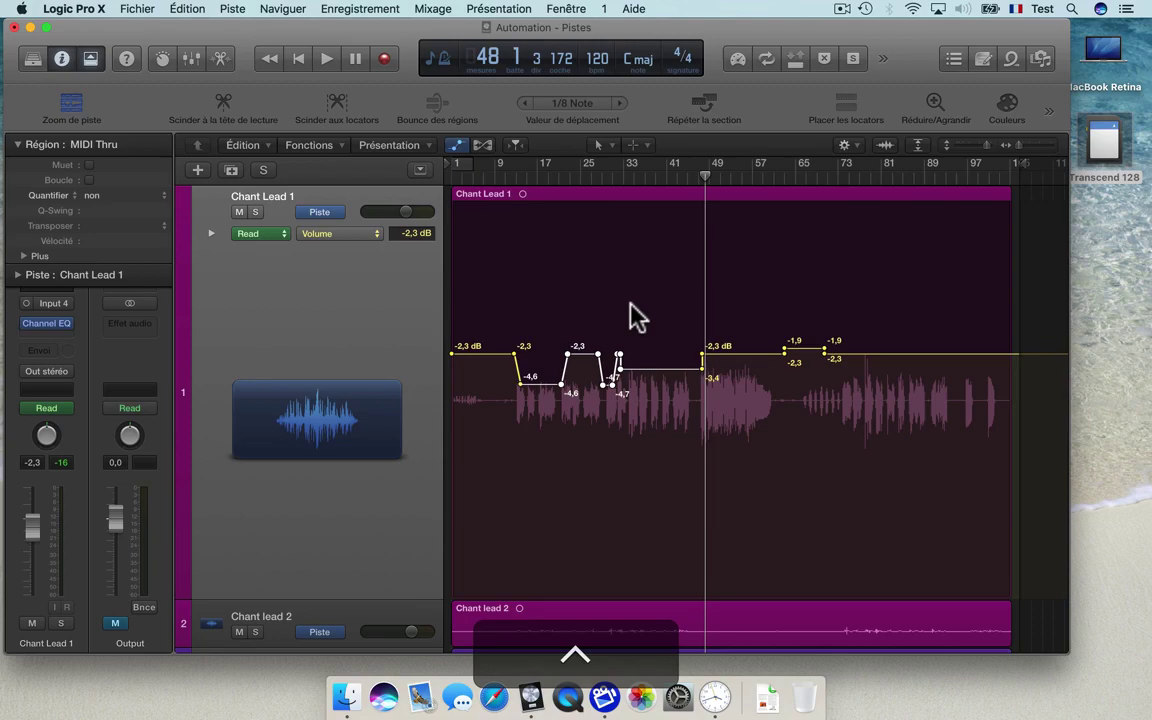
{"action": "key", "text": "ctrl+z"}
{"action": "key", "text": "ctrl+z"}
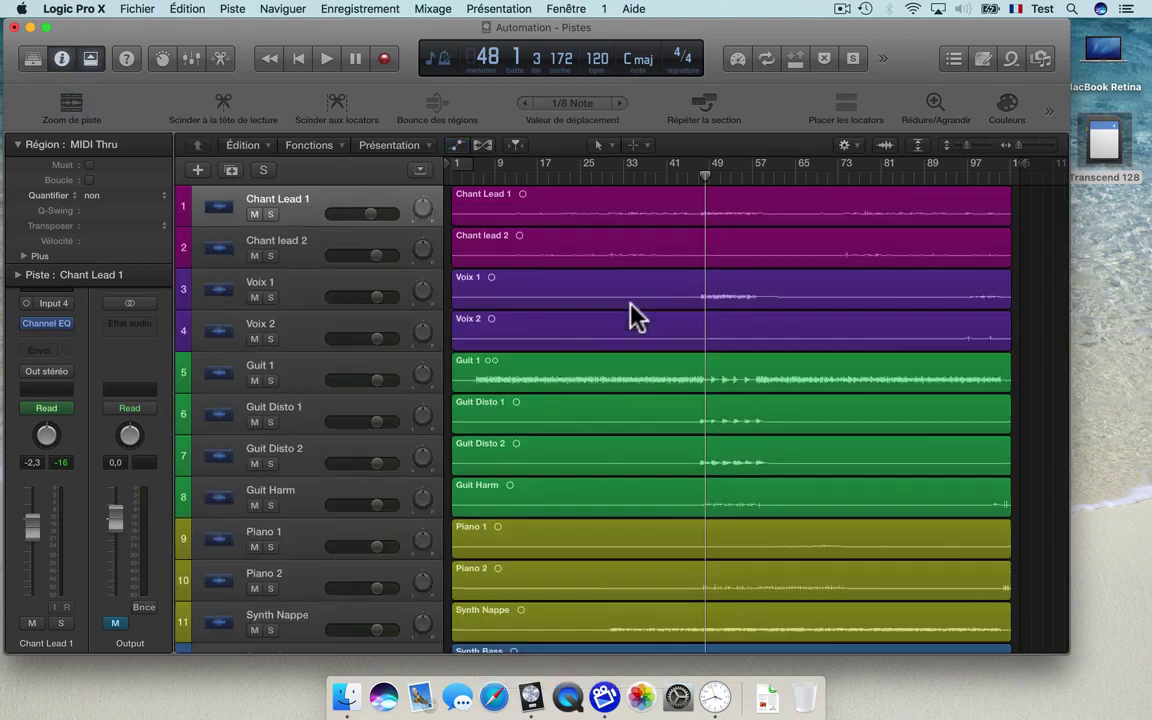
{"action": "key", "text": "a"}
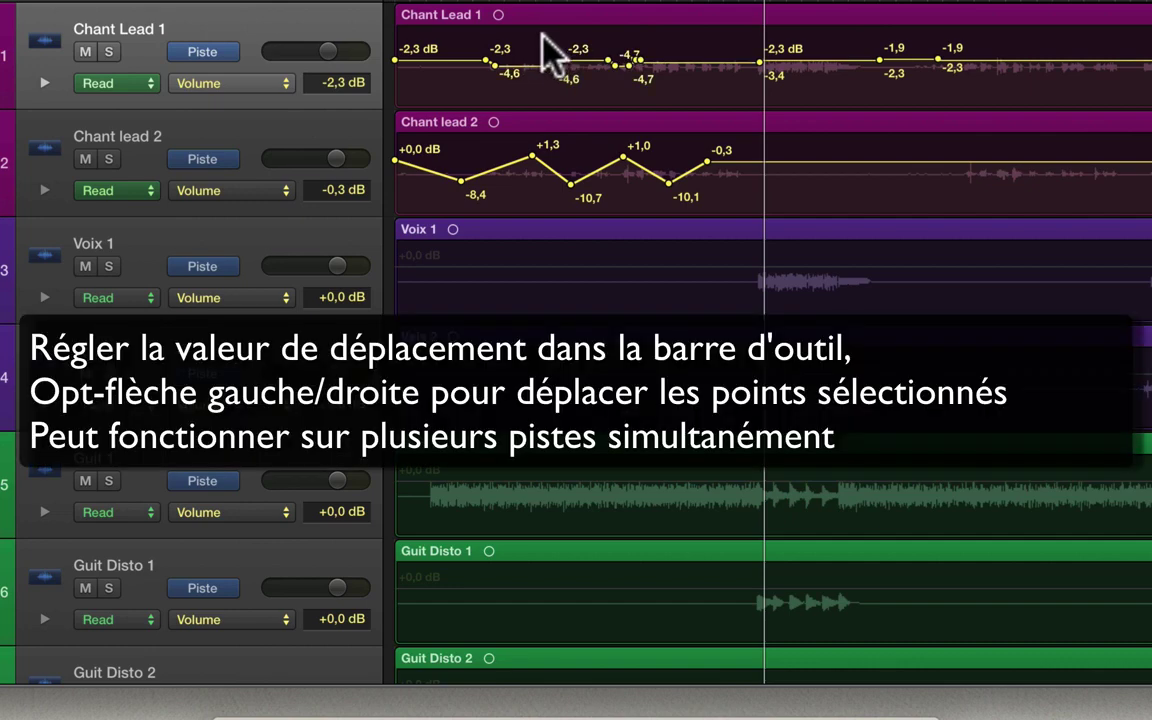
Select the points around bars 21 to 32 on Chant Lead 1 and three middle points on Chant lead 2, and nudge them later together.
{"action": "left_click_drag", "start_coordinate": [544, 40], "coordinate": [654, 78]}
{"action": "key", "text": "shift"}
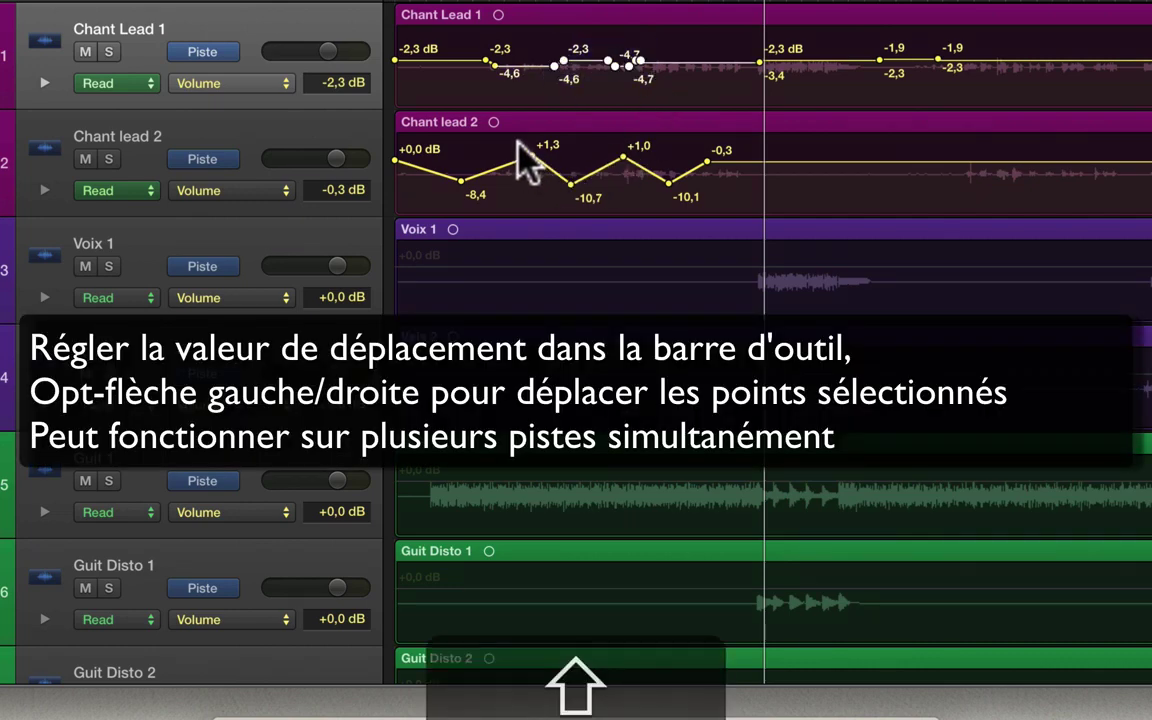
{"action": "left_click_drag", "start_coordinate": [518, 140], "coordinate": [640, 195]}
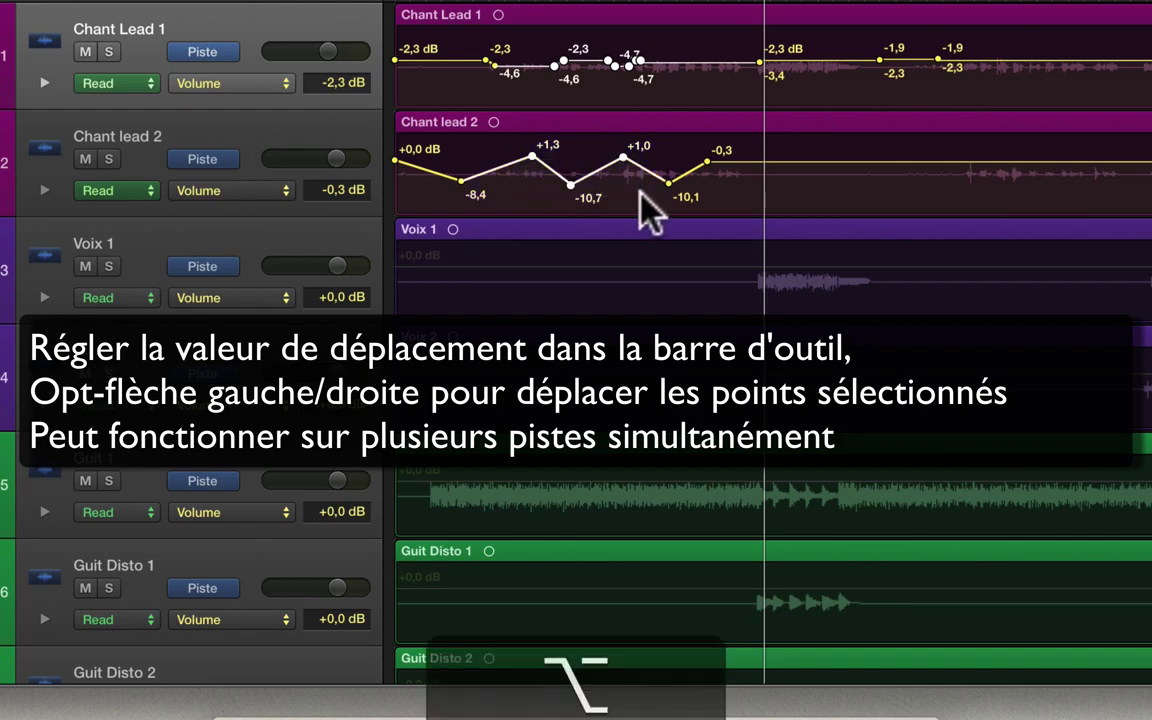
{"action": "key", "text": "alt+Right"}
{"action": "key", "text": "alt+Right"}
{"action": "key", "text": "alt+Right"}
{"action": "key", "text": "alt+Right"}
{"action": "key", "text": "alt+Right"}
{"action": "key", "text": "alt+Right"}
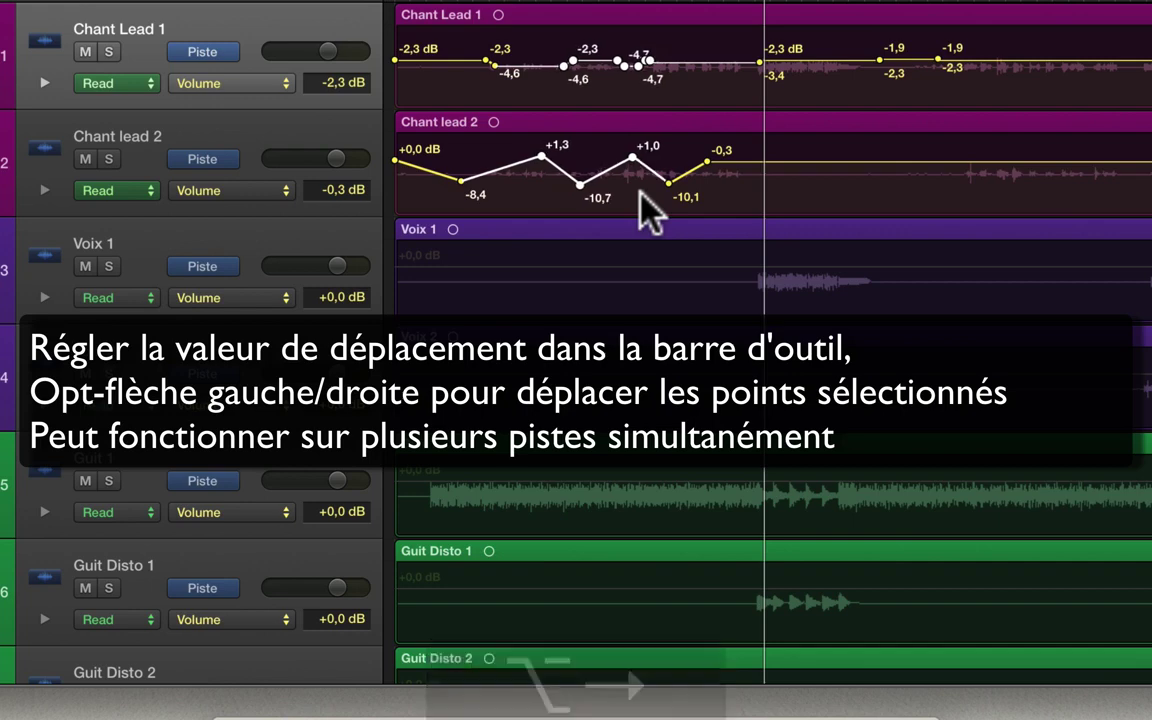
Nudge the selected points on both lead tracks earlier and later again in 1/8 Note steps.
{"action": "key", "text": "alt+Left"}
{"action": "key", "text": "alt+Left"}
{"action": "key", "text": "alt+Left"}
{"action": "key", "text": "alt+Left"}
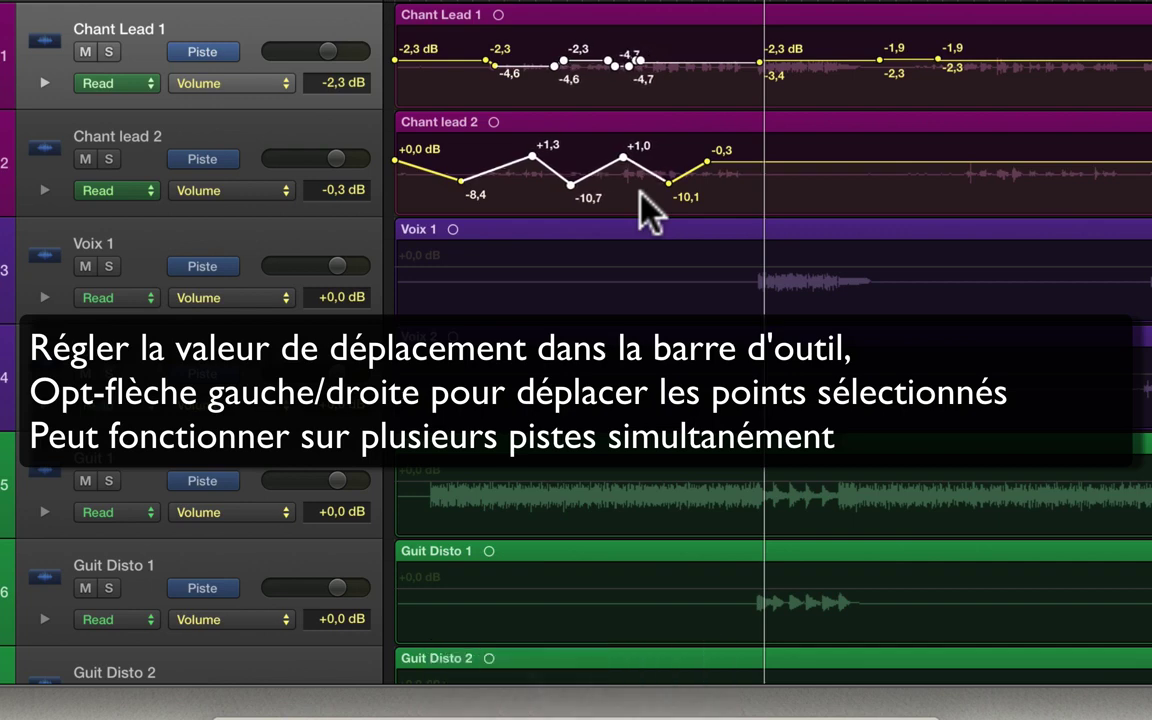
{"action": "key", "text": "alt+Right"}
{"action": "key", "text": "alt+Right"}
{"action": "key", "text": "alt+Right"}
{"action": "key", "text": "alt+Right"}
{"action": "key", "text": "alt+Right"}
{"action": "key", "text": "alt+Right"}
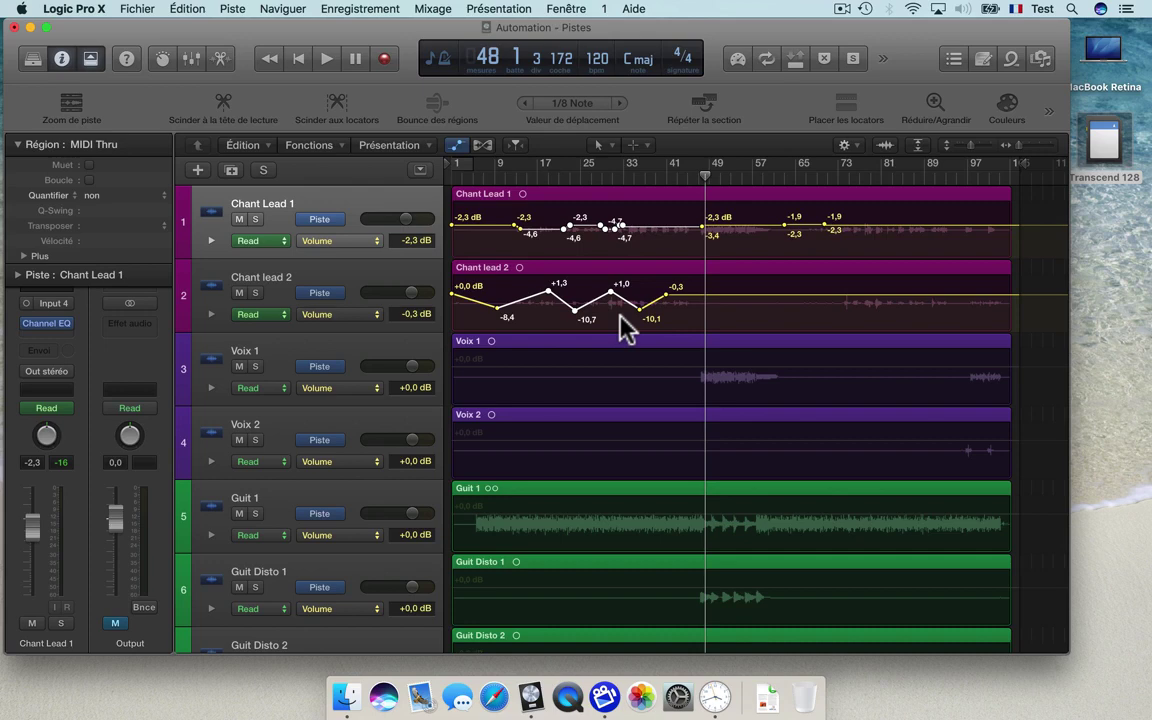
Enlarge only the Chant Lead 1 track to see its volume curve in detail.
{"action": "key", "text": "ctrl"}
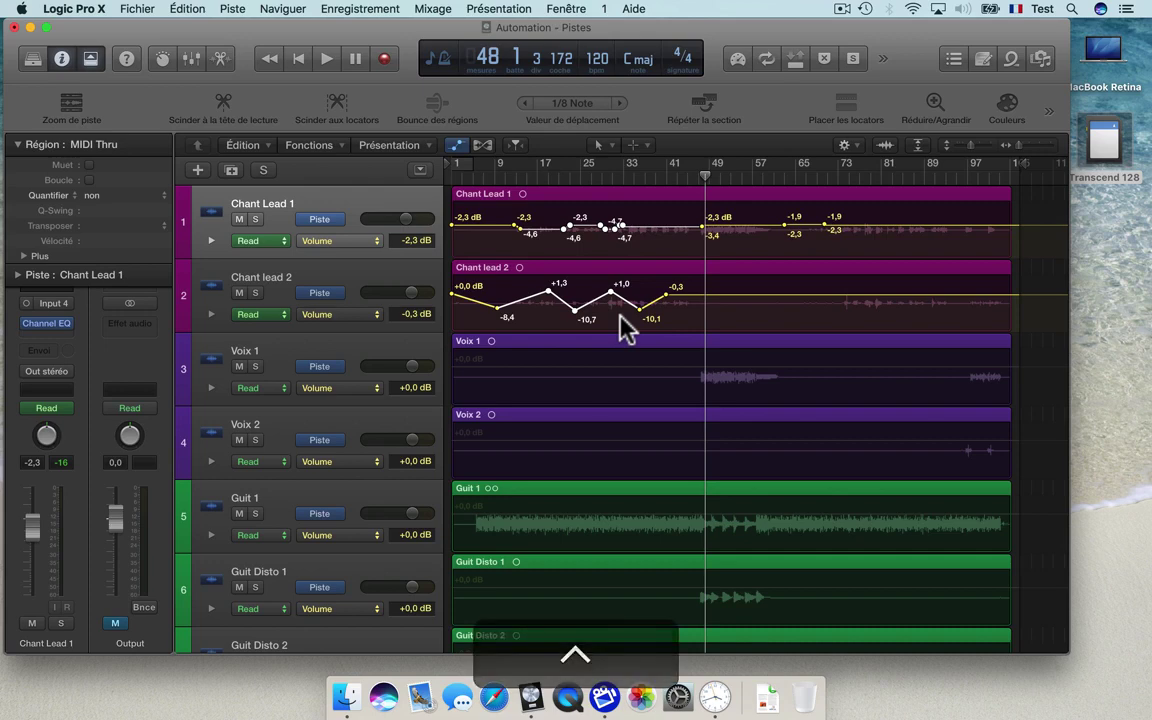
{"action": "key", "text": "ctrl+z"}
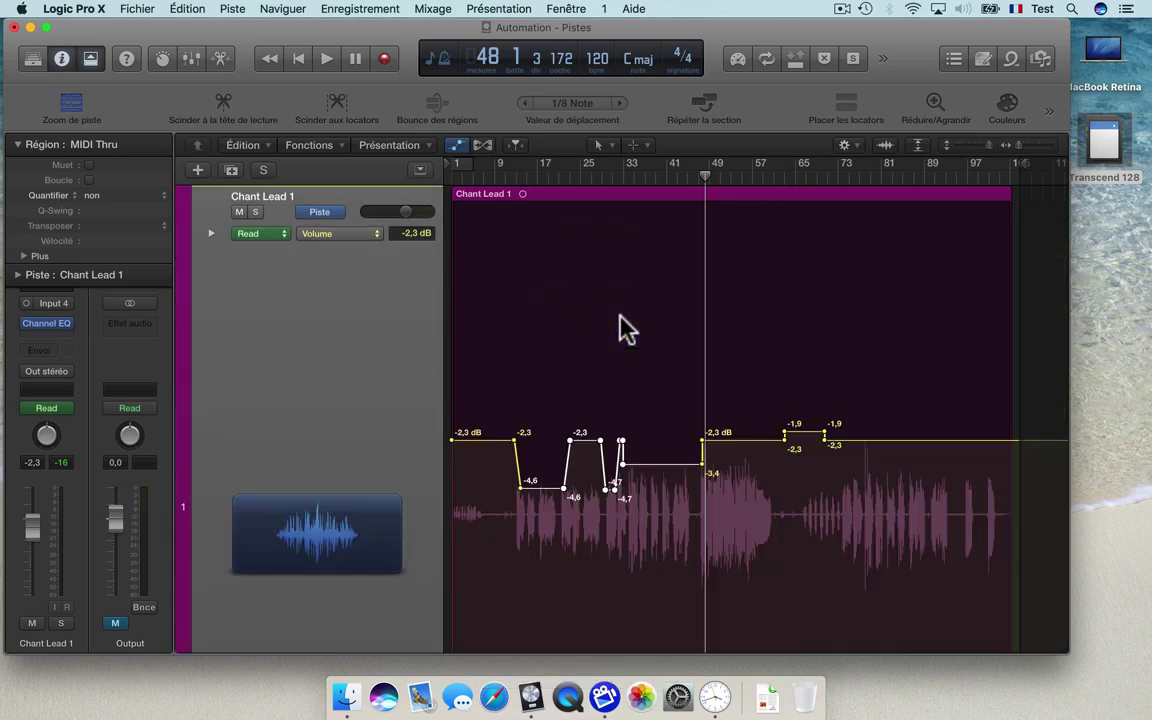
{"action": "left_click", "coordinate": [619, 317]}
Copy the Chant Lead 1 volume points between about bars 22 and 33 and paste them at bar 58.
{"action": "left_click_drag", "start_coordinate": [551, 419], "coordinate": [655, 538]}
{"action": "left_click_drag", "start_coordinate": [795, 181], "coordinate": [760, 183]}
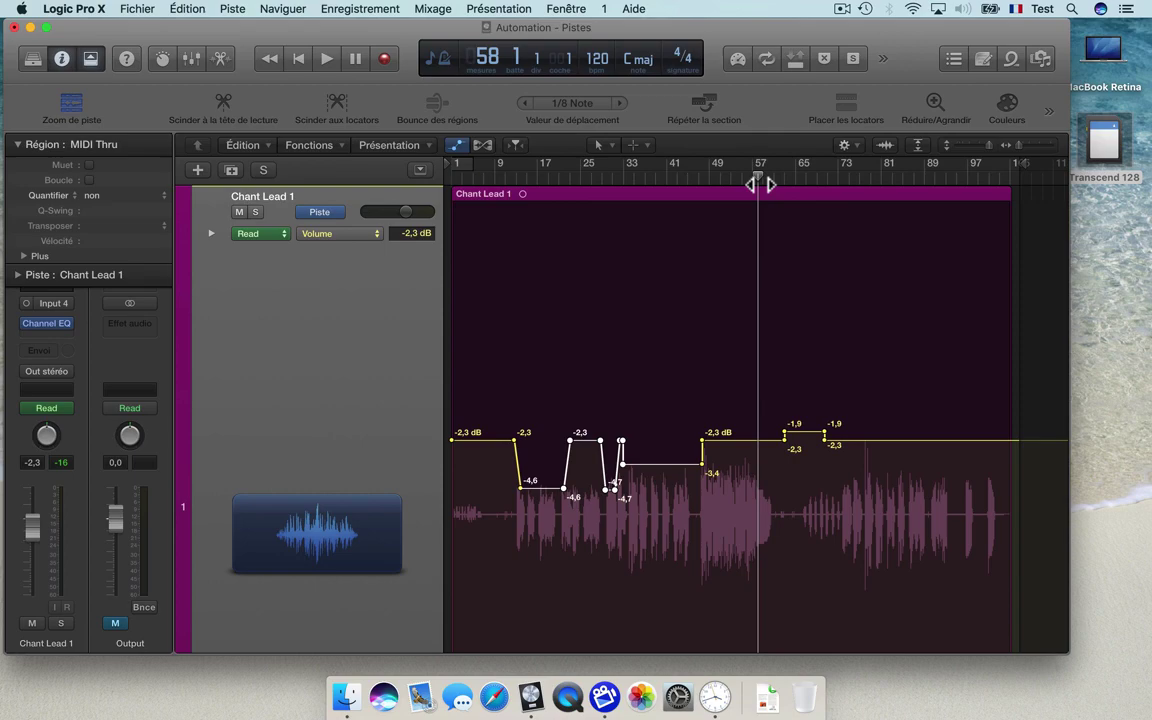
{"action": "key", "text": "super+v"}
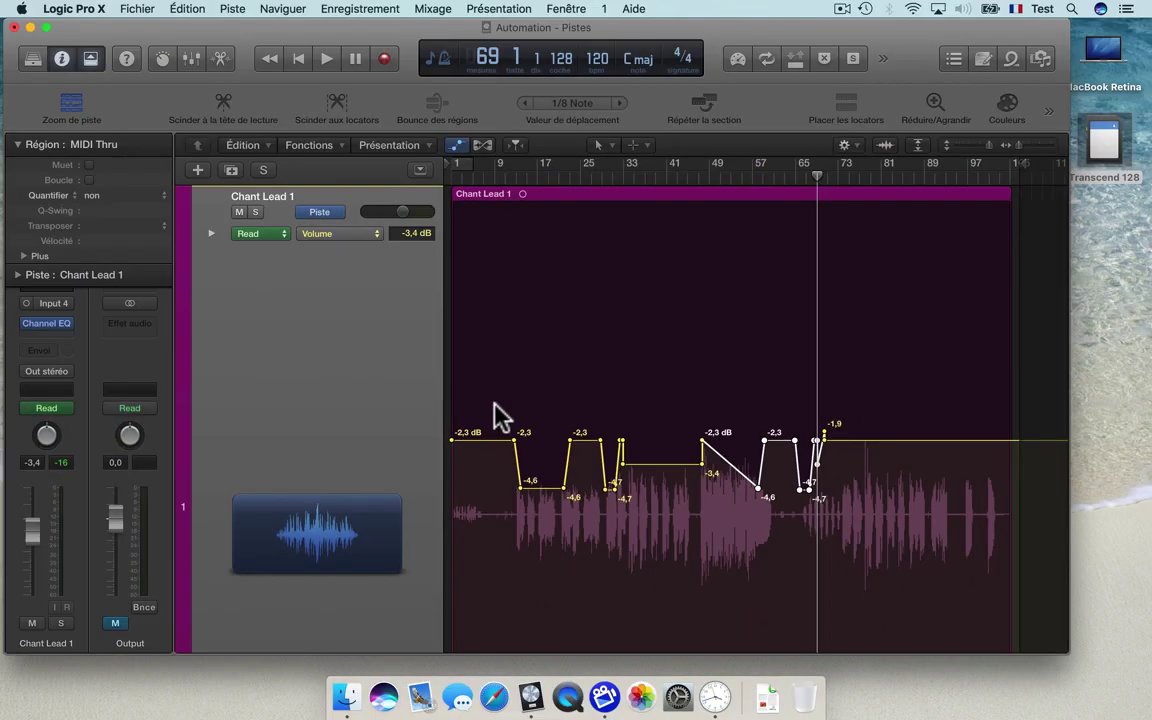
Copy the four volume points of the first lowered section on Chant Lead 1 and paste them at about bar 81.
{"action": "left_click_drag", "start_coordinate": [494, 405], "coordinate": [585, 514]}
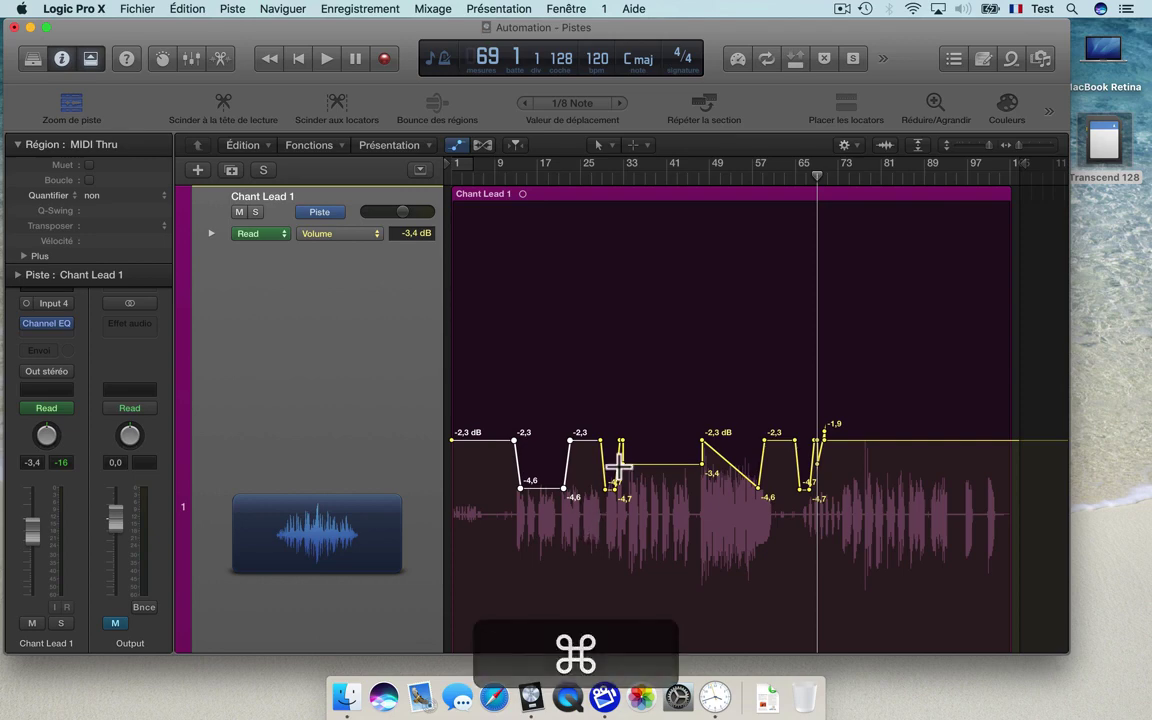
{"action": "left_click", "coordinate": [885, 177]}
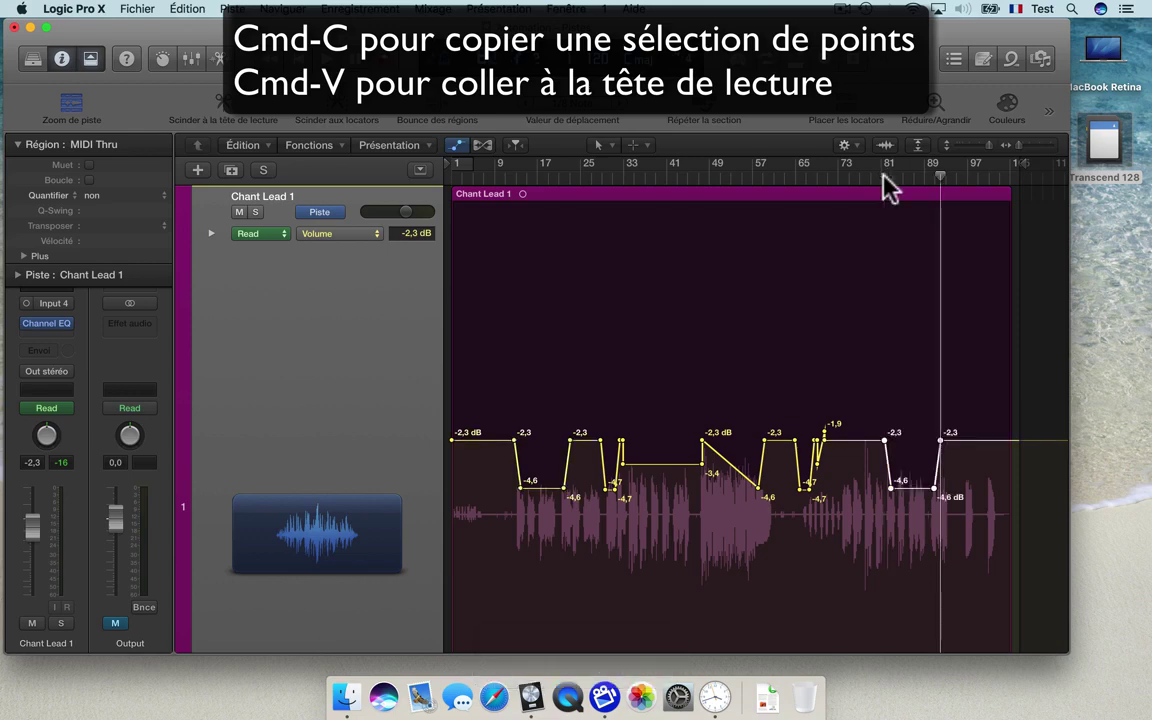
{"action": "key", "text": "super+v"}
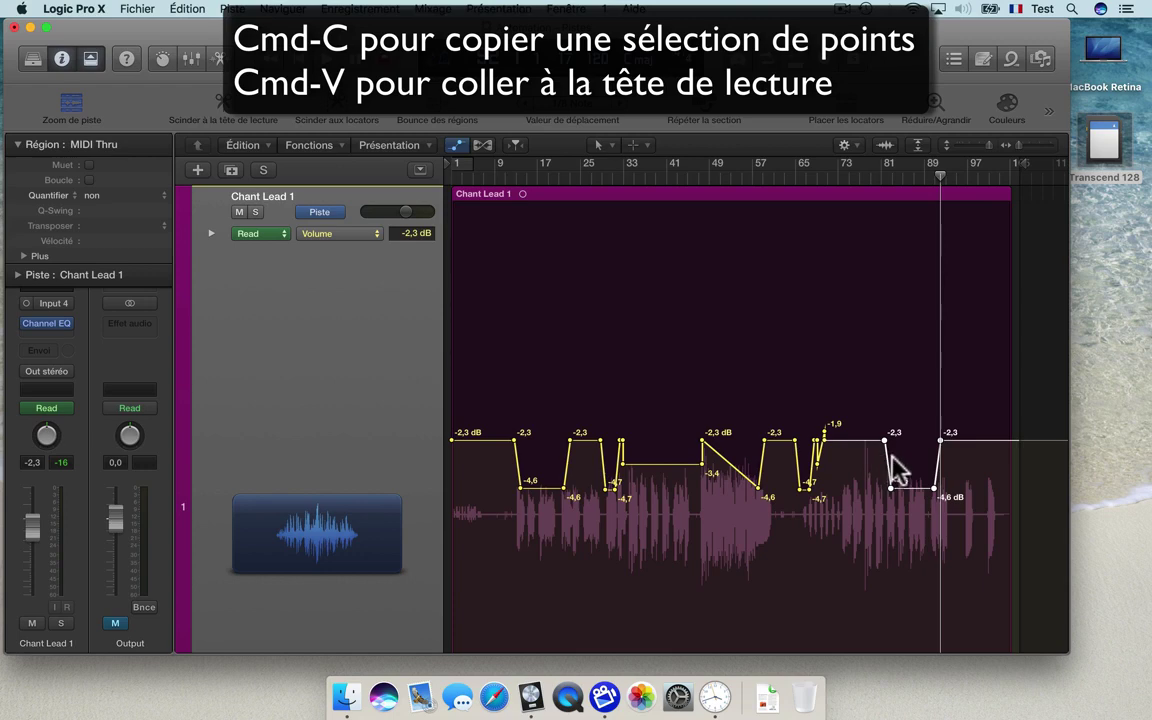
Delete all Chant Lead 1 volume points from about bar 58 to bar 92.
{"action": "left_click_drag", "start_coordinate": [765, 390], "coordinate": [951, 540]}
{"action": "key", "text": "BackSpace"}
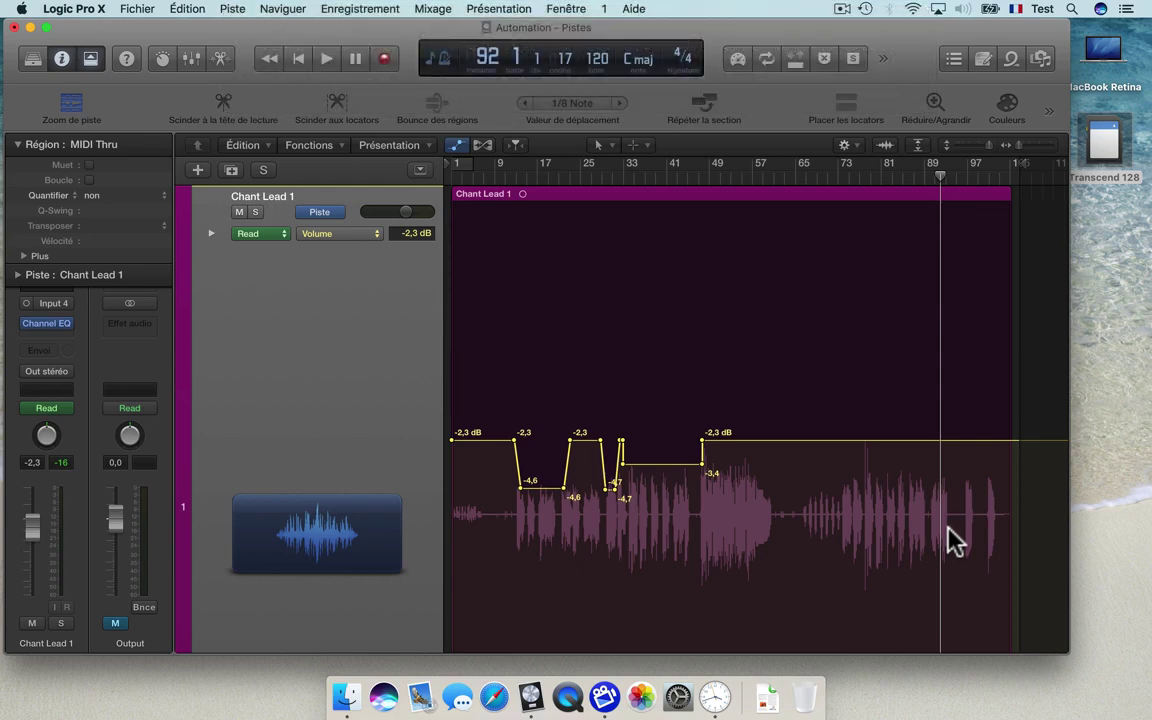
Marquee-select Chant Lead 1 from about bar 10 to bar 40, copy its automation, and paste it at a marquee insertion point near bar 61.
{"action": "left_click", "coordinate": [498, 476], "text": "super"}
{"action": "left_click_drag", "start_coordinate": [498, 476], "coordinate": [661, 492]}
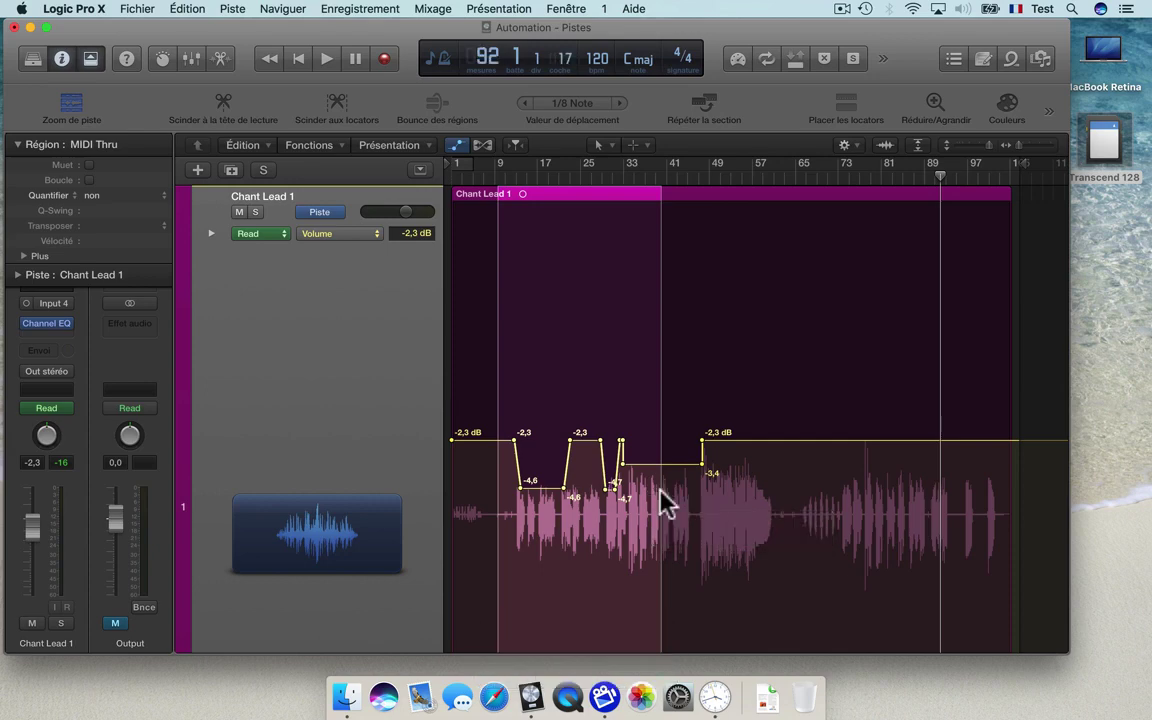
{"action": "key", "text": "super"}
{"action": "key", "text": "super"}
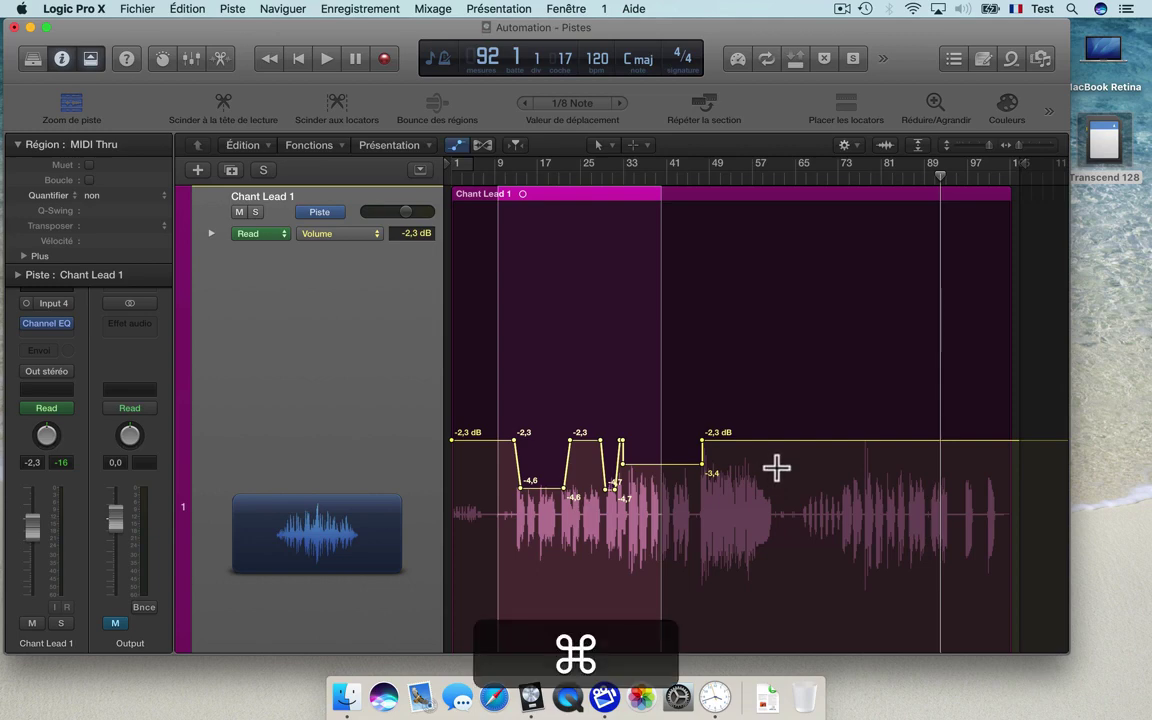
{"action": "left_click", "coordinate": [777, 467]}
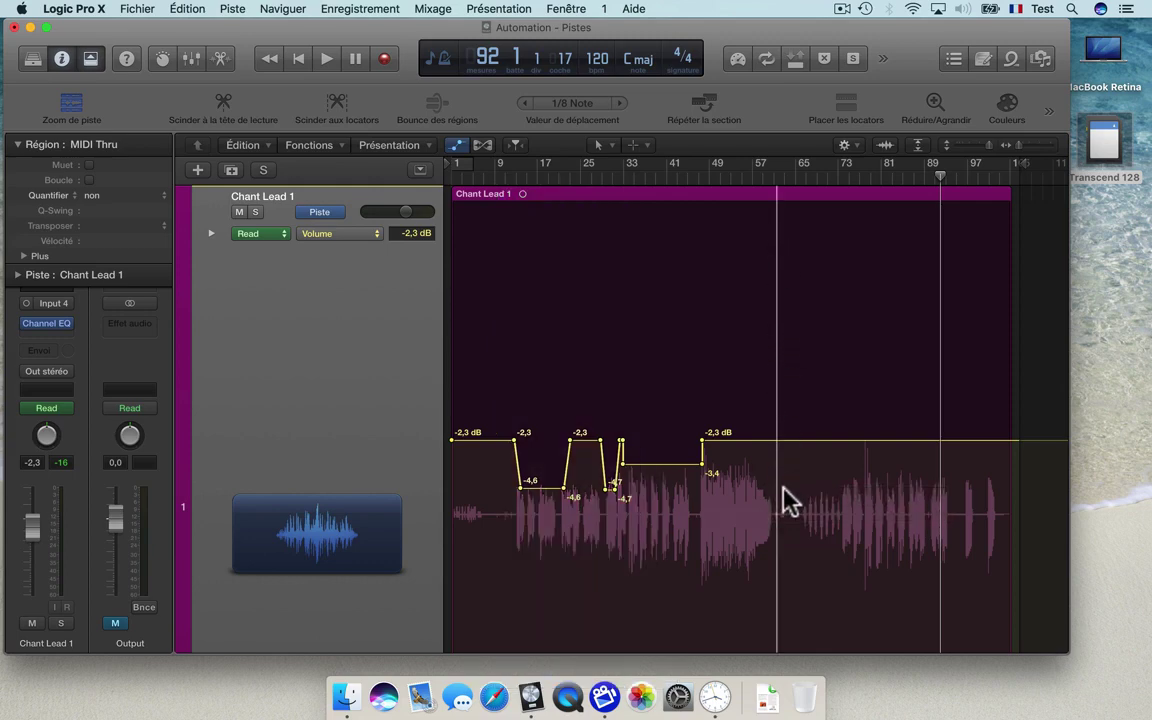
{"action": "key", "text": "super"}
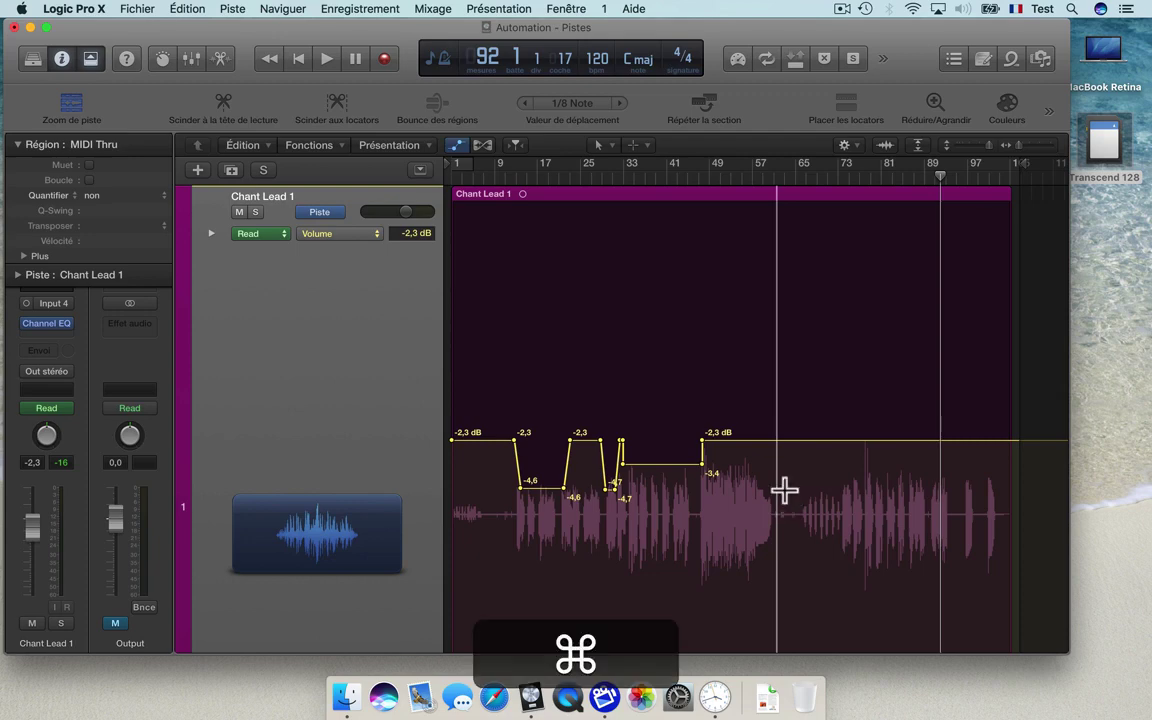
{"action": "key", "text": "super+v"}
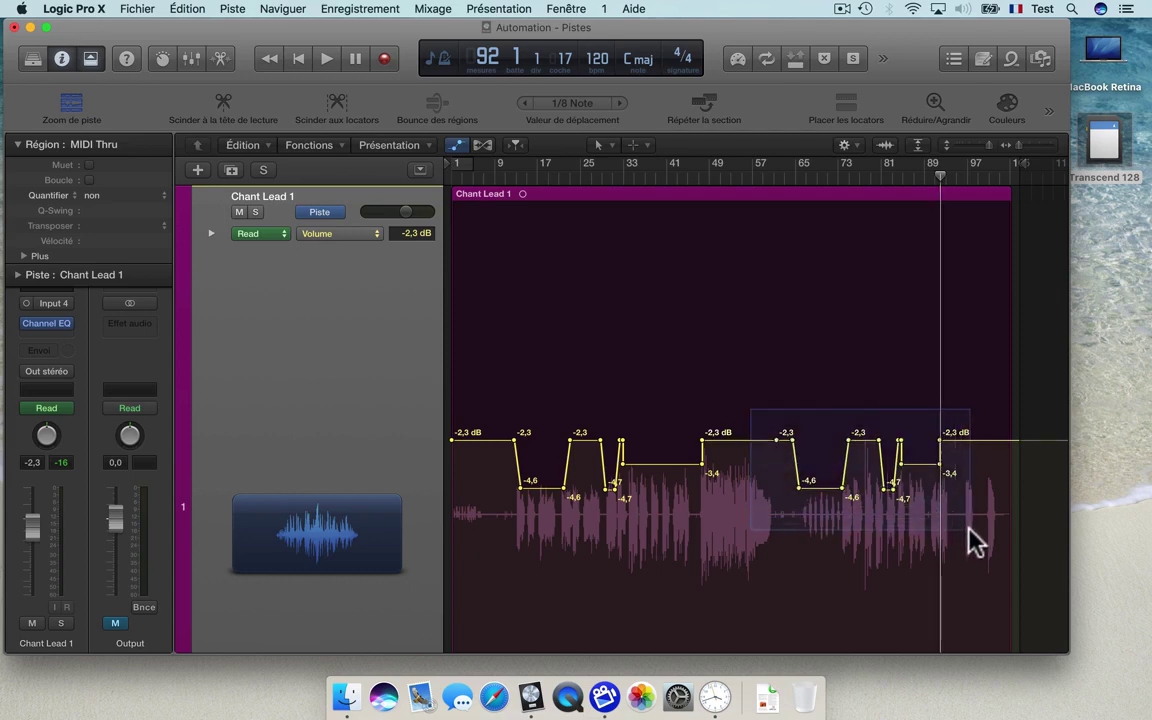
Delete the pasted Chant Lead 1 points, then copy the automation marquee-selected from about bar 19 to 38 and paste it near bar 62.
{"action": "key", "text": "BackSpace"}
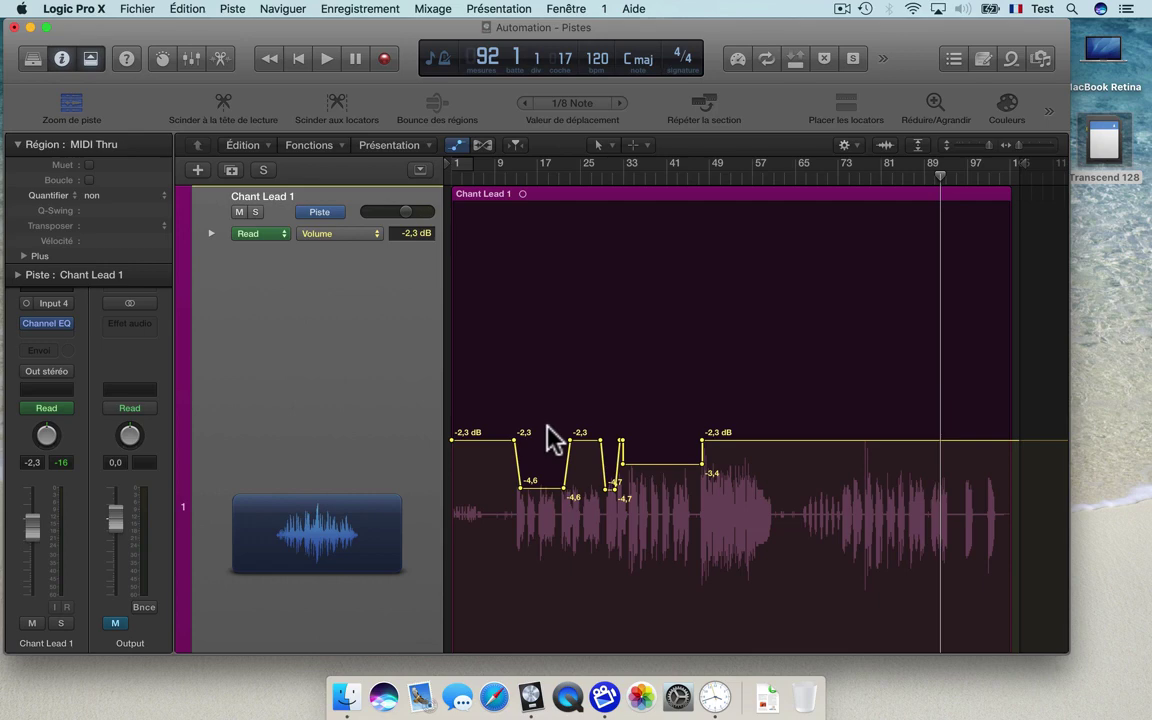
{"action": "left_click_drag", "start_coordinate": [548, 428], "coordinate": [652, 488]}
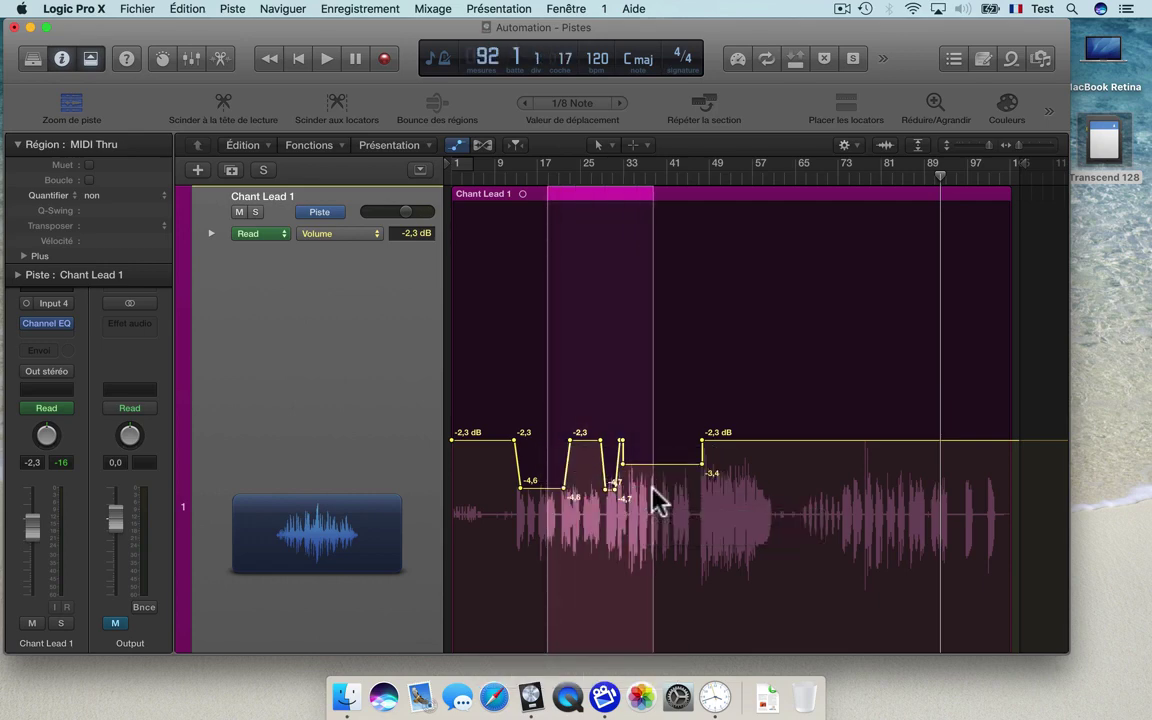
{"action": "left_click", "coordinate": [783, 459], "text": "super"}
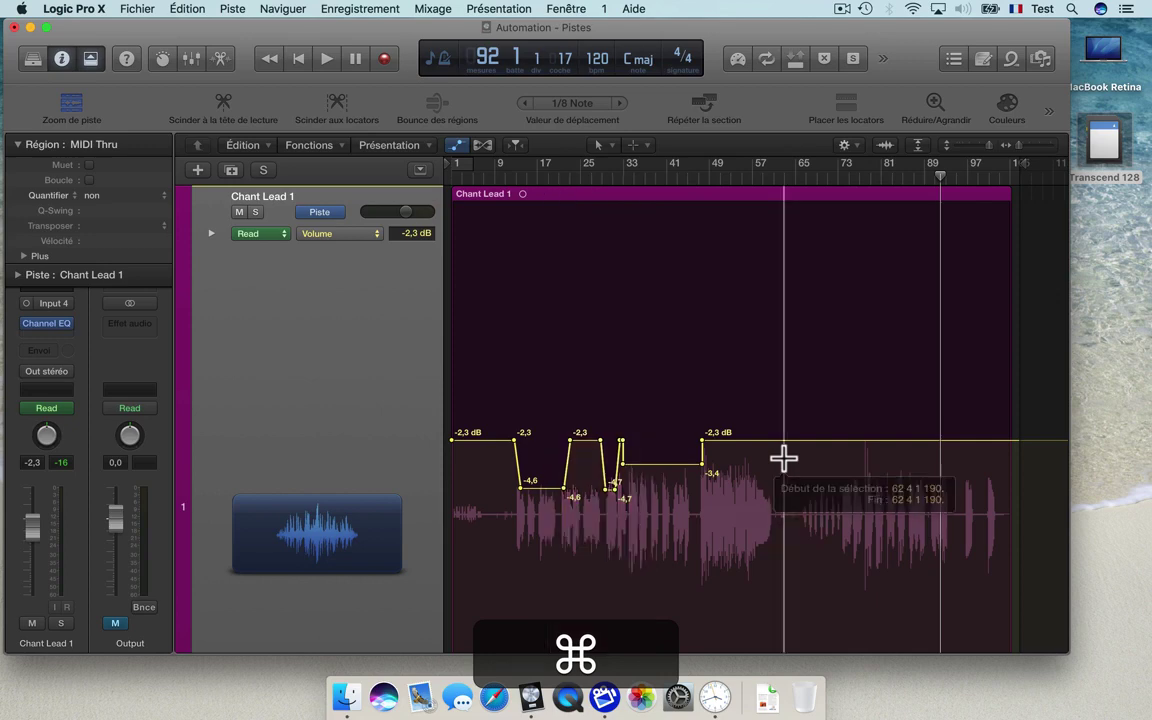
{"action": "key", "text": "super+v"}
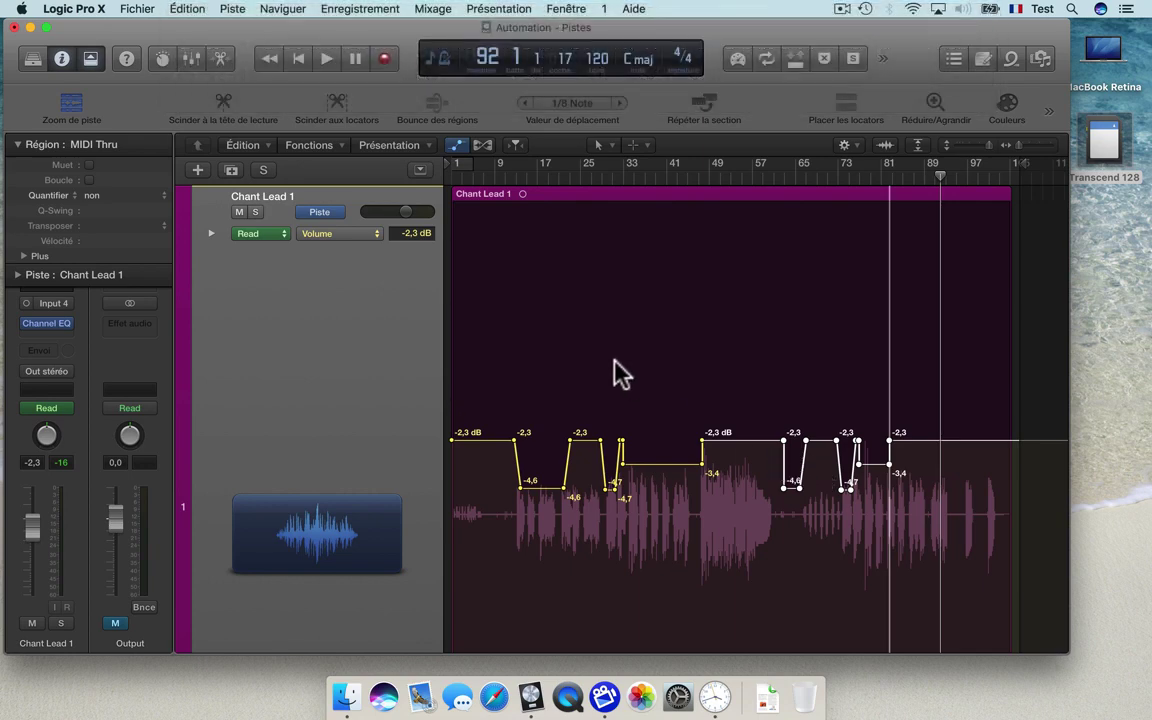
Marquee-copy Chant Lead 1 automation from about bar 10 to bar 40 and paste it on Chant lead 2 at about bar 52.
{"action": "key", "text": "ctrl+z"}
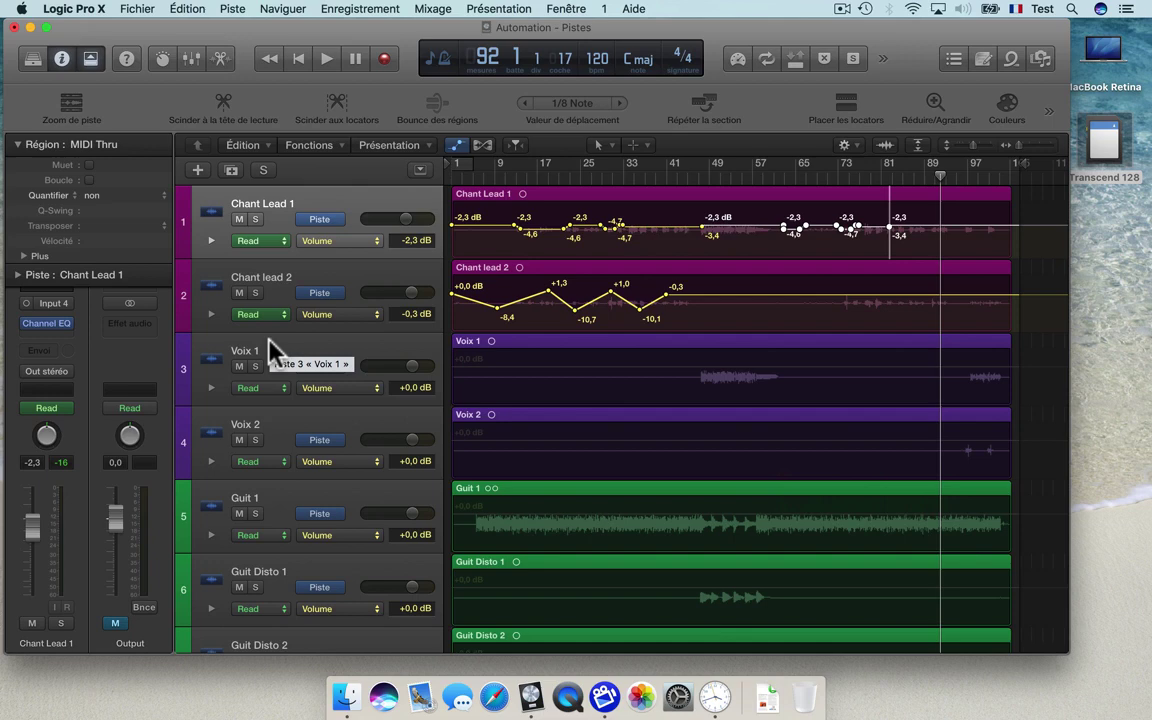
{"action": "key", "text": "super+Down"}
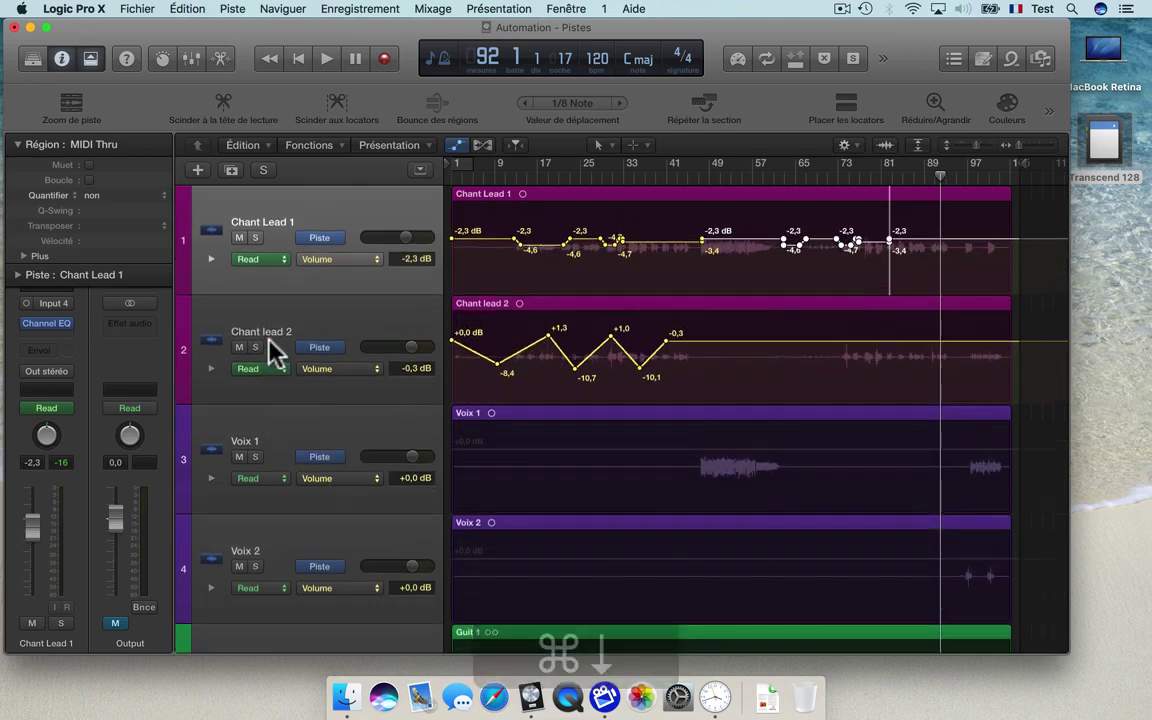
{"action": "key", "text": "super+Down"}
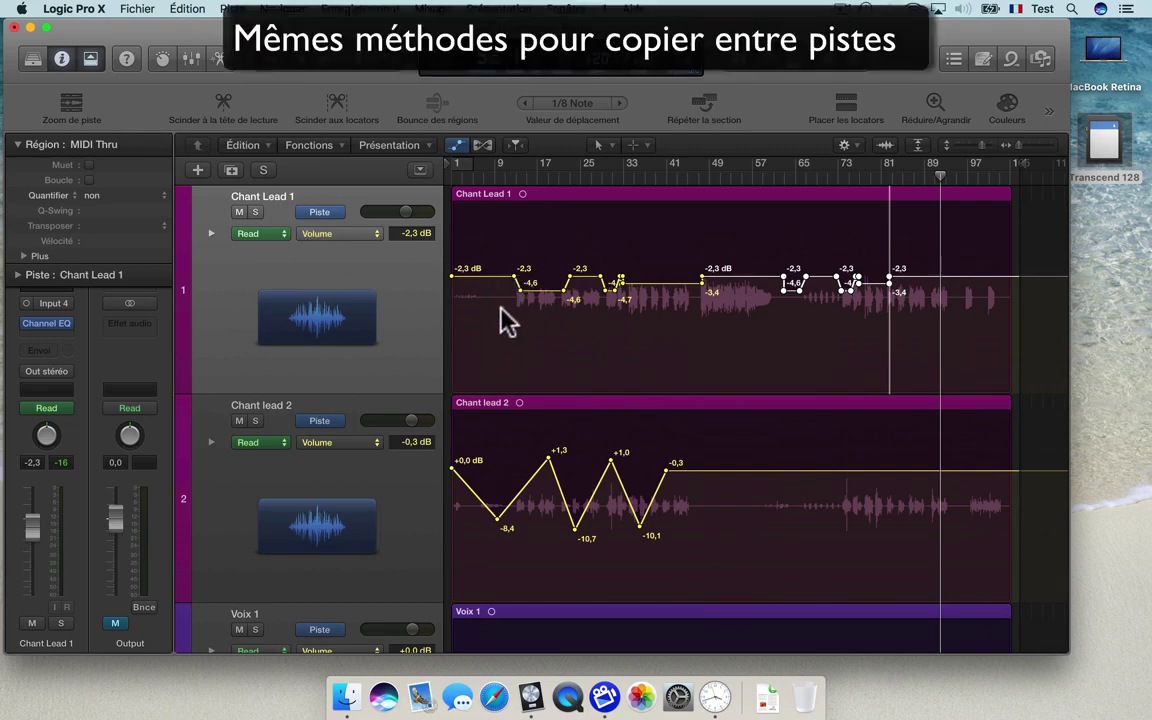
{"action": "key", "text": "super"}
{"action": "left_click_drag", "start_coordinate": [502, 315], "coordinate": [663, 313]}
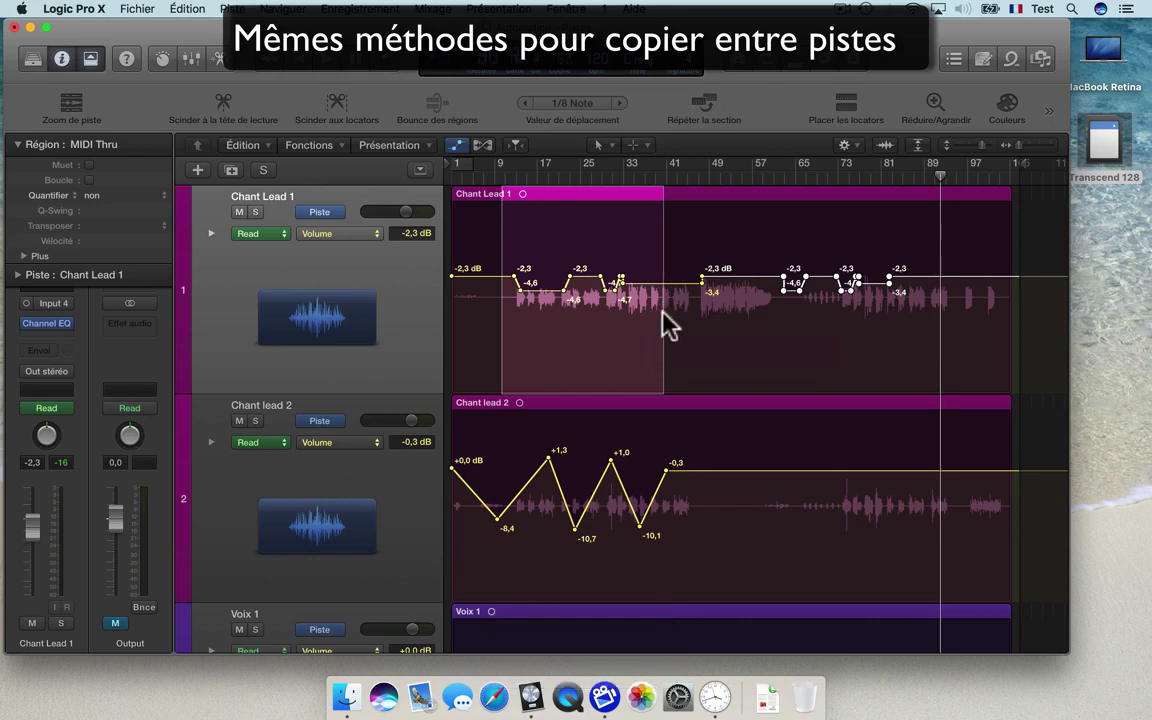
{"action": "key", "text": "super"}
{"action": "key", "text": "super+c"}
{"action": "left_click", "coordinate": [348, 518]}
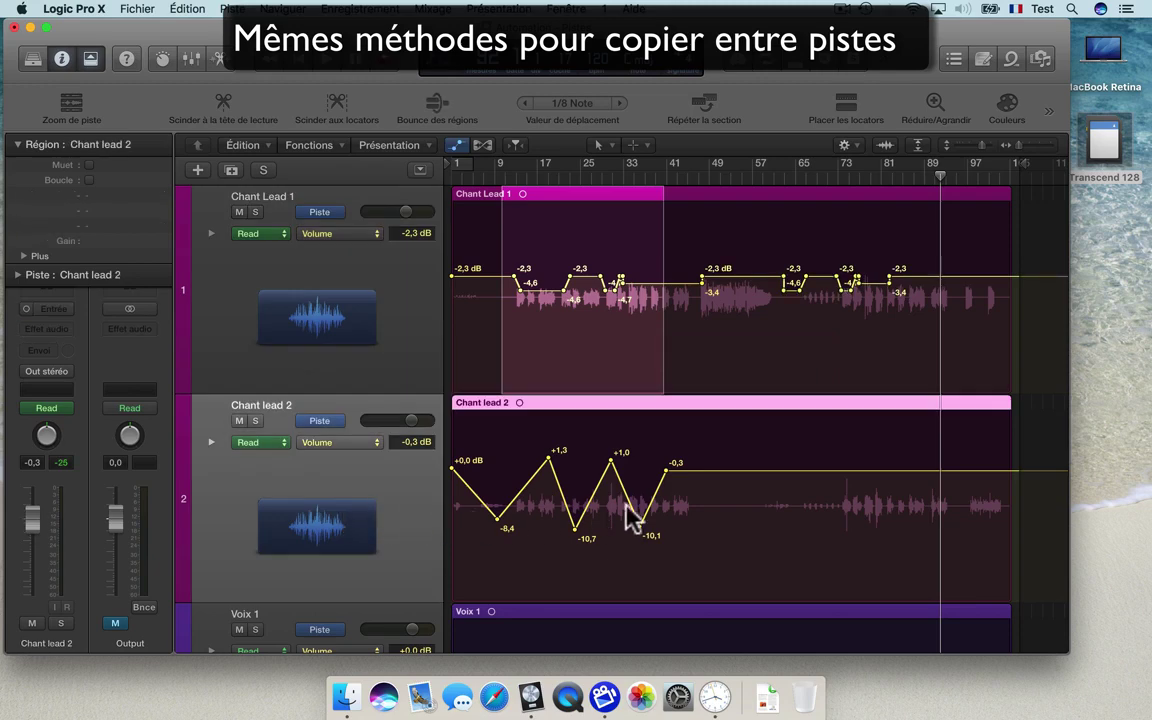
{"action": "left_click", "coordinate": [728, 510], "text": "super"}
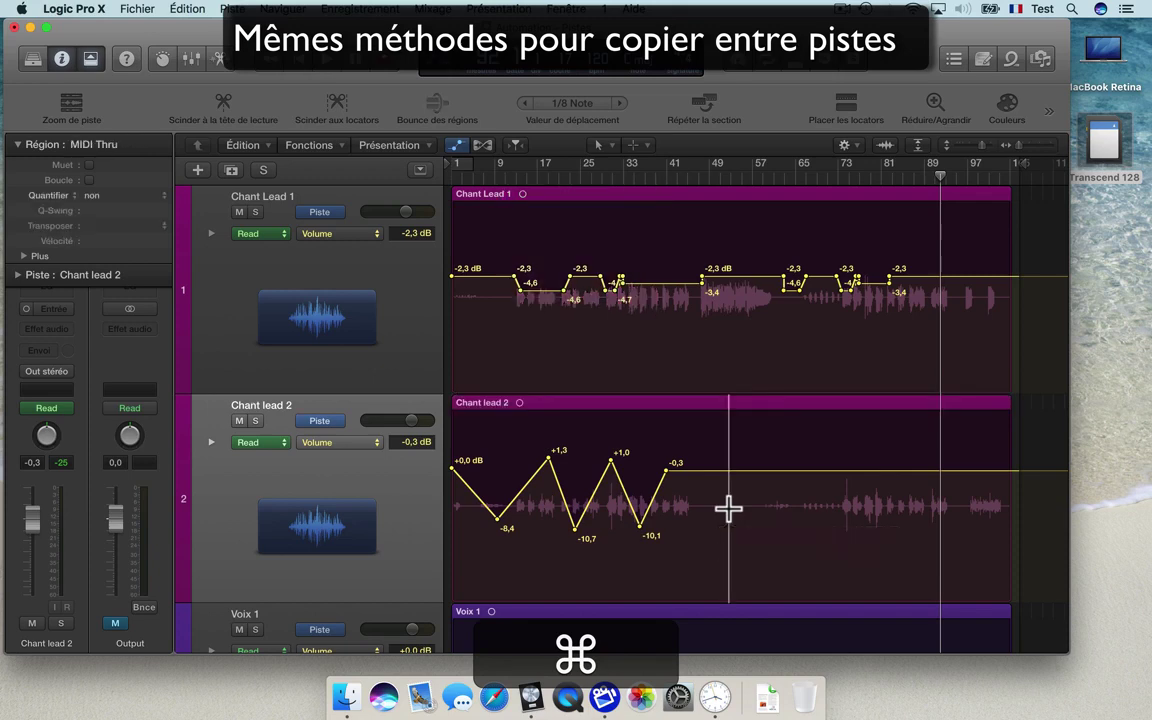
{"action": "key", "text": "super+v"}
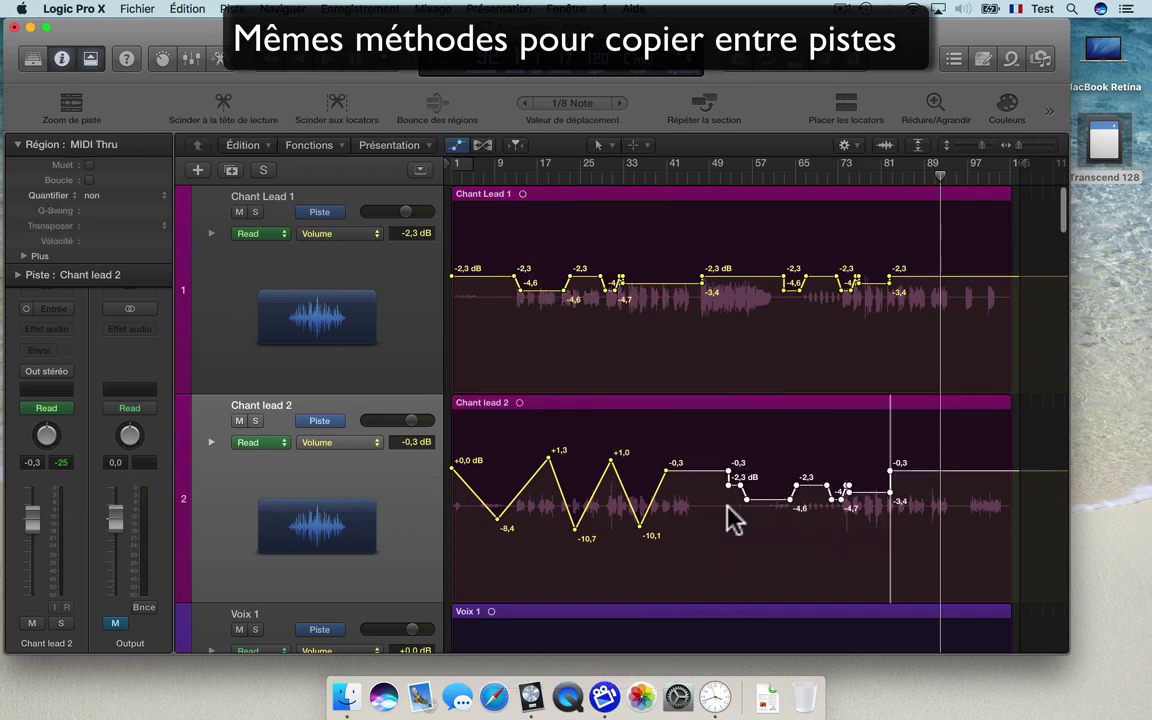
Paste the same copied automation on the Voix 1 track at a marquee insertion point near bar 44.
{"action": "scroll", "coordinate": [733, 519], "scroll_direction": "down", "scroll_amount": 10}
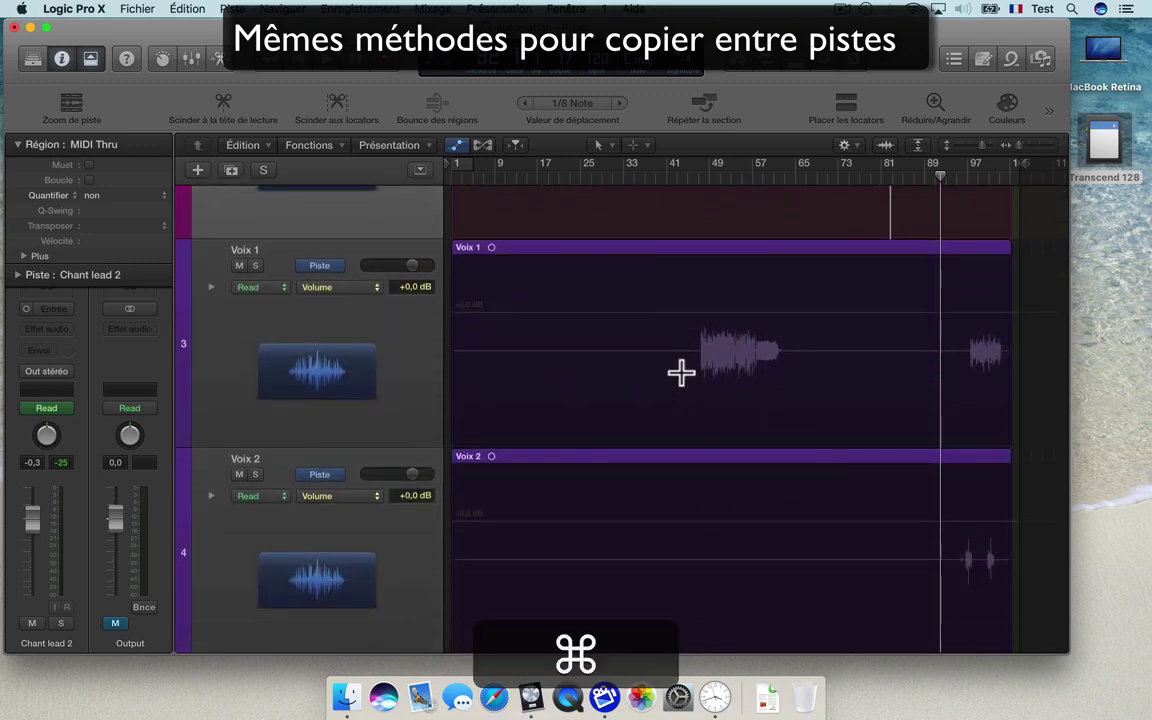
{"action": "left_click", "coordinate": [681, 373], "text": "super"}
{"action": "key", "text": "super+v"}
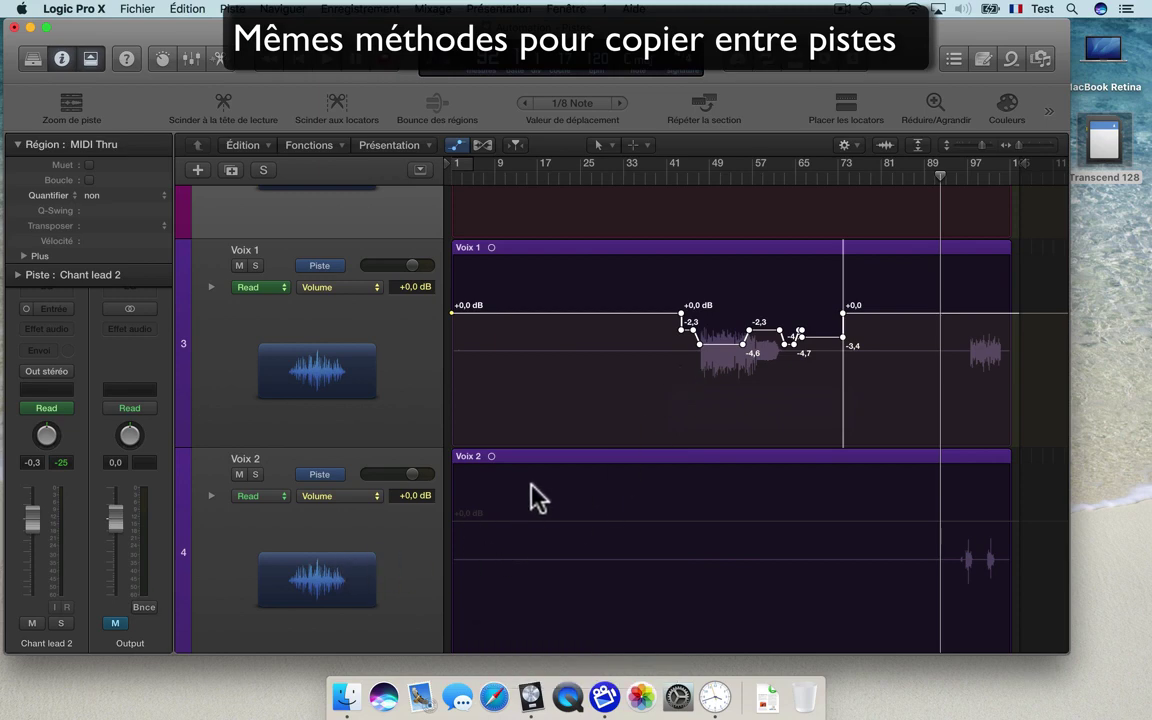
Copy the Chant Lead 1 volume points from about bar 47 to bar 82 and paste them on Chant lead 2 at their original position.
{"action": "scroll", "coordinate": [537, 497], "scroll_direction": "up", "scroll_amount": 10}
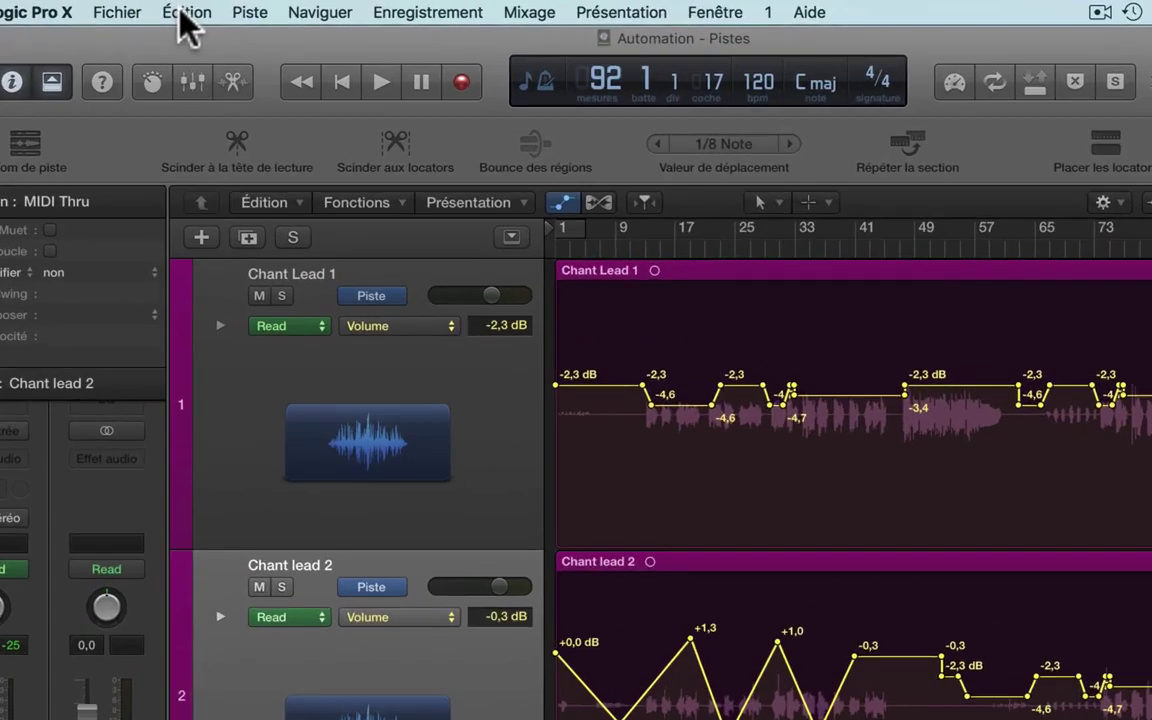
{"action": "left_click", "coordinate": [186, 9]}
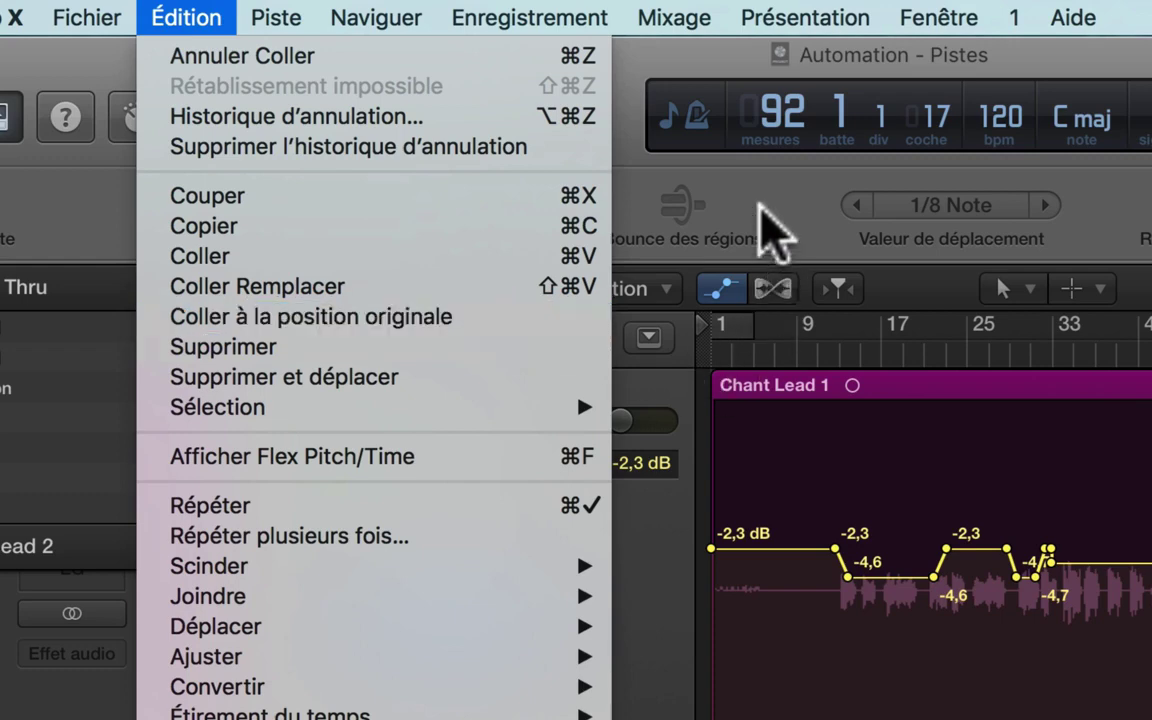
{"action": "left_click", "coordinate": [762, 210]}
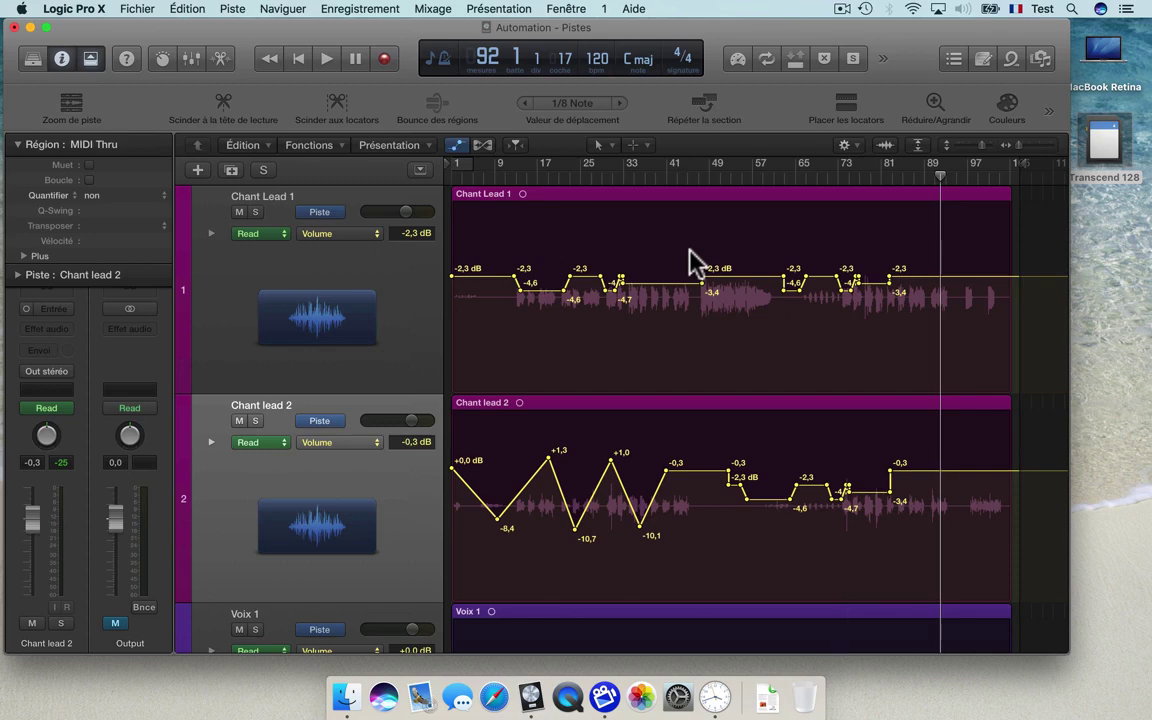
{"action": "left_click_drag", "start_coordinate": [689, 253], "coordinate": [908, 325]}
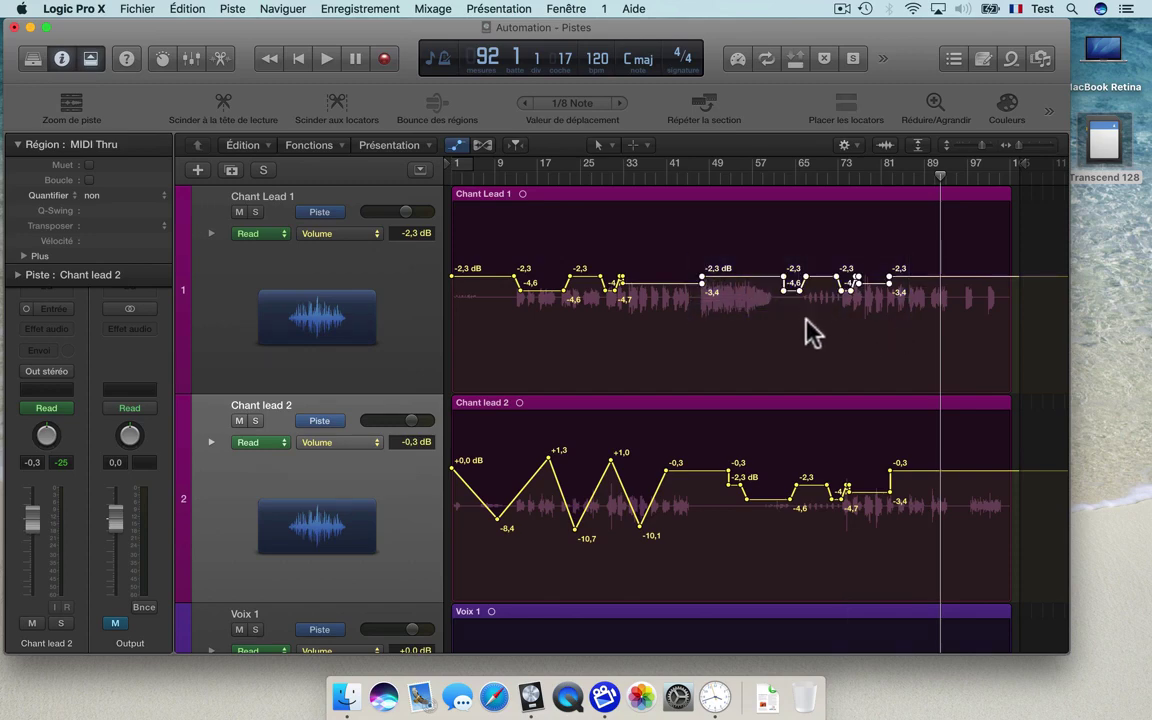
{"action": "key", "text": "super"}
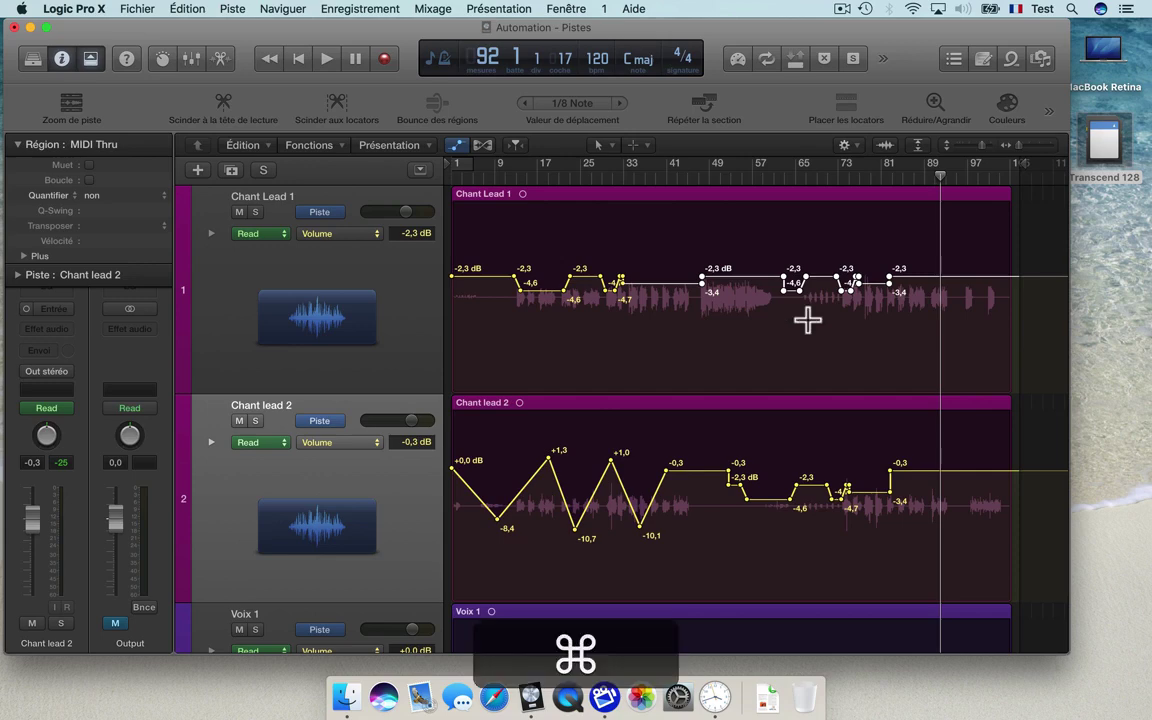
{"action": "left_click", "coordinate": [357, 411]}
{"action": "left_click", "coordinate": [186, 8]}
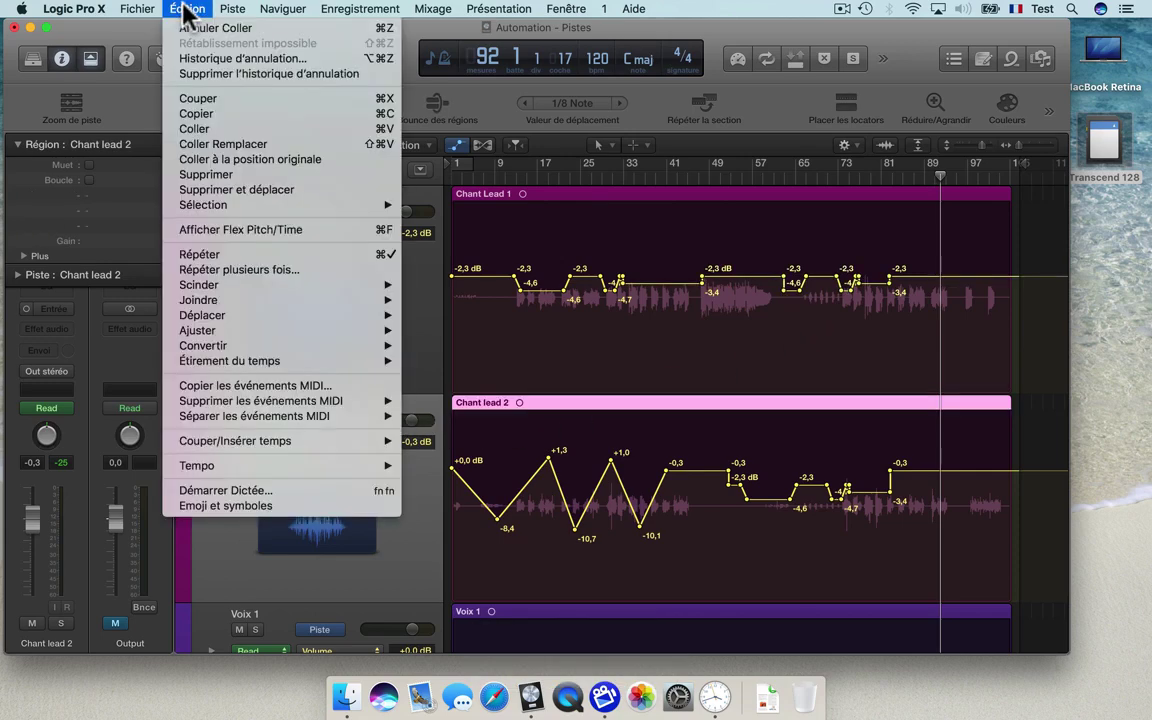
{"action": "left_click", "coordinate": [225, 160]}
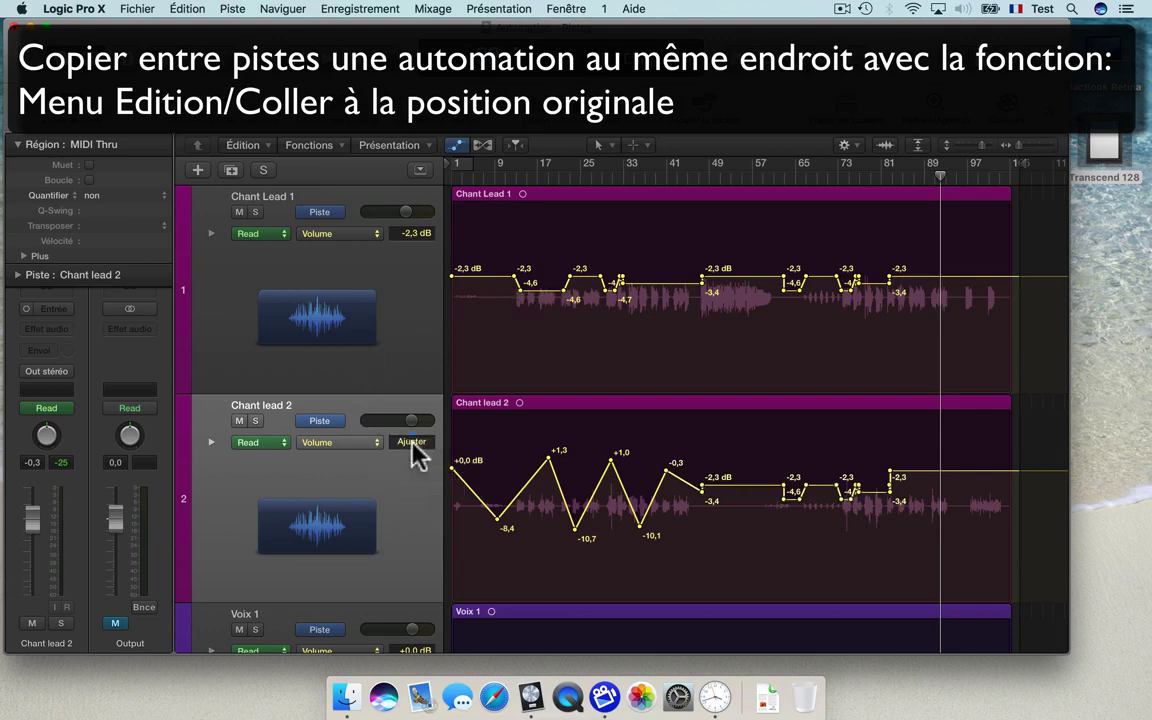
Copy all volume automation of Chant lead 2 and paste it on Chant Lead 1 at its original position.
{"action": "left_click", "coordinate": [415, 453]}
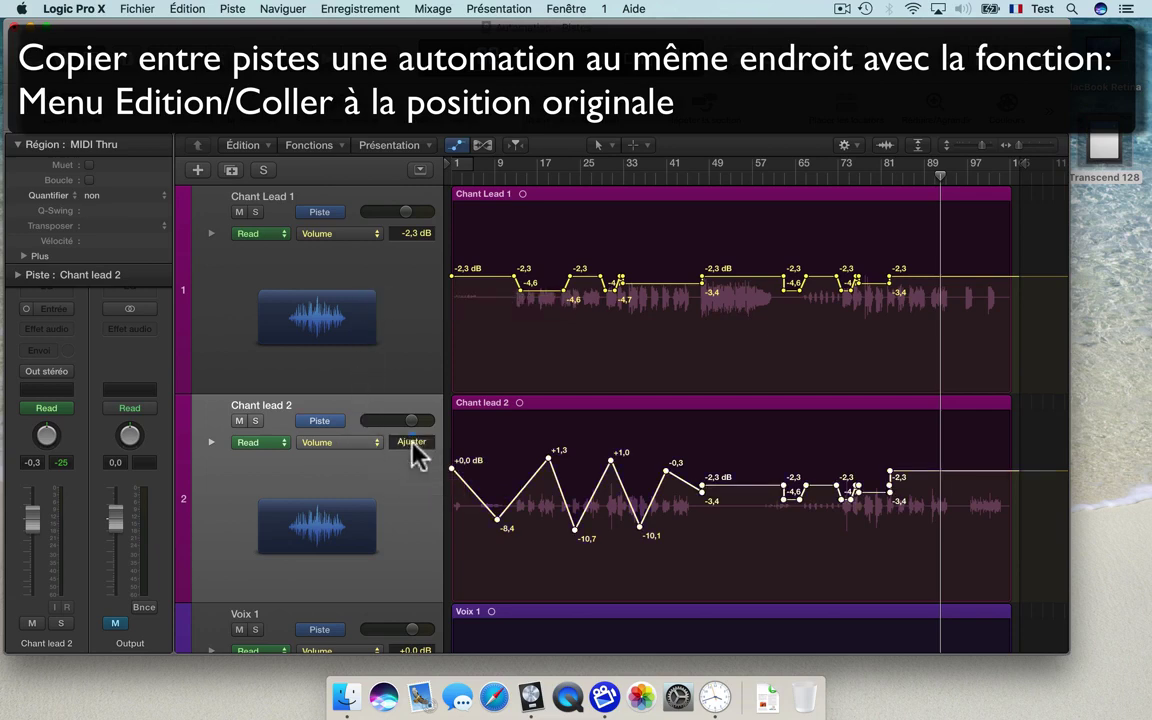
{"action": "left_click", "coordinate": [187, 10]}
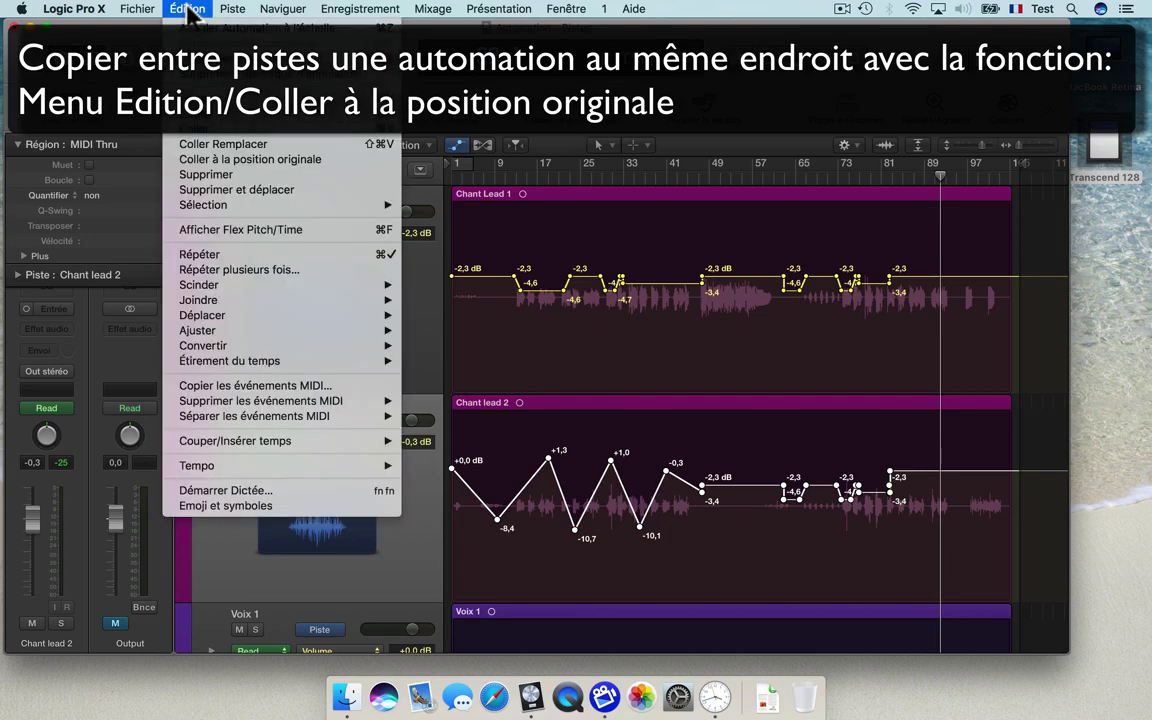
{"action": "left_click", "coordinate": [187, 10]}
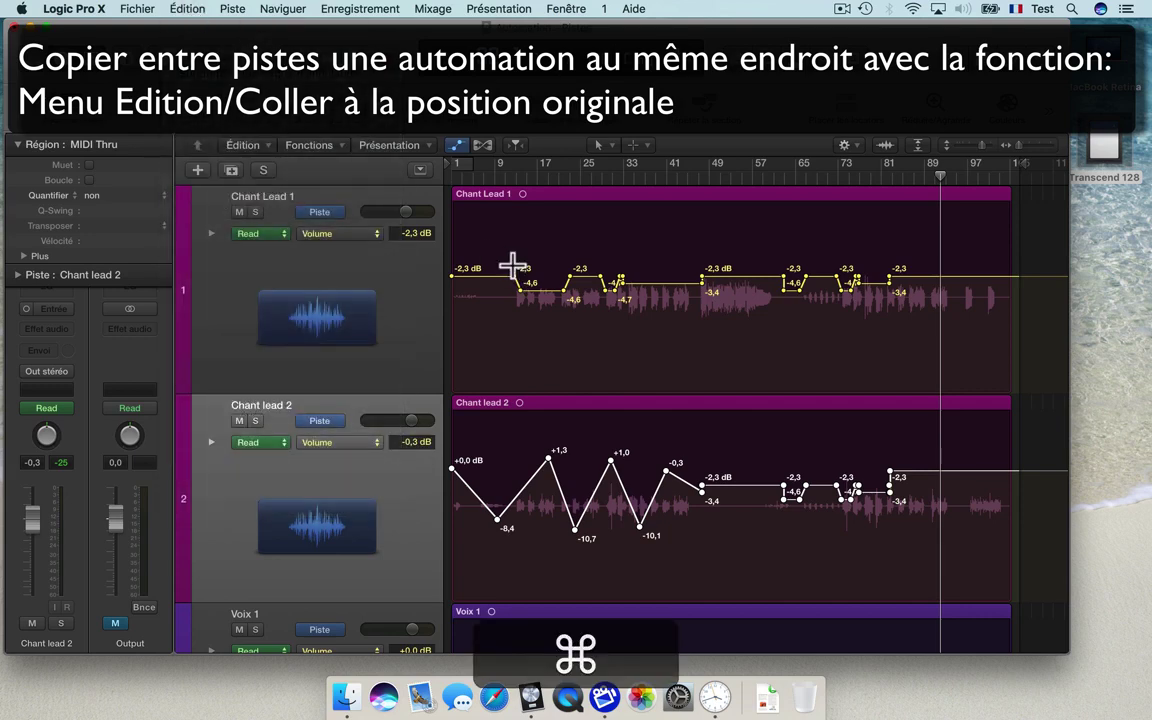
{"action": "left_click", "coordinate": [370, 298]}
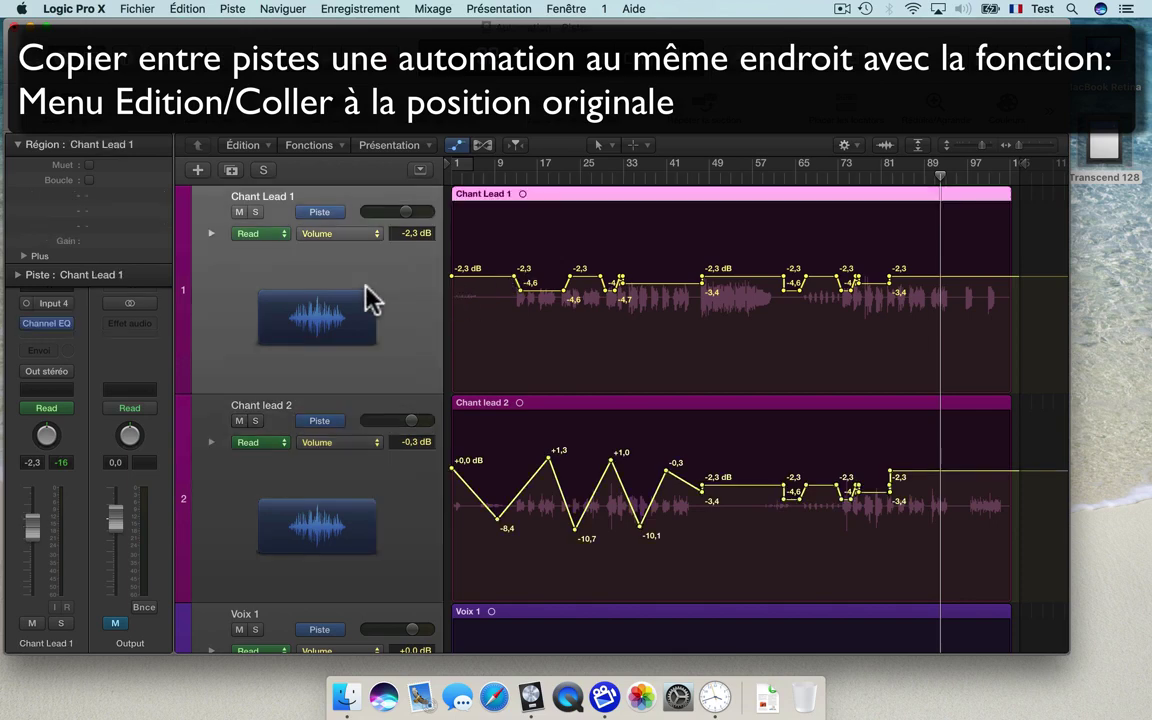
{"action": "left_click", "coordinate": [187, 9]}
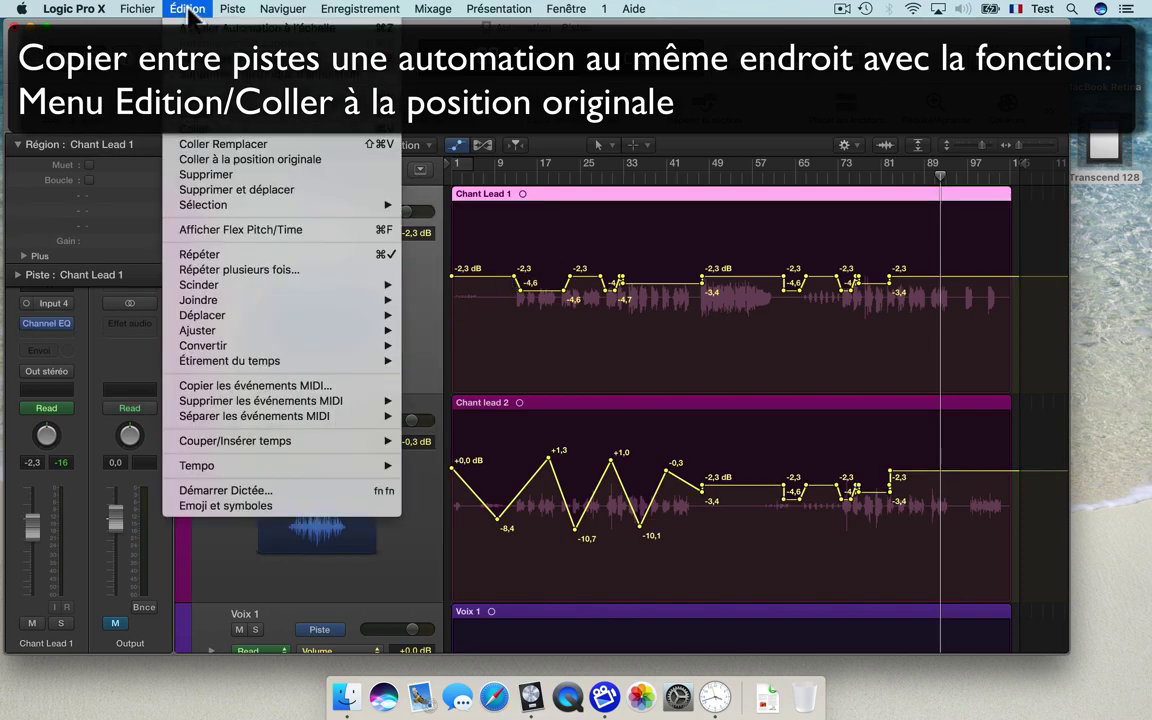
{"action": "left_click", "coordinate": [237, 161]}
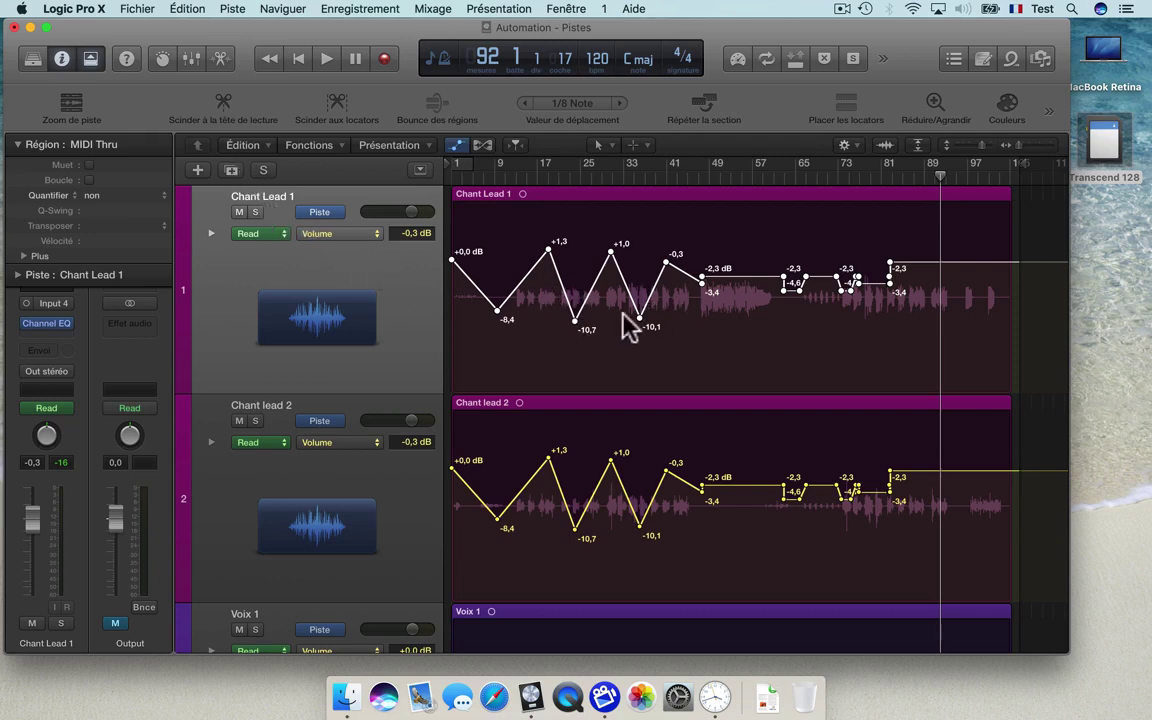
Delete the entire visible volume automation of the Chant Lead 1 track.
{"action": "left_click", "coordinate": [590, 235]}
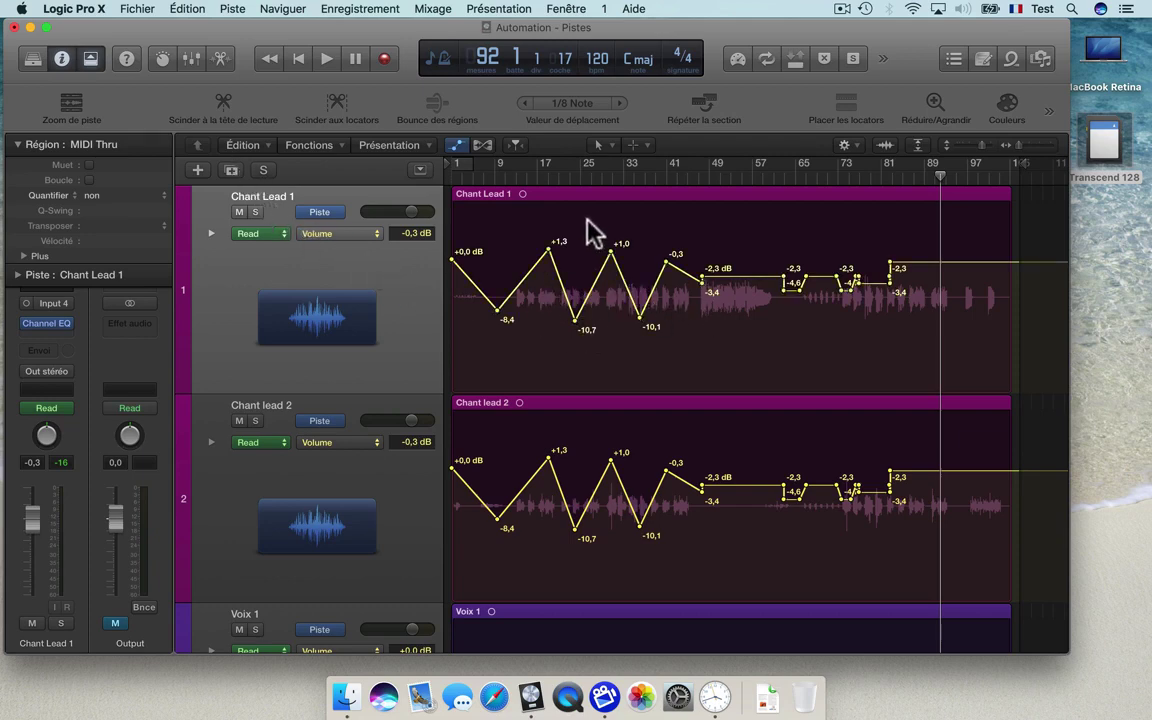
{"action": "left_click_drag", "start_coordinate": [587, 225], "coordinate": [901, 336]}
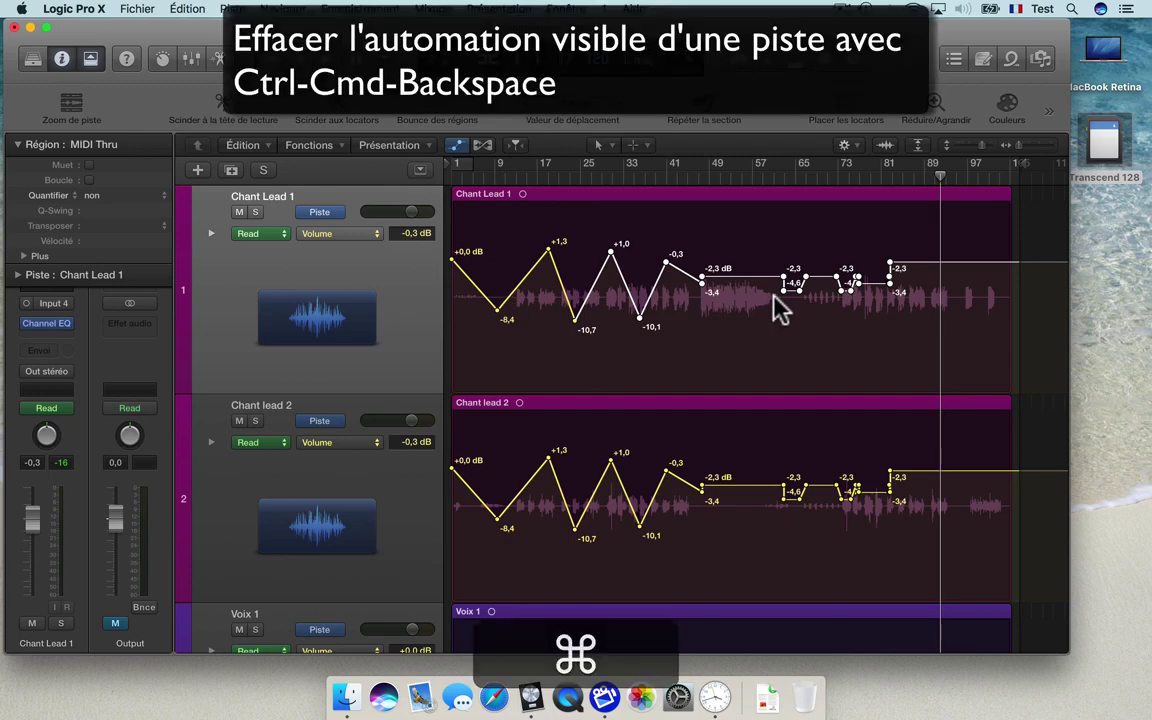
{"action": "key", "text": "ctrl+super+BackSpace"}
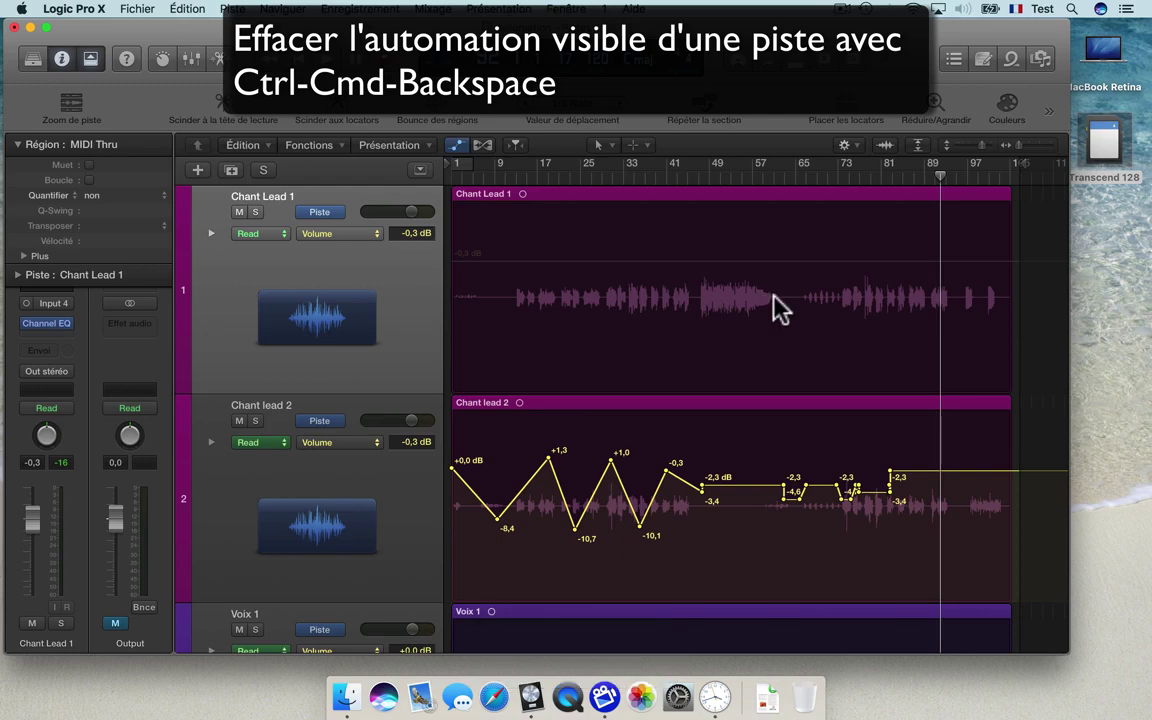
Show an automation sublane for Chant Lead 1 and add volume points of +1.0, -11.3 and -1.8 dB near bars 35, 49 and 68.
{"action": "left_click", "coordinate": [211, 233]}
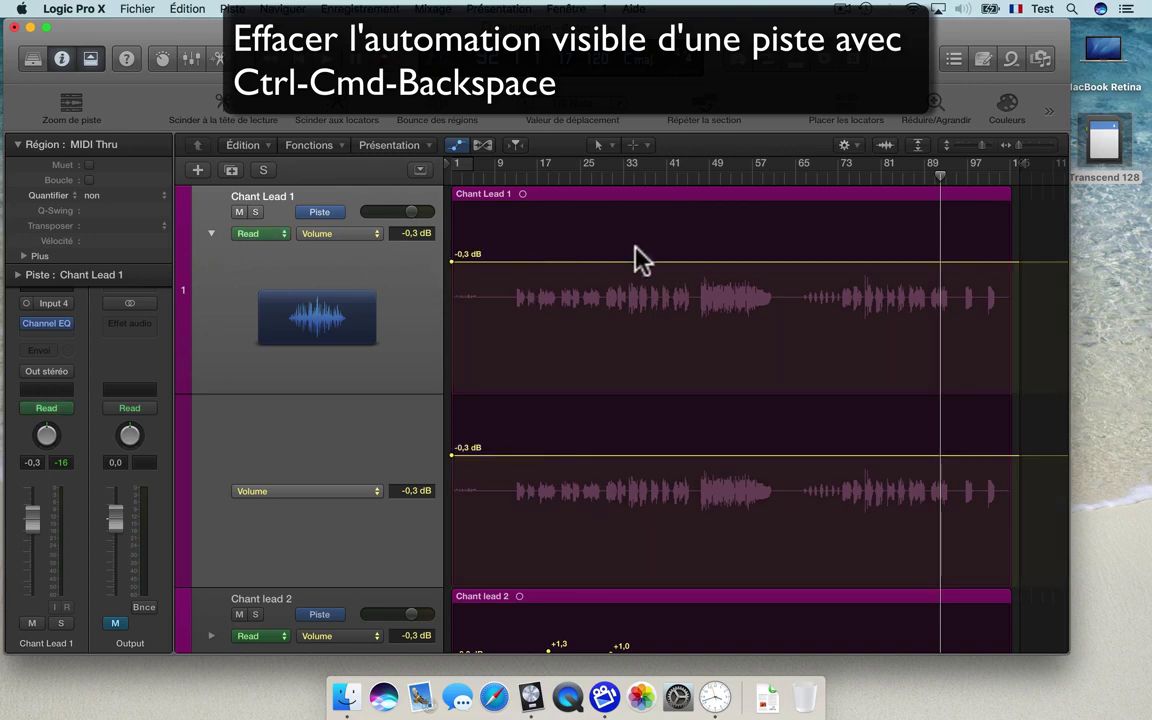
{"action": "left_click", "coordinate": [638, 252]}
{"action": "left_click", "coordinate": [710, 321]}
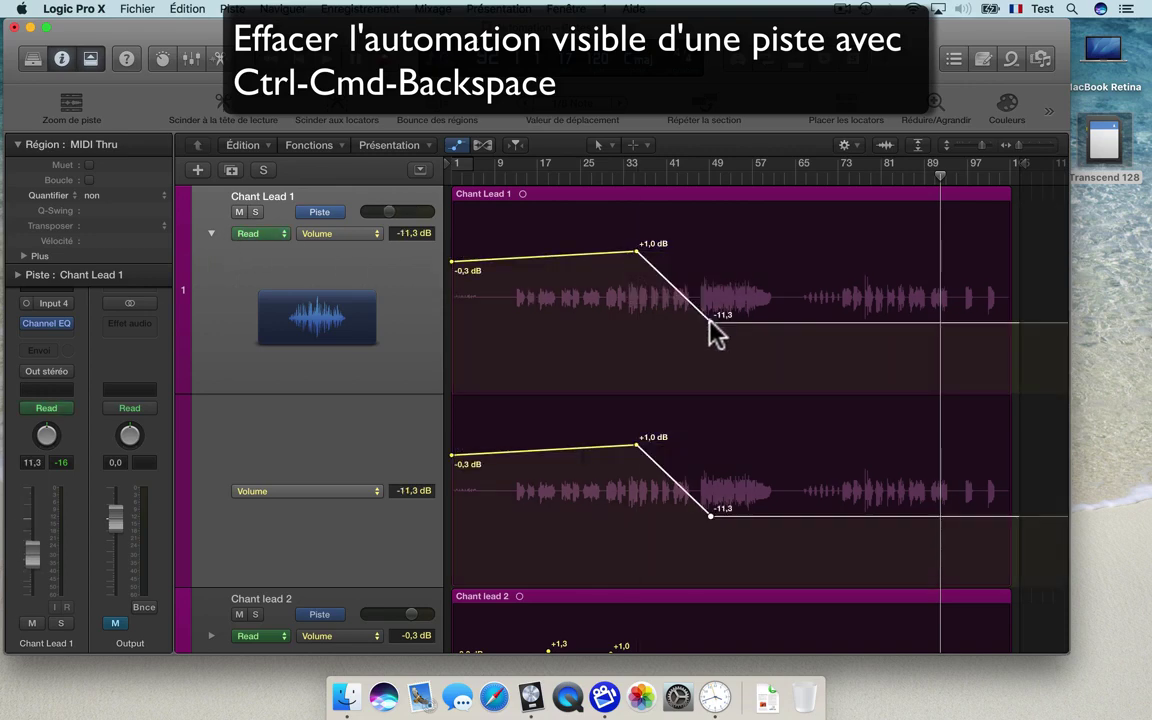
{"action": "left_click", "coordinate": [812, 272]}
Switch the Chant Lead 1 sublane to Pan and add points of -29, +25, -28 and +18 near bars 15, 29, 51 and 65.
{"action": "left_click", "coordinate": [311, 491]}
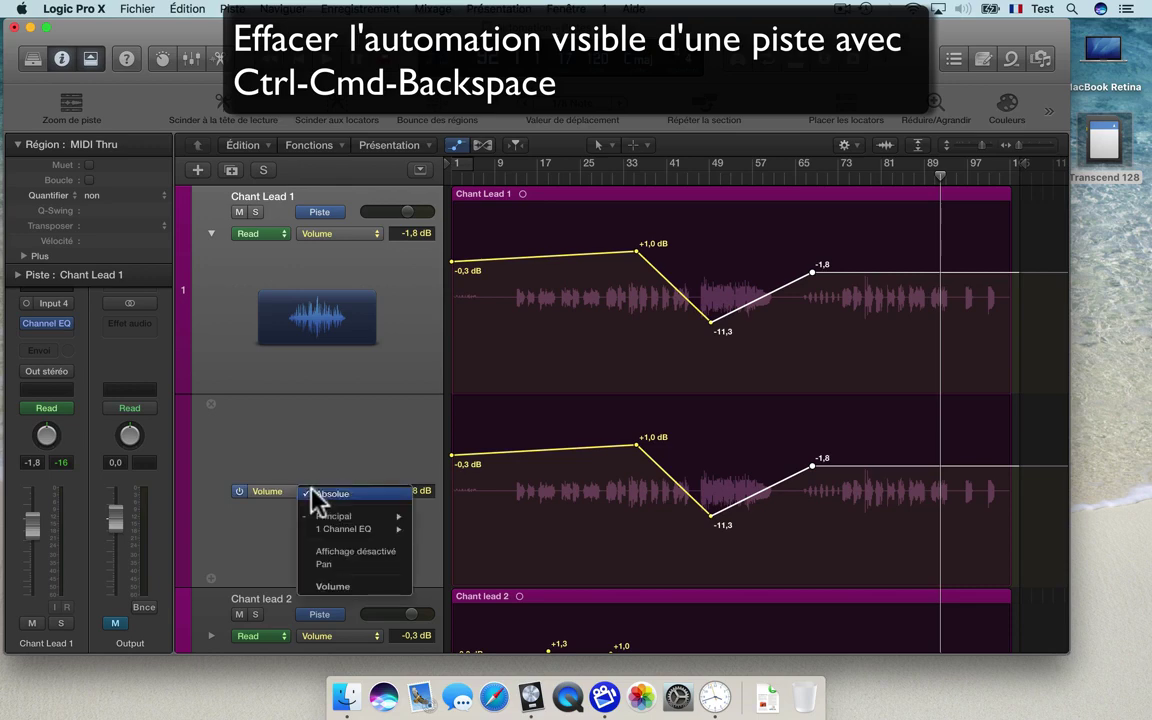
{"action": "left_click", "coordinate": [344, 563]}
{"action": "left_click", "coordinate": [526, 455]}
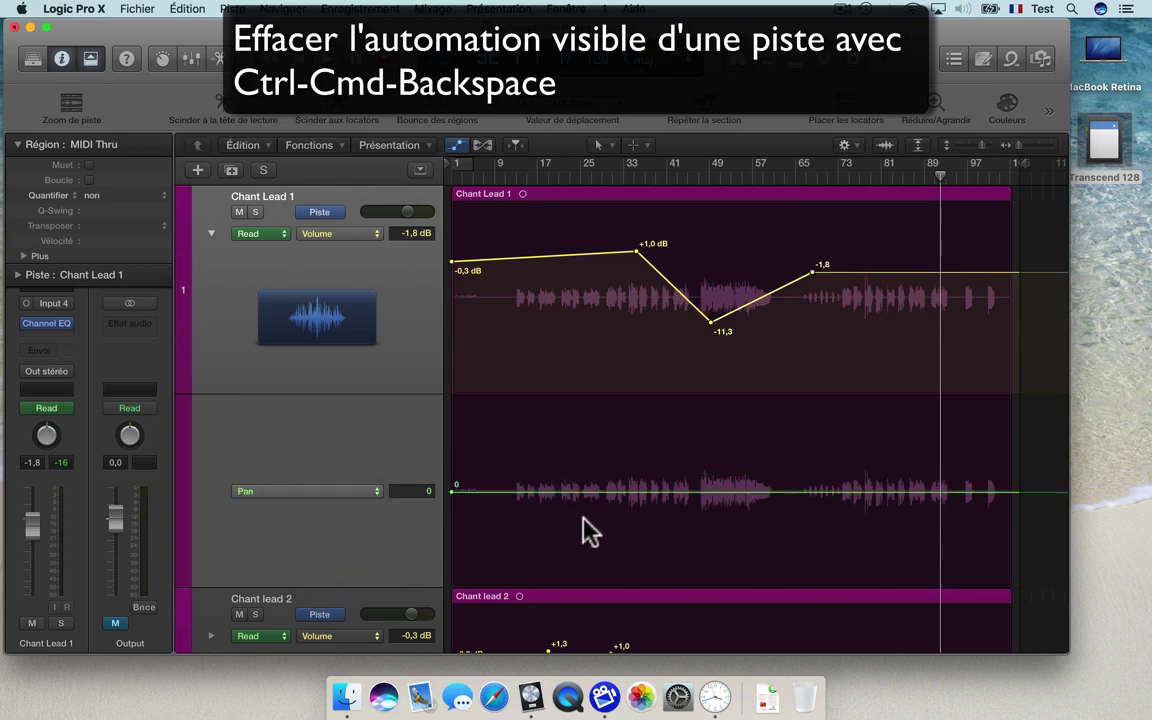
{"action": "left_click", "coordinate": [600, 528]}
{"action": "left_click", "coordinate": [720, 453]}
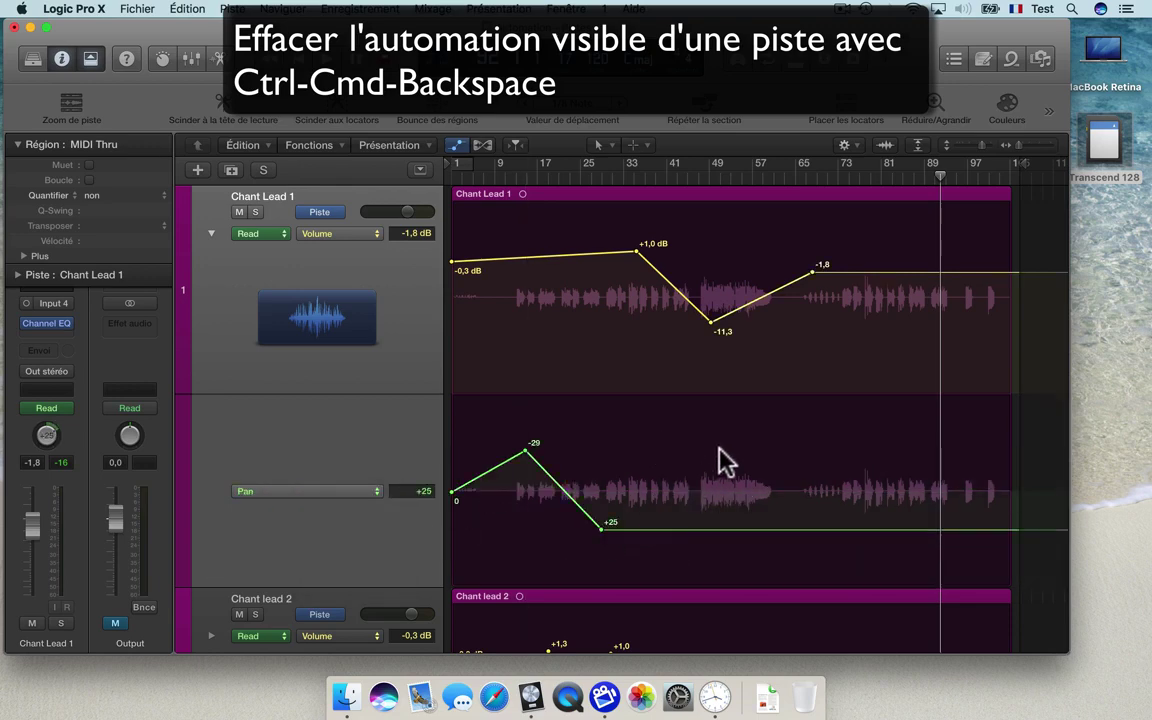
{"action": "left_click", "coordinate": [796, 519]}
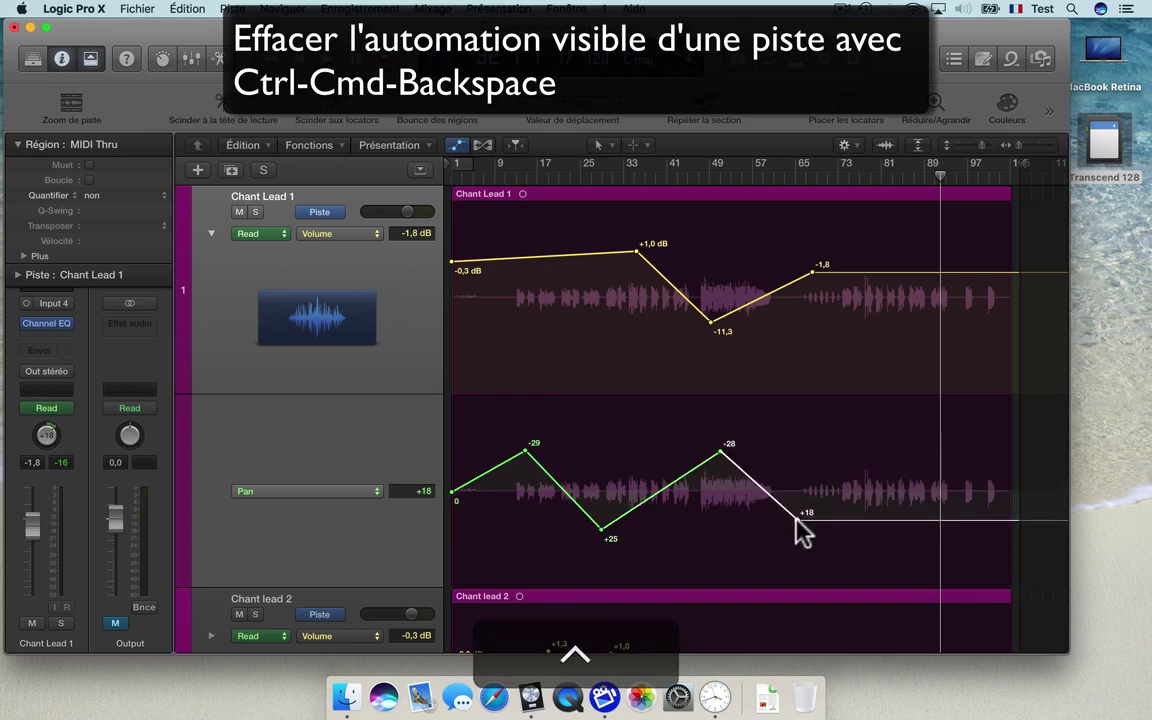
Delete all automations of Chant Lead 1, and delete all track automation in the project.
{"action": "key", "text": "ctrl+super+BackSpace"}
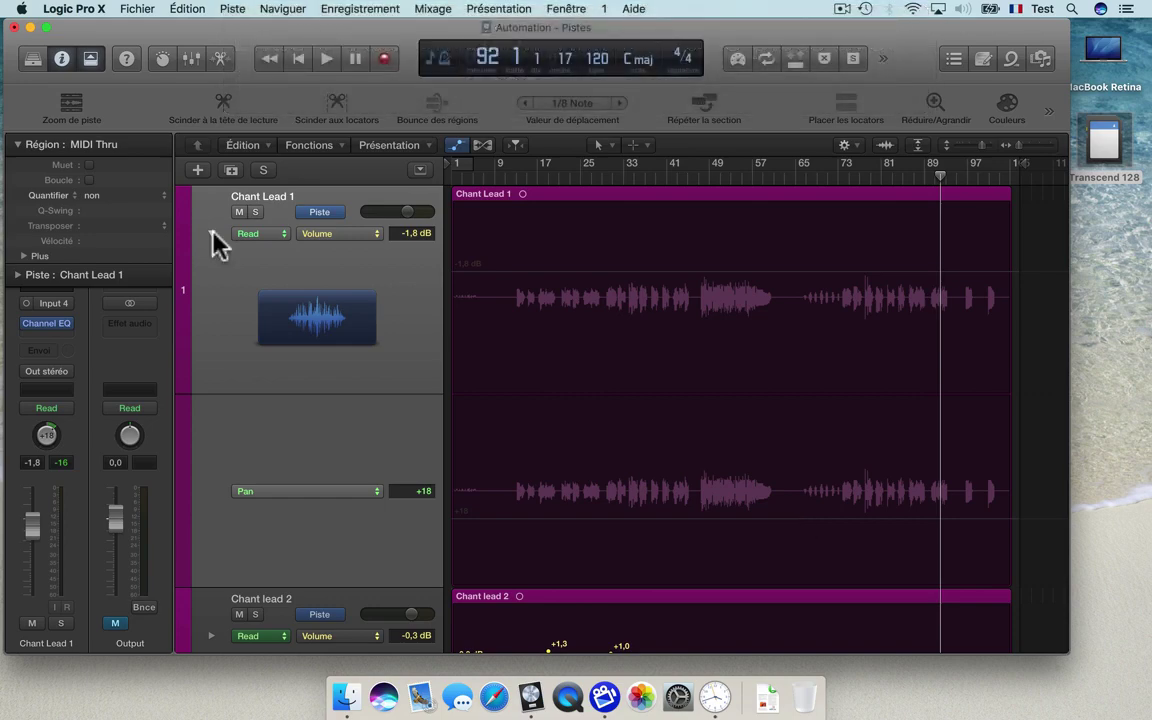
{"action": "left_click", "coordinate": [435, 9]}
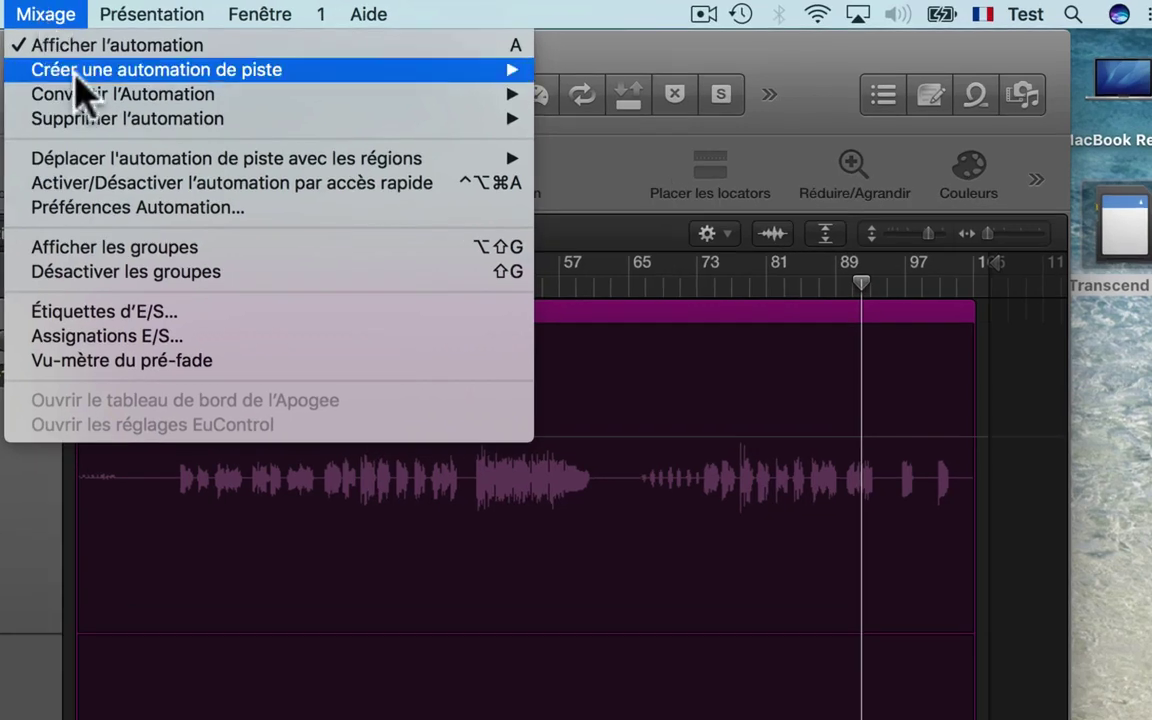
{"action": "mouse_move", "coordinate": [271, 98]}
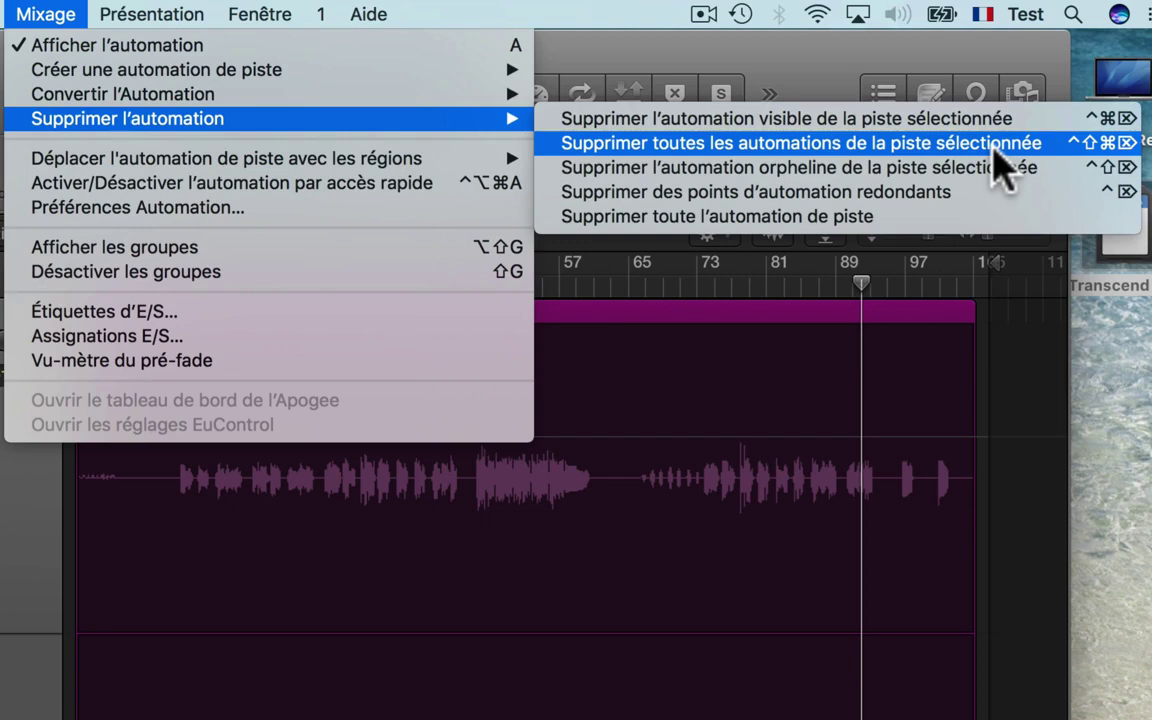
{"action": "left_click", "coordinate": [913, 218]}
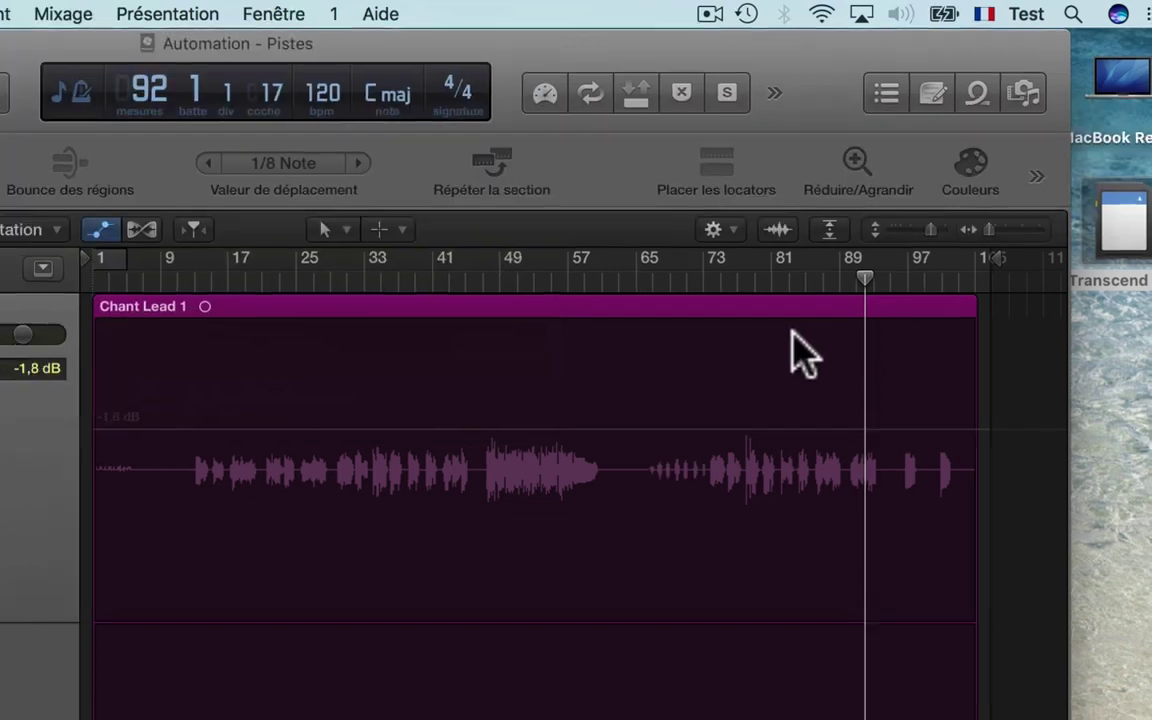